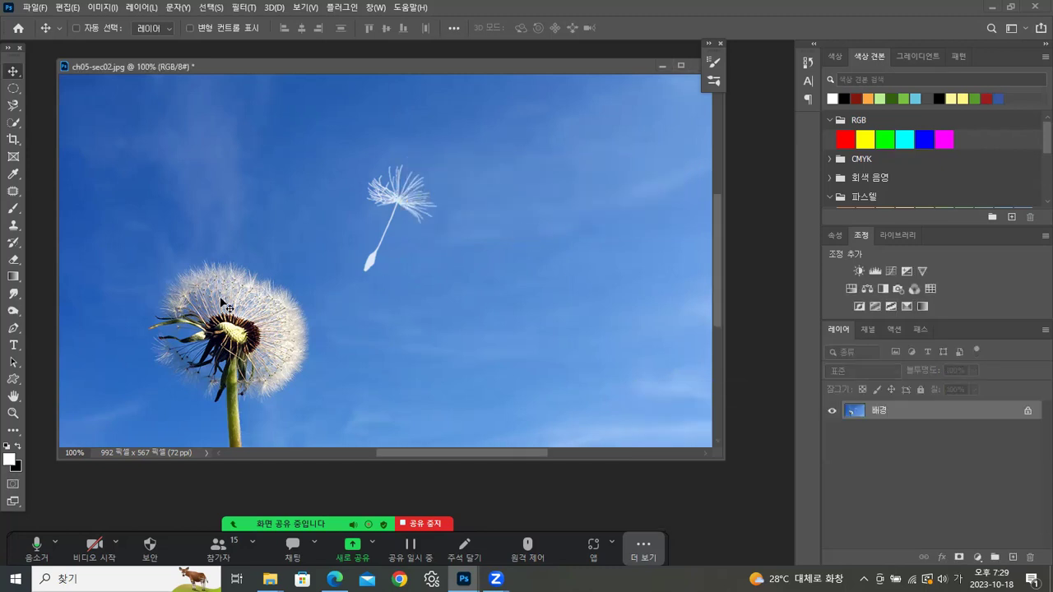
- Turn on shape dynamics for the ch05-sec02-01.jpg dandelion seed brush with a size jitter of 47%
click(15, 209)
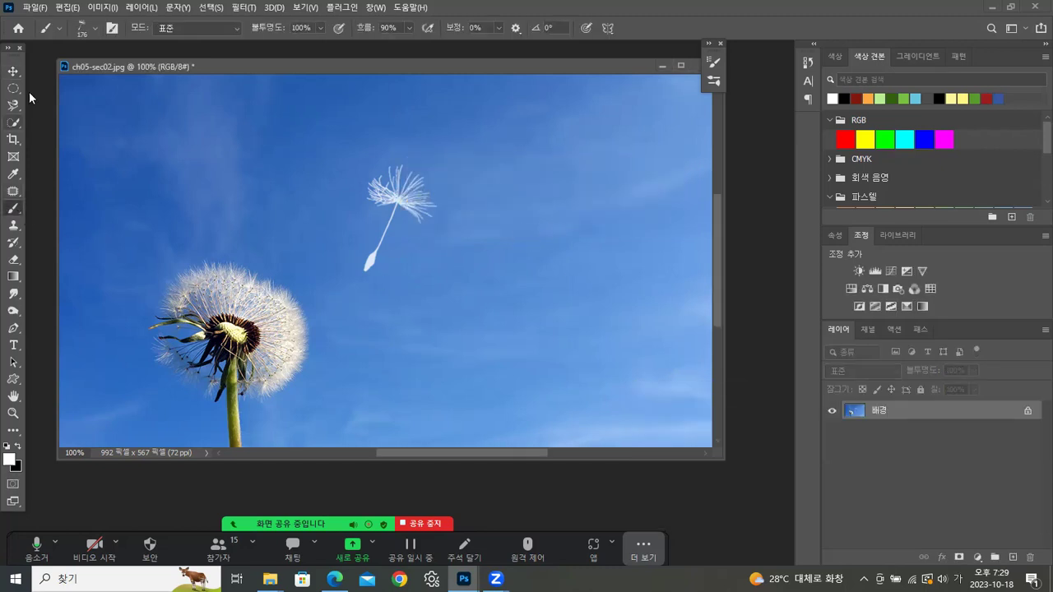
click(96, 31)
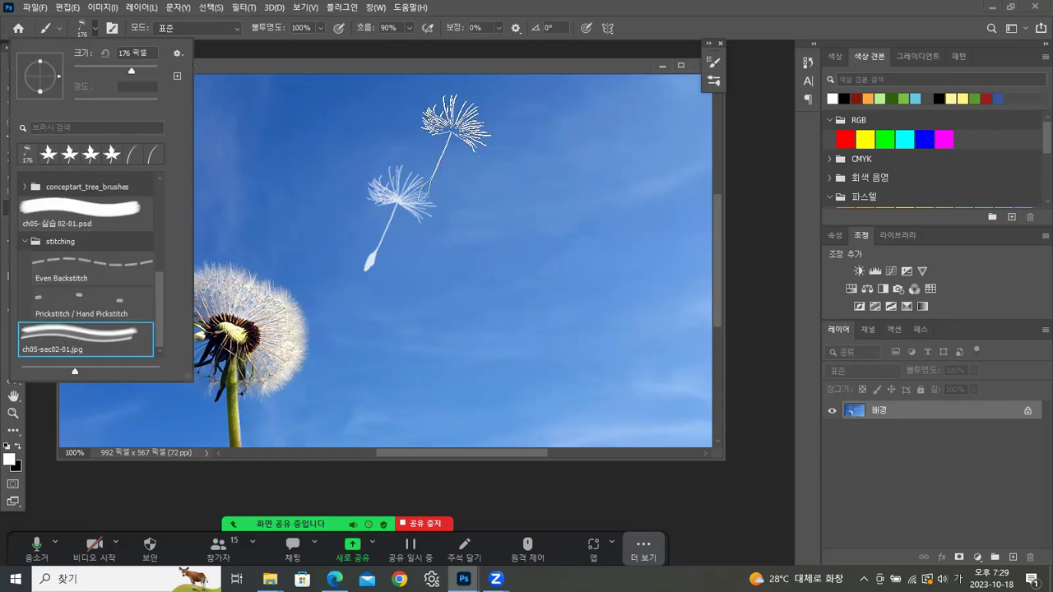
click(497, 65)
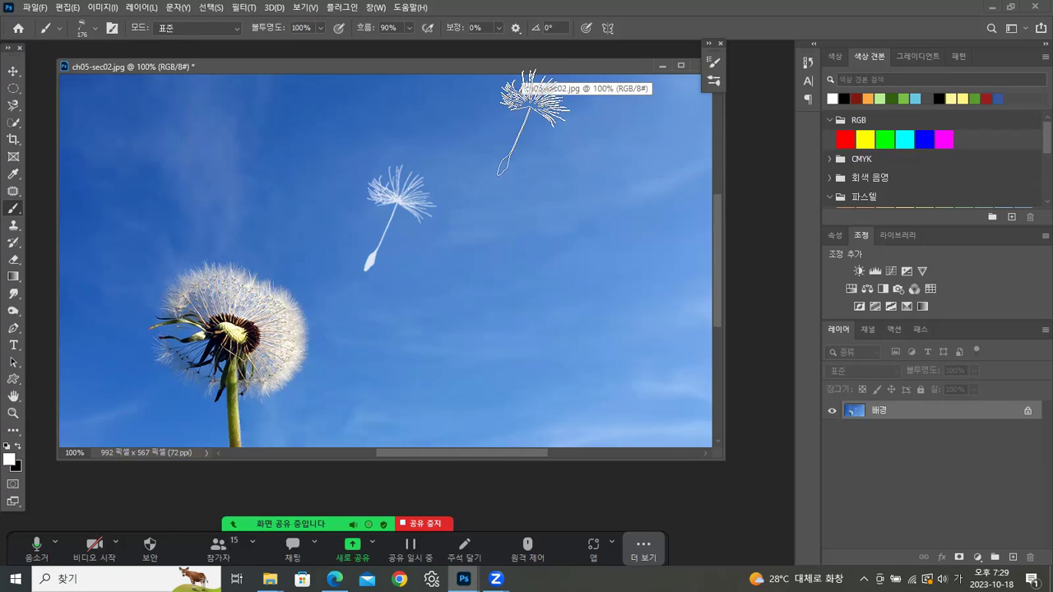
key(F5)
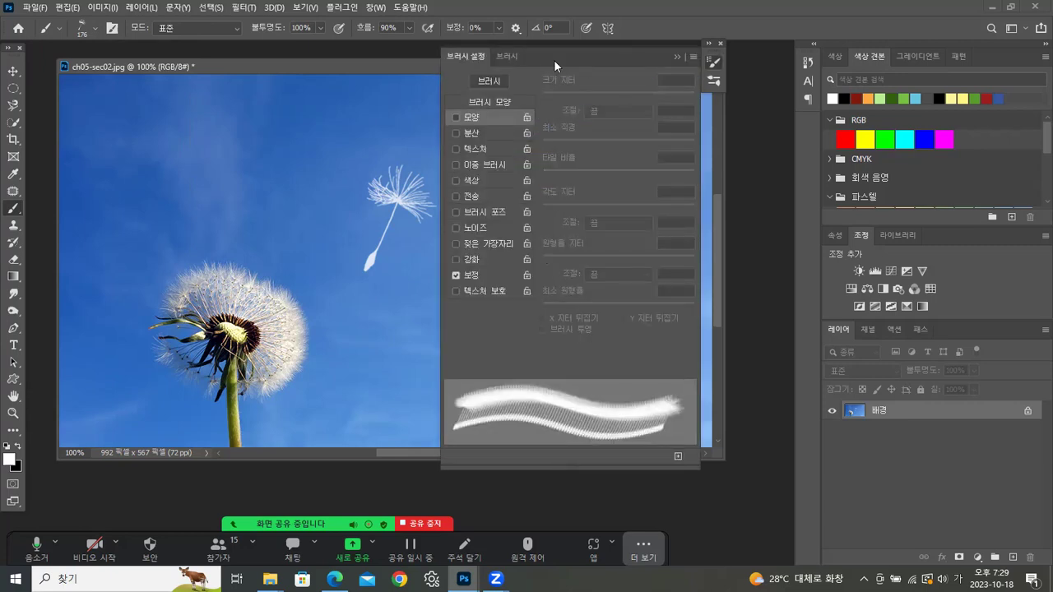
drag(566, 64, 707, 130)
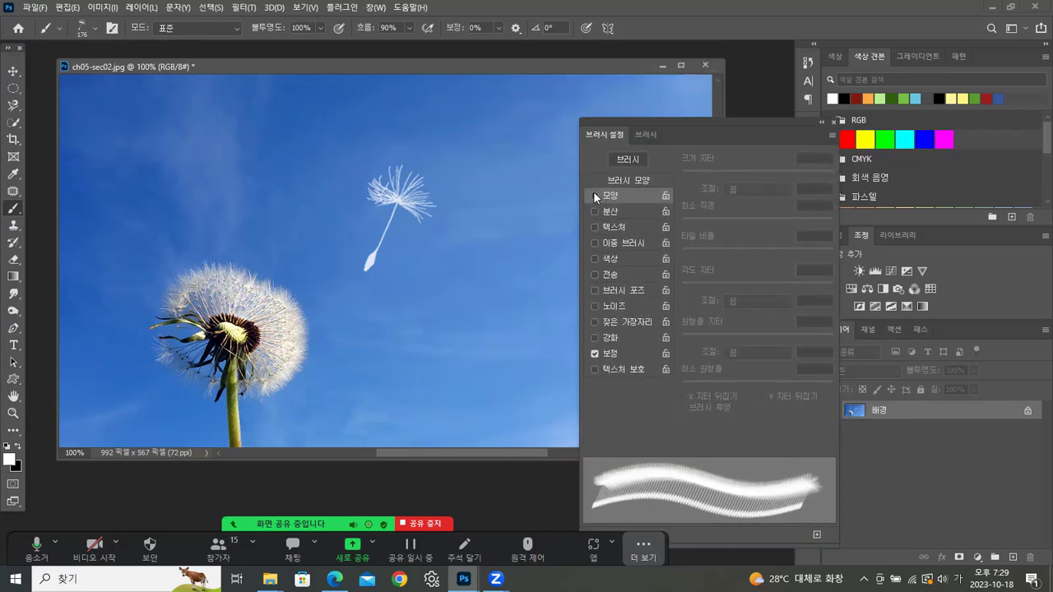
click(594, 196)
drag(680, 173, 753, 188)
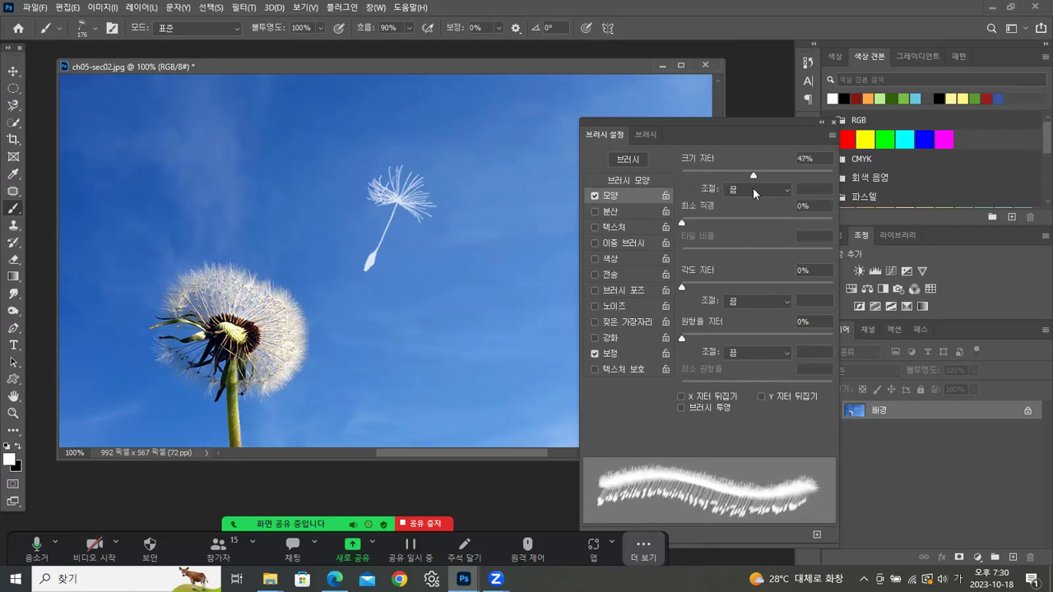
- Turn on scattering for the seed brush with a scatter of 252% and a count of 1
click(617, 210)
drag(679, 176, 721, 176)
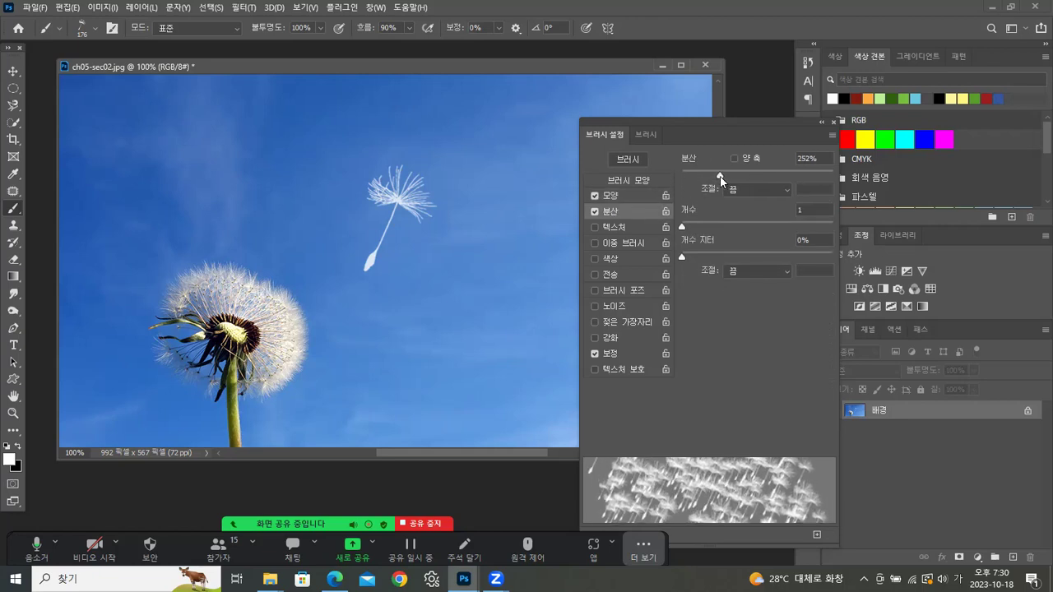
mouse_move(681, 226)
mouse_down()
mouse_move(698, 227)
mouse_move(684, 230)
mouse_up()
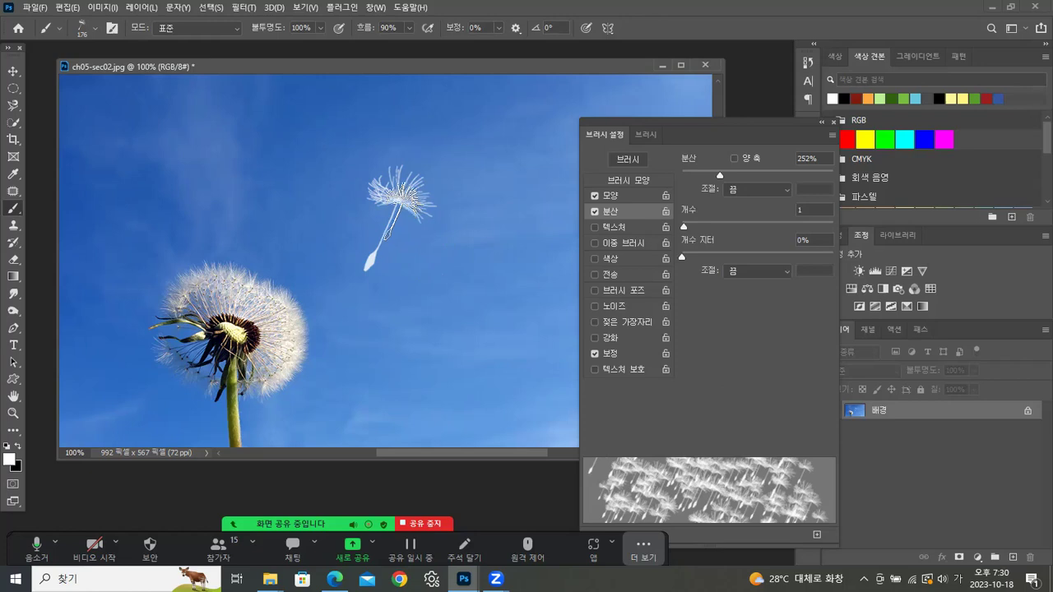
- Set the brush's angle jitter to 28%, roundness jitter to 36%, minimum diameter to 4% and size jitter to 60%
click(624, 195)
drag(682, 286, 724, 296)
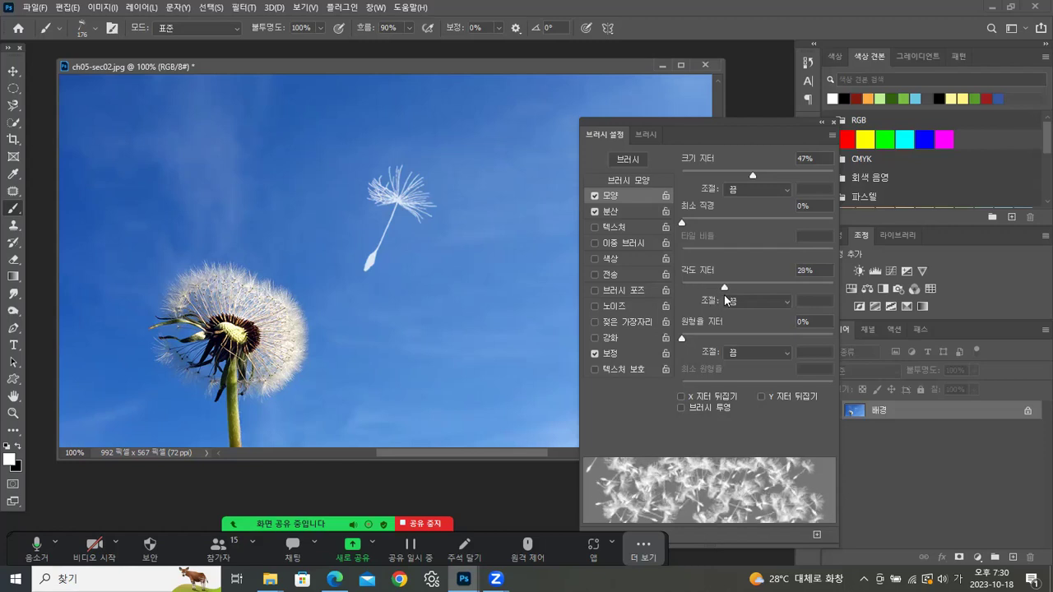
mouse_move(682, 340)
mouse_down()
mouse_move(771, 346)
mouse_move(736, 351)
mouse_up()
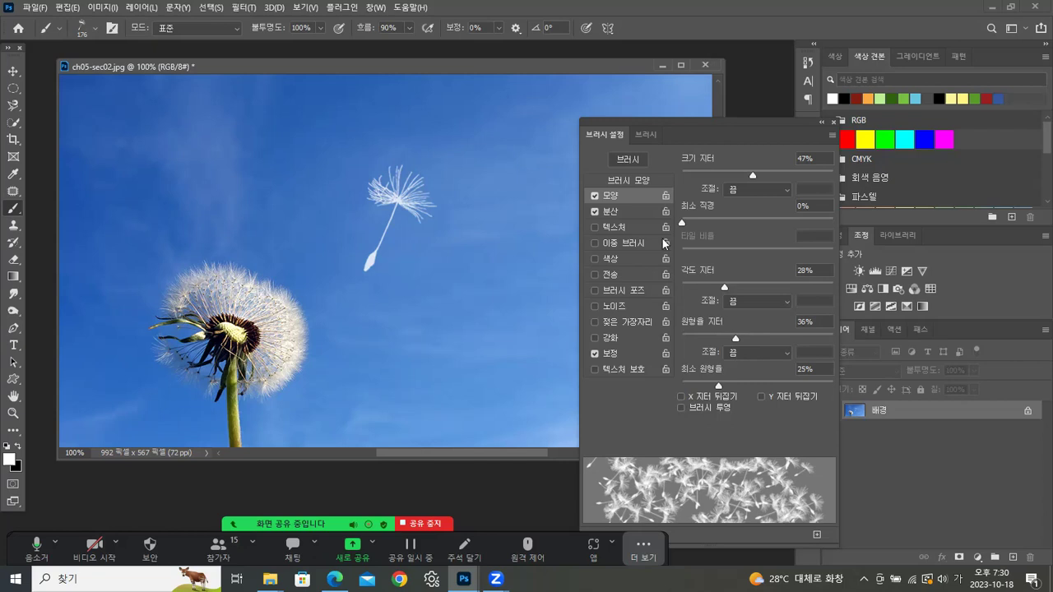
mouse_move(683, 222)
mouse_down()
mouse_move(741, 224)
mouse_move(688, 228)
mouse_up()
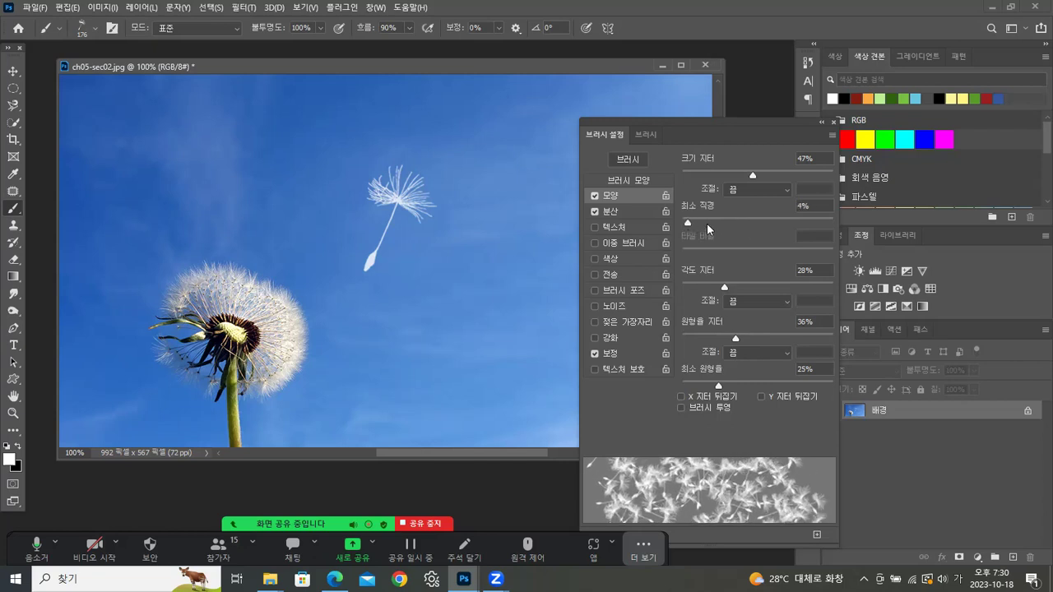
mouse_move(752, 180)
mouse_down()
mouse_move(814, 180)
mouse_move(773, 183)
mouse_up()
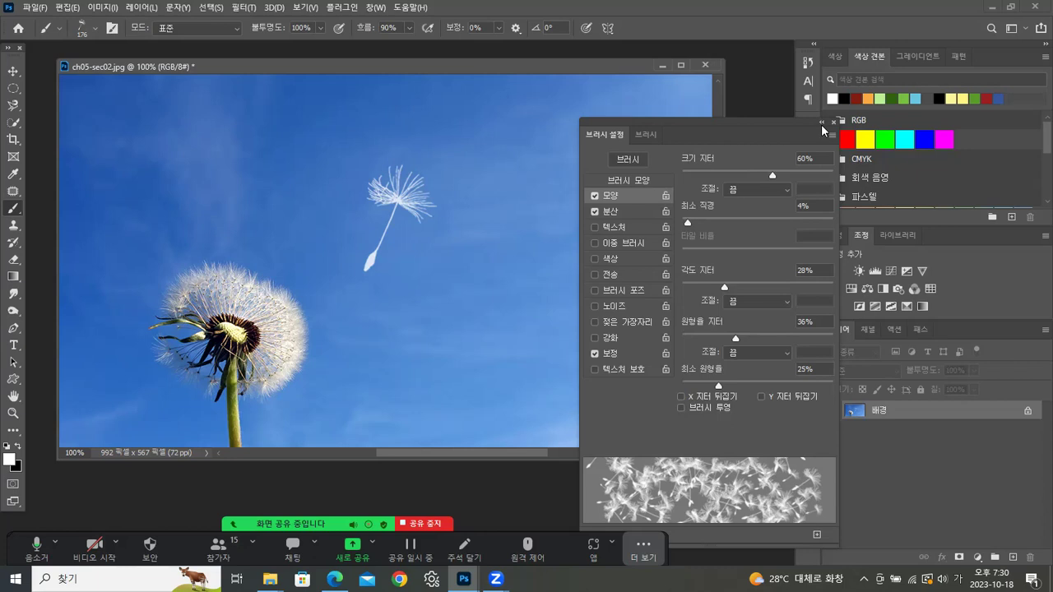
- Paint scattered white dandelion seeds across the sky directly on the background layer
click(451, 296)
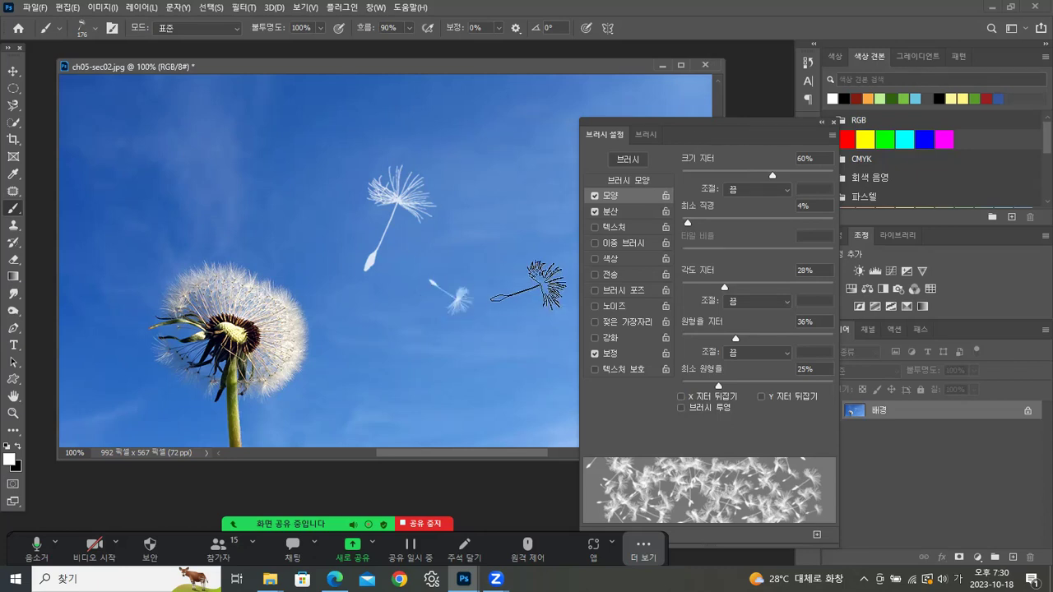
drag(154, 161, 193, 174)
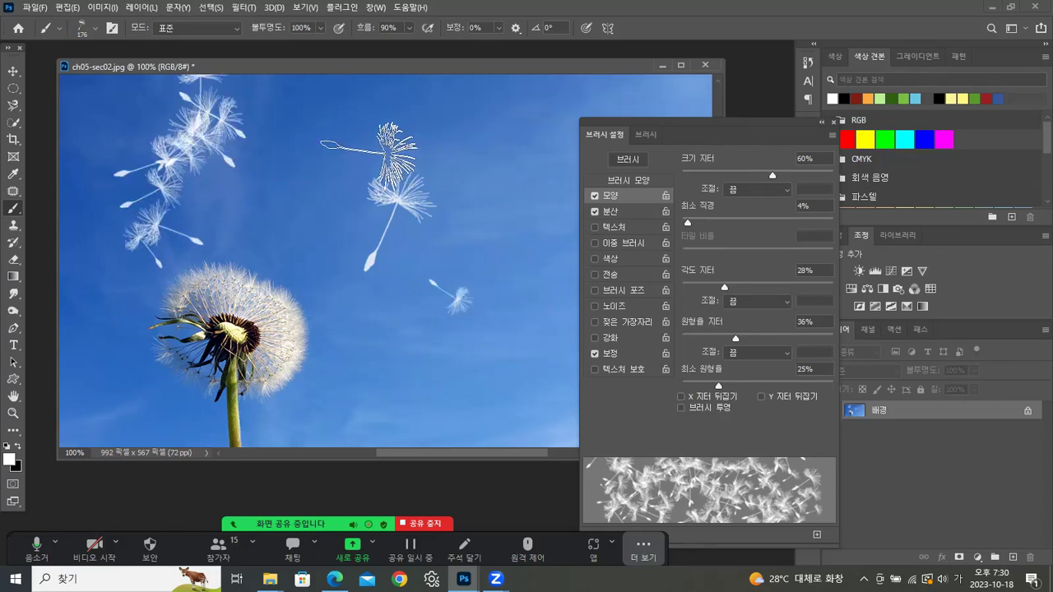
drag(370, 158, 407, 204)
drag(507, 252, 536, 240)
drag(412, 360, 449, 368)
drag(528, 364, 547, 365)
click(507, 127)
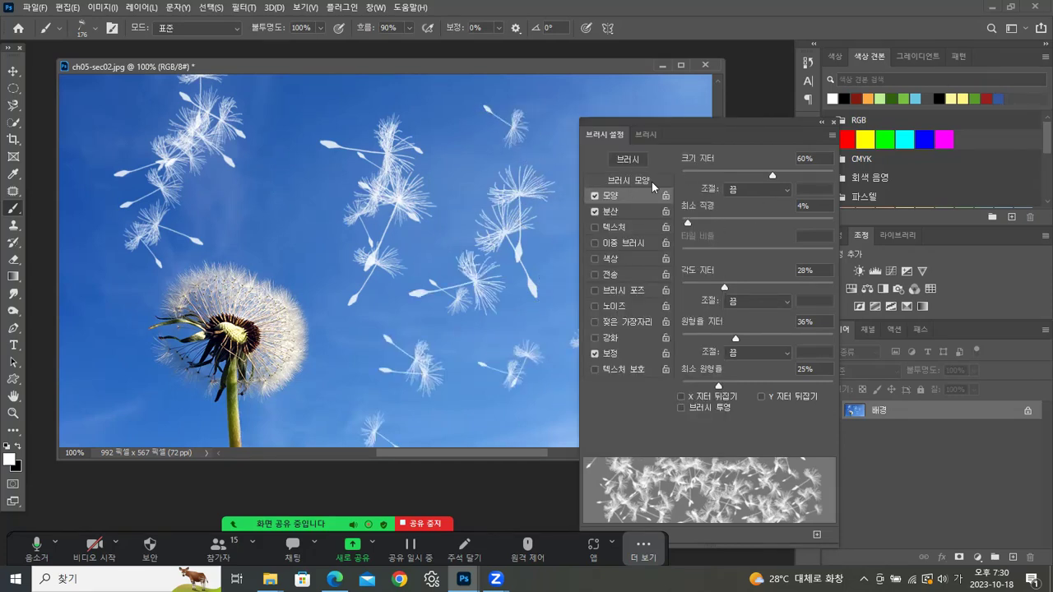
click(833, 122)
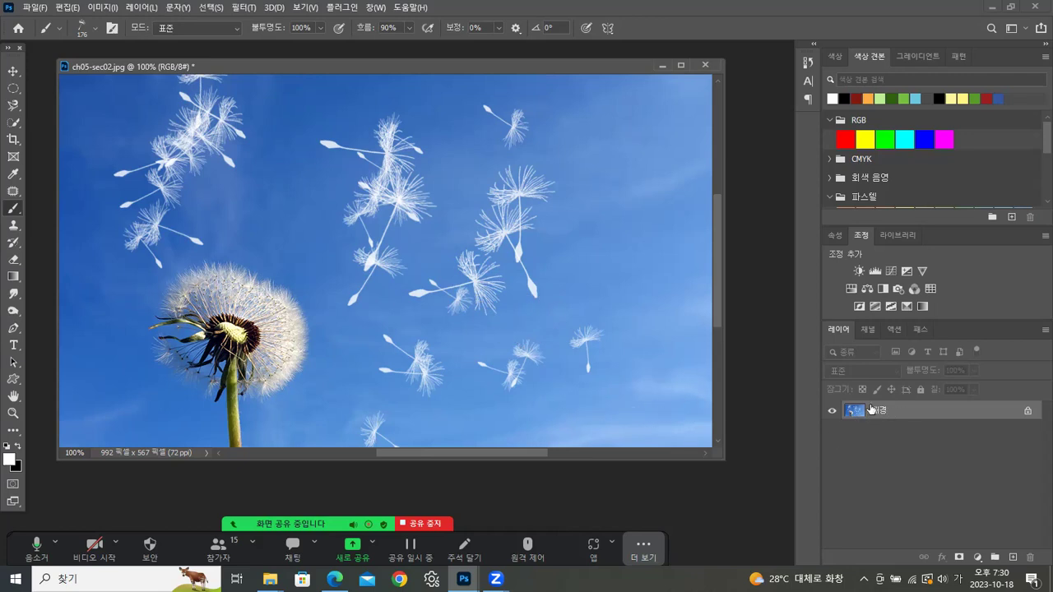
- Revert the image to its original ch05-sec02.jpg history snapshot, removing all brush strokes
click(808, 62)
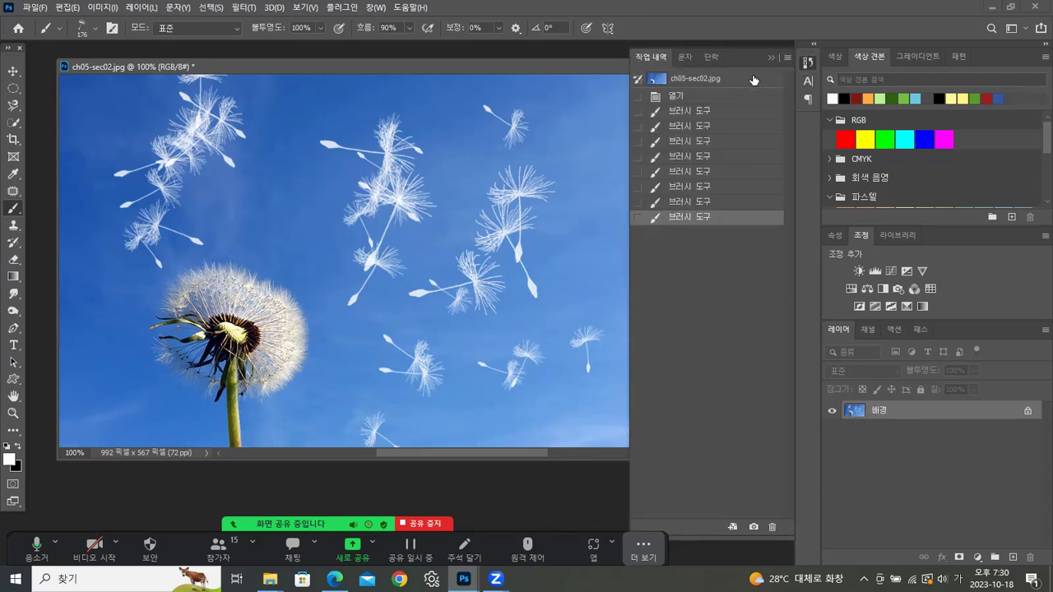
click(755, 79)
click(769, 58)
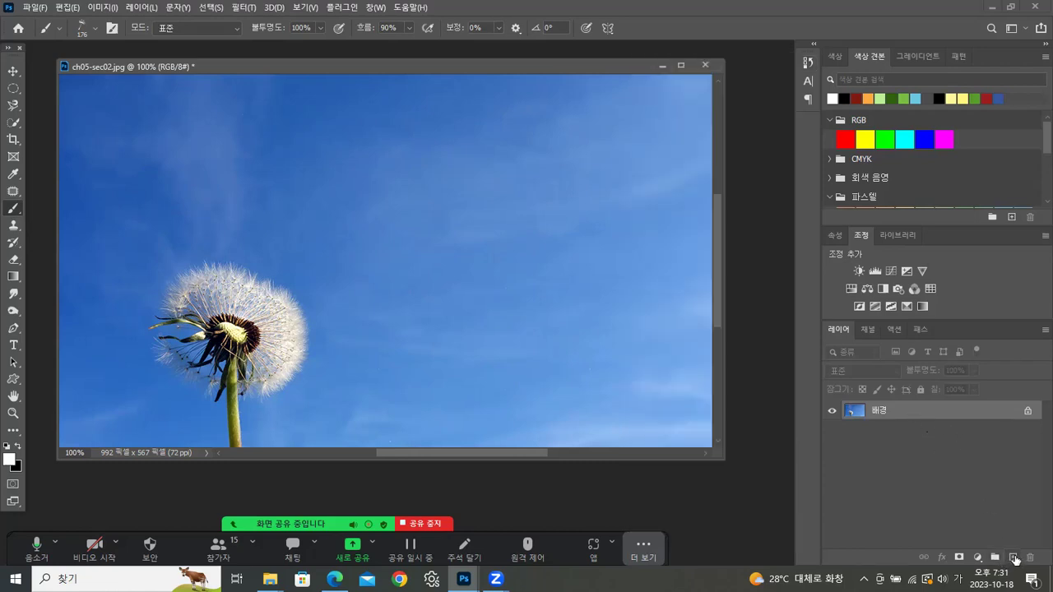
- Add a new layer above the background and paint scattered white dandelion seeds across the sky on it
click(1013, 558)
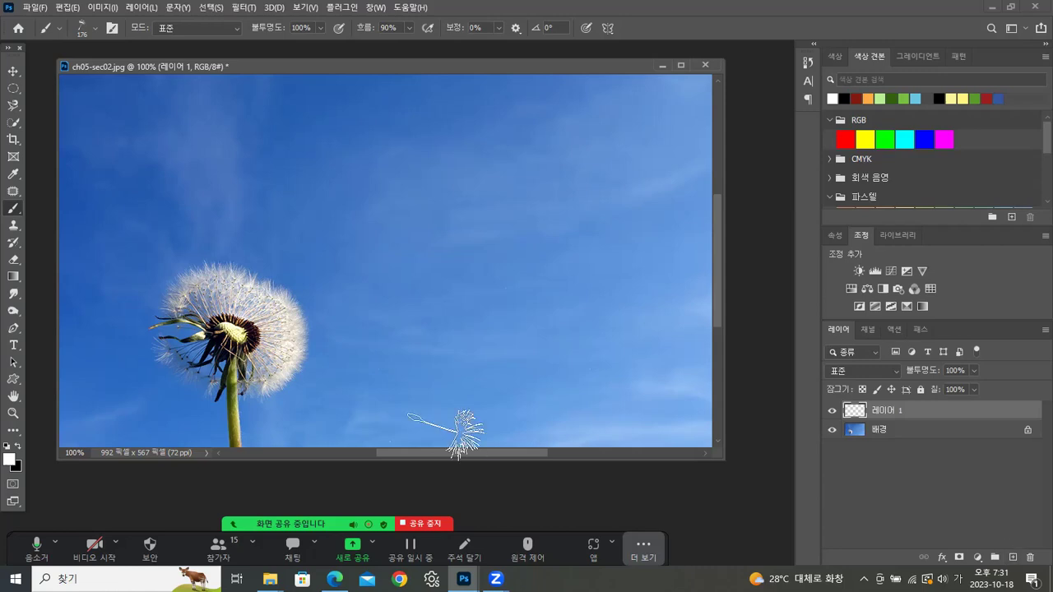
mouse_move(316, 174)
mouse_down()
mouse_move(391, 239)
mouse_move(488, 239)
mouse_move(503, 296)
mouse_up()
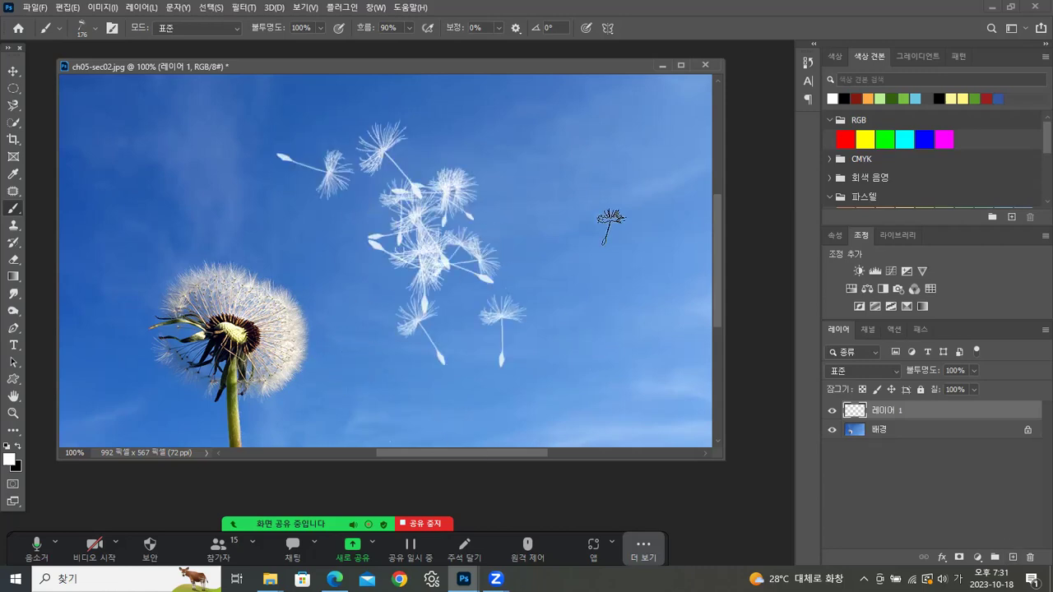
click(605, 187)
click(544, 146)
click(621, 274)
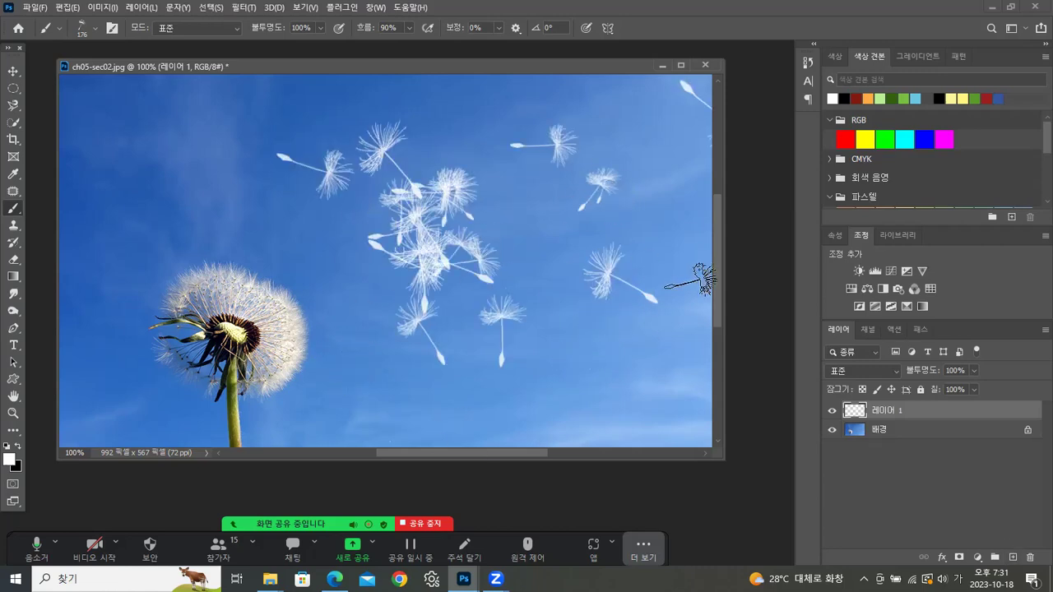
click(162, 169)
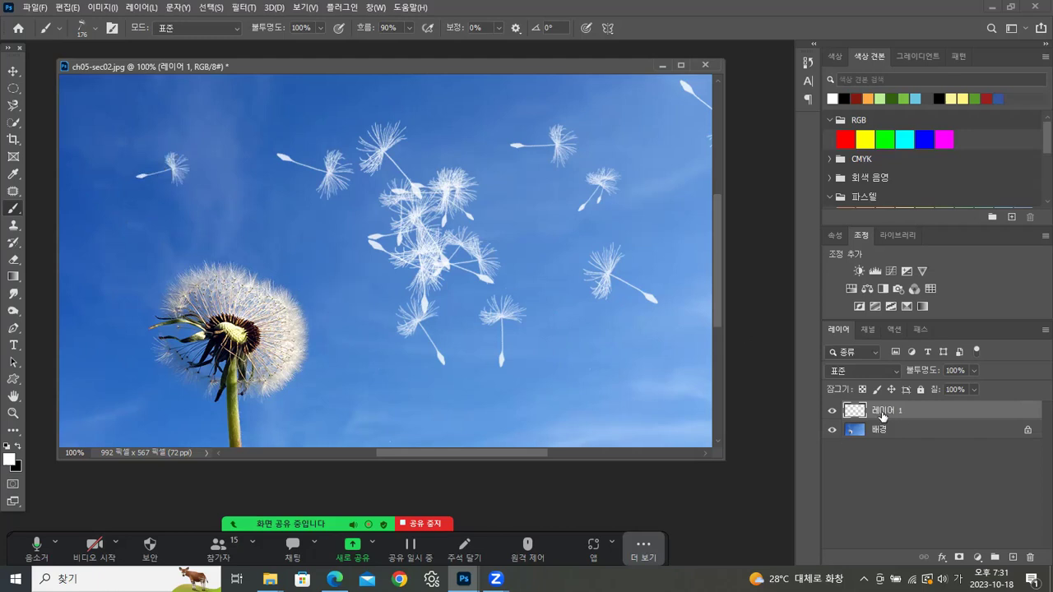
- Make black the foreground color and choose the hard round brush (선명한 원) from the general brushes at 42 pixels
click(19, 447)
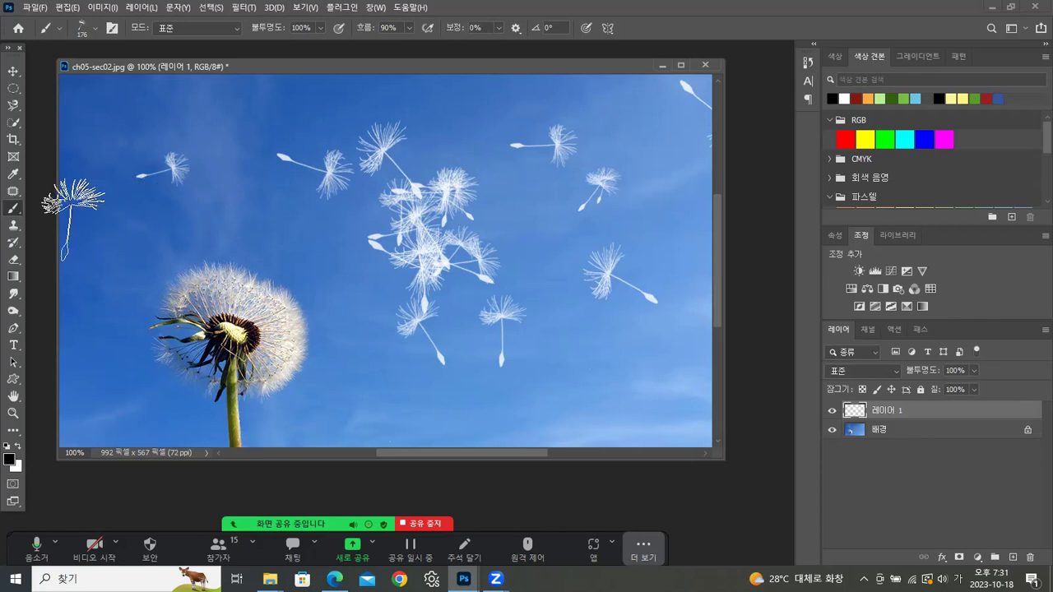
click(96, 31)
drag(159, 298, 161, 192)
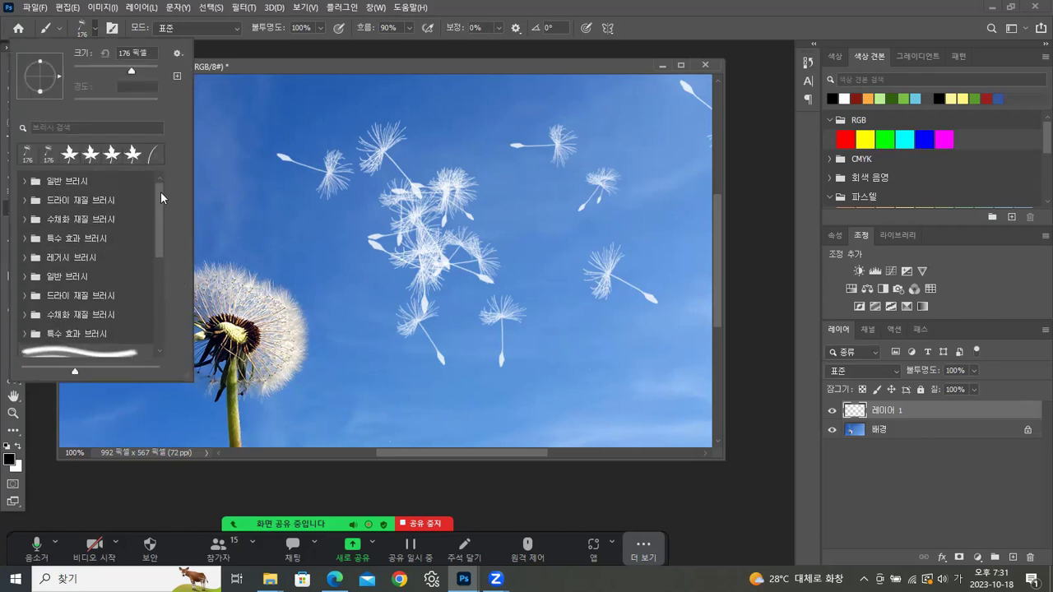
click(24, 181)
click(79, 238)
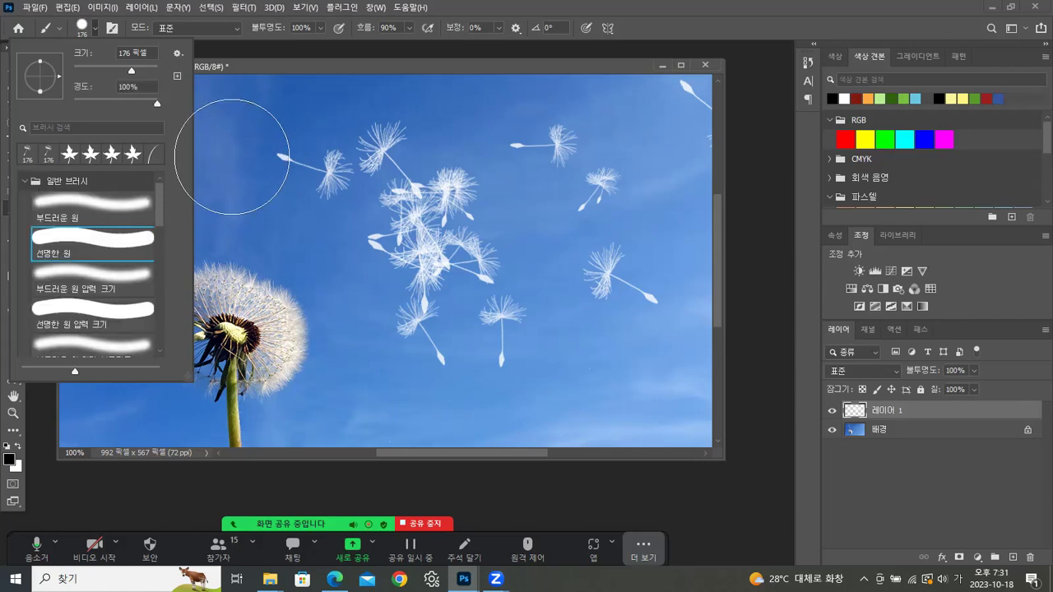
click(92, 68)
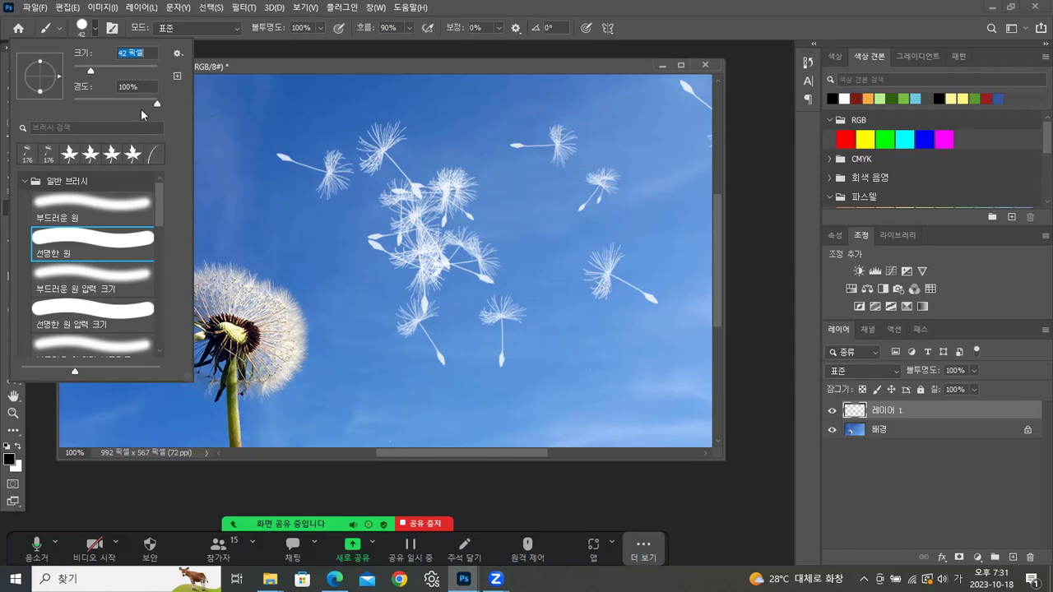
- Lock the transparent pixels of 레이어 1 and paint the dandelion seeds' tips black, reducing the brush to 30 pixels
click(277, 155)
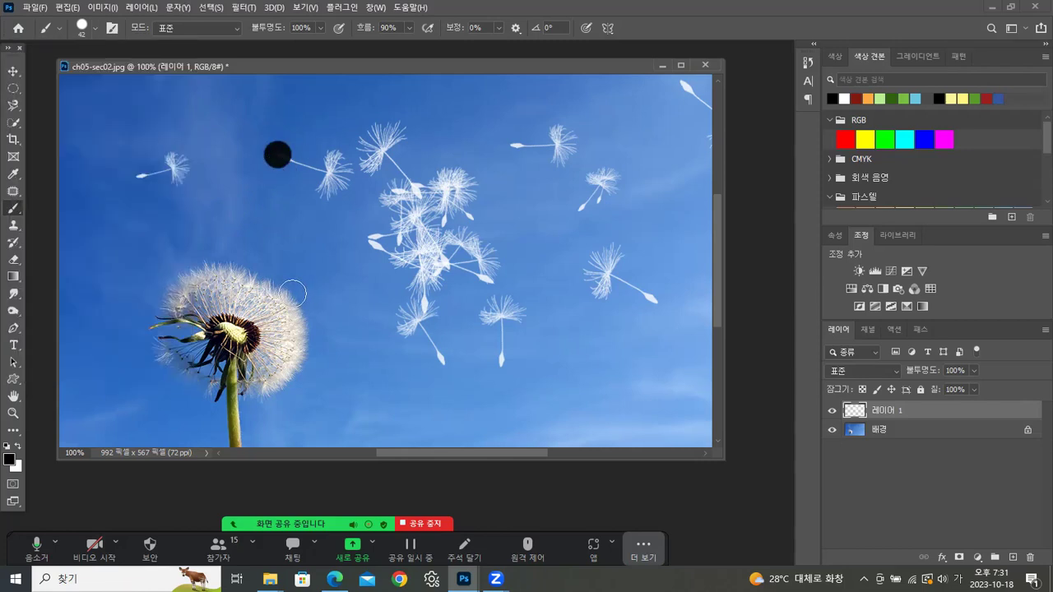
key(ctrl+z)
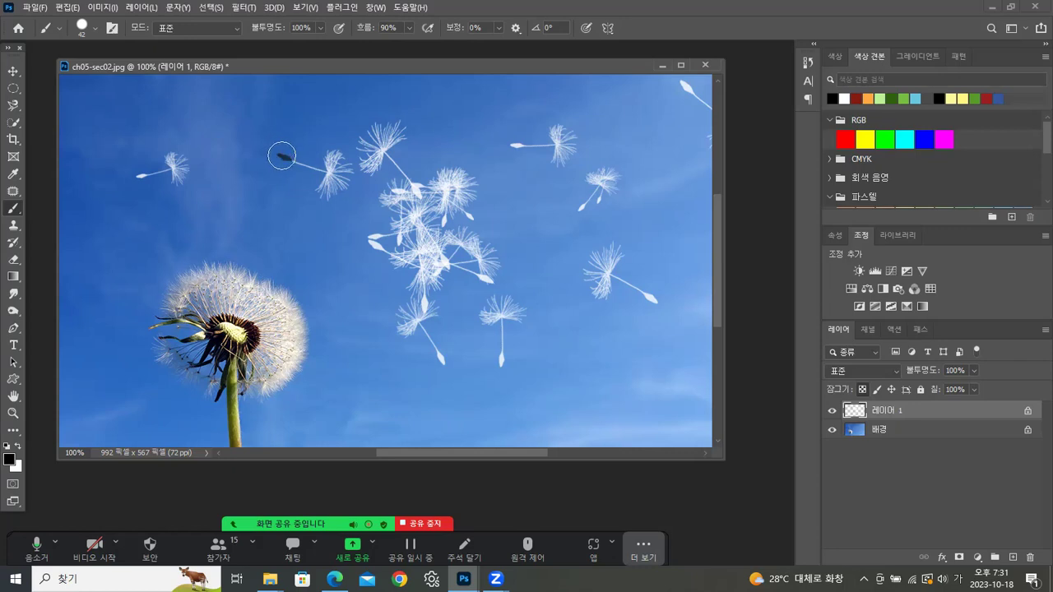
click(134, 176)
click(515, 145)
click(371, 244)
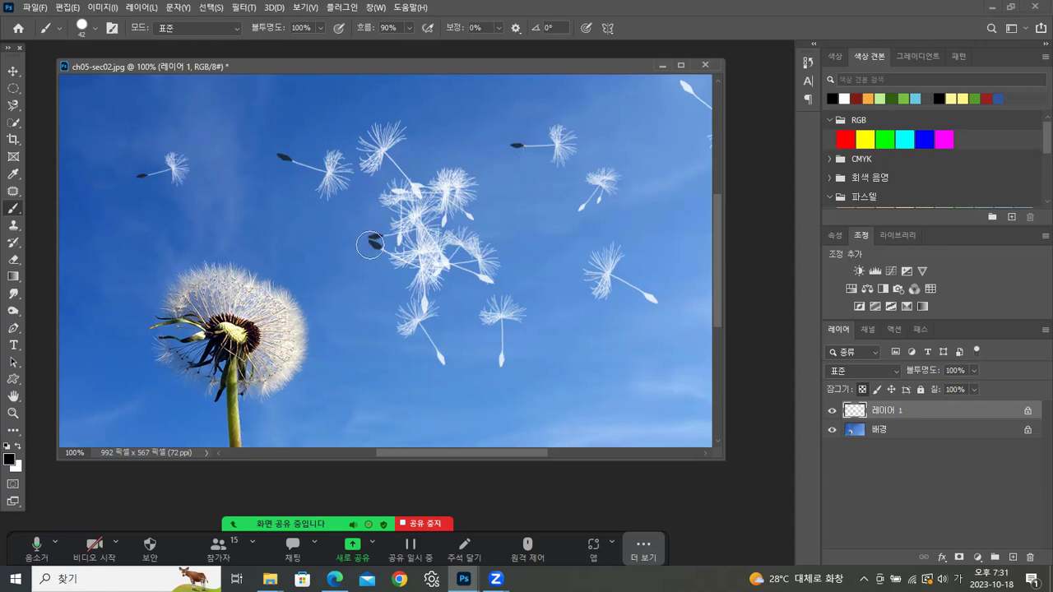
click(440, 358)
click(501, 360)
click(656, 292)
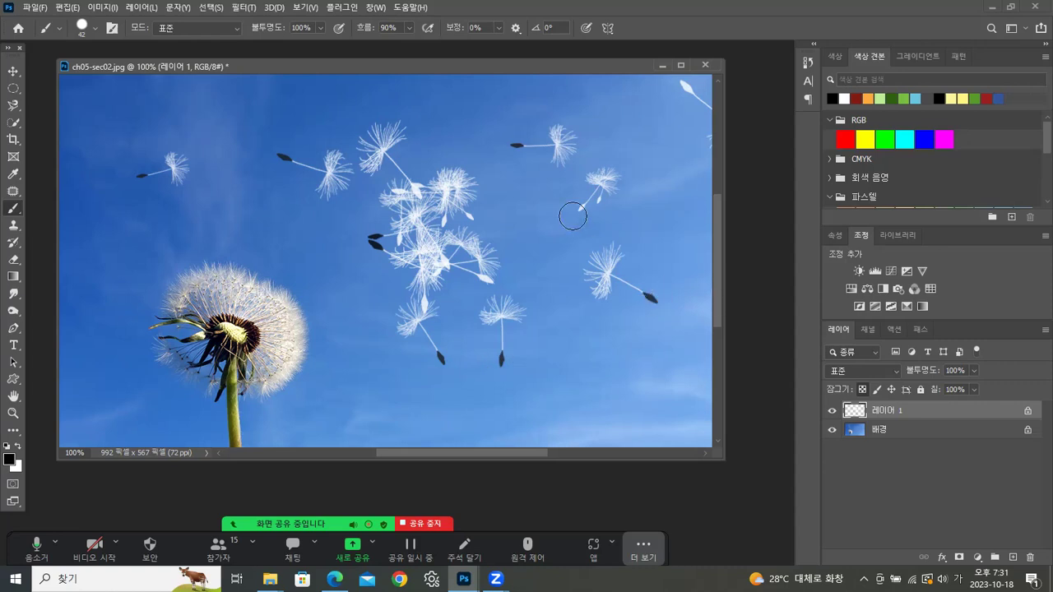
click(578, 211)
click(602, 209)
click(478, 218)
click(685, 86)
key(bracketleft)
key(bracketleft)
key(bracketleft)
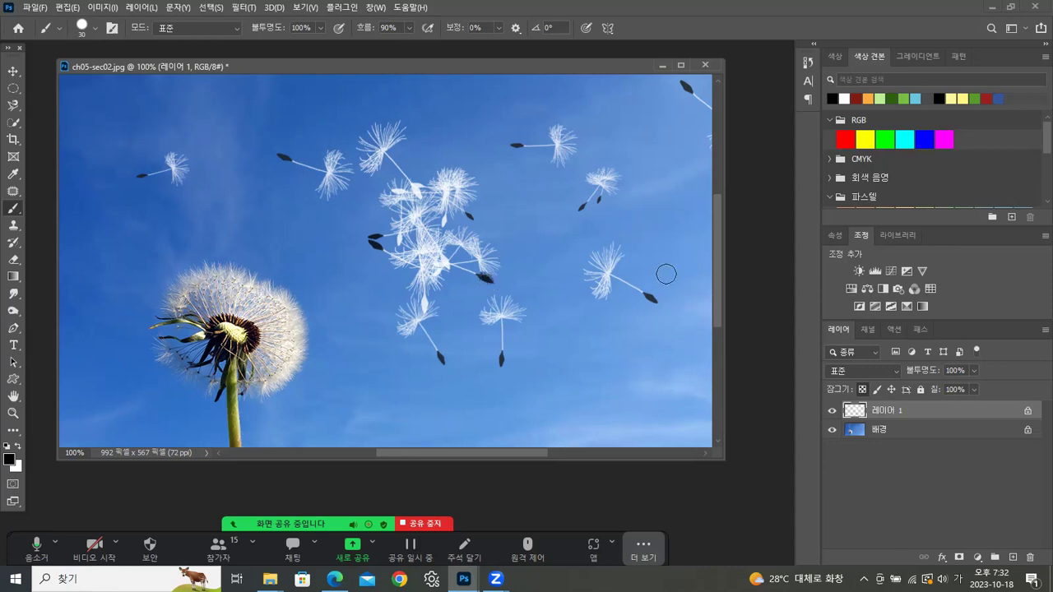
- Save a JPEG copy of the image as 브러시등록.jpg in the 완성 folder at quality 12
click(13, 71)
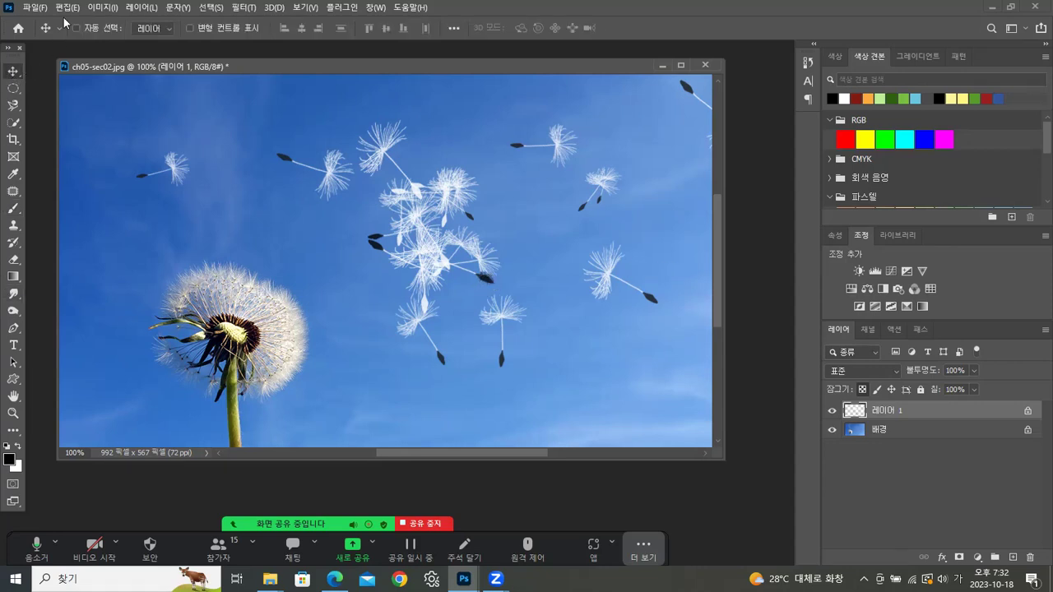
click(30, 8)
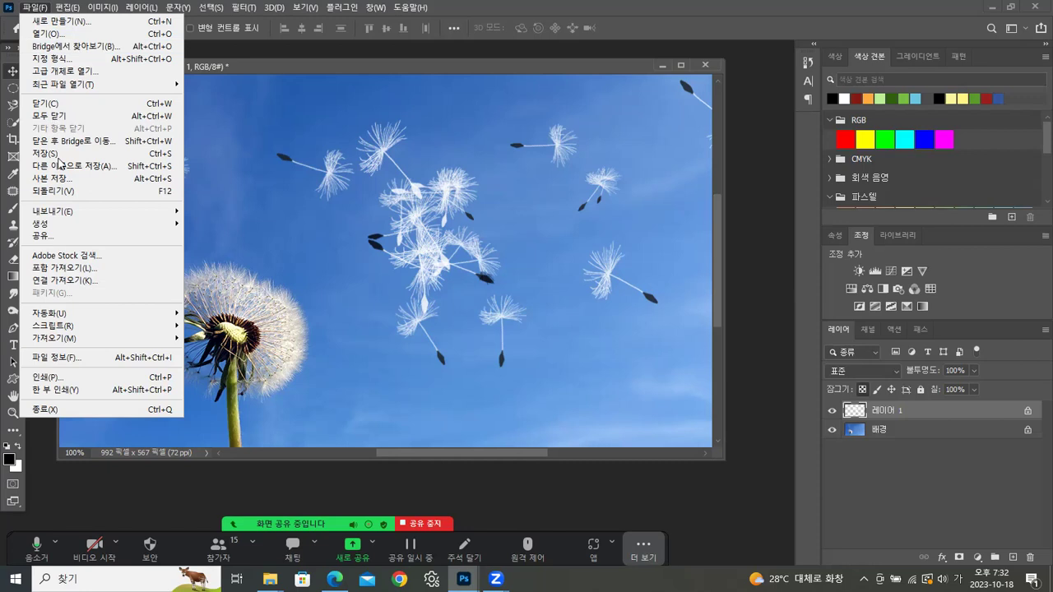
click(52, 178)
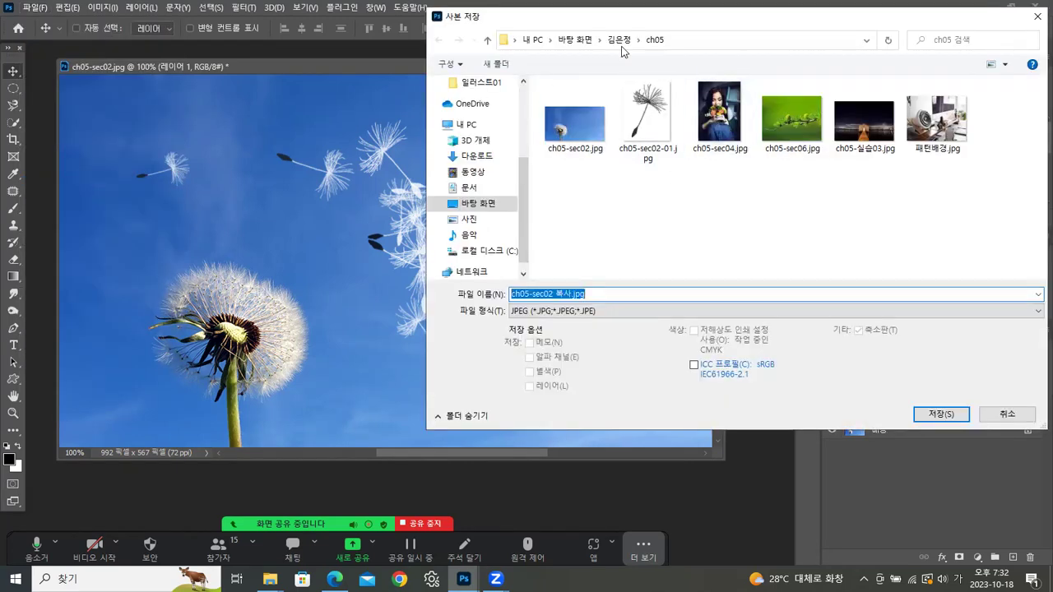
double_click(566, 190)
click(570, 295)
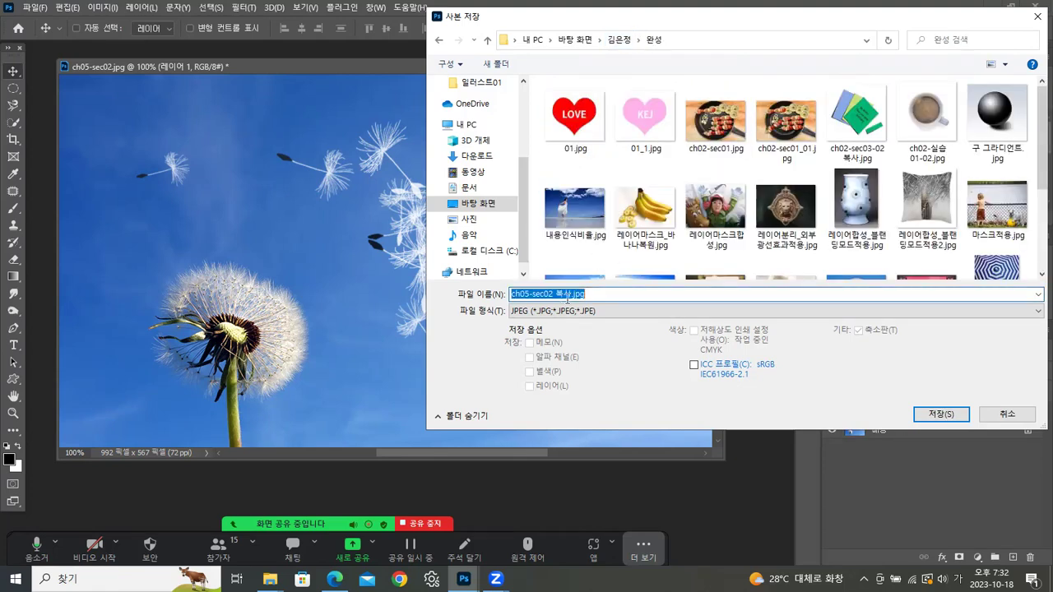
drag(571, 293, 416, 274)
text(브러시등록)
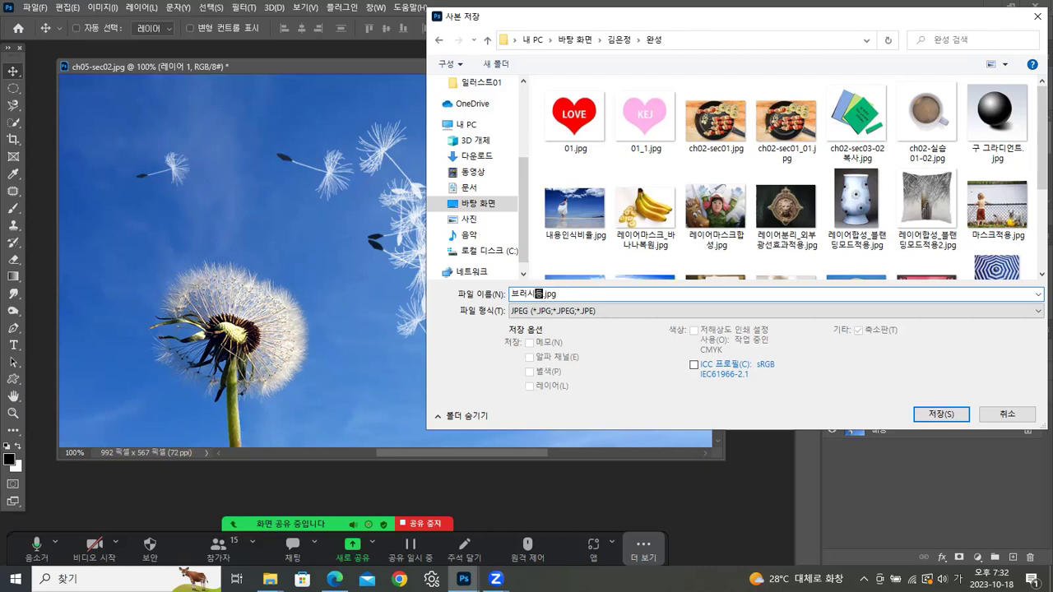
click(930, 416)
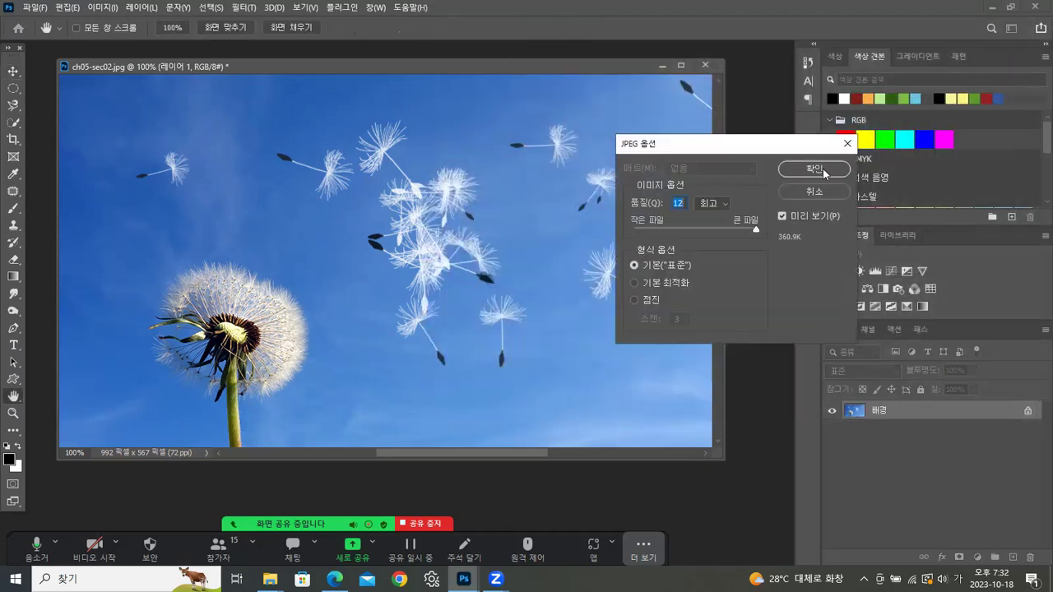
click(825, 173)
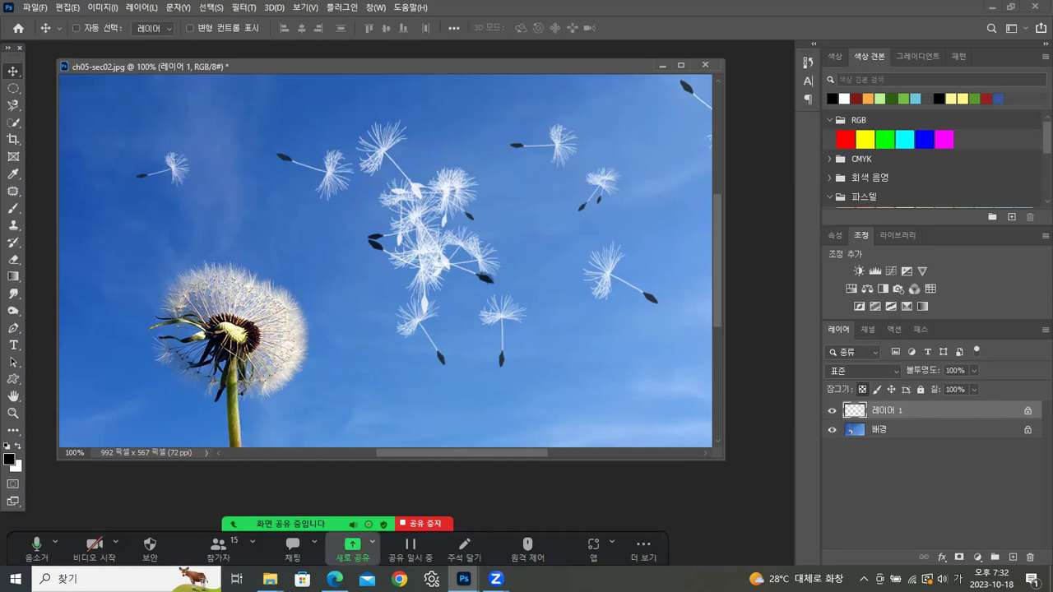
- Close ch05-sec02.jpg without saving and open ch05-sec04.jpg from the ch05 folder
click(705, 64)
click(558, 220)
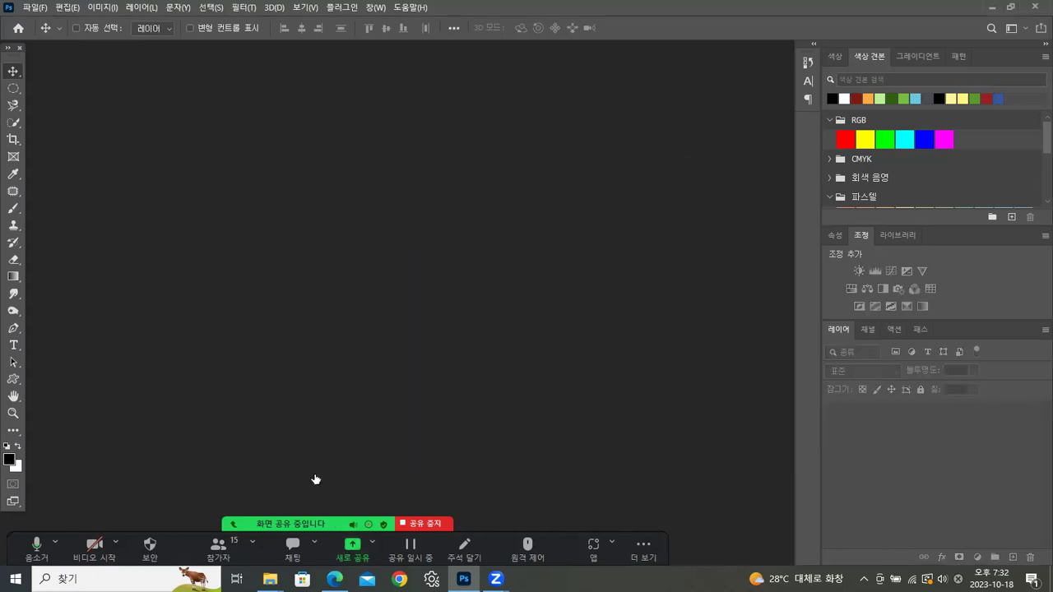
mouse_move(270, 579)
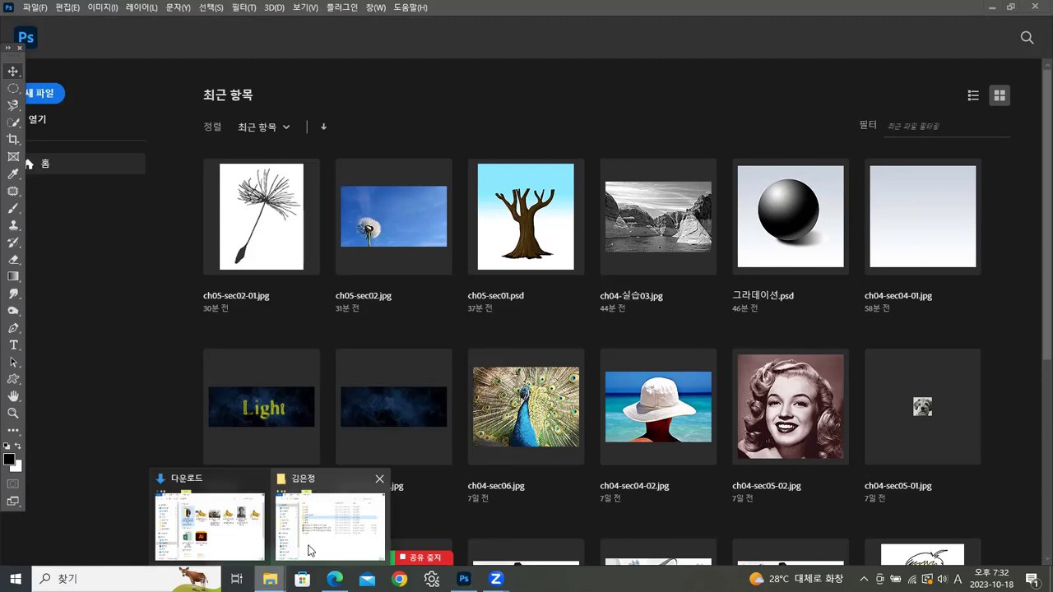
click(329, 521)
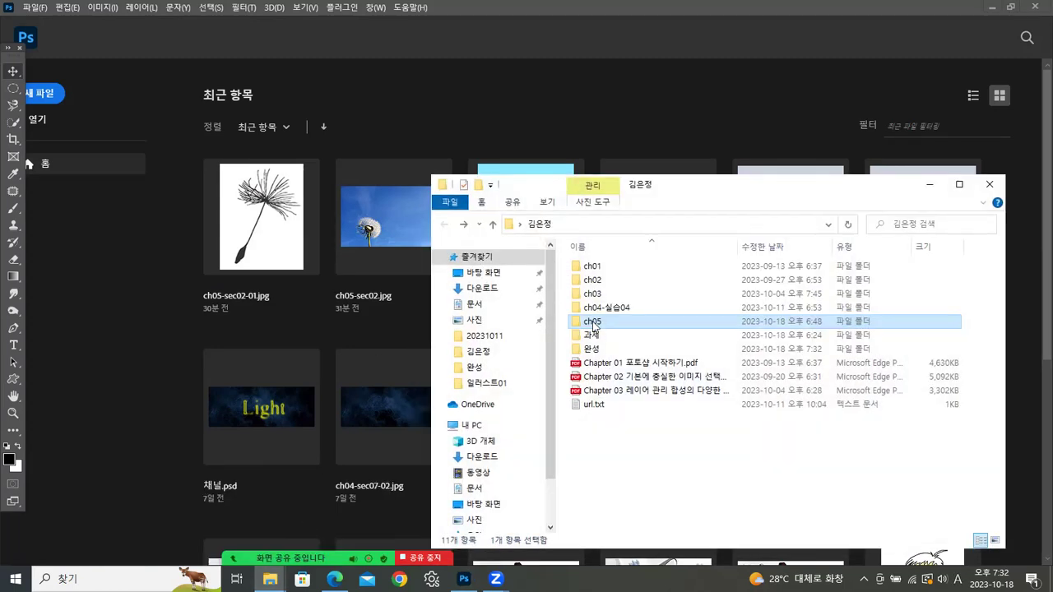
double_click(594, 325)
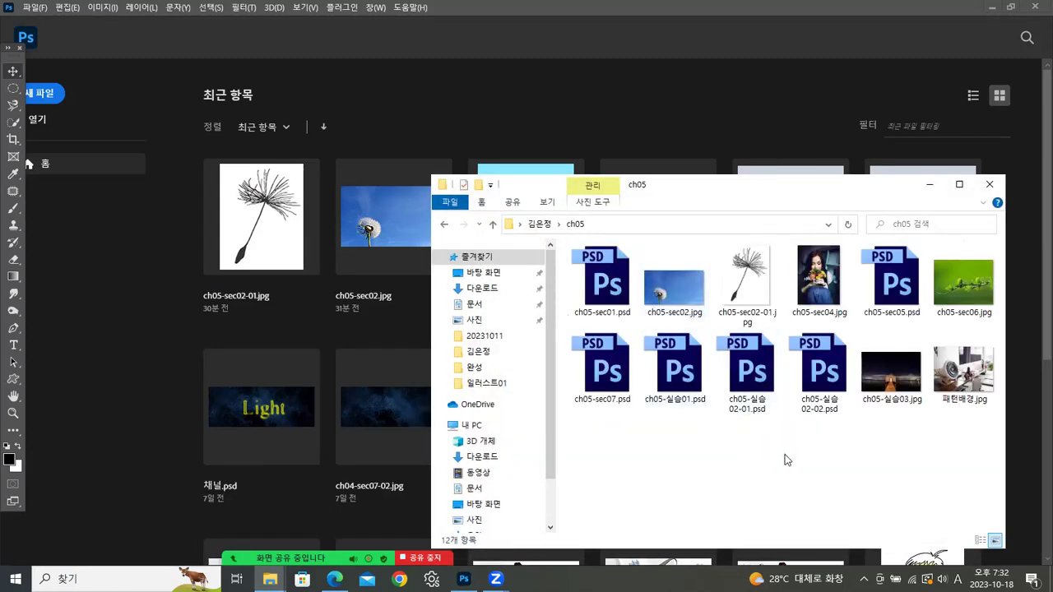
click(817, 280)
drag(819, 271, 115, 379)
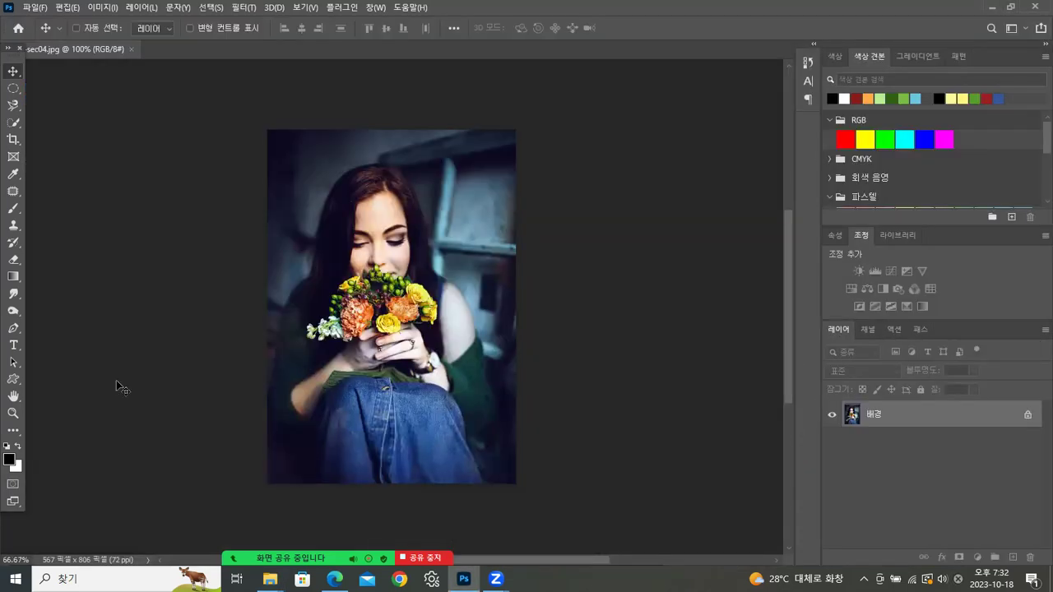
- Float the ch05-sec04.jpg window and add a new empty layer above the background
drag(92, 50, 456, 67)
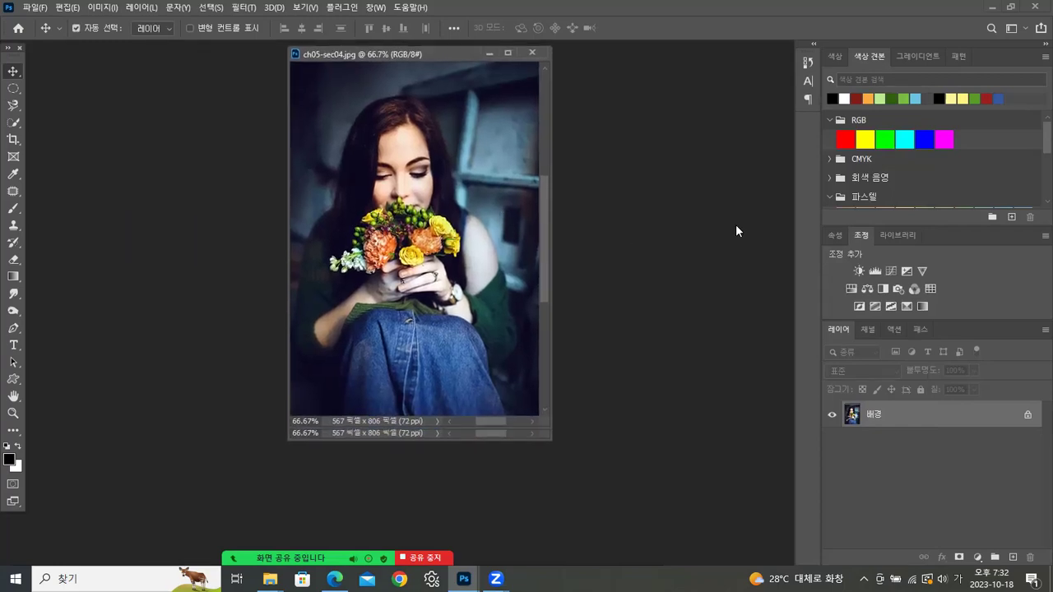
key(ctrl+plus)
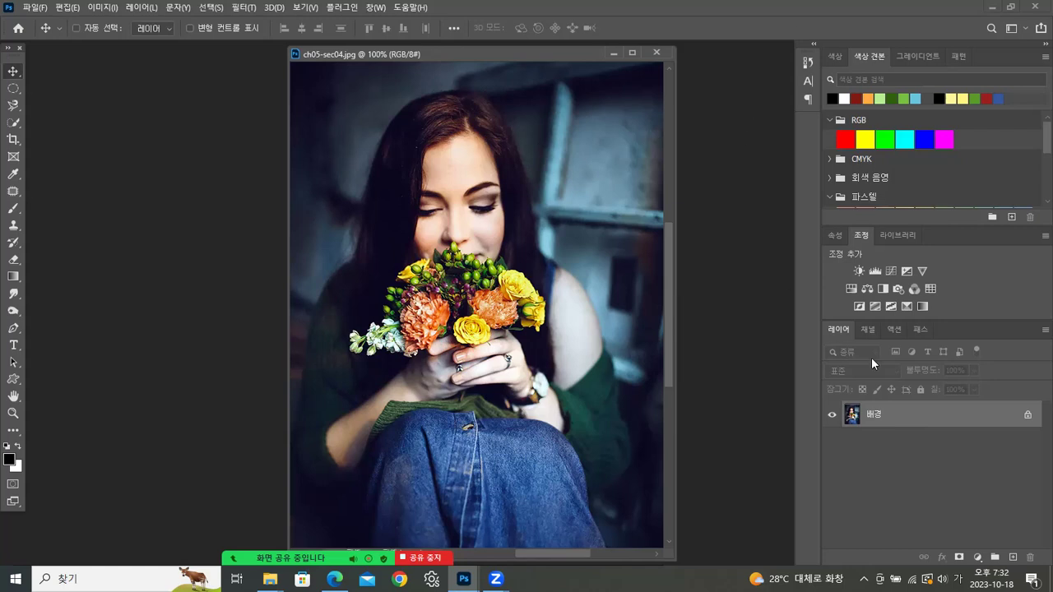
click(1013, 558)
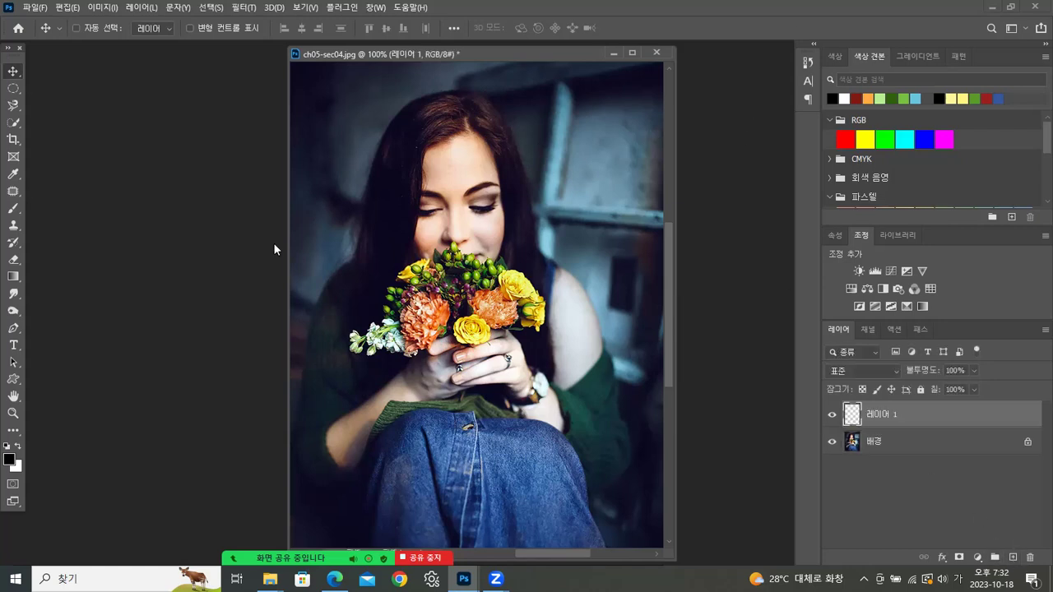
- Try the special-effects brush Kyle의 컨셉 브러시 - 다목적 혼합 at 338 pixels and make white the foreground color
click(13, 208)
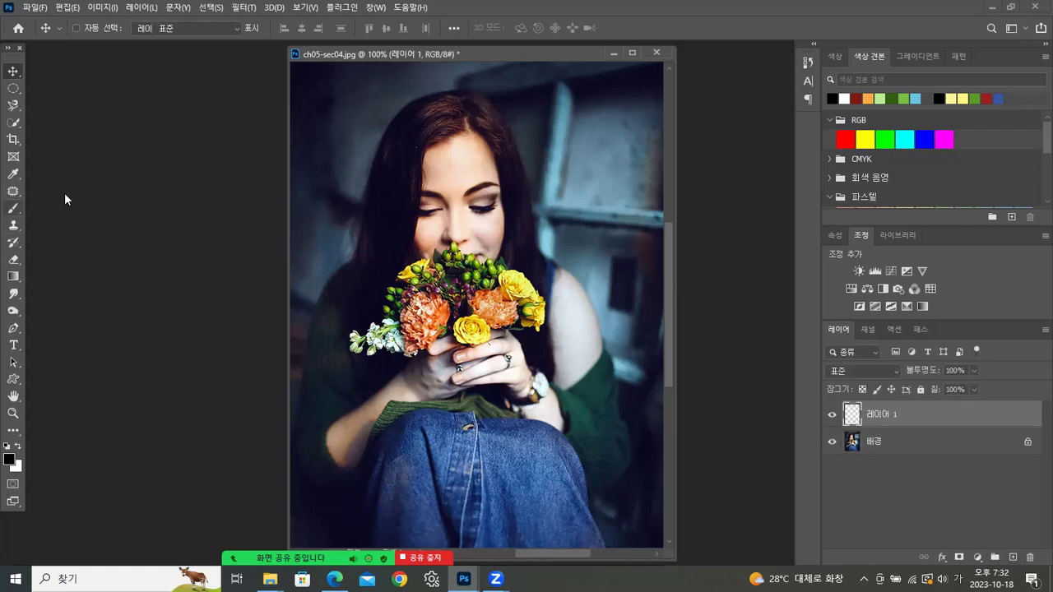
click(94, 30)
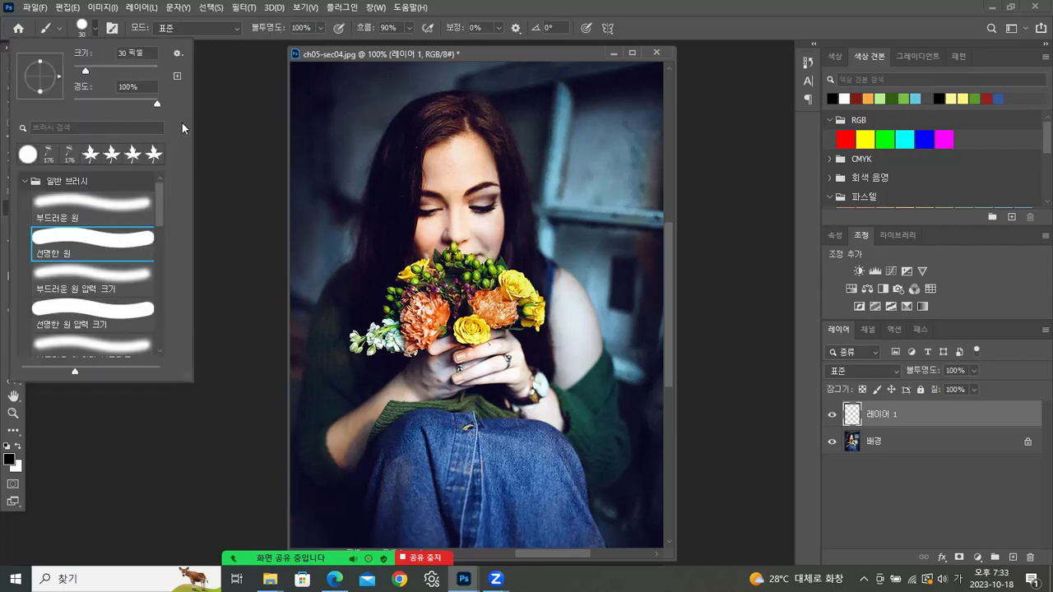
click(25, 182)
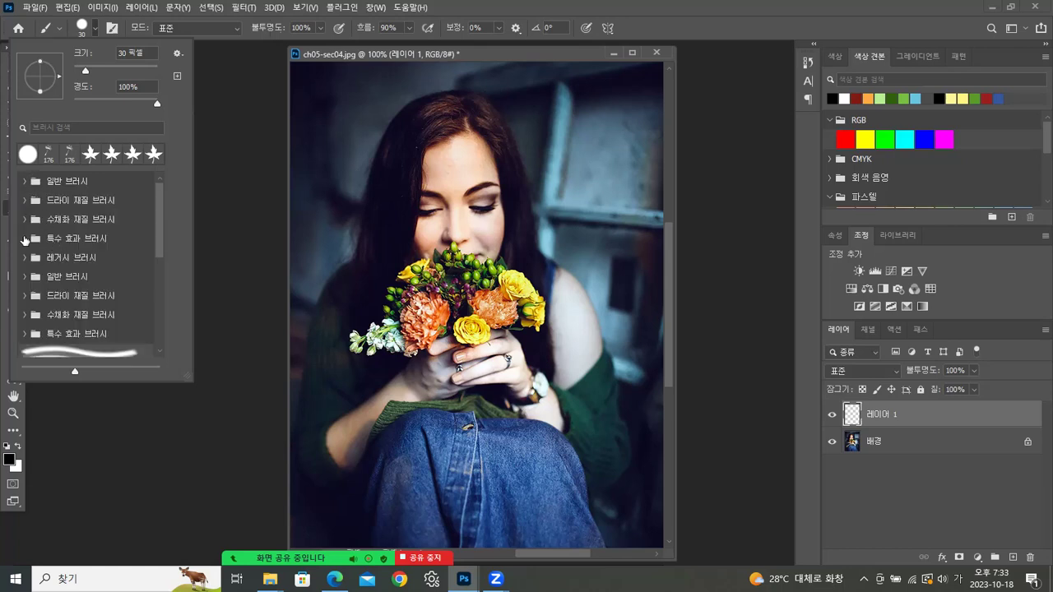
click(23, 237)
drag(158, 220, 156, 249)
click(90, 257)
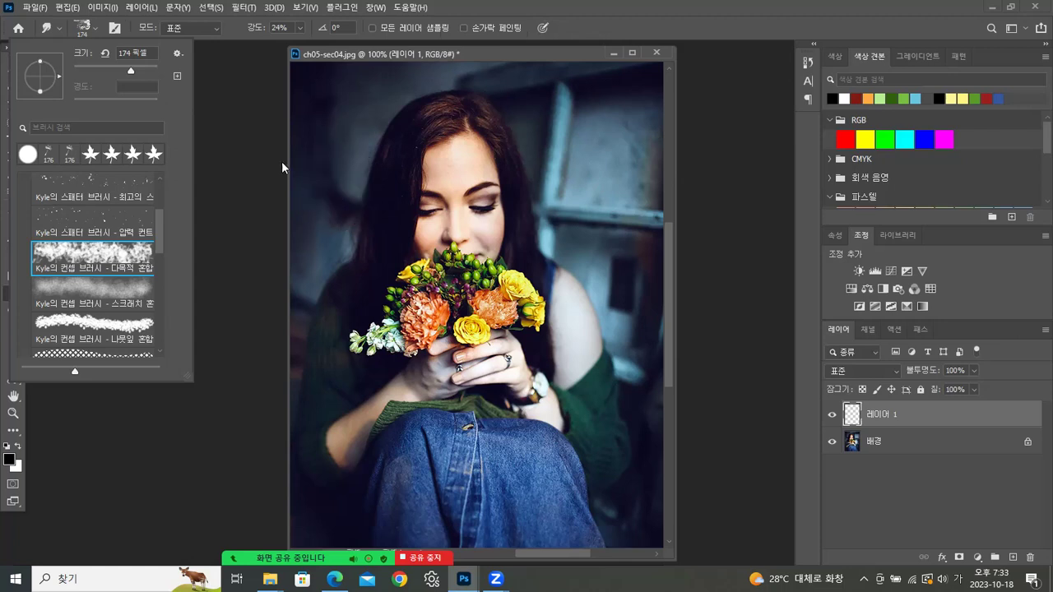
drag(136, 70, 233, 87)
drag(150, 69, 144, 73)
click(17, 447)
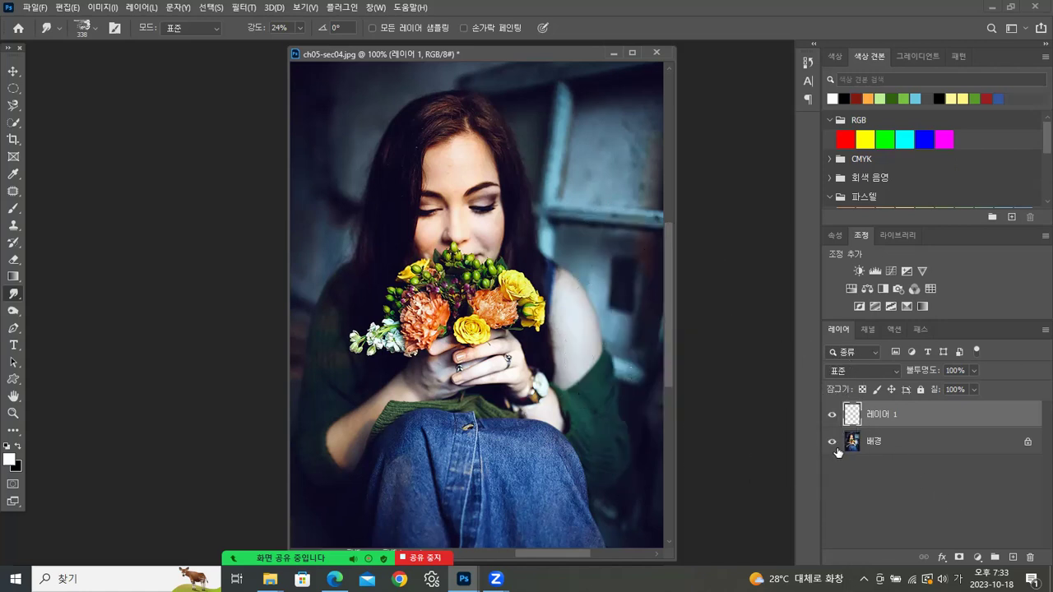
click(12, 211)
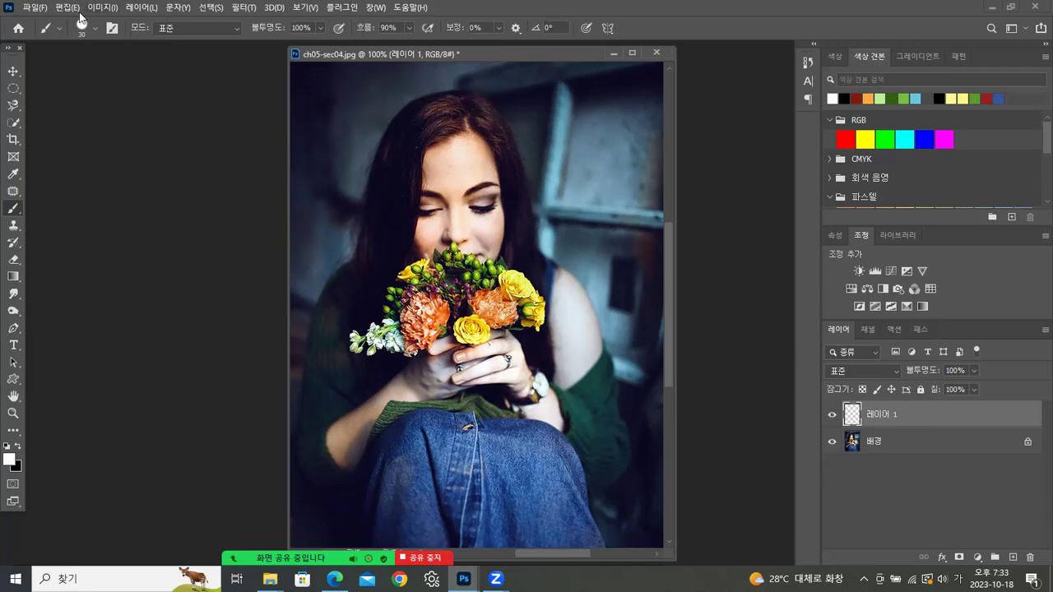
click(99, 30)
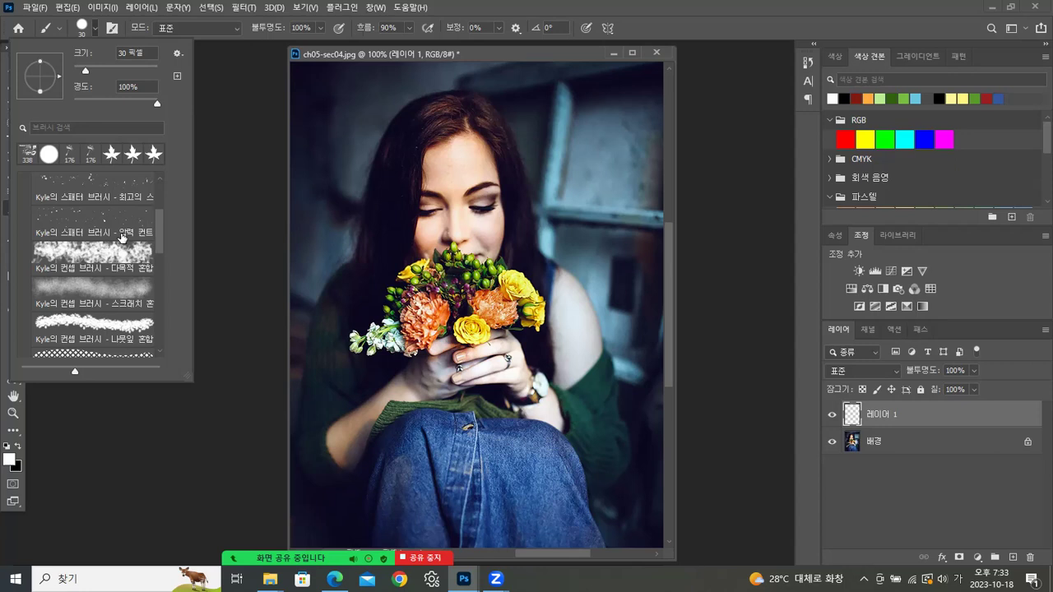
mouse_move(160, 242)
mouse_down()
mouse_move(158, 297)
mouse_move(160, 232)
mouse_up()
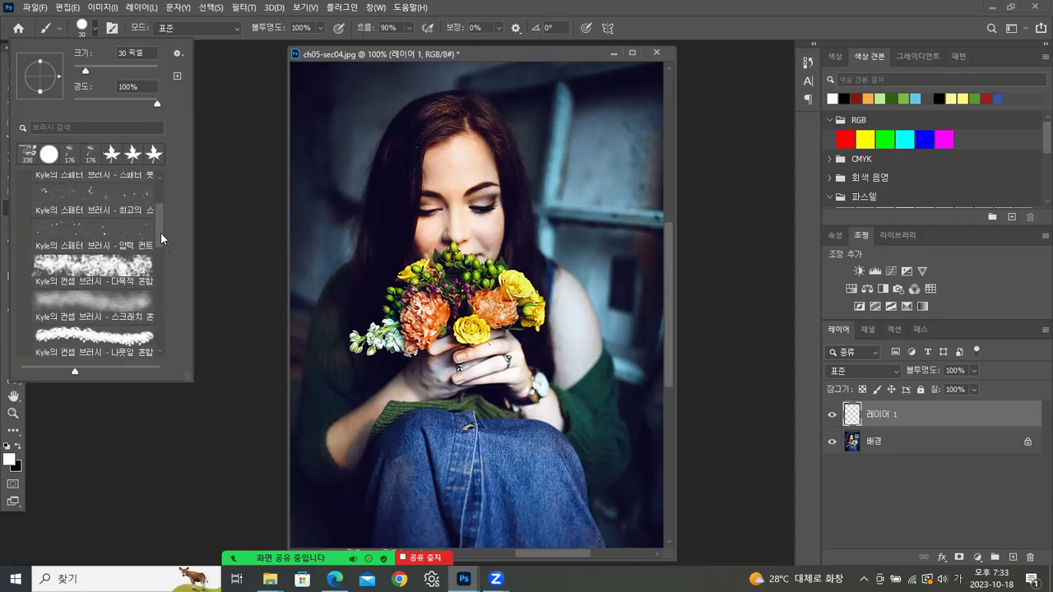
click(111, 284)
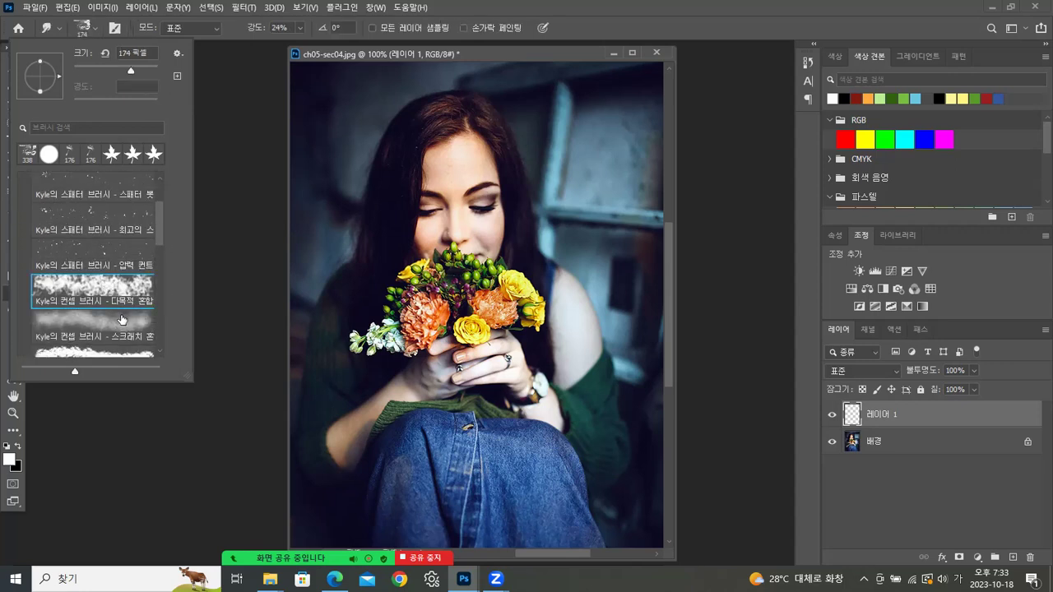
click(375, 180)
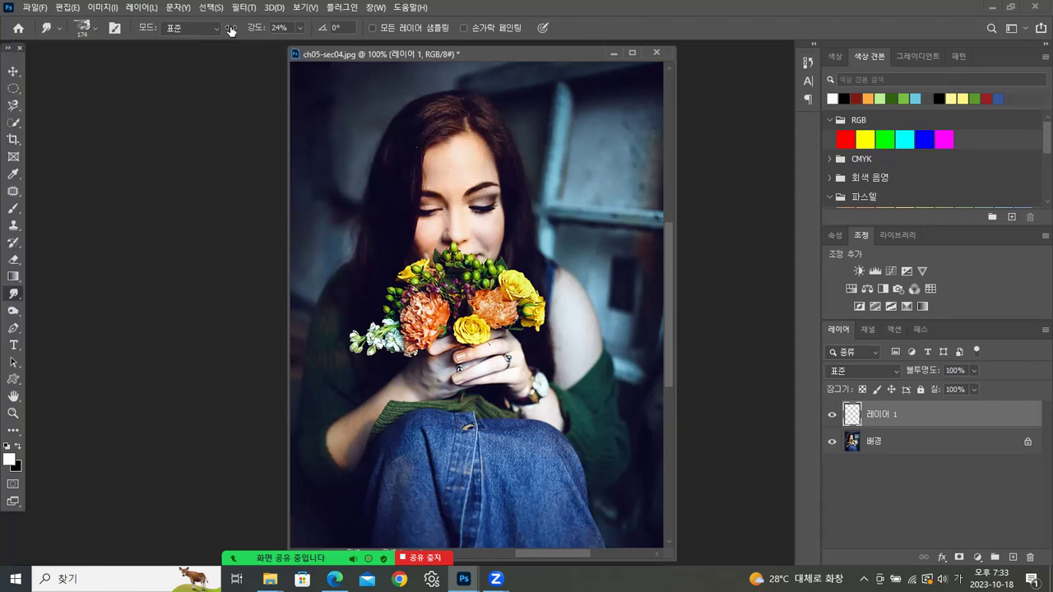
- Choose a scattered leaf-textured preset for the Brush tool and set its size to 291 pixels
click(93, 30)
drag(158, 231, 158, 194)
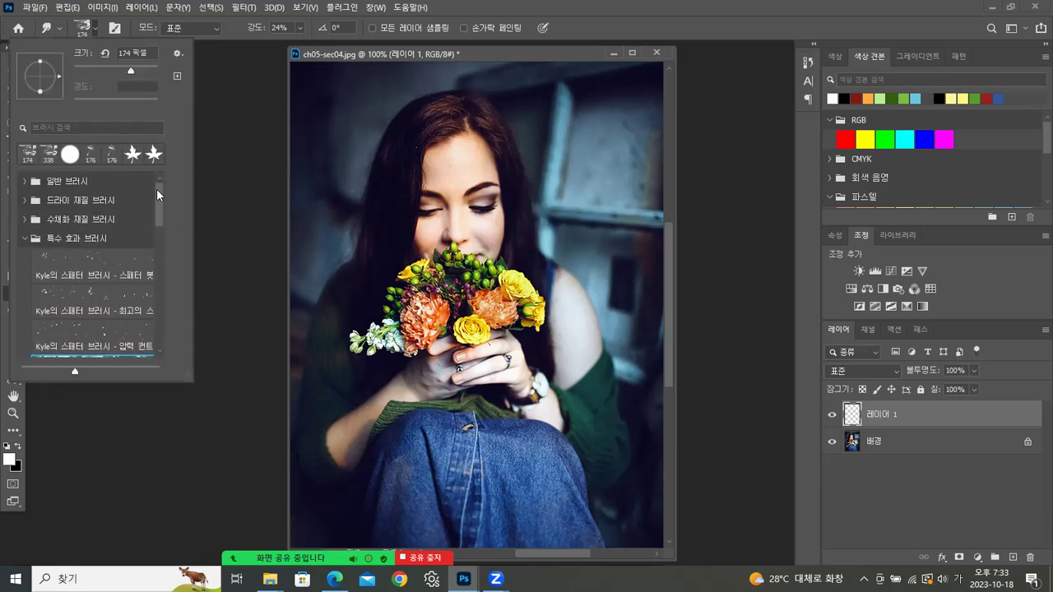
click(24, 199)
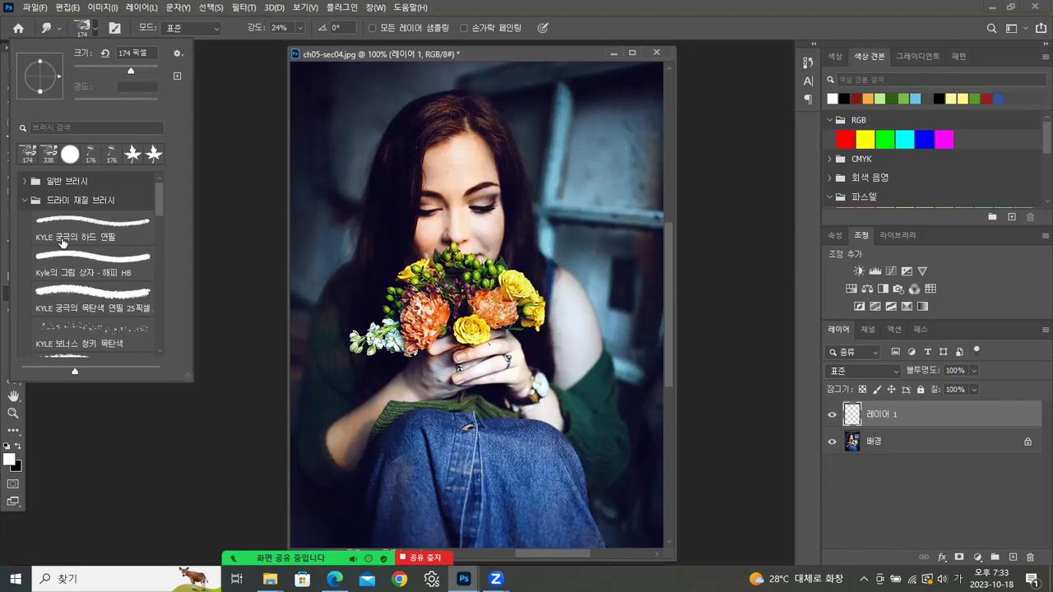
click(73, 298)
drag(85, 72, 140, 70)
key(Return)
- Paint three broad diagonal strokes of white scattered texture across the woman, the bouquet and the jeans on 레이어 1
mouse_move(383, 169)
mouse_down()
mouse_move(522, 196)
mouse_move(660, 397)
mouse_up()
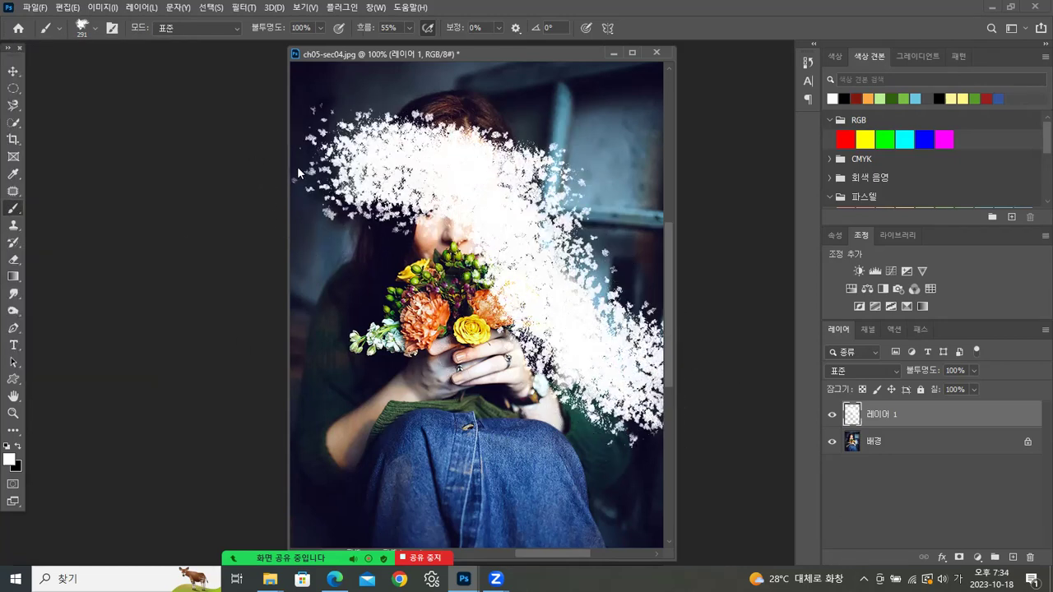
mouse_move(506, 284)
mouse_down()
mouse_move(390, 392)
mouse_move(286, 432)
mouse_up()
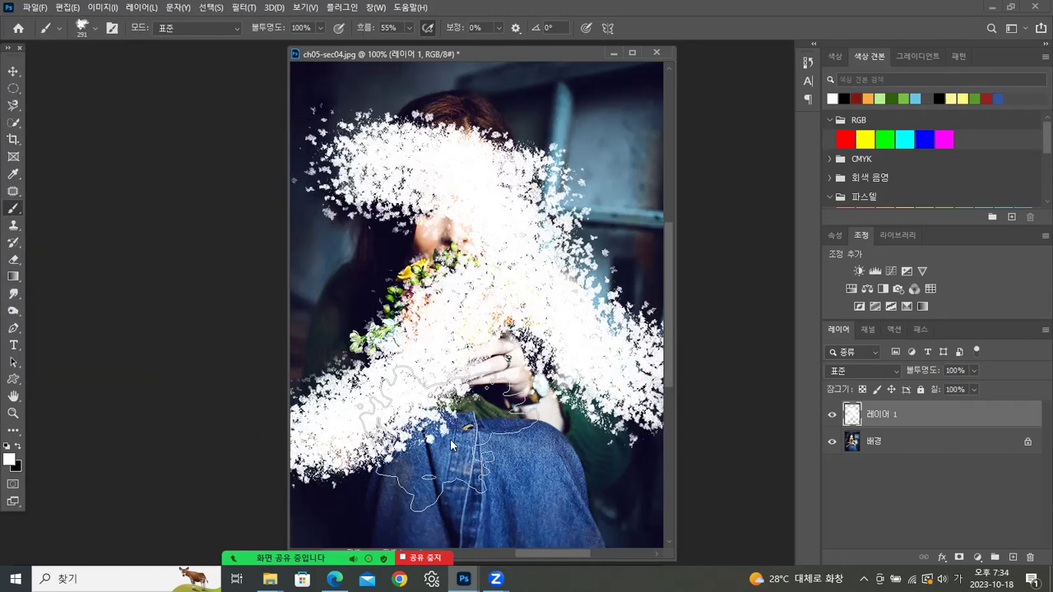
mouse_move(451, 444)
mouse_down()
mouse_move(534, 507)
mouse_move(677, 534)
mouse_up()
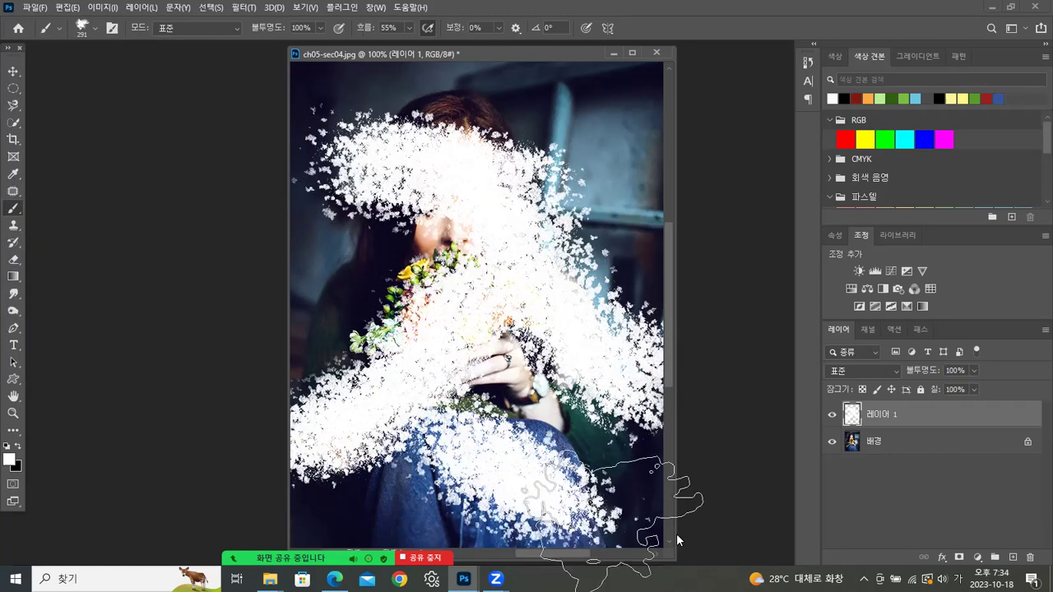
- Set the blend mode of 레이어 1 to Overlay (오버레이)
click(13, 72)
click(852, 371)
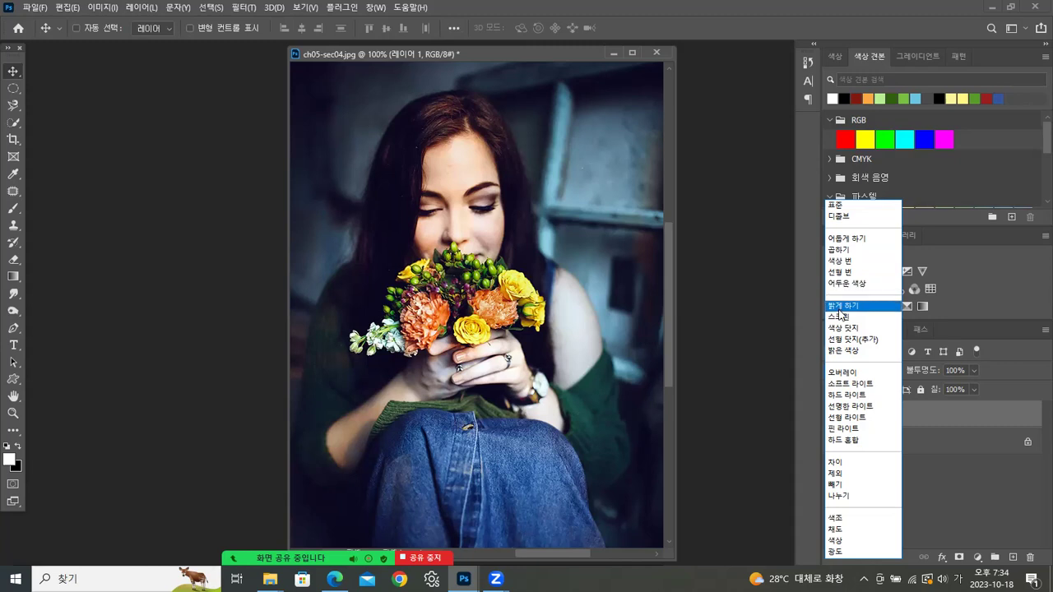
click(845, 375)
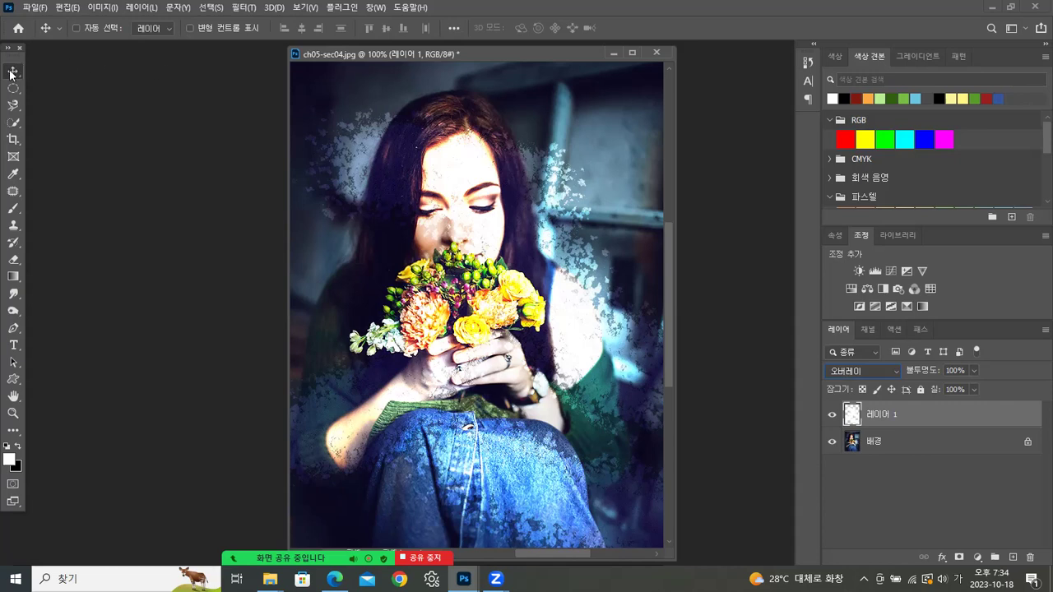
- Move the painted texture of 레이어 1 upward over the photo and shift the image window slightly
drag(363, 162, 394, 106)
mouse_move(535, 468)
mouse_down()
mouse_move(535, 481)
mouse_move(535, 455)
mouse_move(555, 464)
mouse_move(533, 454)
mouse_up()
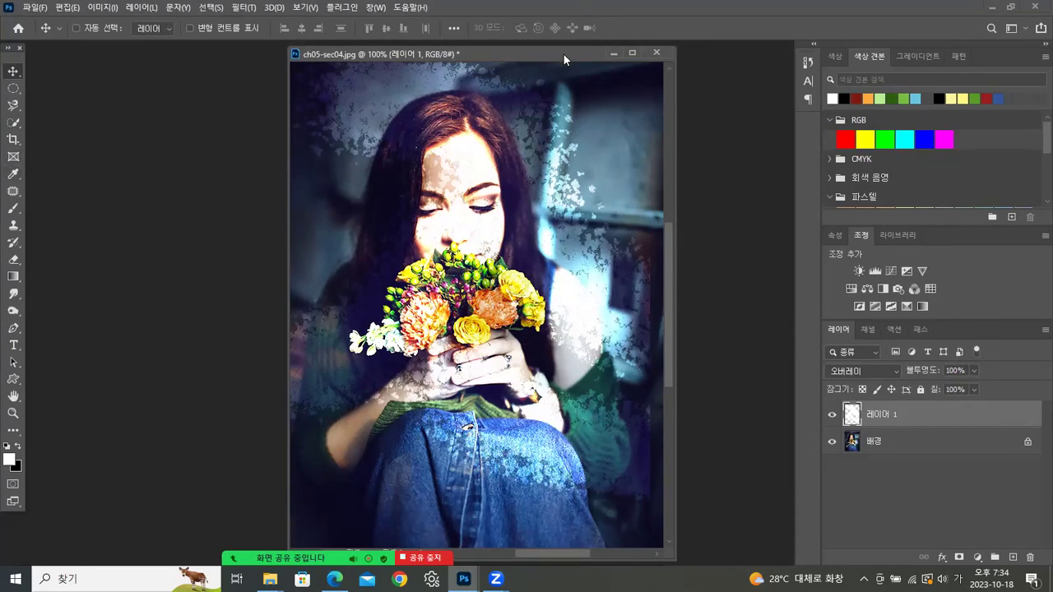
drag(564, 59, 551, 59)
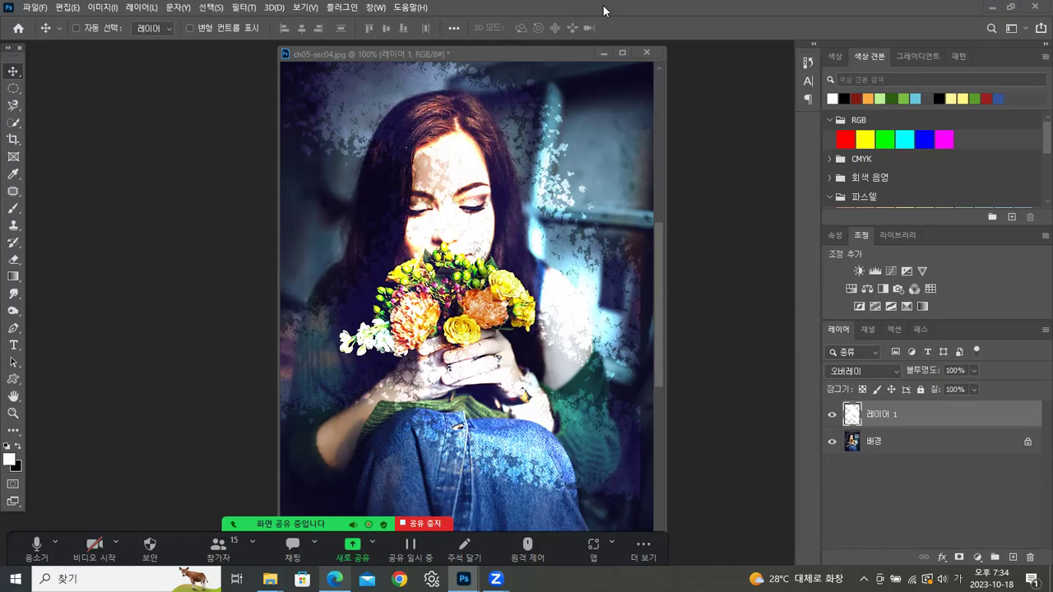
- Switch to the Edge browser and open the cafe's 게임그래픽기초_수업자료실 board
key(alt+Tab)
click(234, 449)
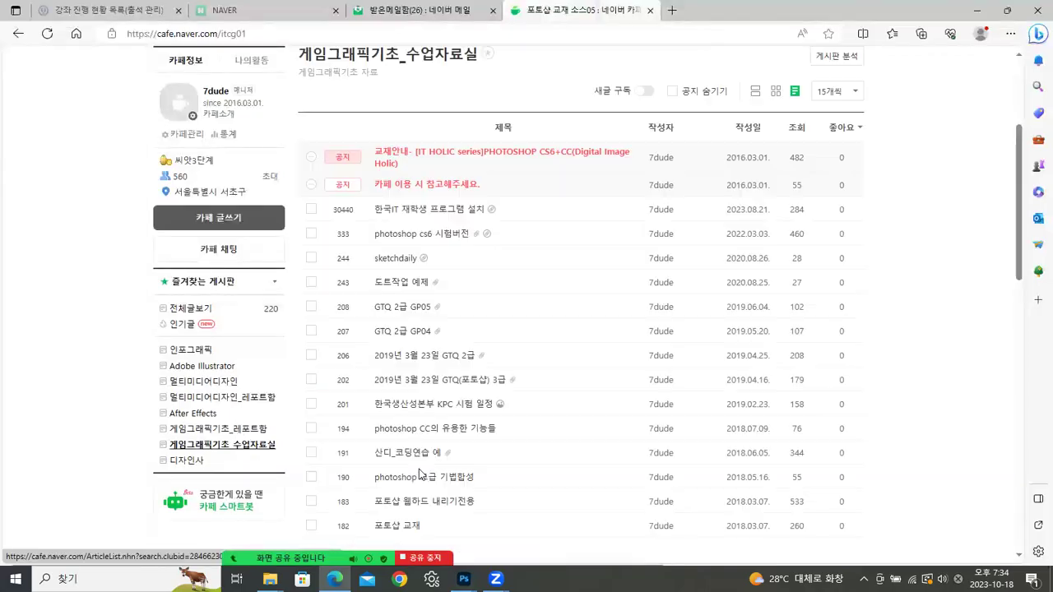
- Open the 구름 브러쉬 post on page 4 of the 게임그래픽기초_수업자료실 board
scroll(600, 458, down, 2)
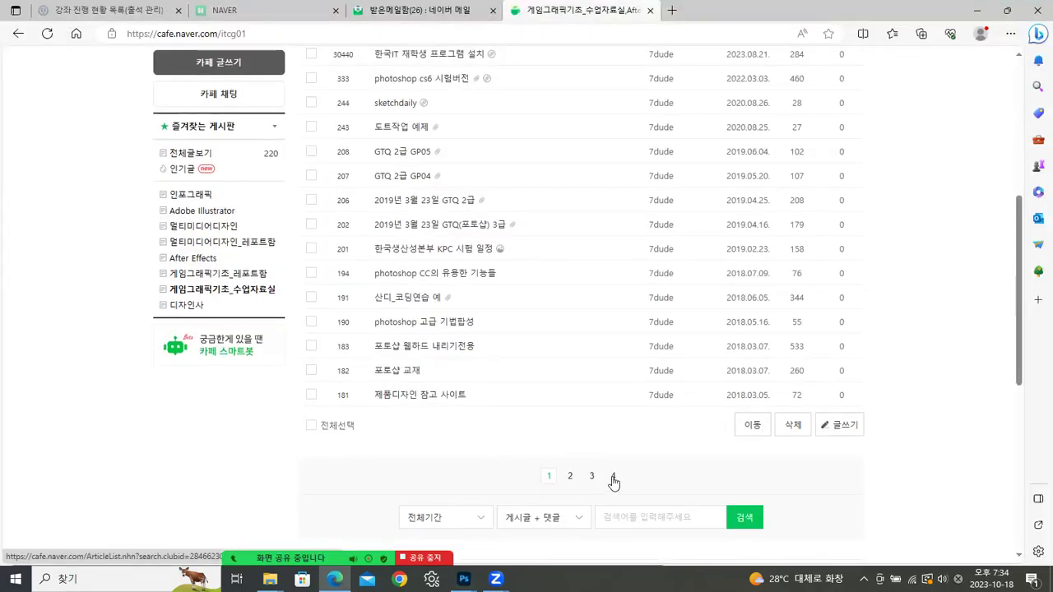
click(612, 477)
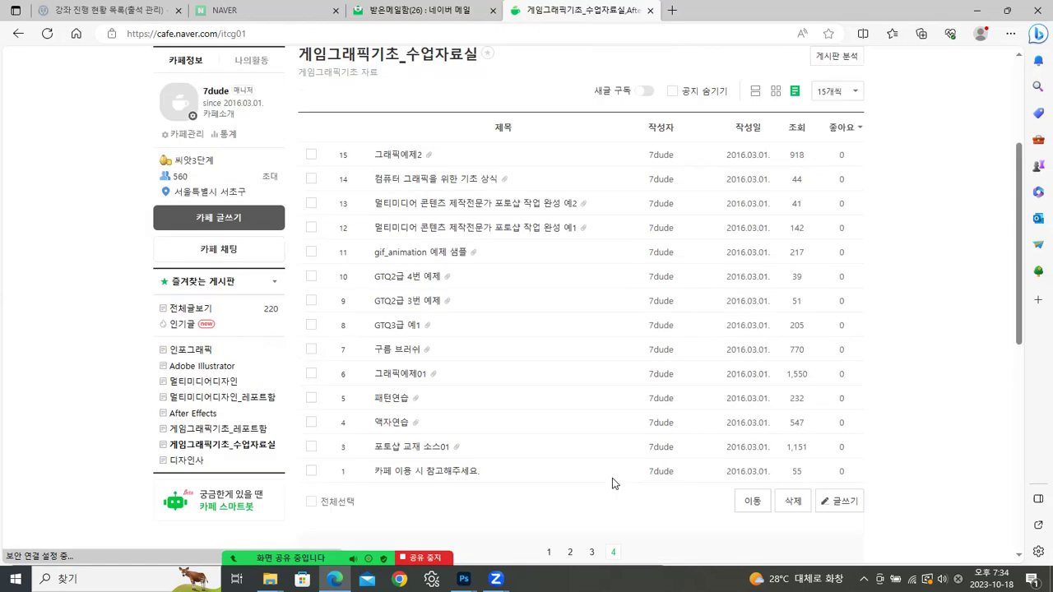
click(383, 352)
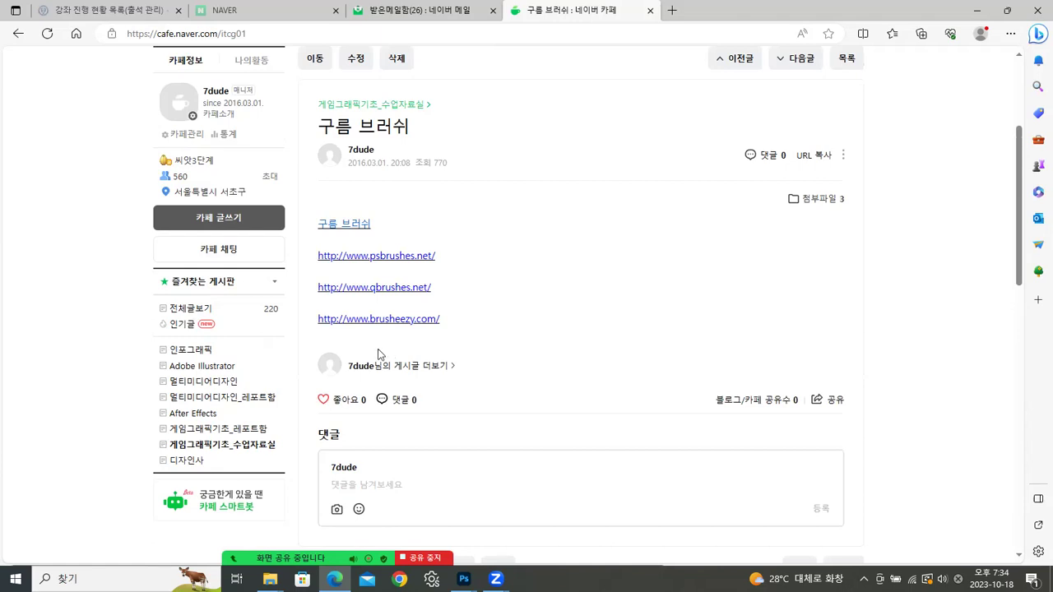
- Check the post's psbrushes.net and qbrushes.net links, translating the qbrushes.net page into Korean, and close both pages
click(383, 255)
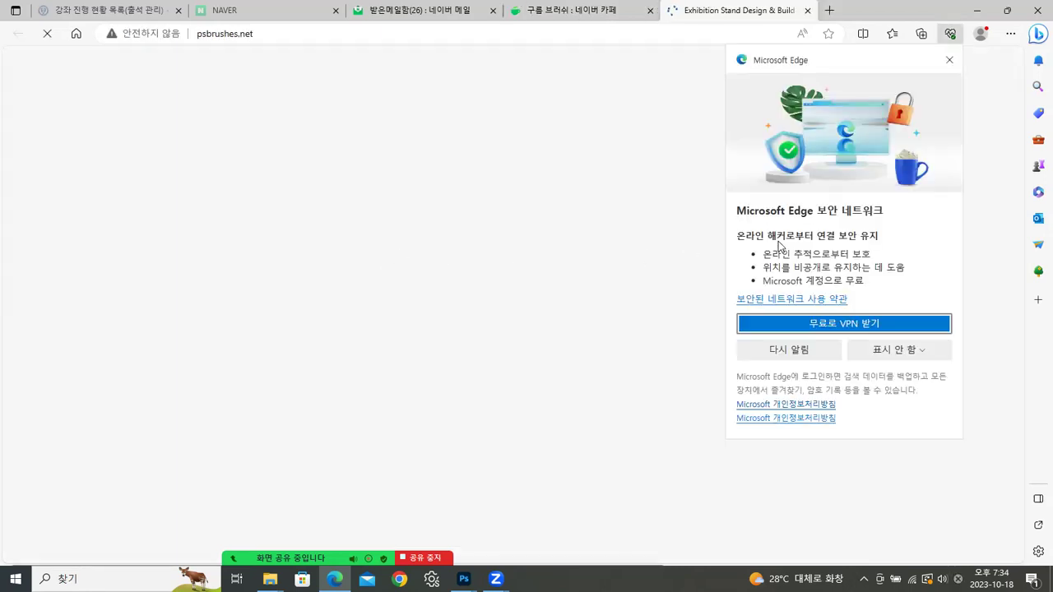
click(950, 62)
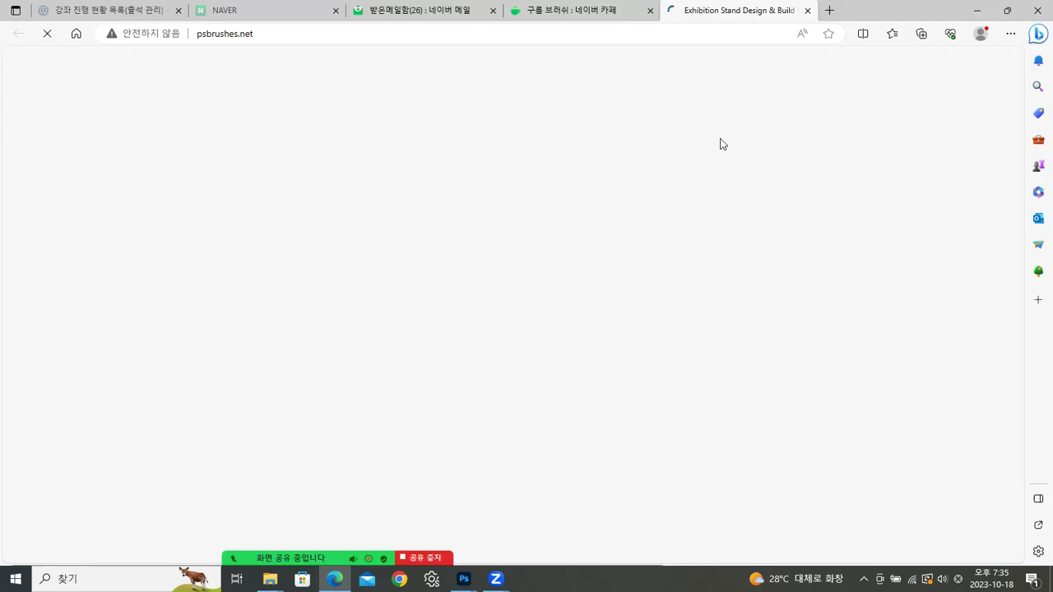
click(808, 10)
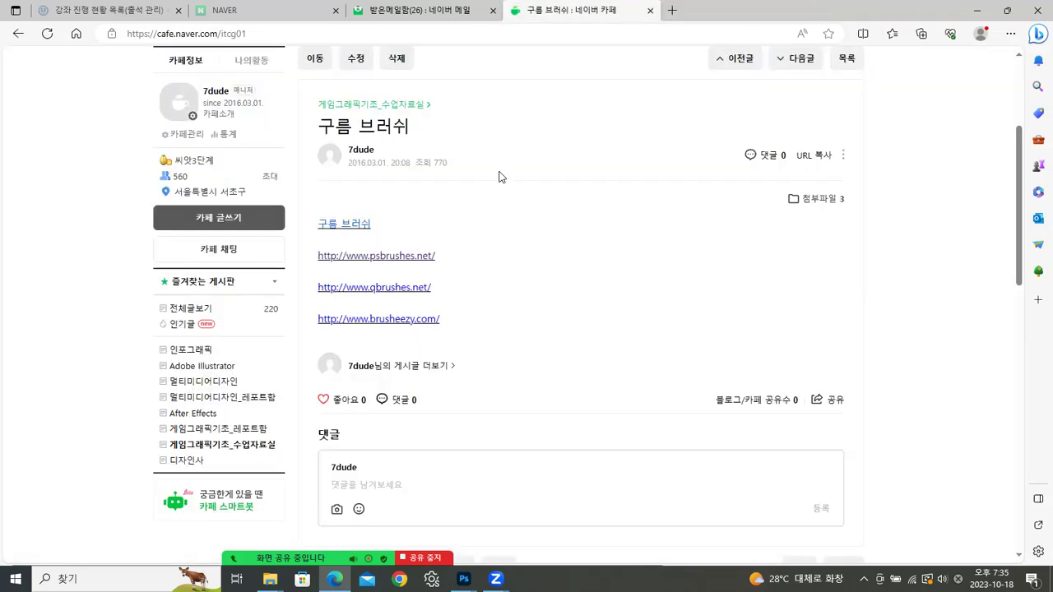
click(390, 288)
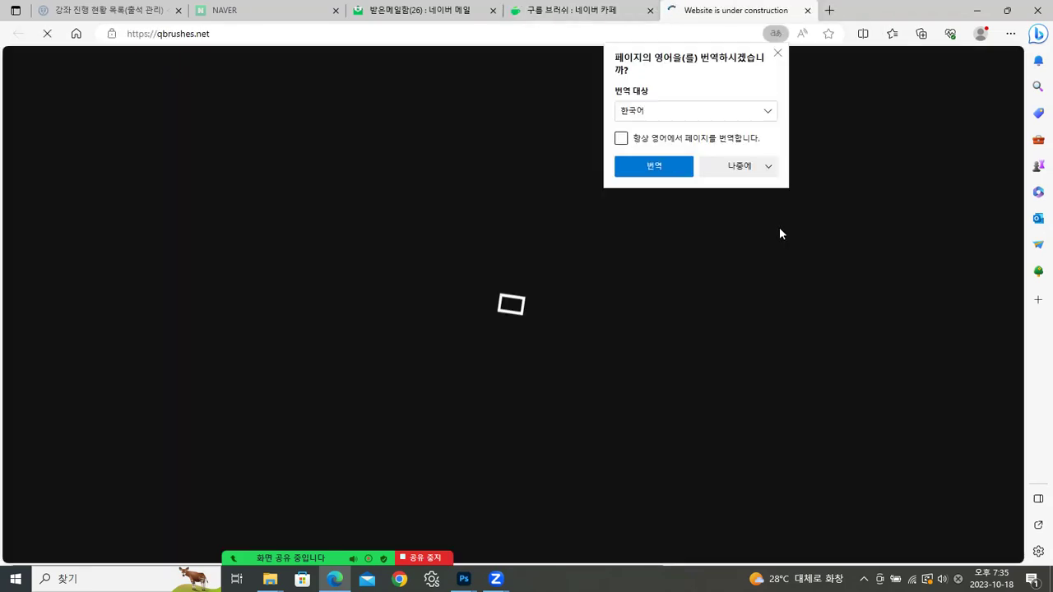
click(665, 170)
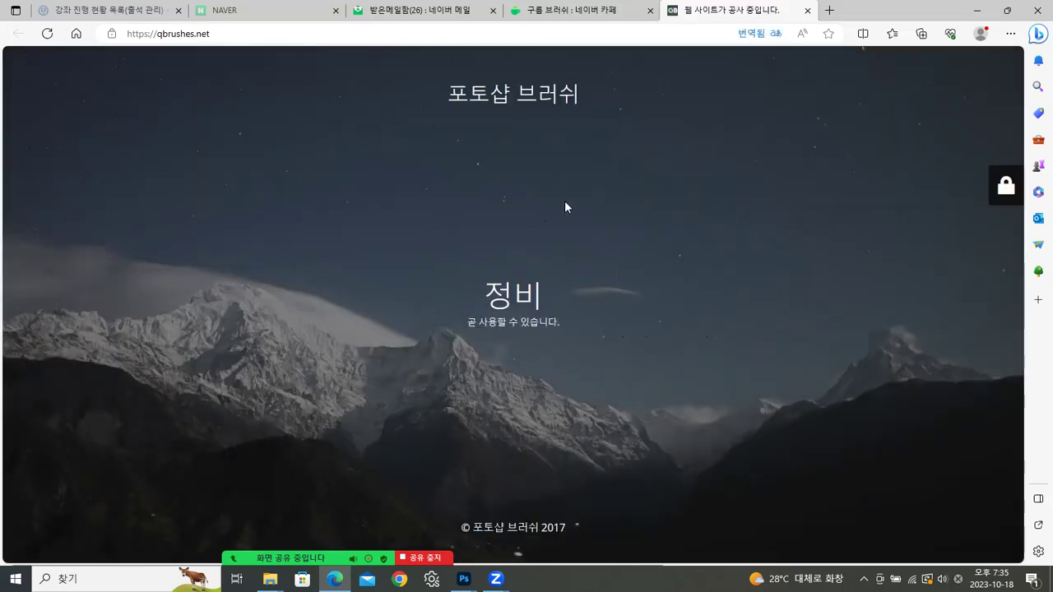
click(808, 10)
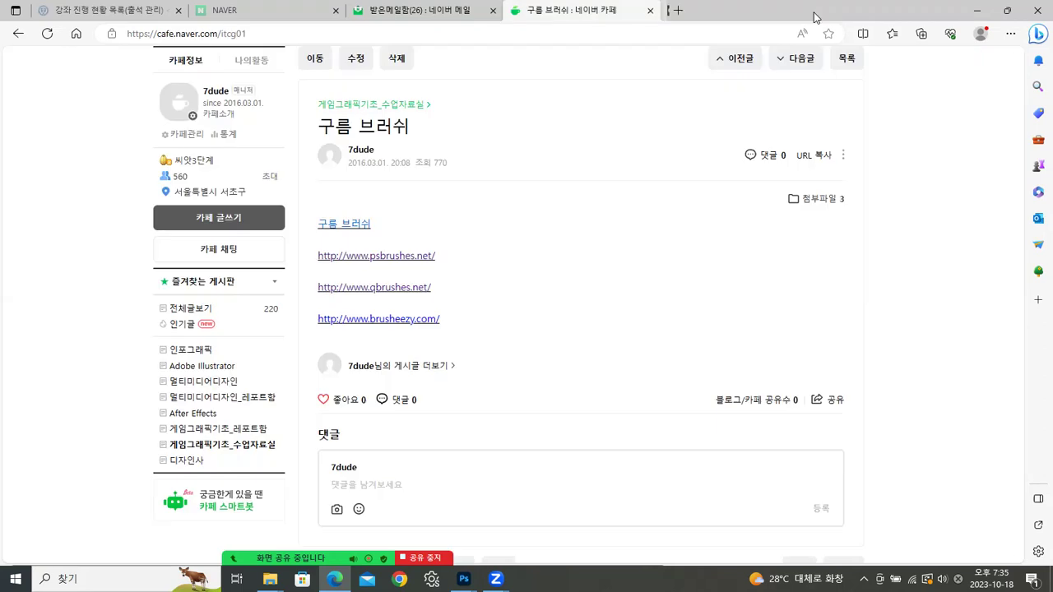
- Open the post's brusheezy.com link and download the free Drips And Splats Texture brush set
click(369, 321)
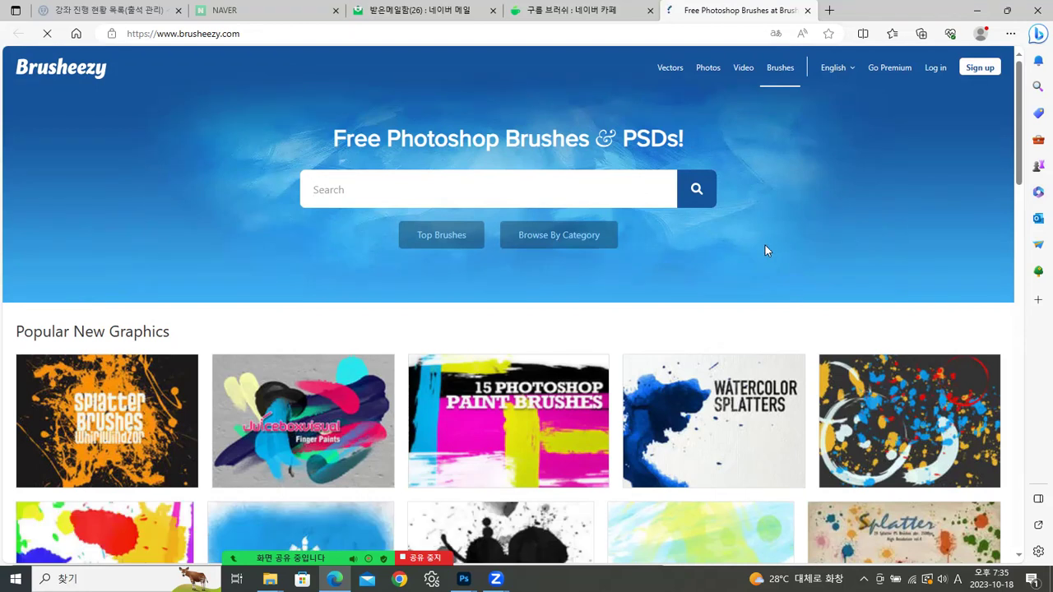
scroll(765, 245, down, 2)
scroll(664, 358, down, 1)
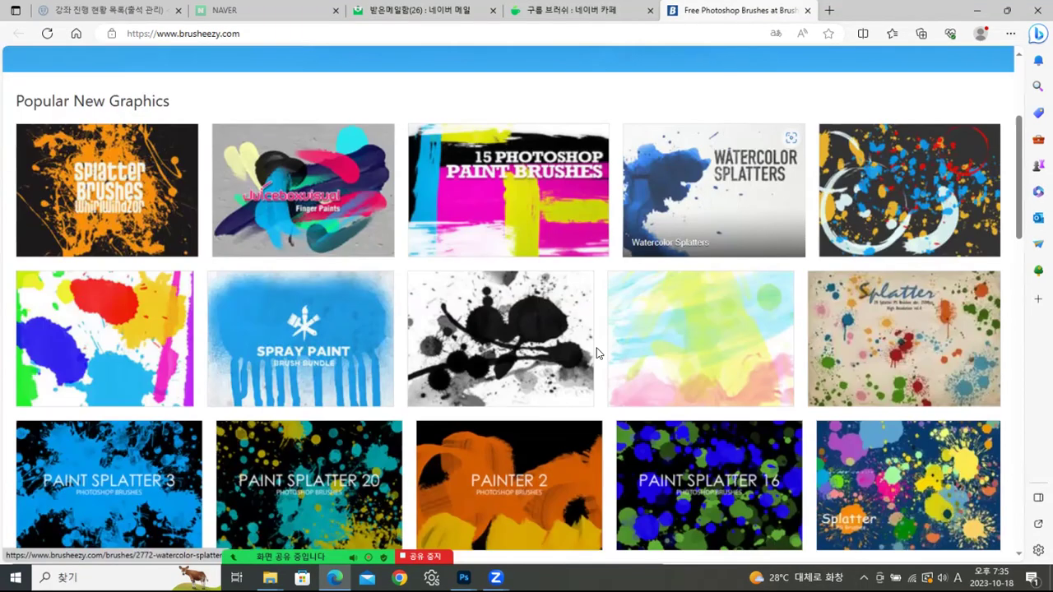
click(531, 344)
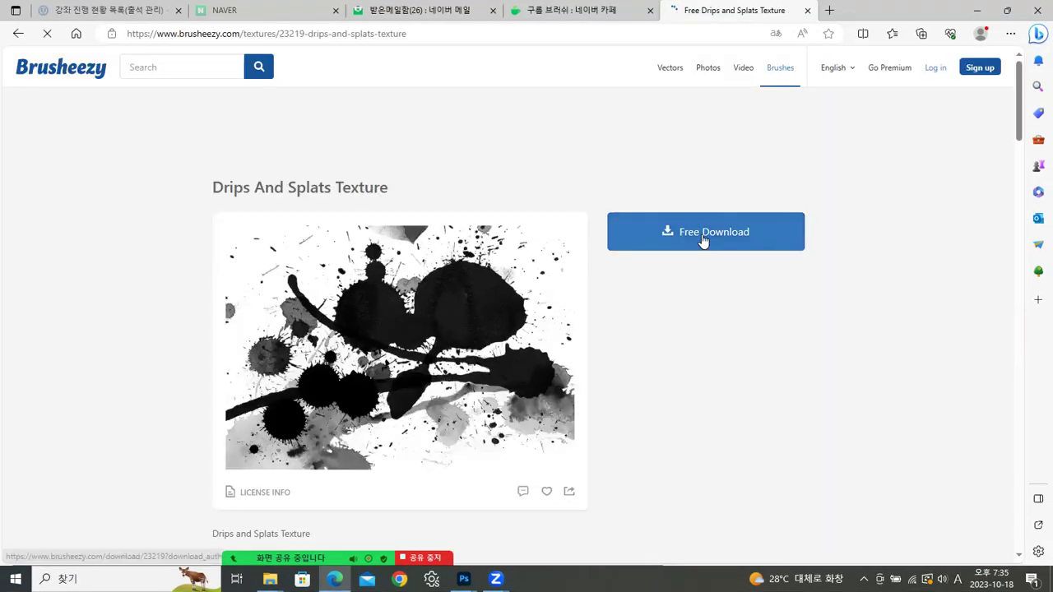
click(700, 237)
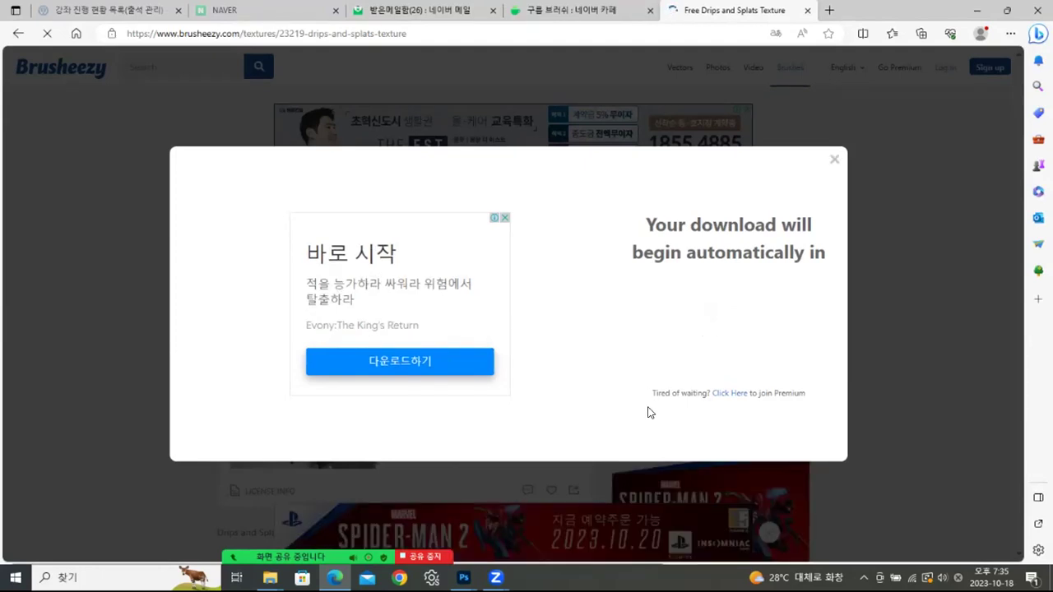
- Switch to the Downloads folder in File Explorer, extract drips_and_splats.zip into its own folder and delete the archive
click(270, 579)
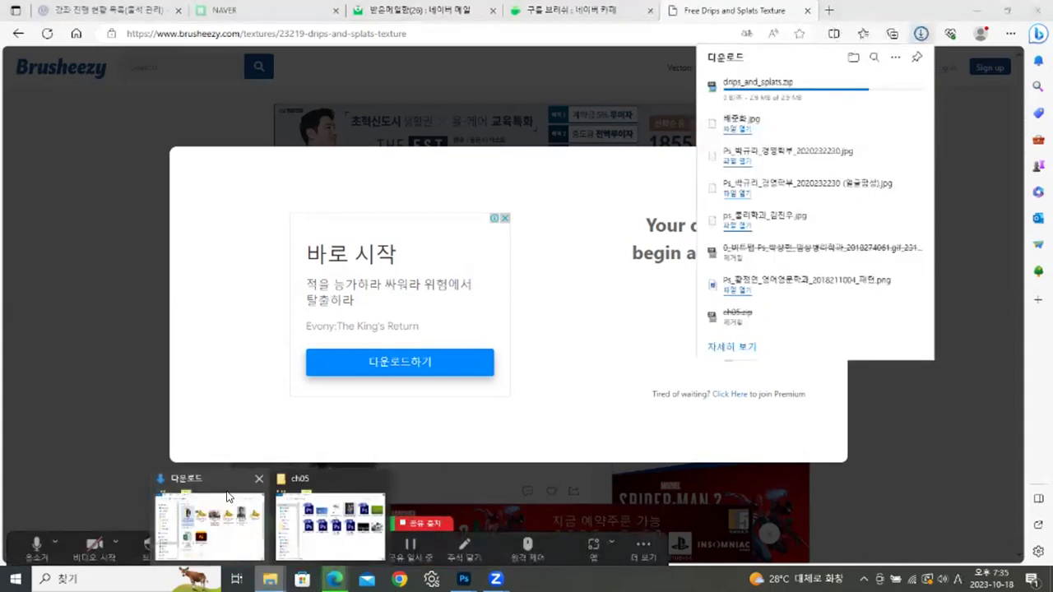
click(224, 498)
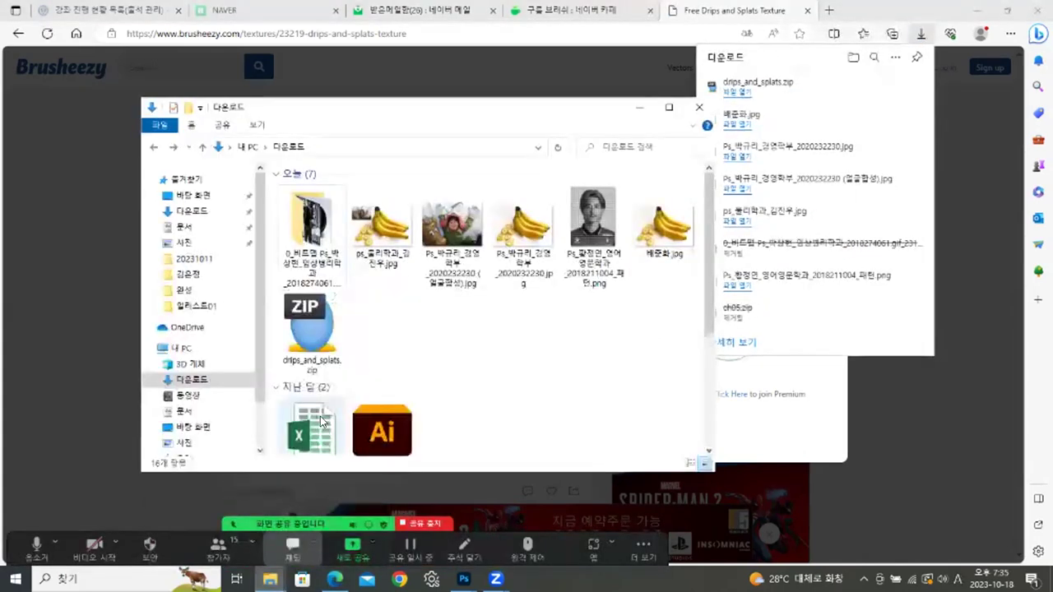
click(314, 333)
right_click(315, 334)
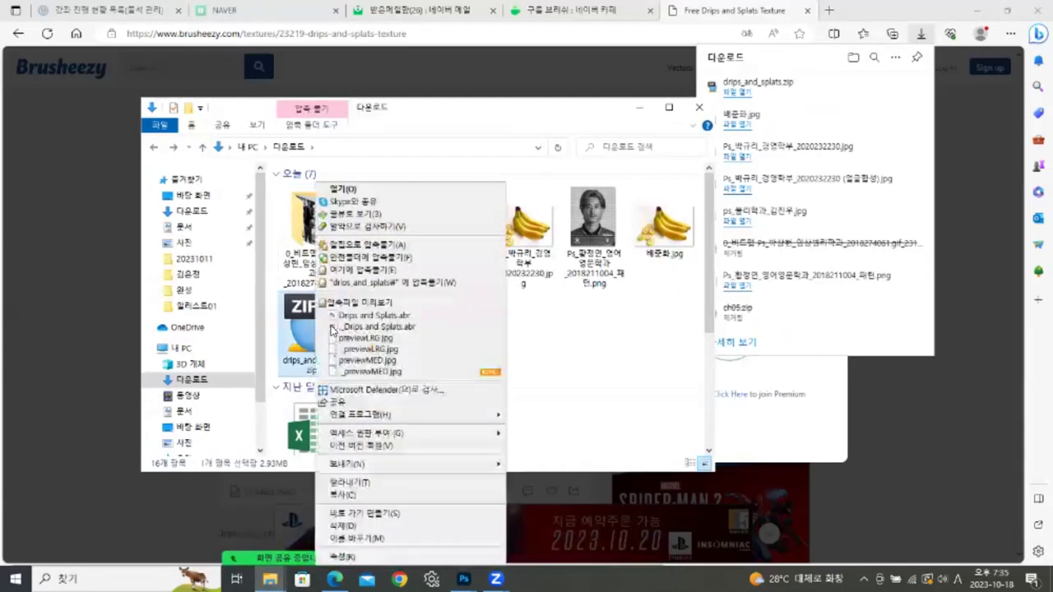
click(383, 285)
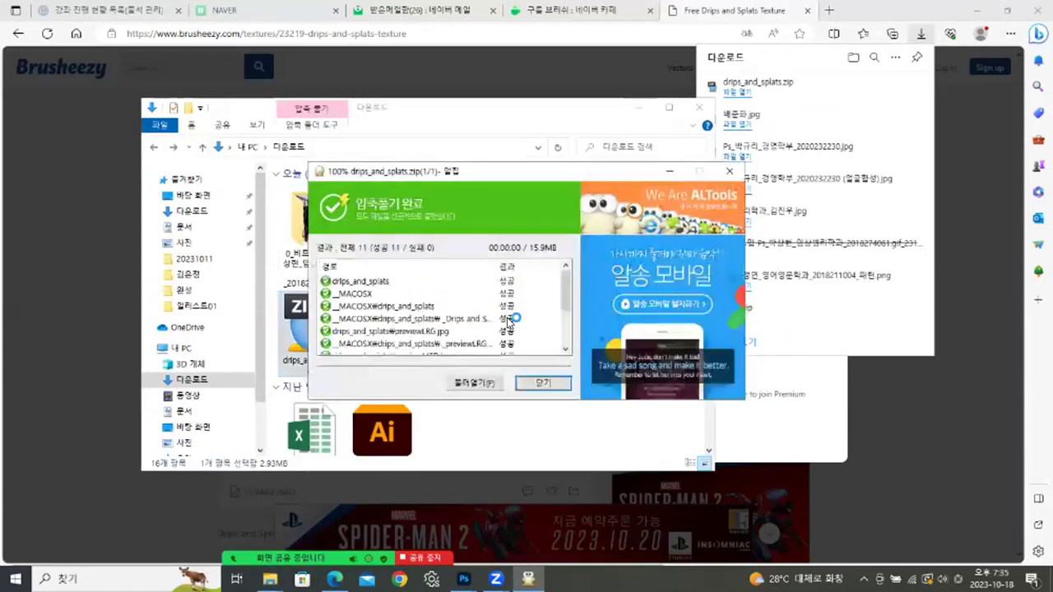
click(543, 383)
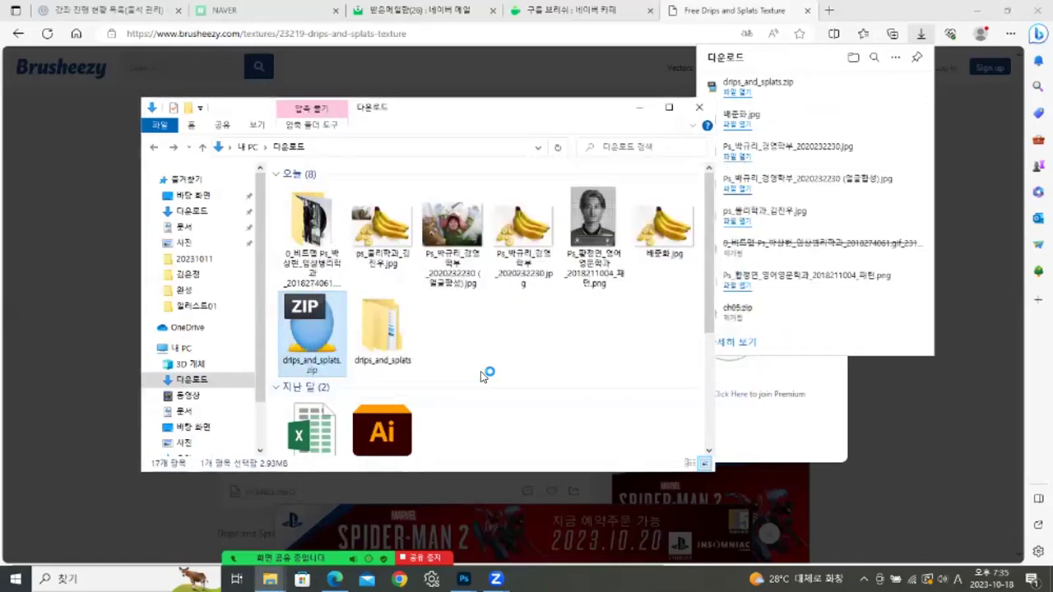
right_click(303, 333)
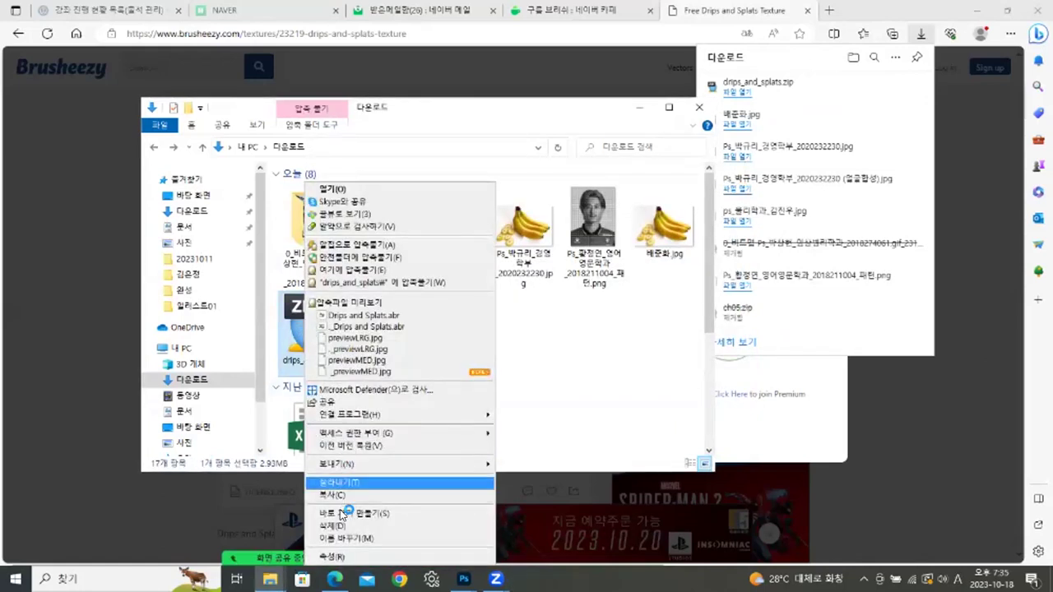
click(333, 526)
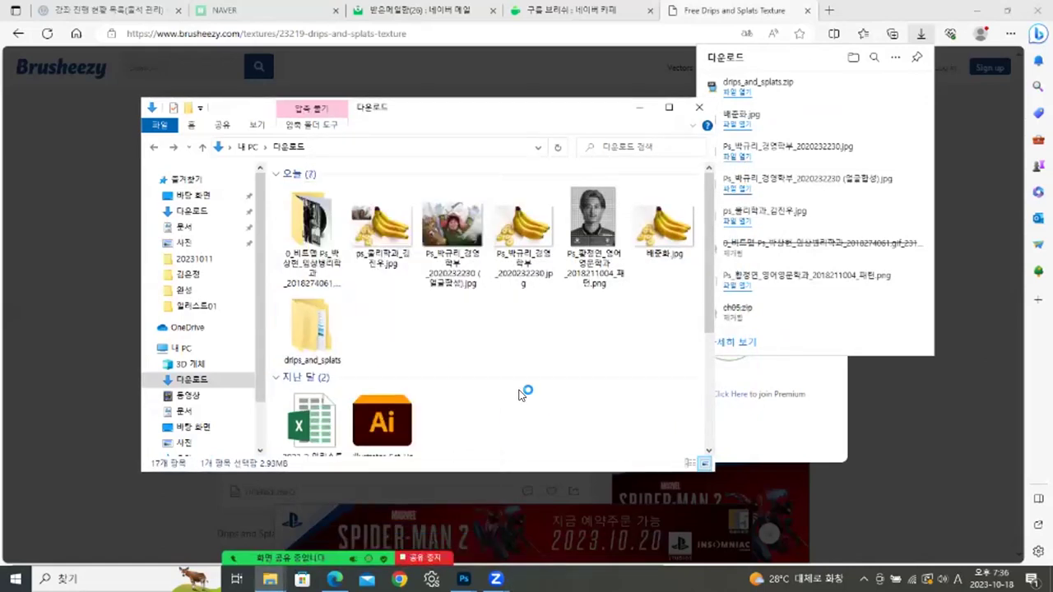
- Load Drips and Splats.abr from the inner drips_and_splats folder into Photoshop
double_click(320, 328)
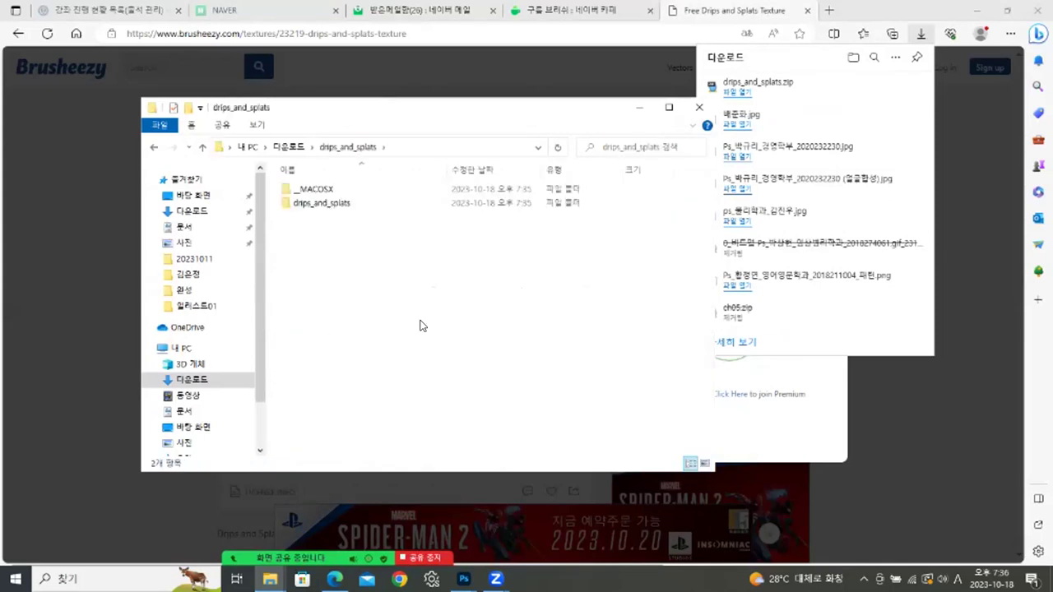
double_click(320, 204)
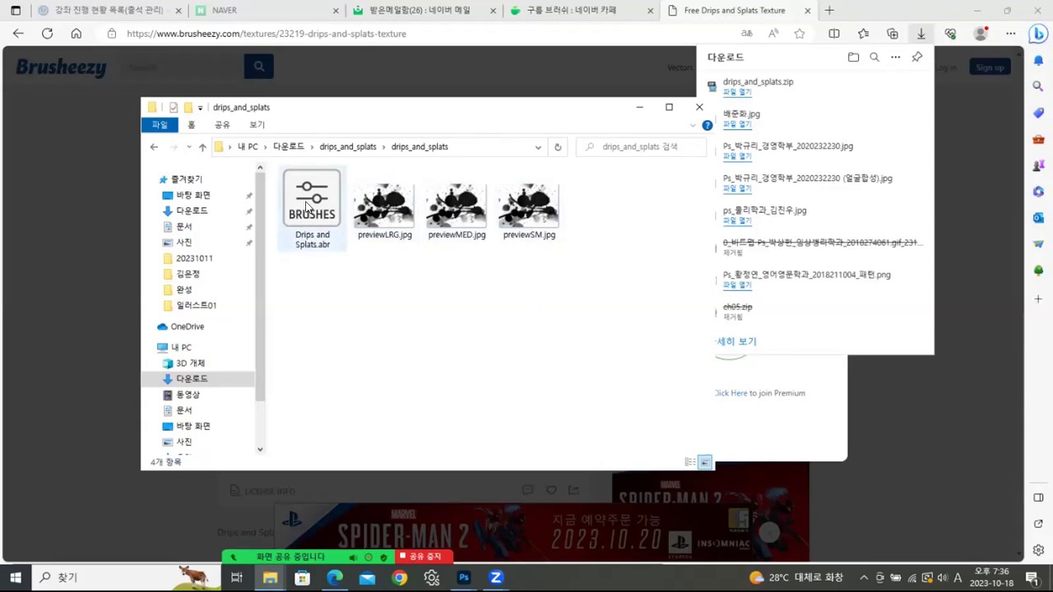
double_click(307, 204)
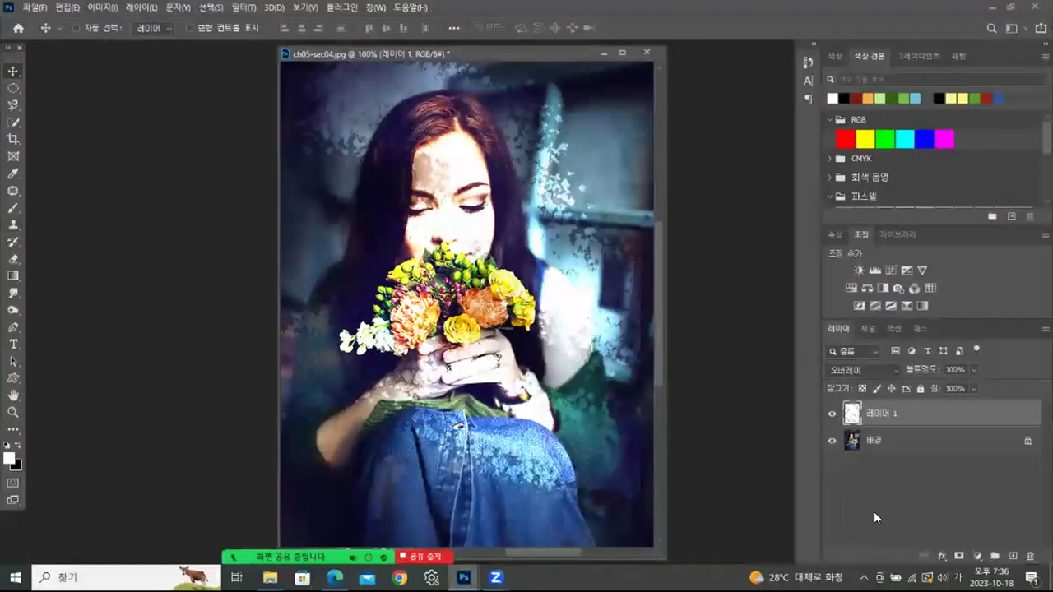
- Hide 레이어 1 and add a new empty layer above it
click(833, 416)
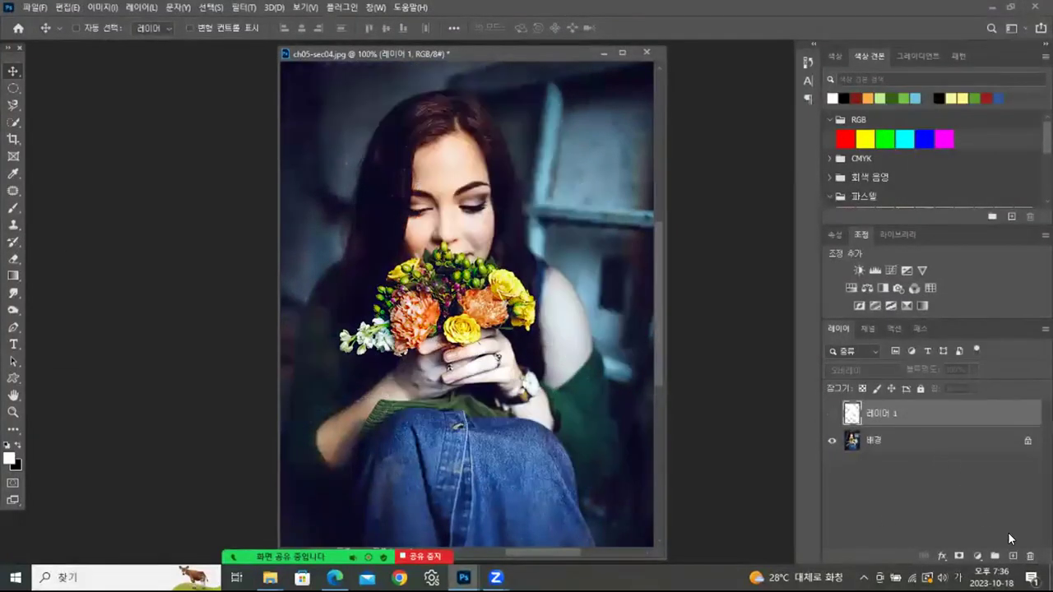
click(1011, 558)
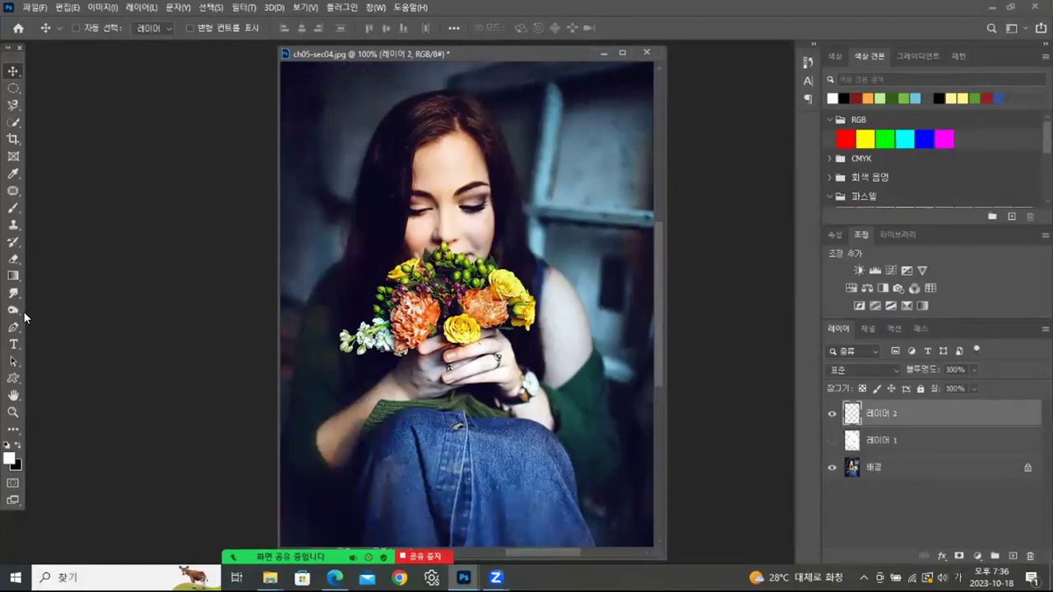
- With the Brush tool, collapse the other open brush groups and expand the Drips and Splats group to show its presets
click(13, 208)
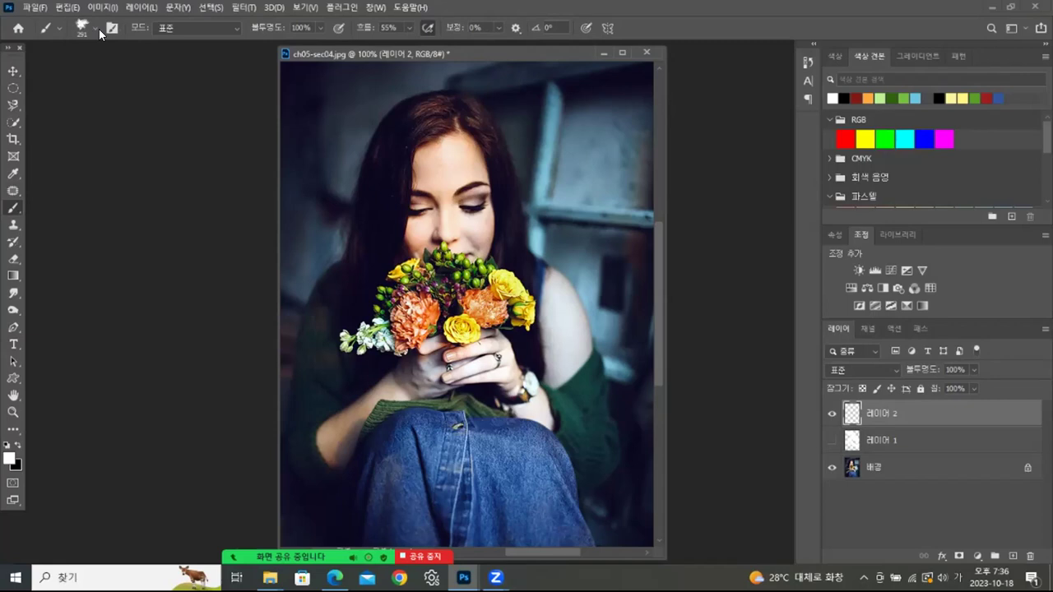
click(97, 31)
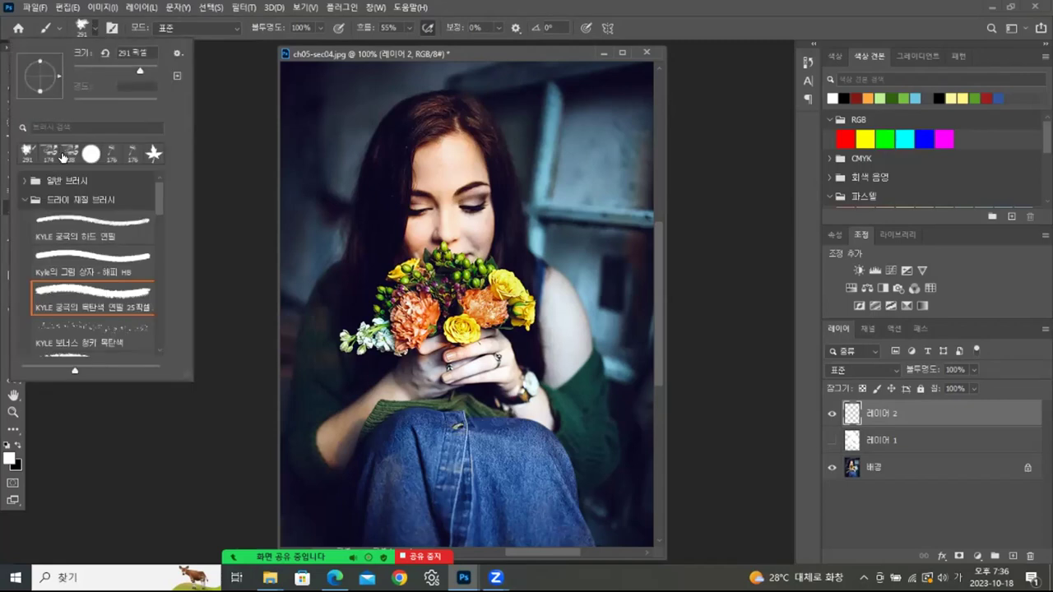
click(21, 199)
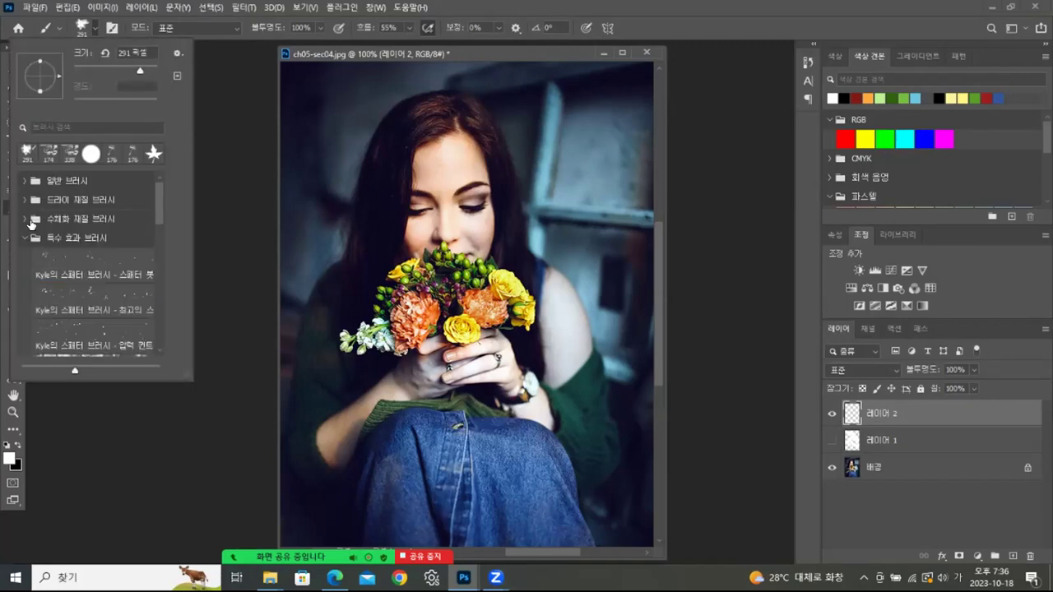
click(25, 239)
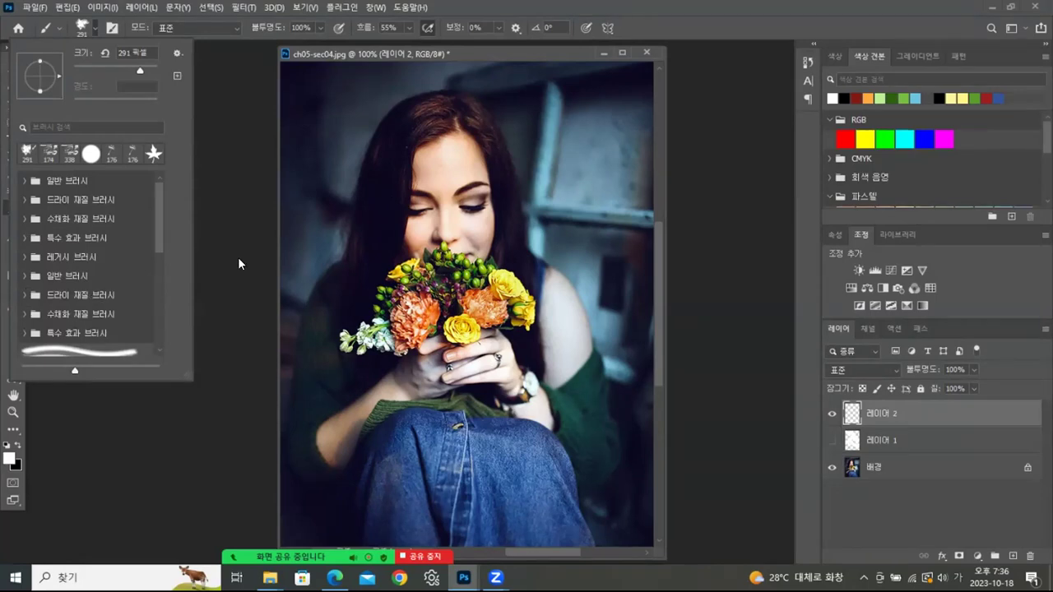
drag(159, 249, 168, 333)
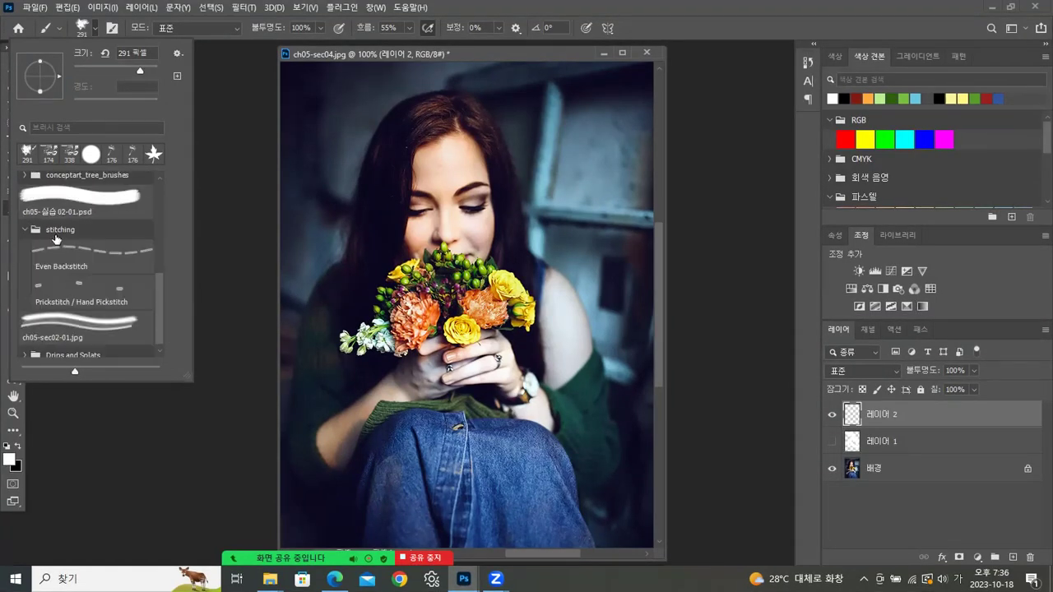
click(24, 232)
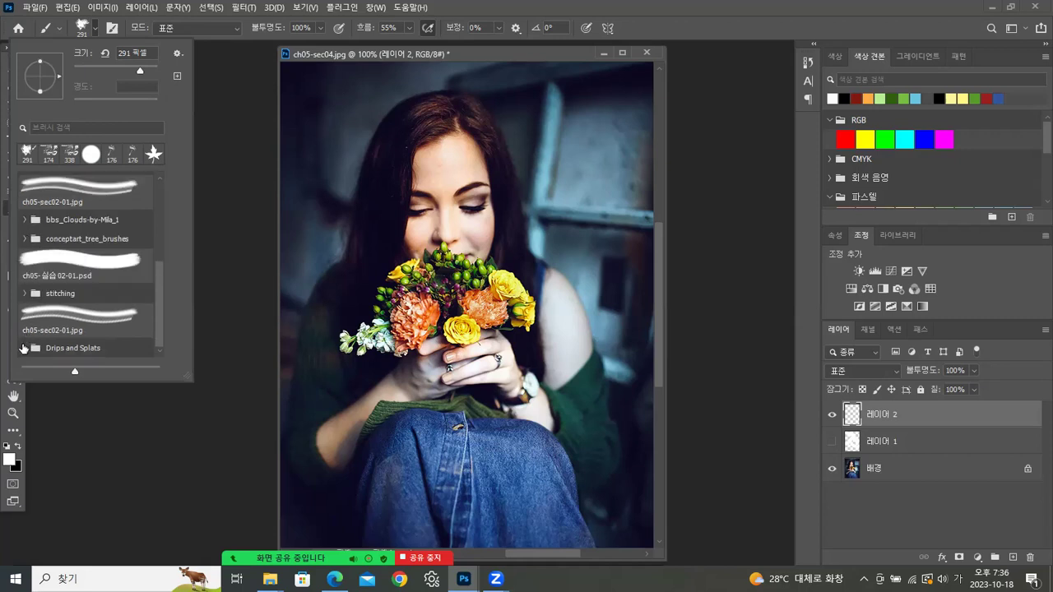
click(25, 293)
click(25, 294)
click(23, 348)
drag(159, 271, 155, 319)
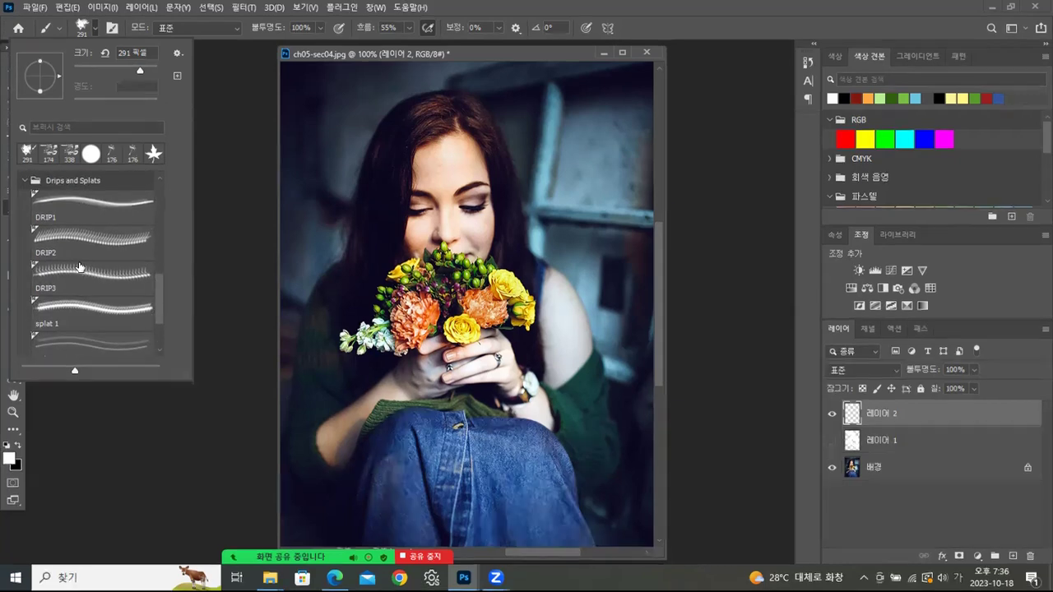
- Choose the DRIP3 brush after trying DRIP1 and DRIP2, and stamp it in white over the woman on 레이어 2
click(92, 204)
click(105, 239)
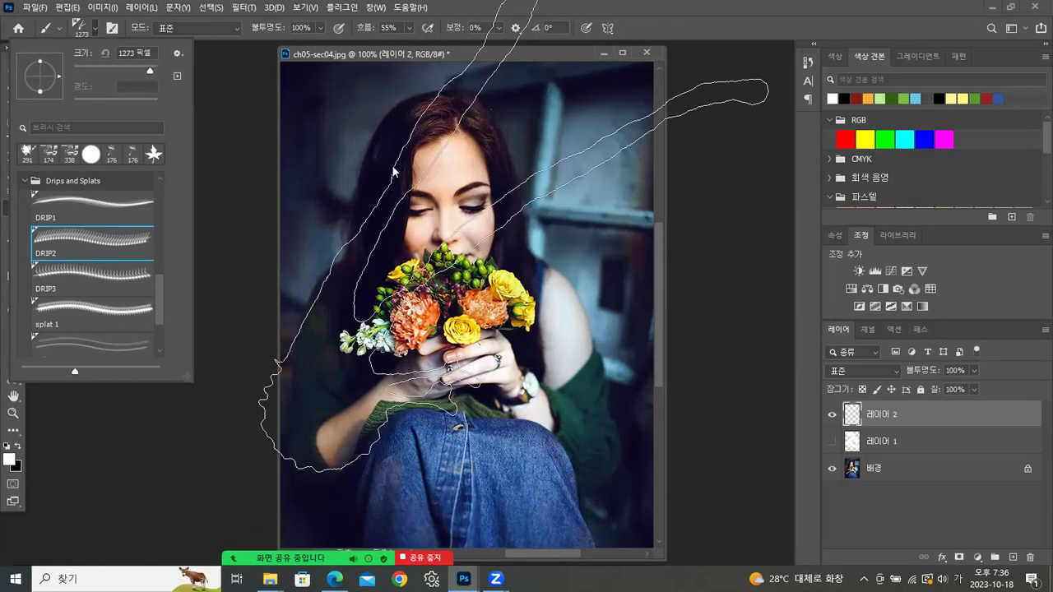
click(127, 281)
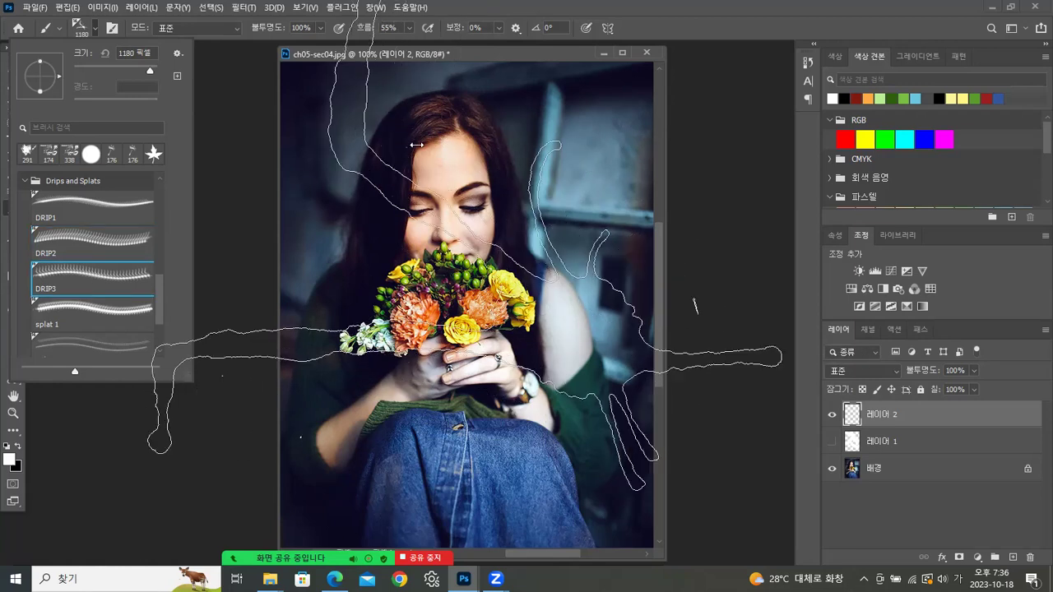
click(418, 80)
click(419, 79)
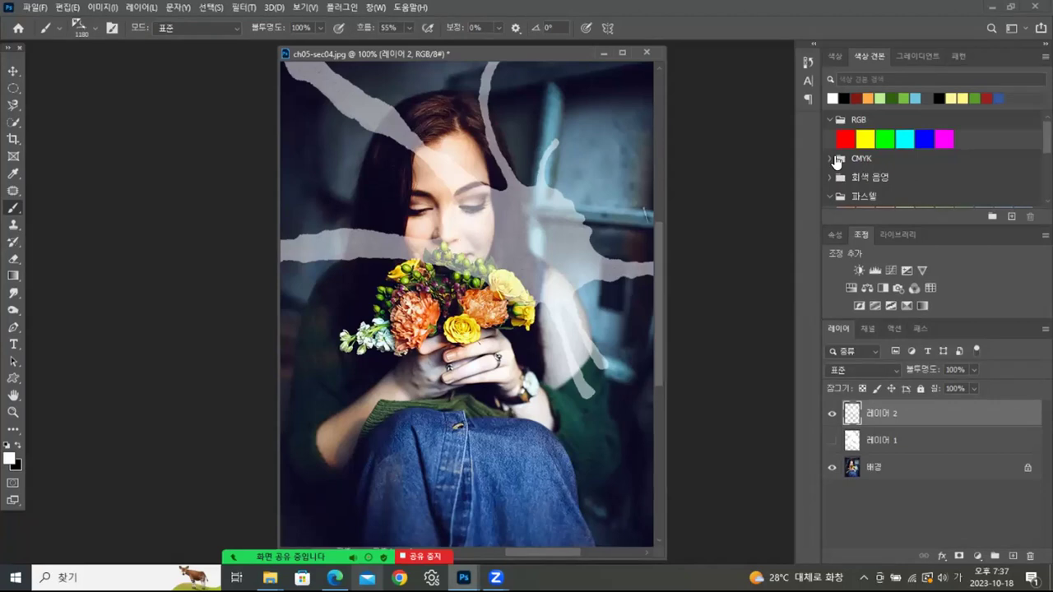
- Switch to the browser and download 구름브러시.psd from the attachments of the 구름 브러쉬 cafe post
click(335, 577)
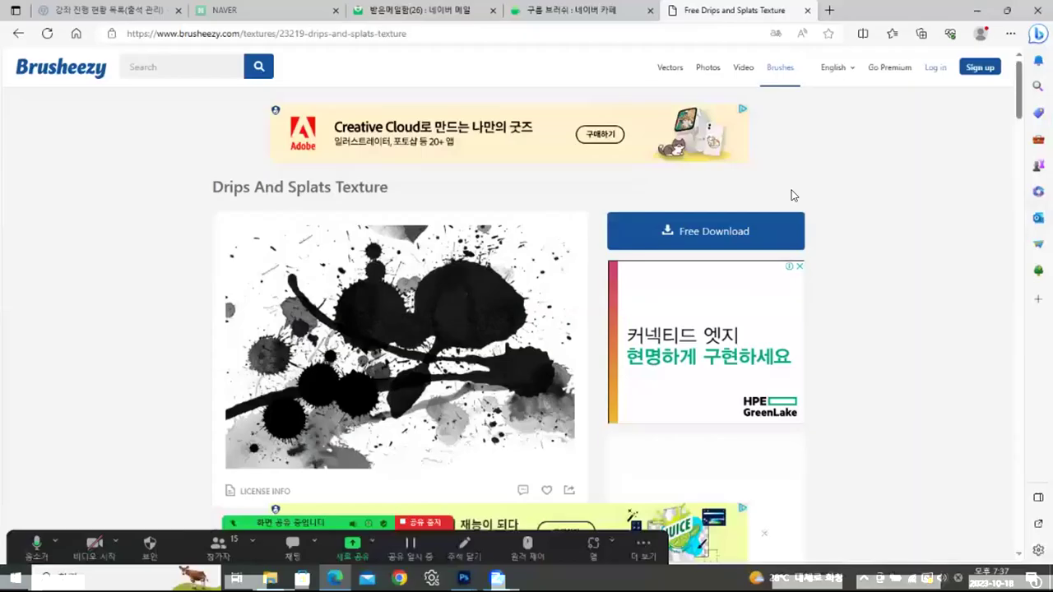
scroll(793, 196, down, 4)
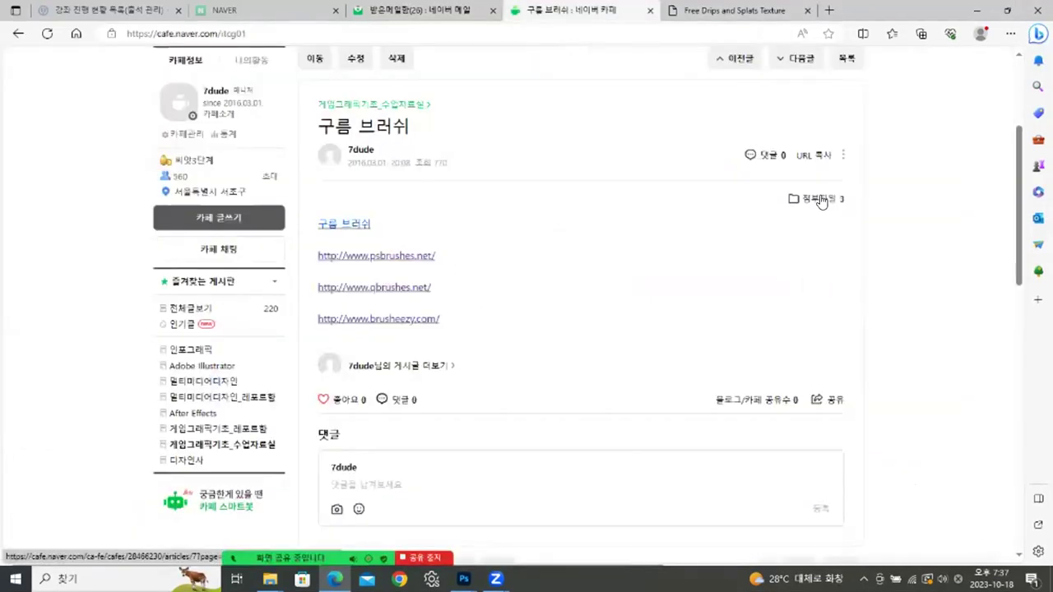
click(821, 200)
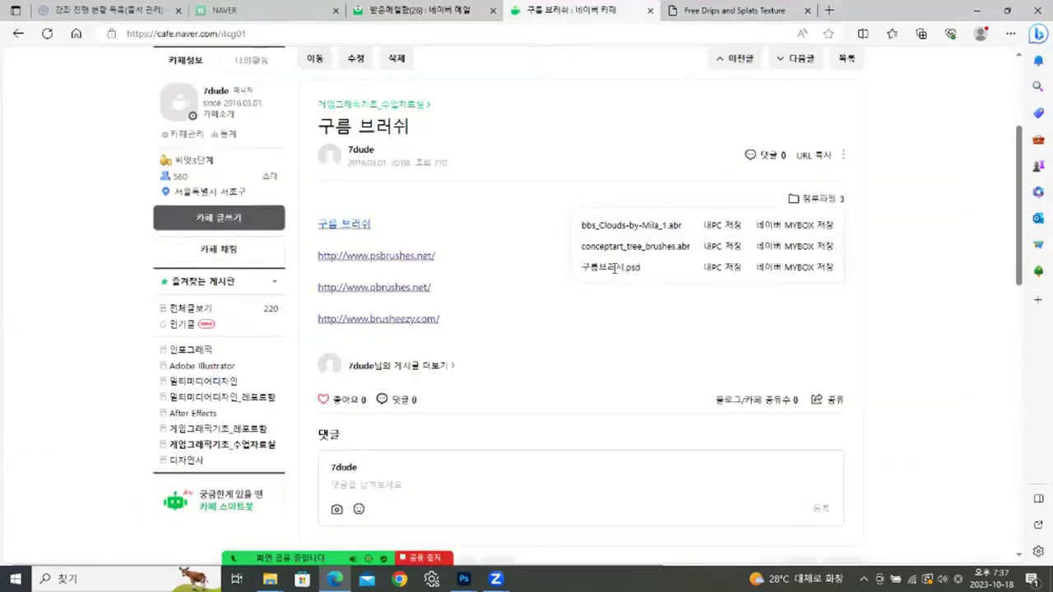
click(720, 268)
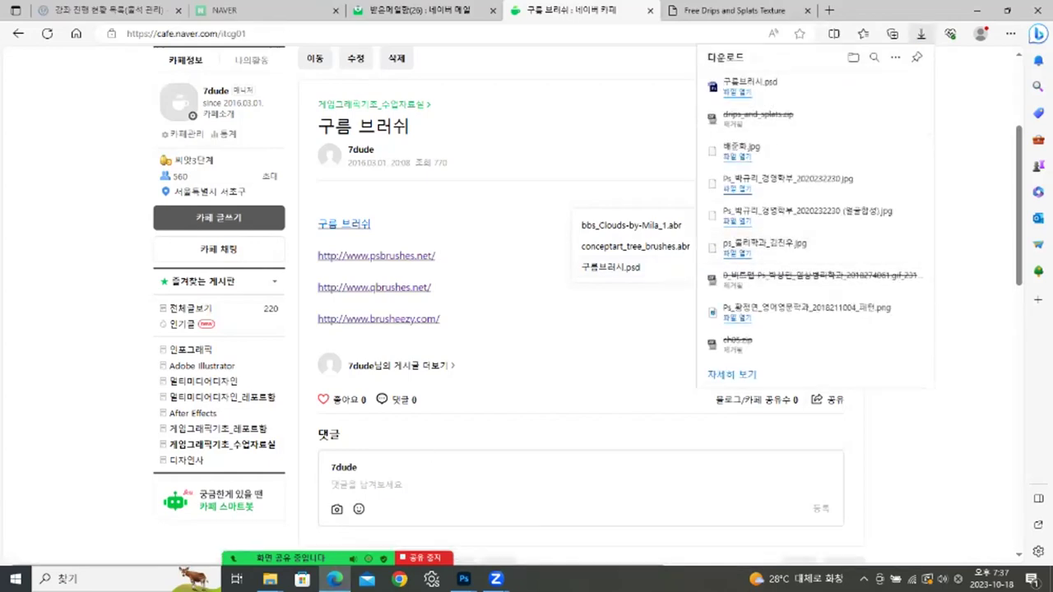
- Switch back to Photoshop and close ch05-sec04.jpg without saving the changes
click(464, 579)
click(528, 531)
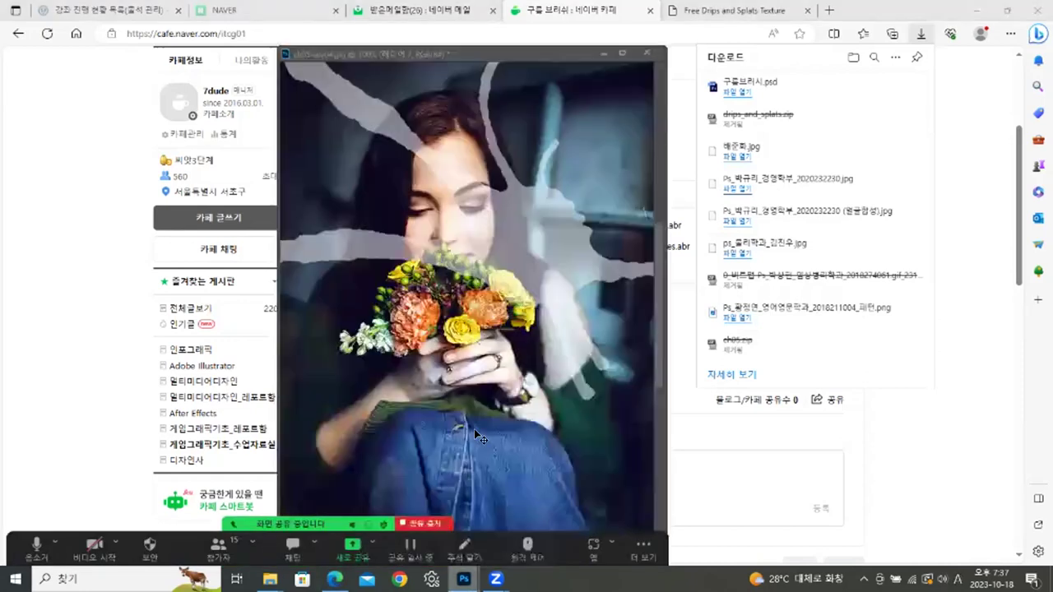
click(648, 52)
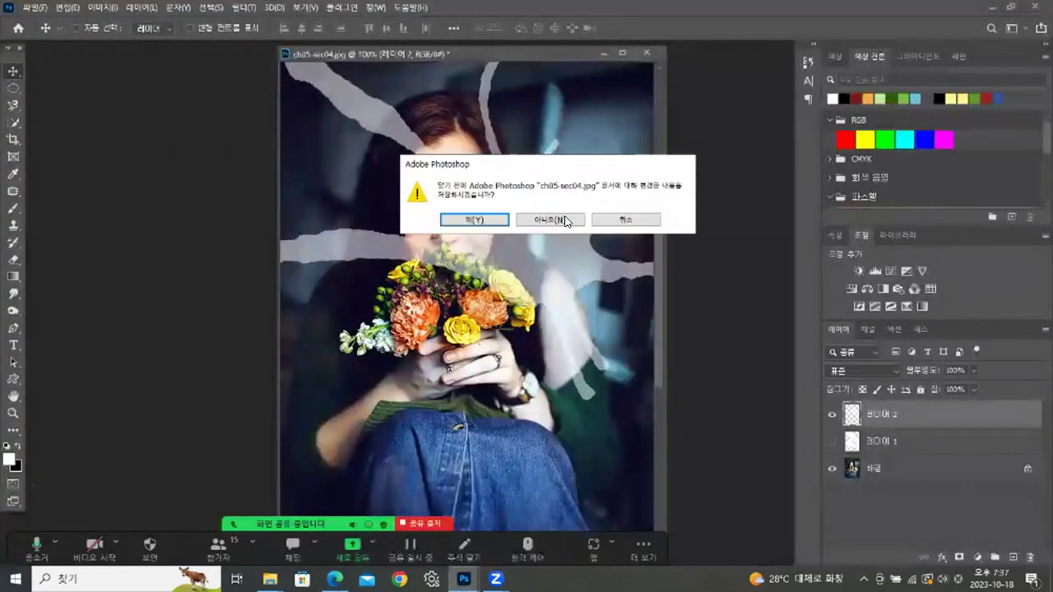
click(549, 220)
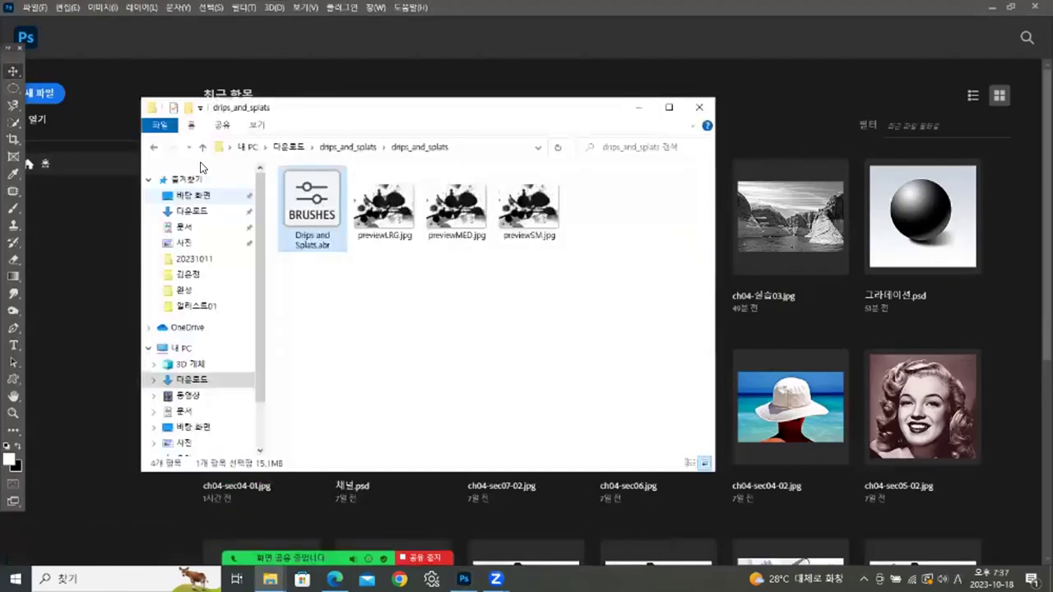
- Open 구름브러시.psd from the Downloads folder in Photoshop and undock it into a floating window
click(154, 147)
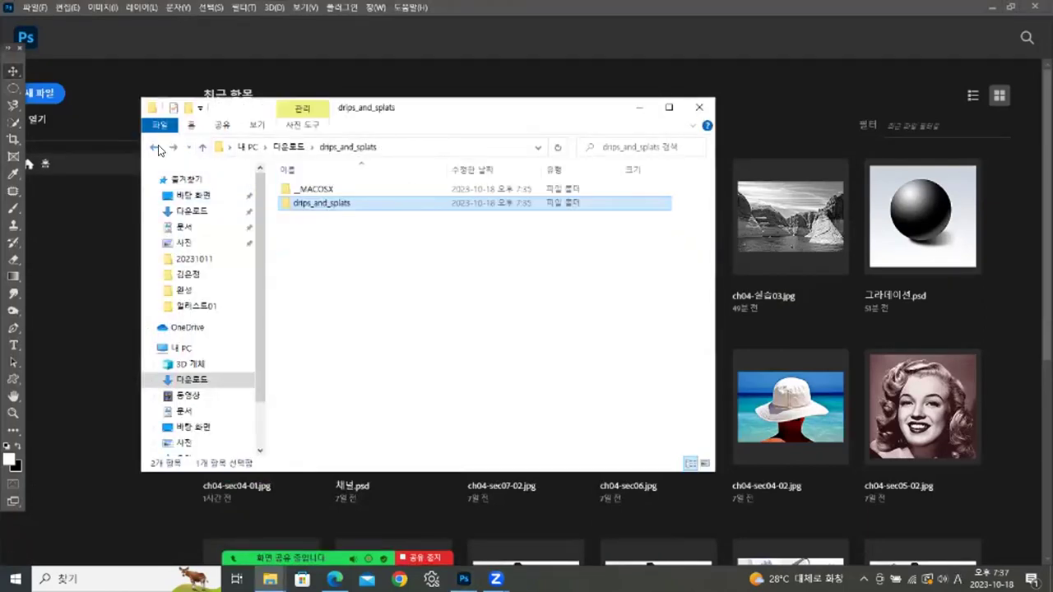
click(155, 147)
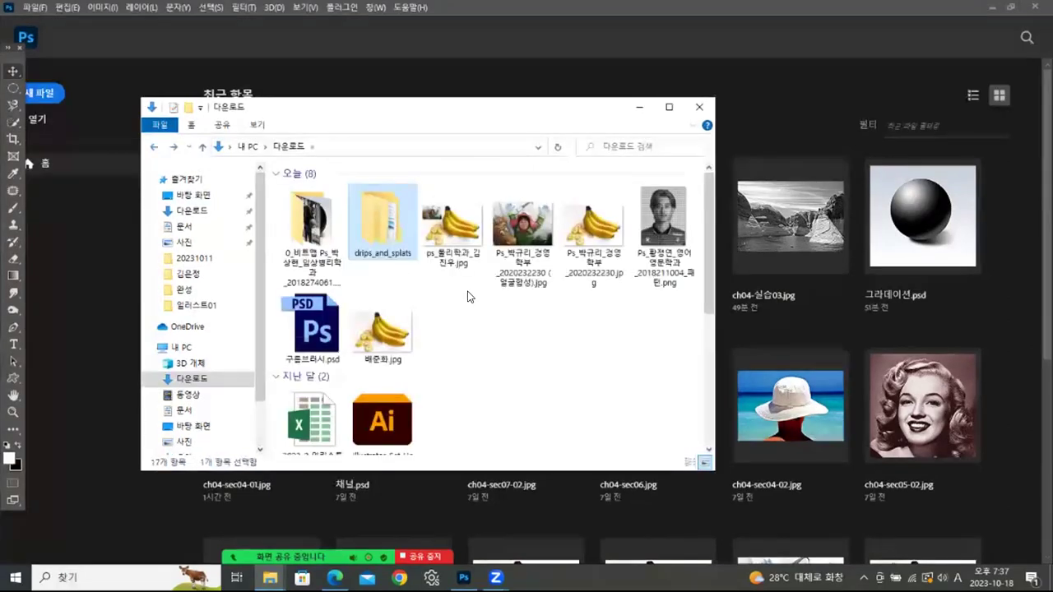
click(319, 342)
drag(318, 339, 92, 338)
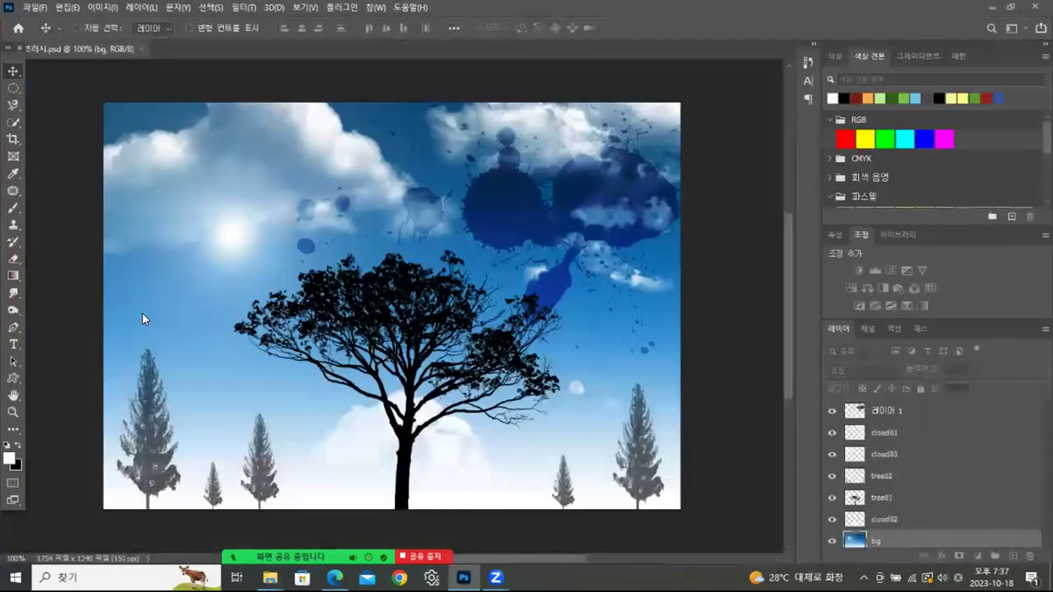
drag(117, 53, 323, 91)
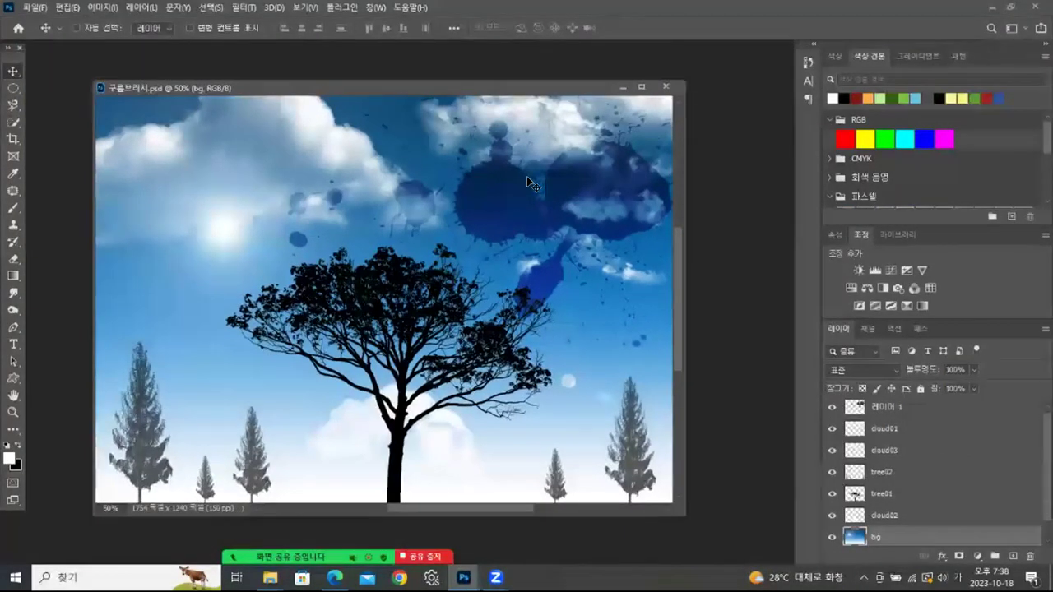
- Examine what 레이어 1, cloud01, cloud03 and tree01 contribute by hiding and reshowing each layer
click(831, 406)
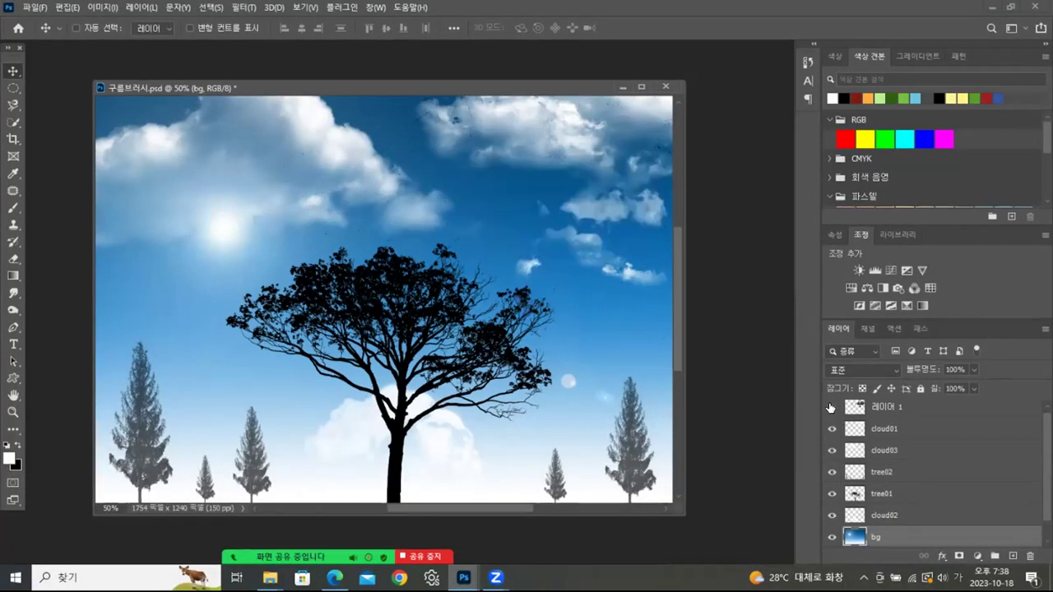
click(831, 406)
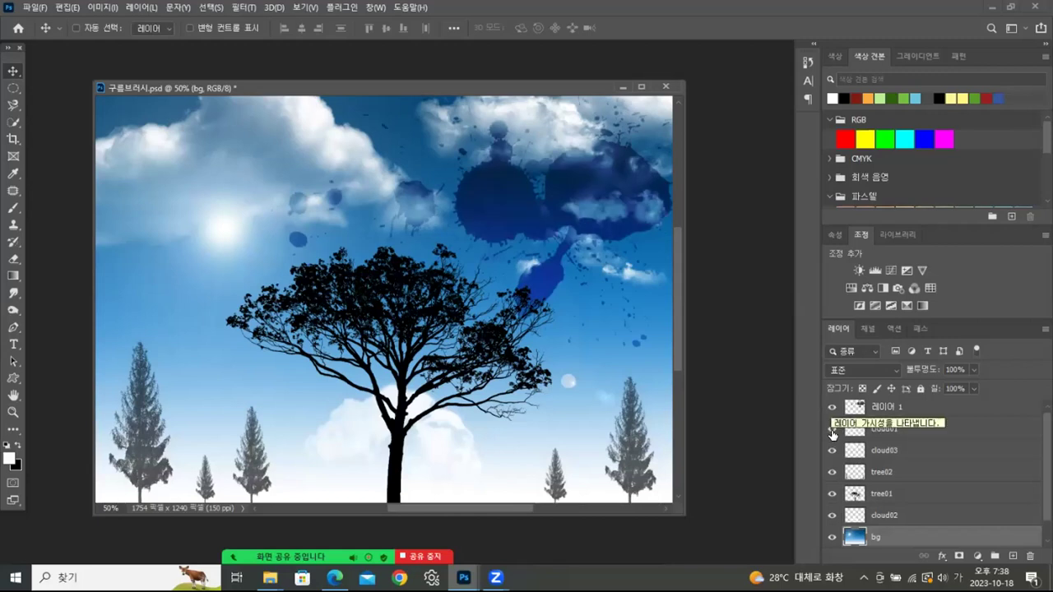
click(832, 429)
click(832, 429)
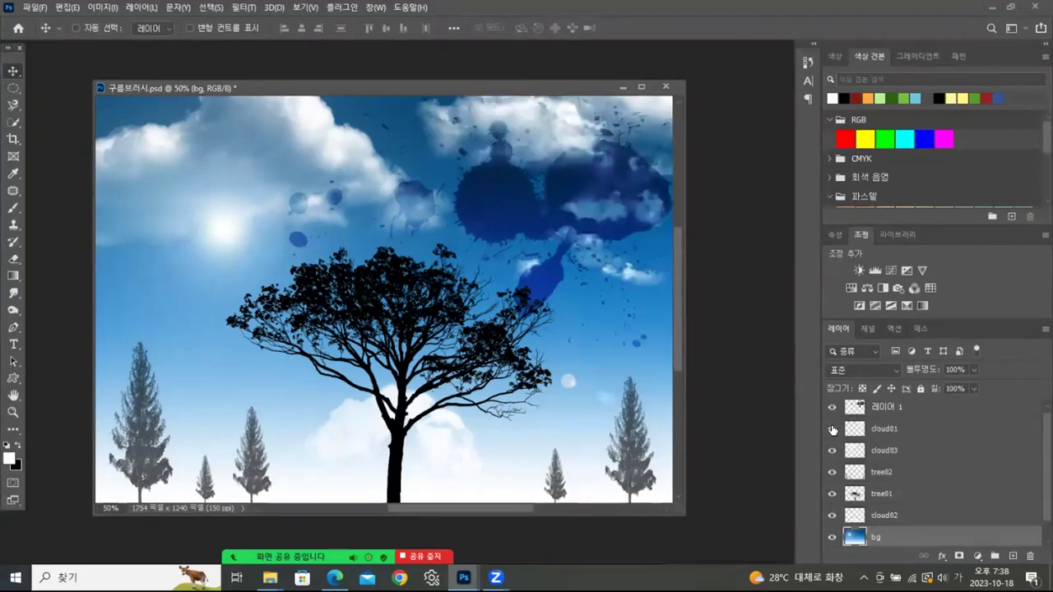
click(832, 451)
click(833, 454)
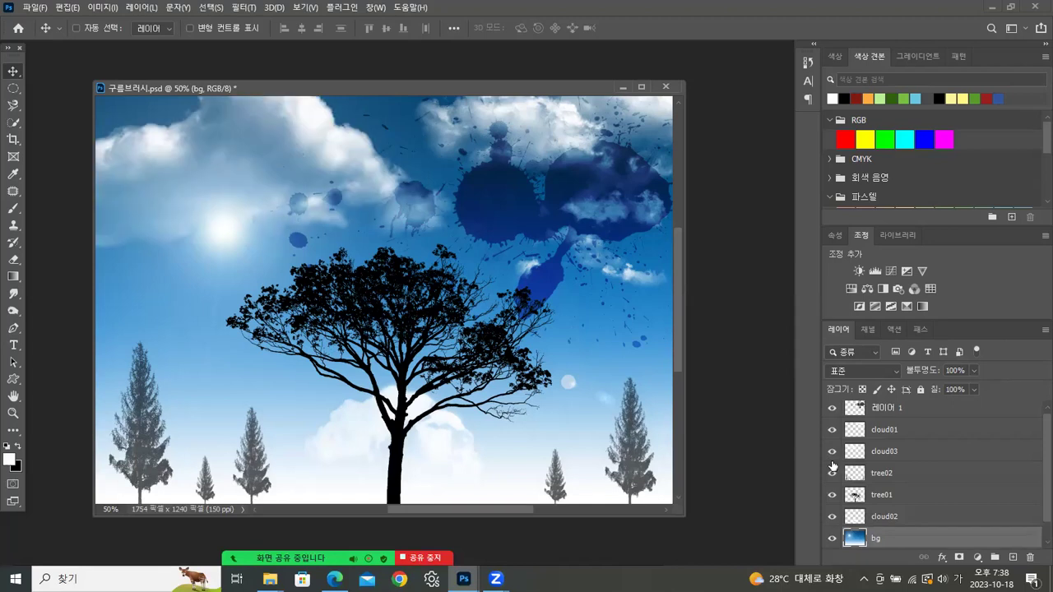
click(832, 495)
click(832, 495)
- Inspect the image size of 구름브러시.psd in centimetres along with its resolution, and leave without applying changes
right_click(294, 91)
click(325, 110)
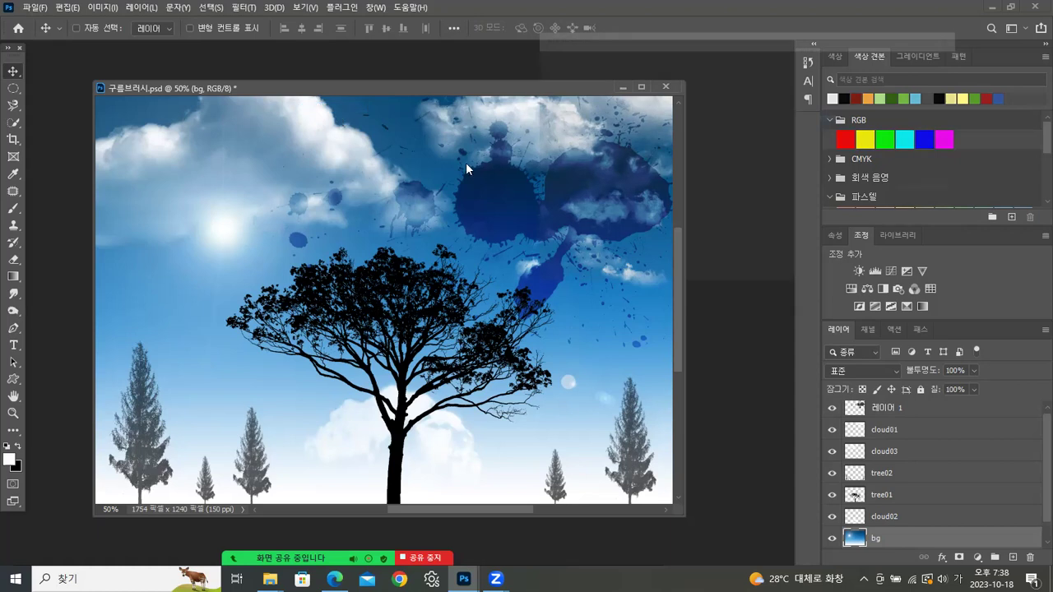
drag(837, 154, 734, 166)
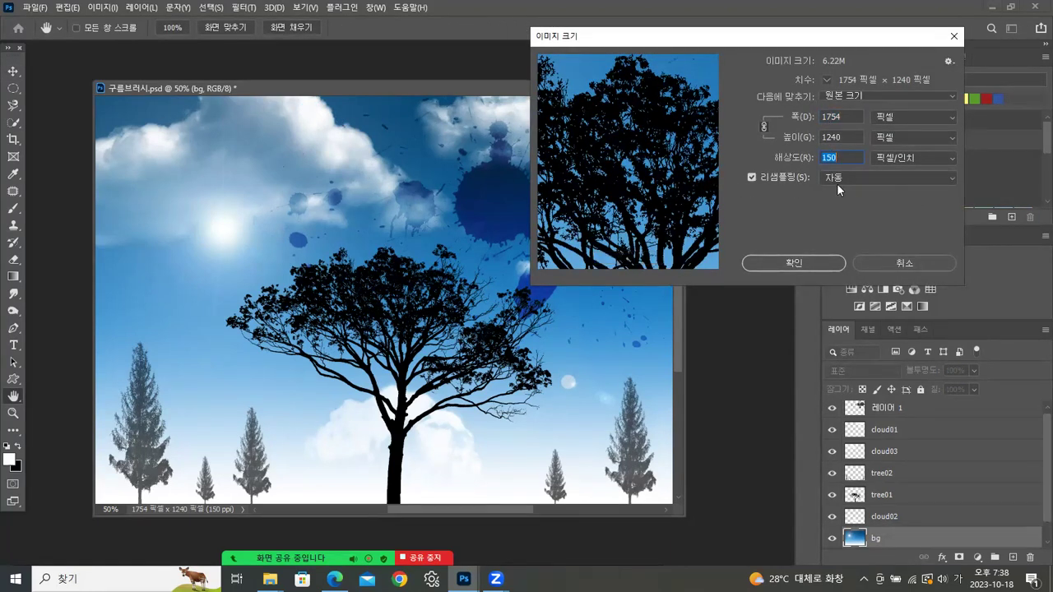
click(920, 120)
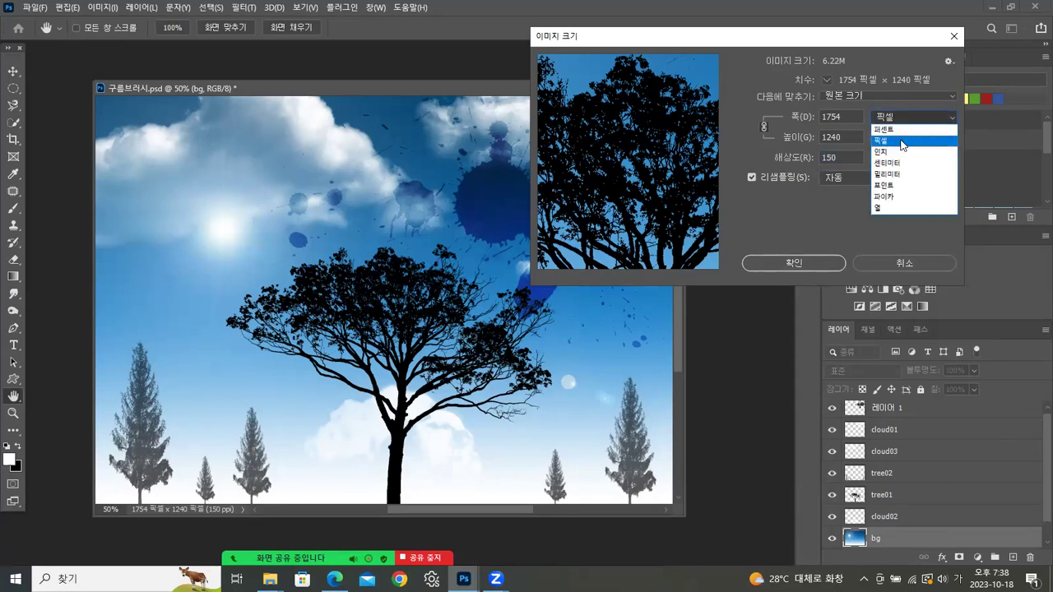
click(896, 168)
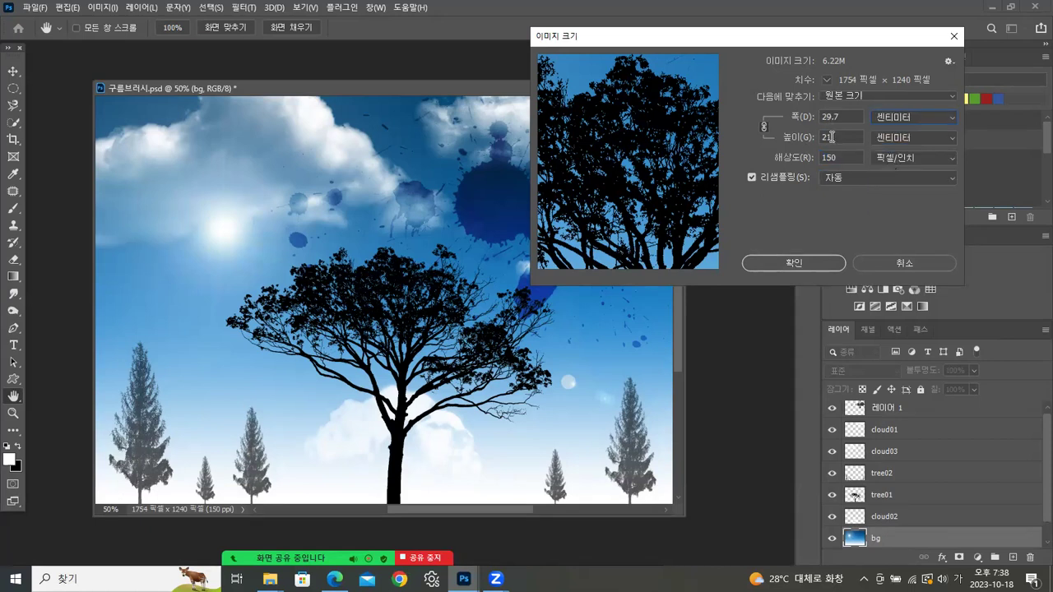
click(891, 260)
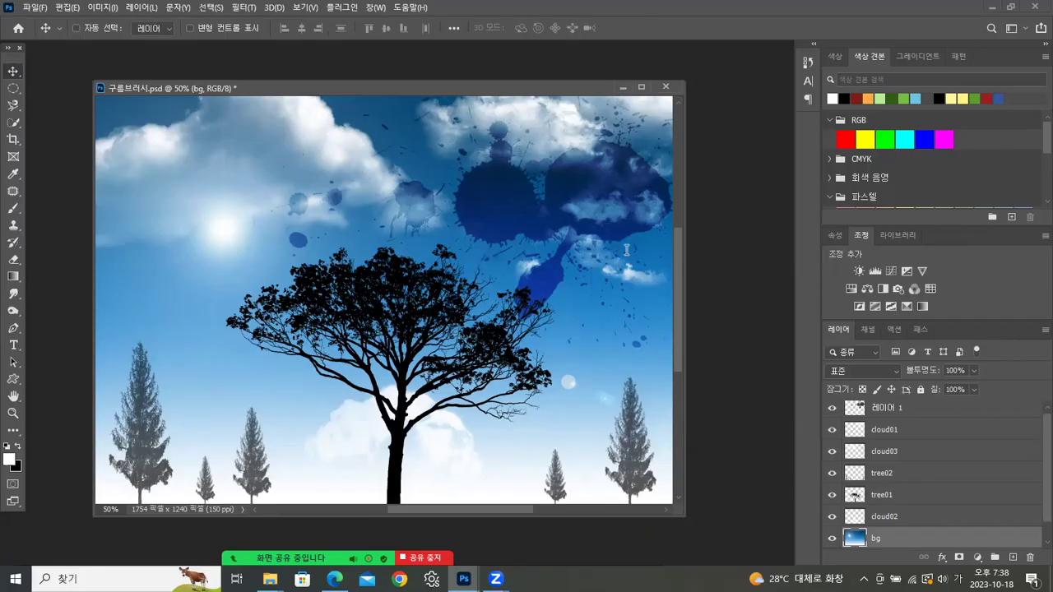
- Switch to the browser and download bbs_Clouds-by-Mila_1.abr and conceptart_tree_brushes.abr from the cafe post's attachments
key(alt+Tab)
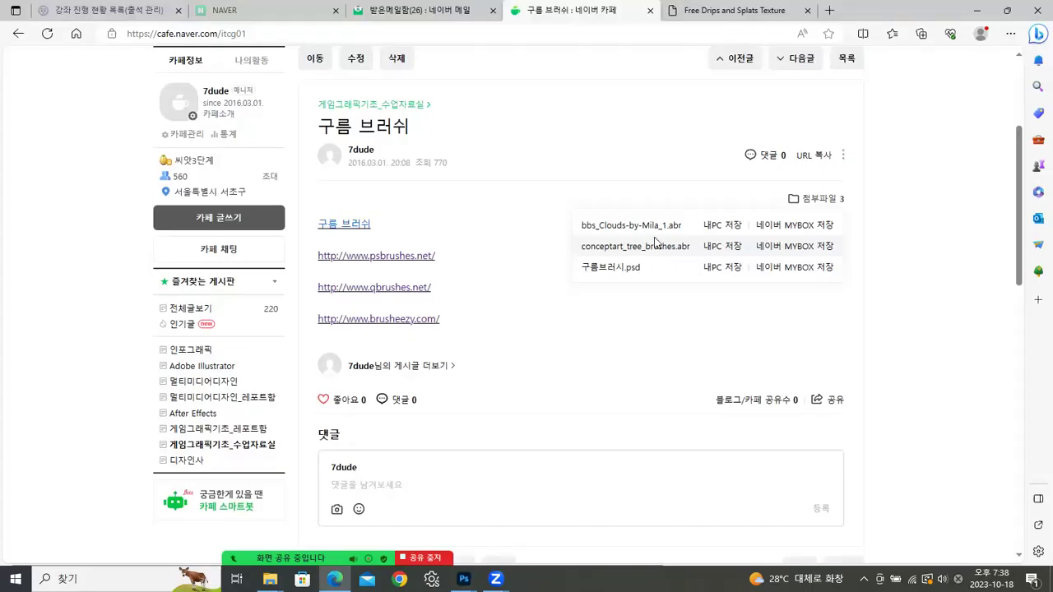
click(707, 226)
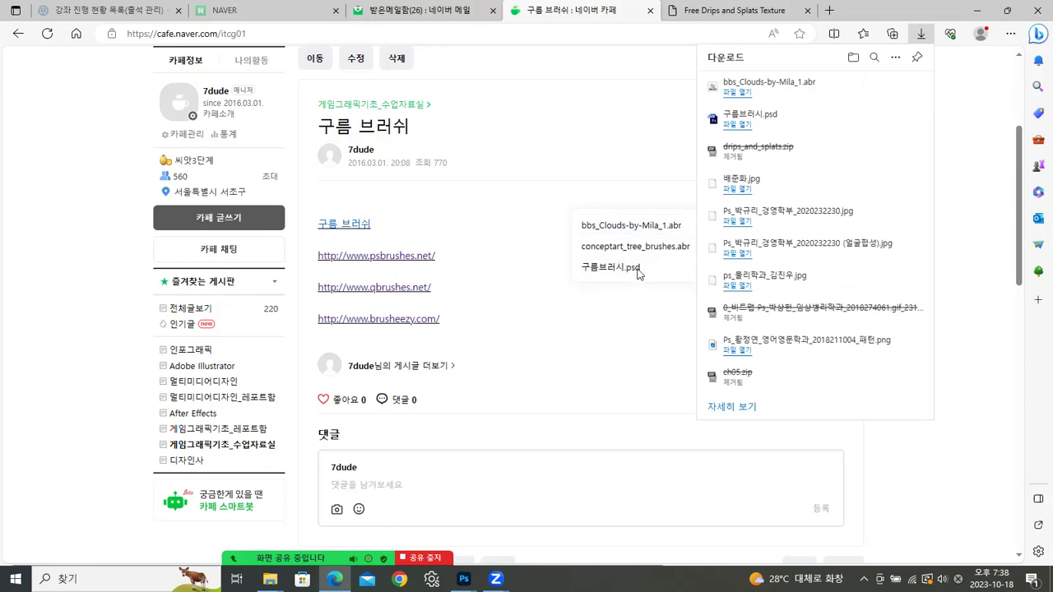
click(651, 316)
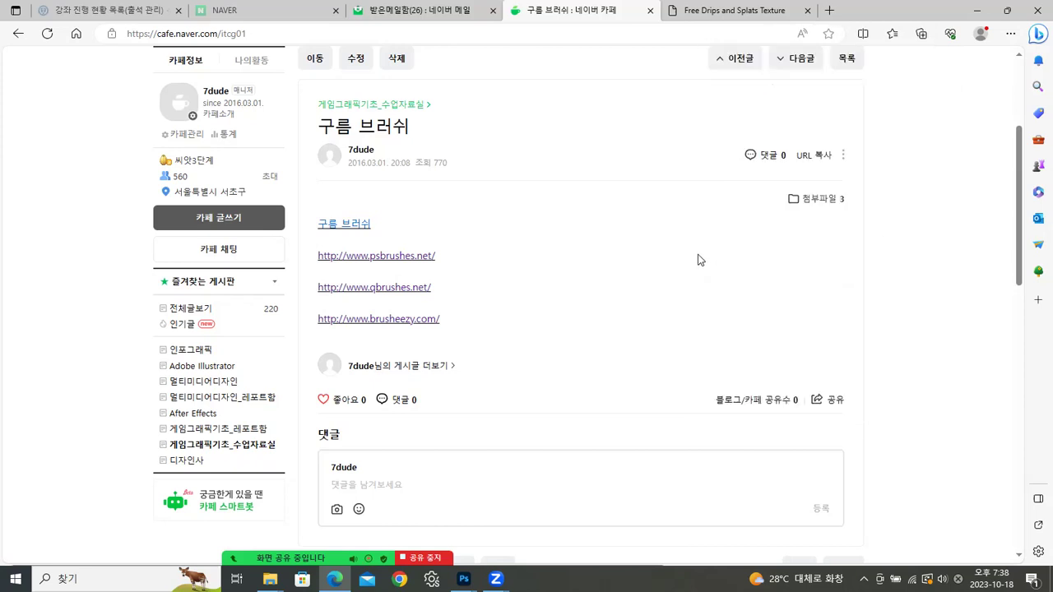
click(829, 204)
click(713, 247)
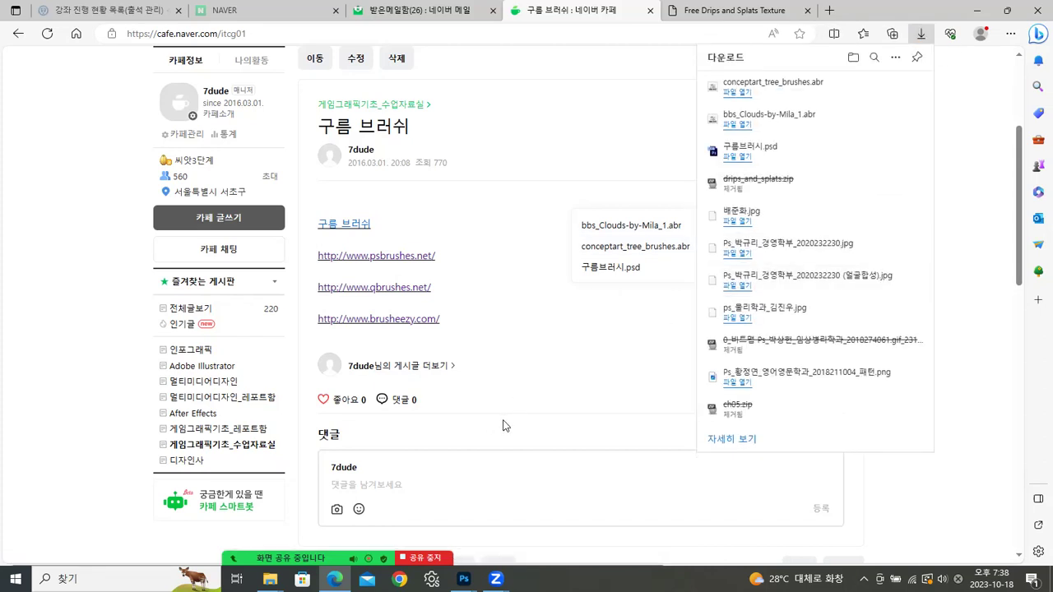
- Bring up the Downloads folder to check the downloaded cloud and tree brush files
click(471, 577)
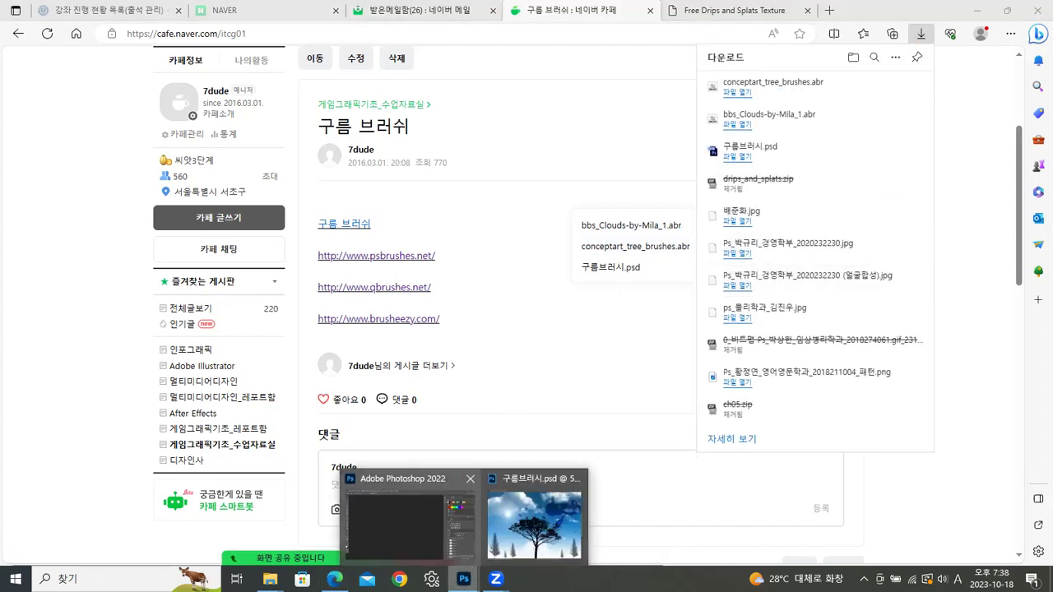
mouse_move(268, 579)
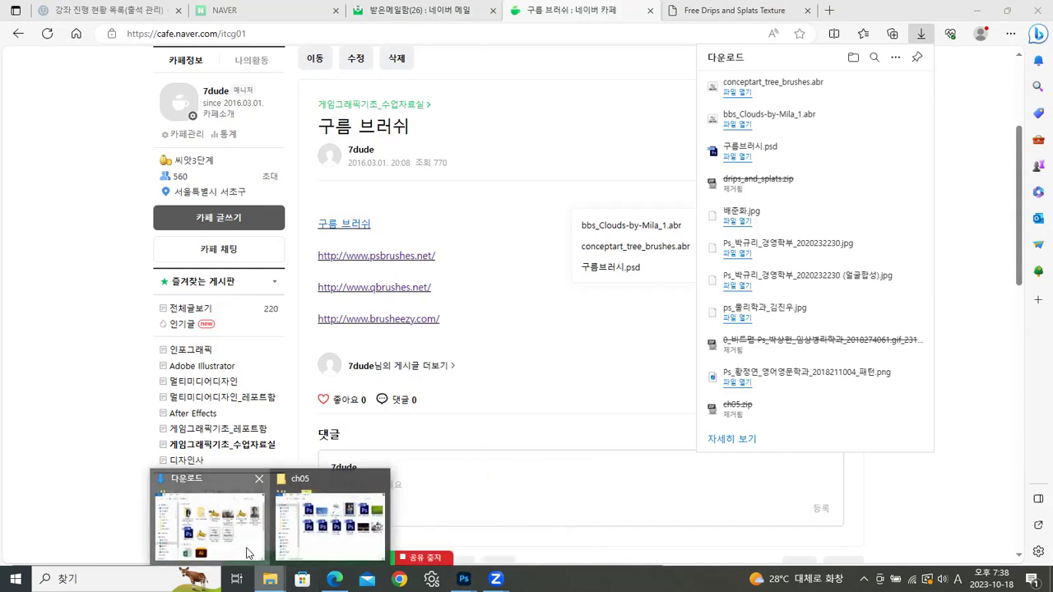
click(248, 552)
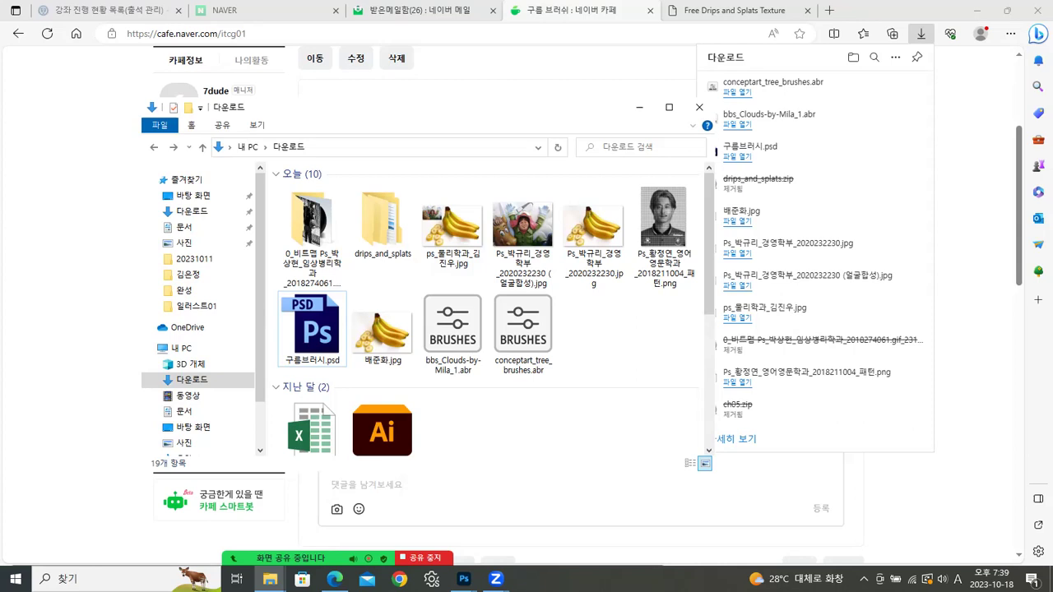
- Return to Photoshop and close 구름브러시.psd without saving the changes
click(464, 579)
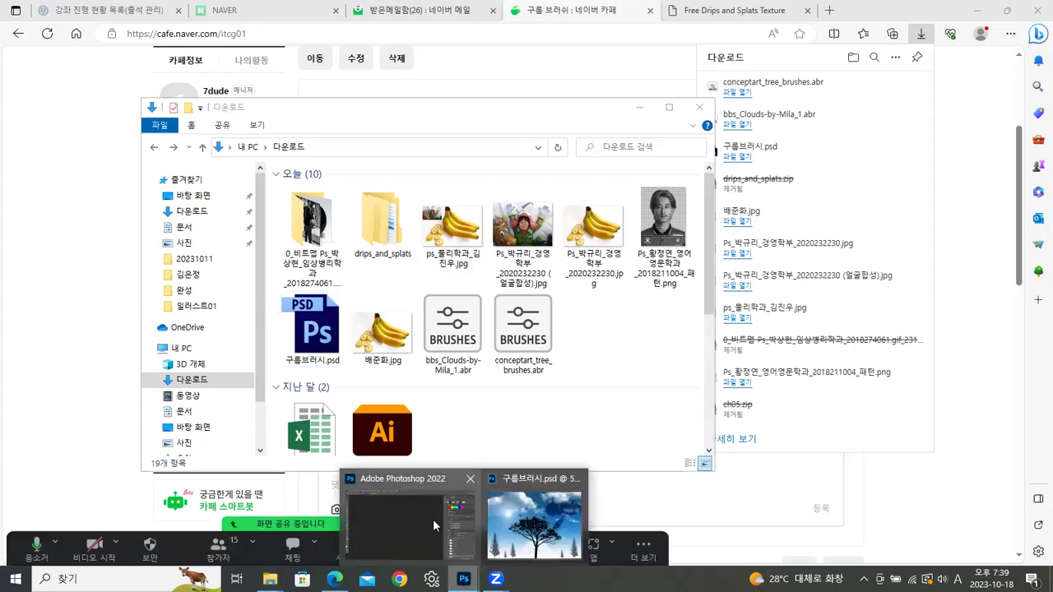
click(540, 524)
click(666, 89)
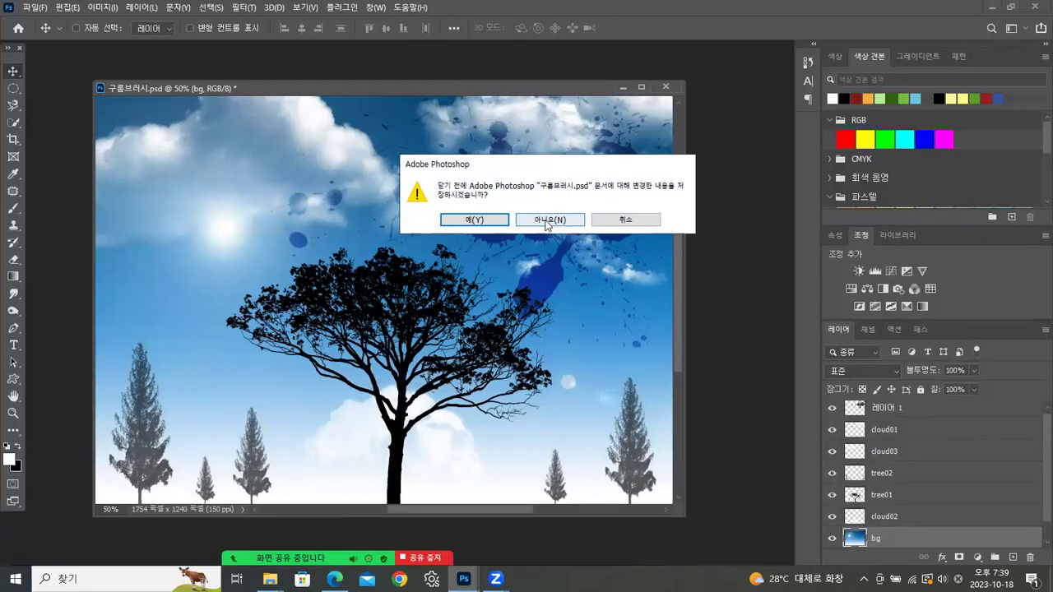
click(551, 222)
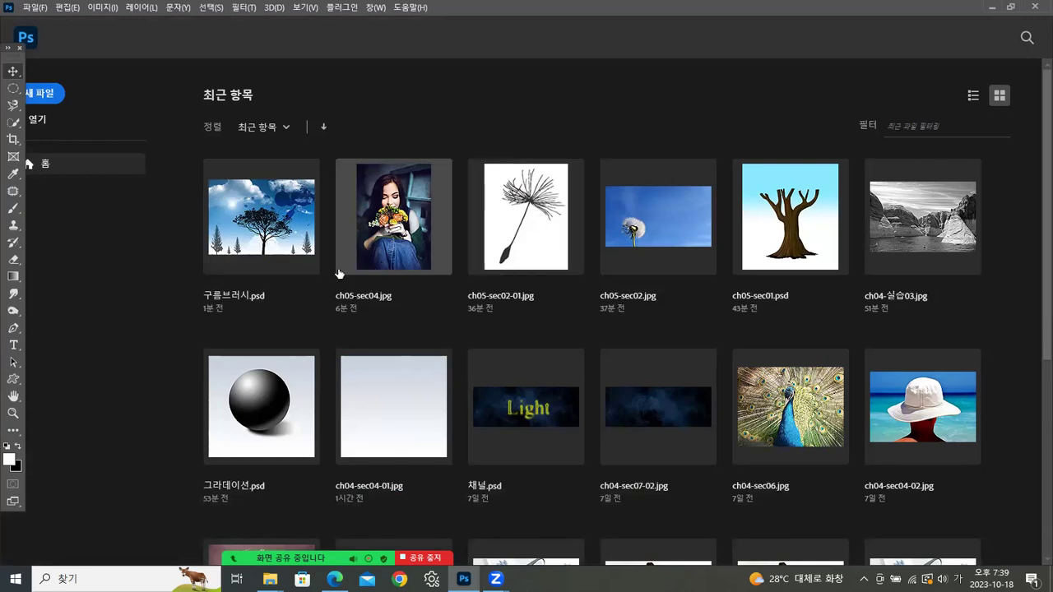
- Create a new landscape A4 print document at 150 pixels/inch and float its window
click(35, 8)
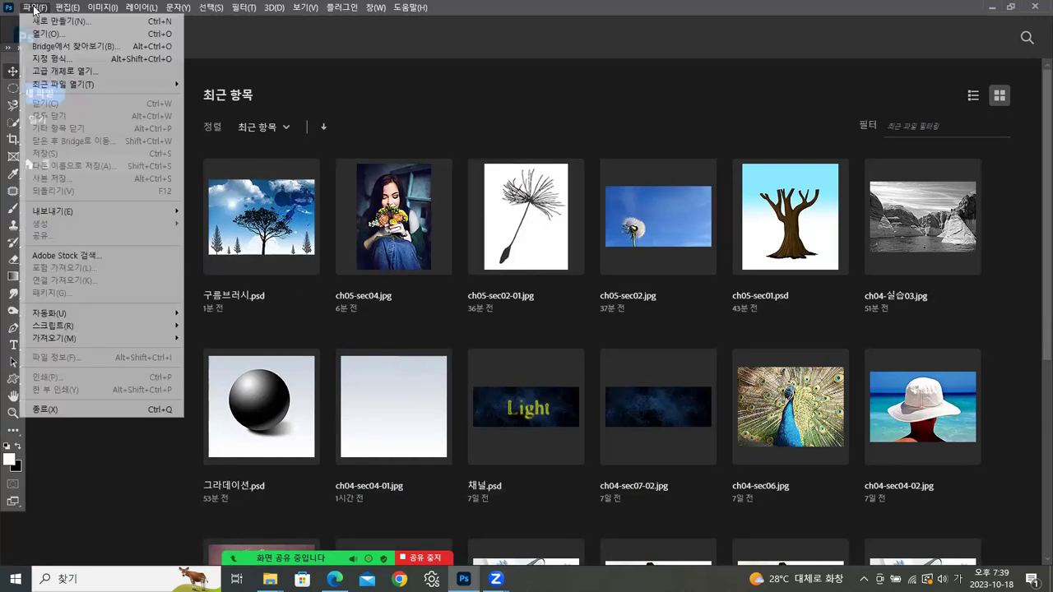
click(47, 25)
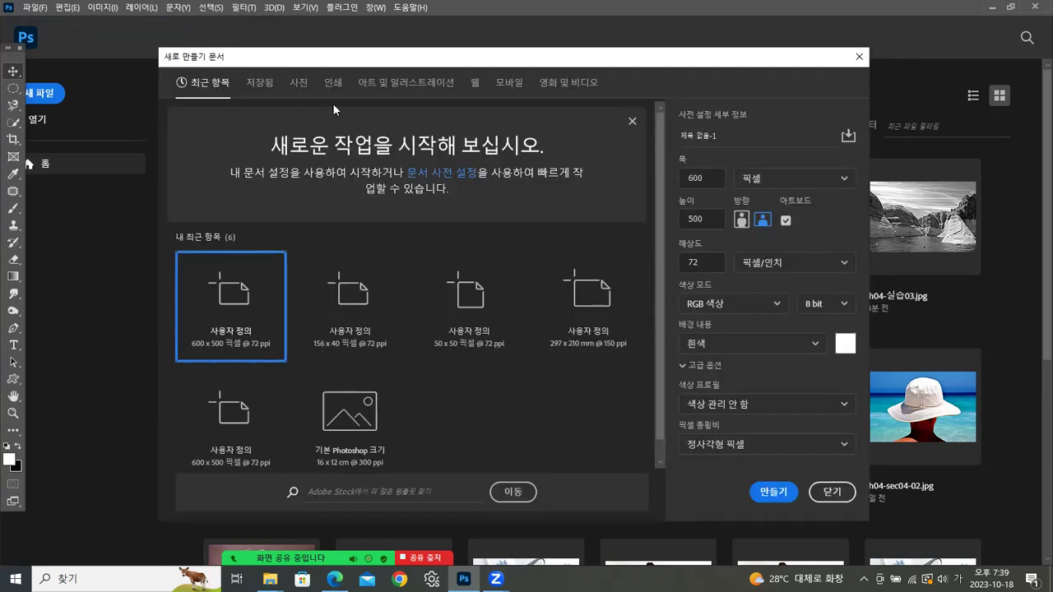
click(298, 83)
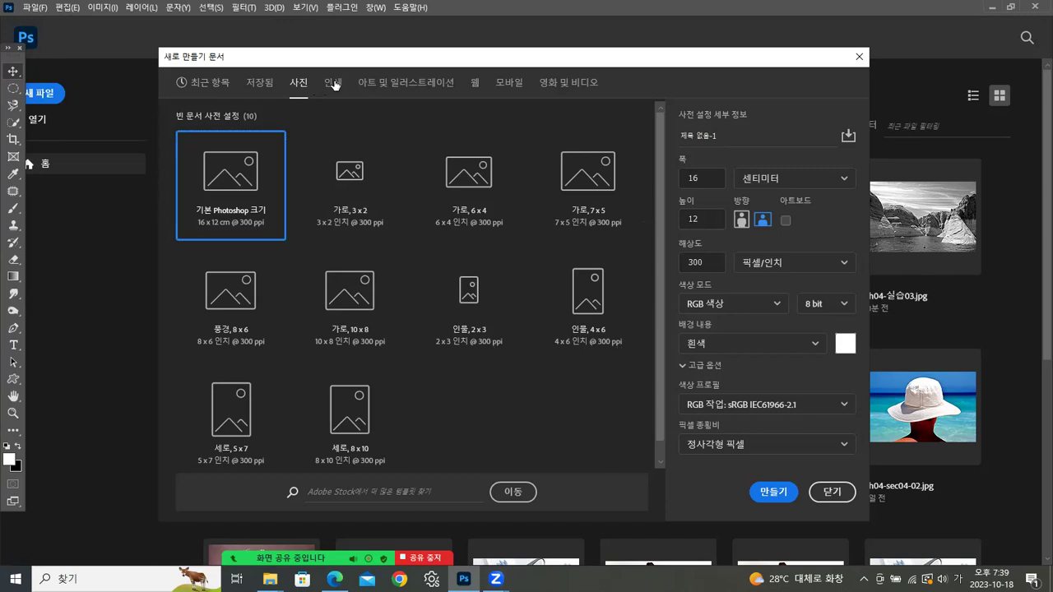
click(333, 83)
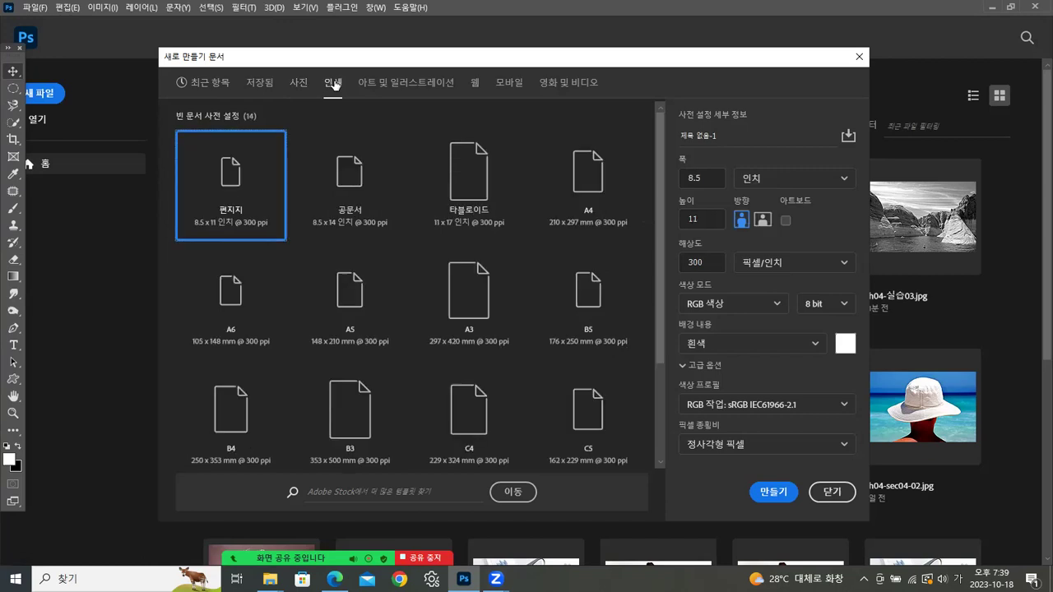
click(593, 176)
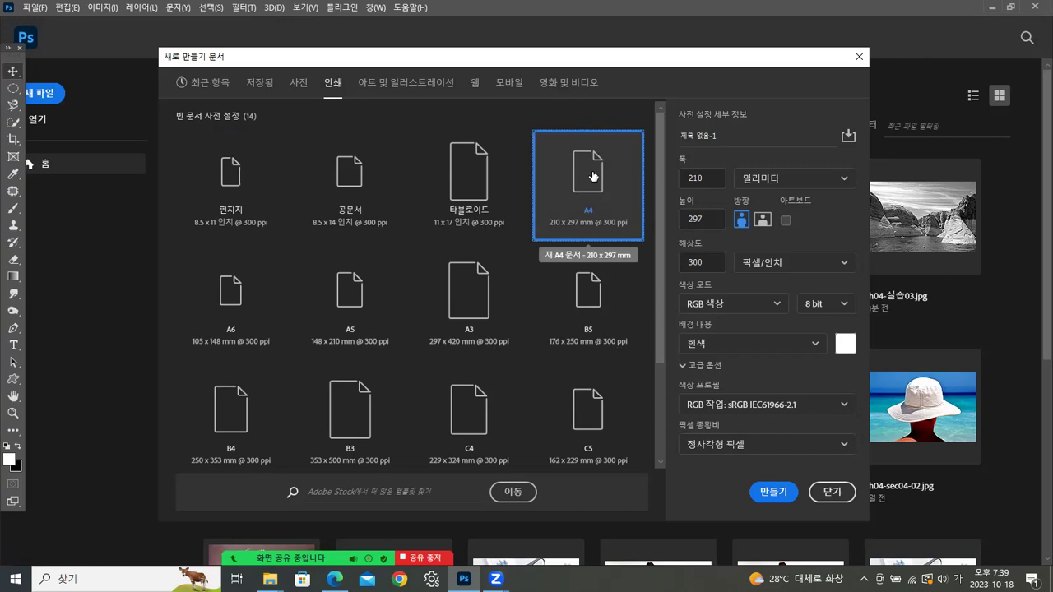
drag(705, 265, 617, 274)
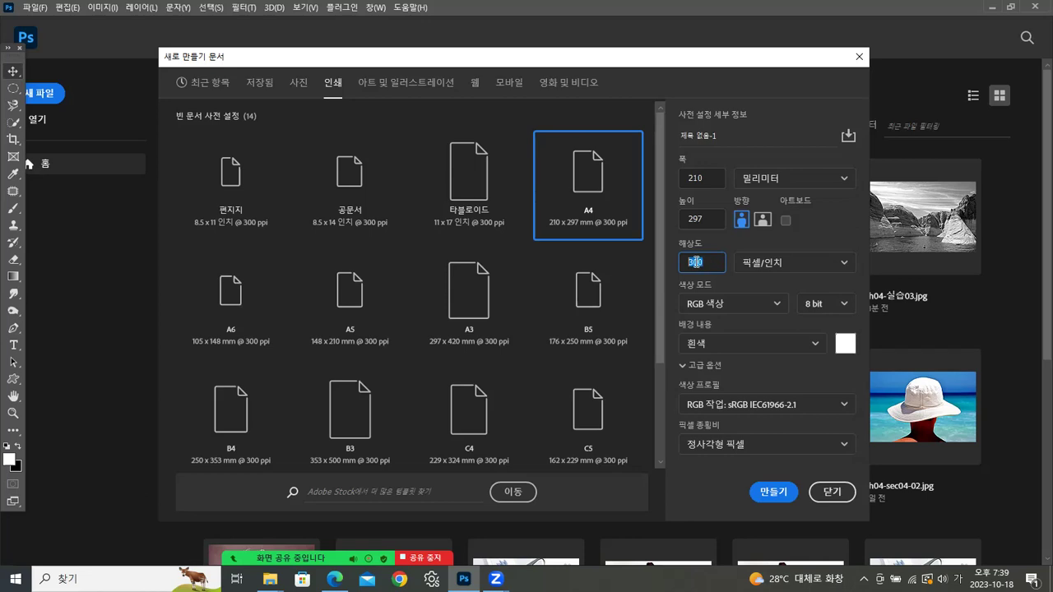
text(150)
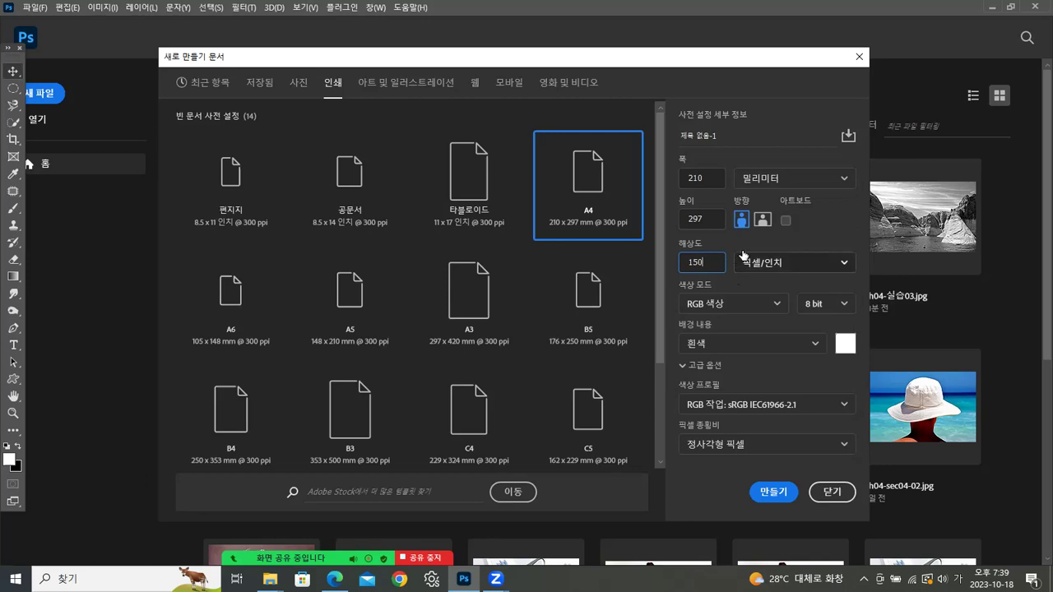
click(762, 219)
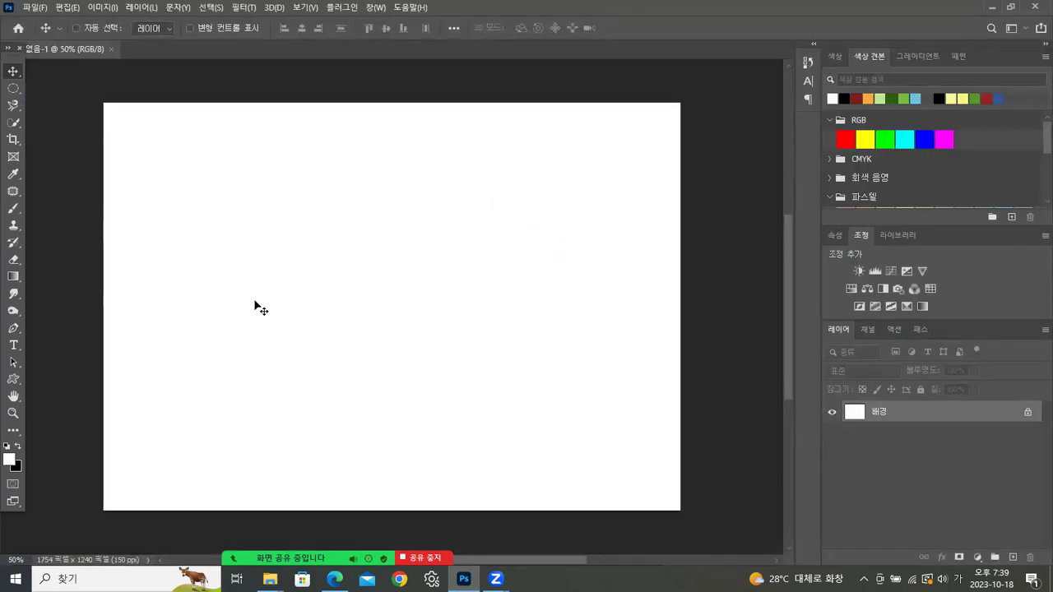
drag(81, 51, 287, 73)
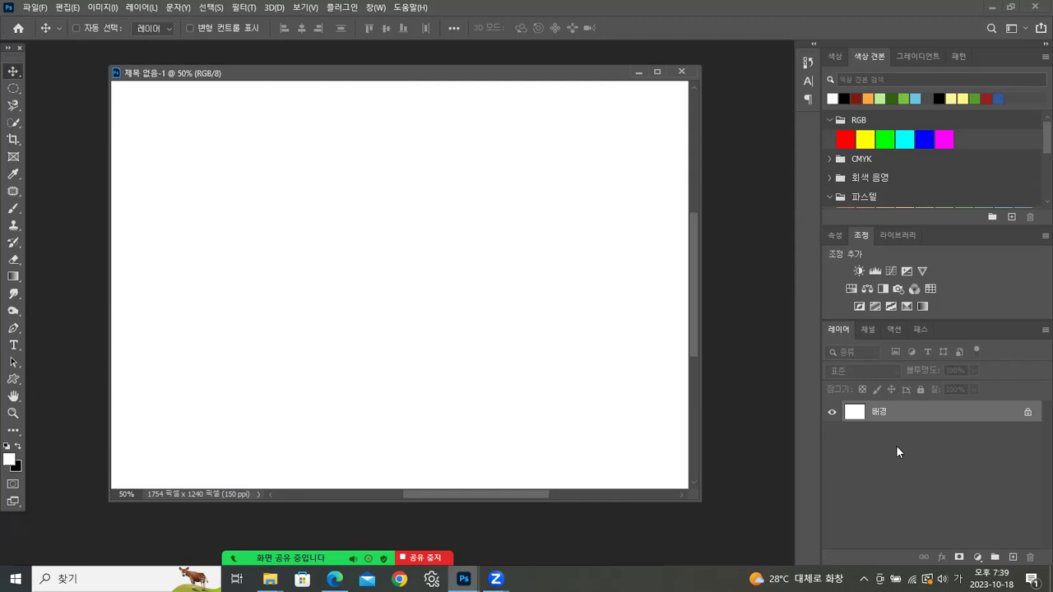
- Add a new layer and load the blue preset 파랑_16 for the Gradient tool
click(1014, 558)
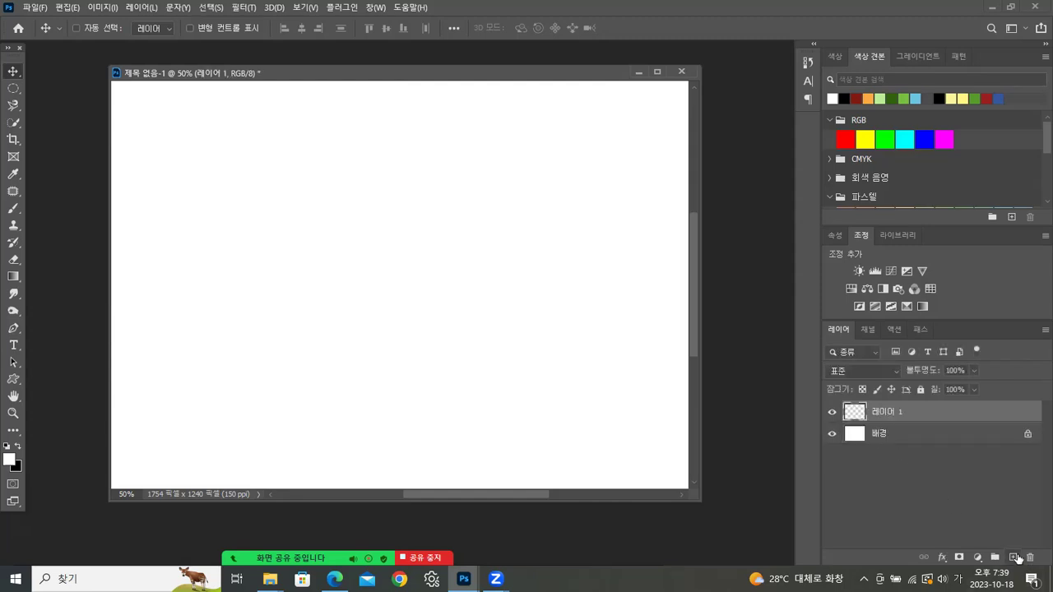
click(14, 277)
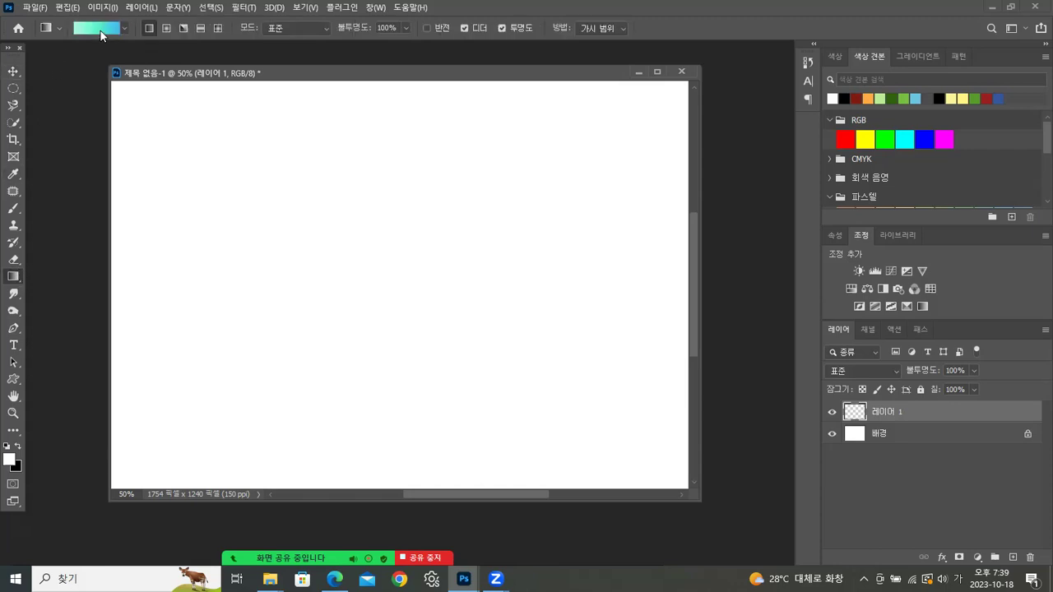
click(101, 31)
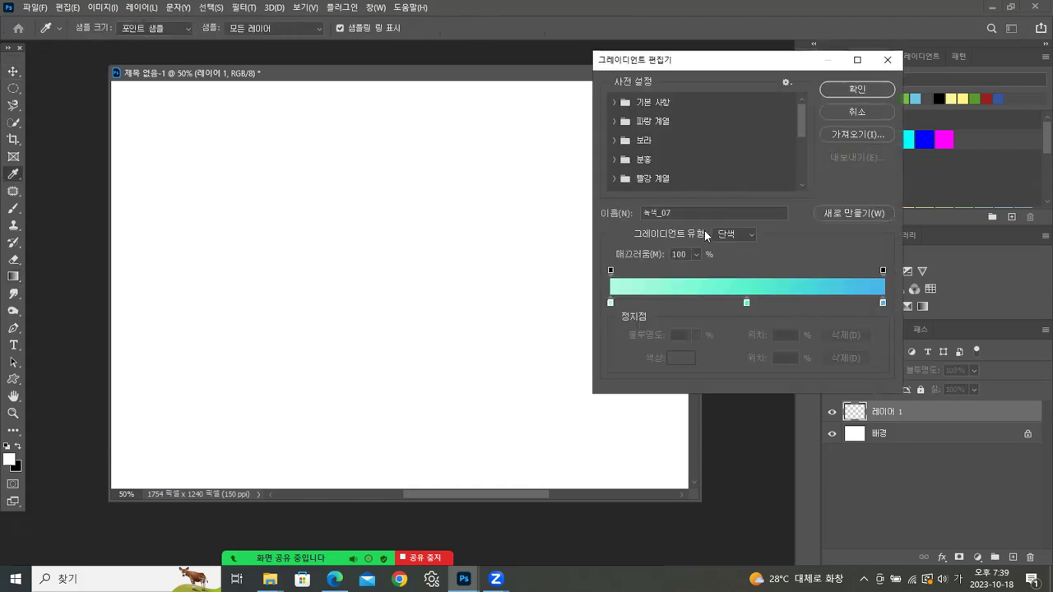
click(615, 122)
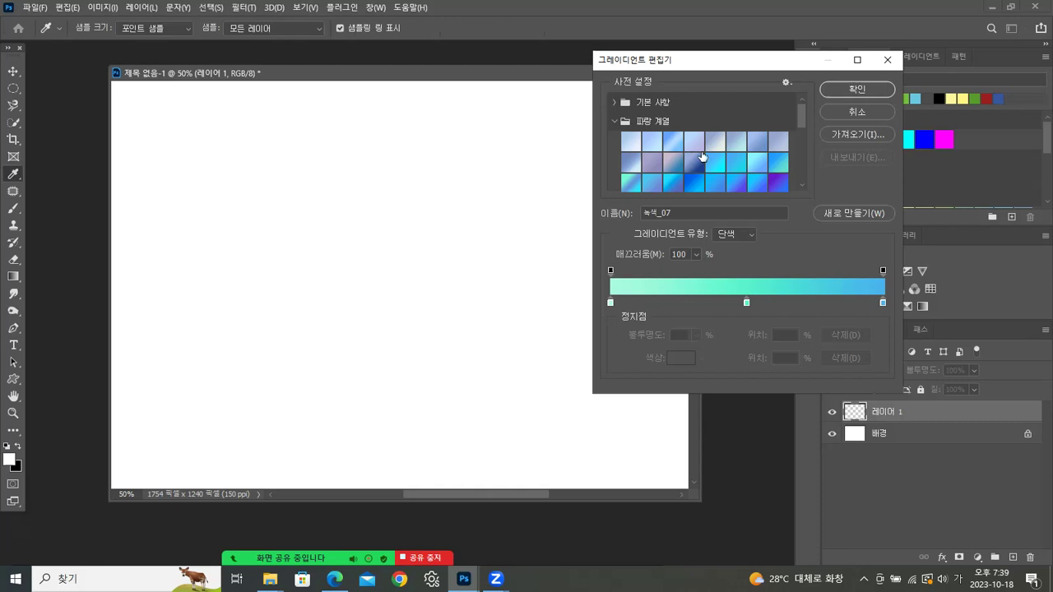
click(774, 154)
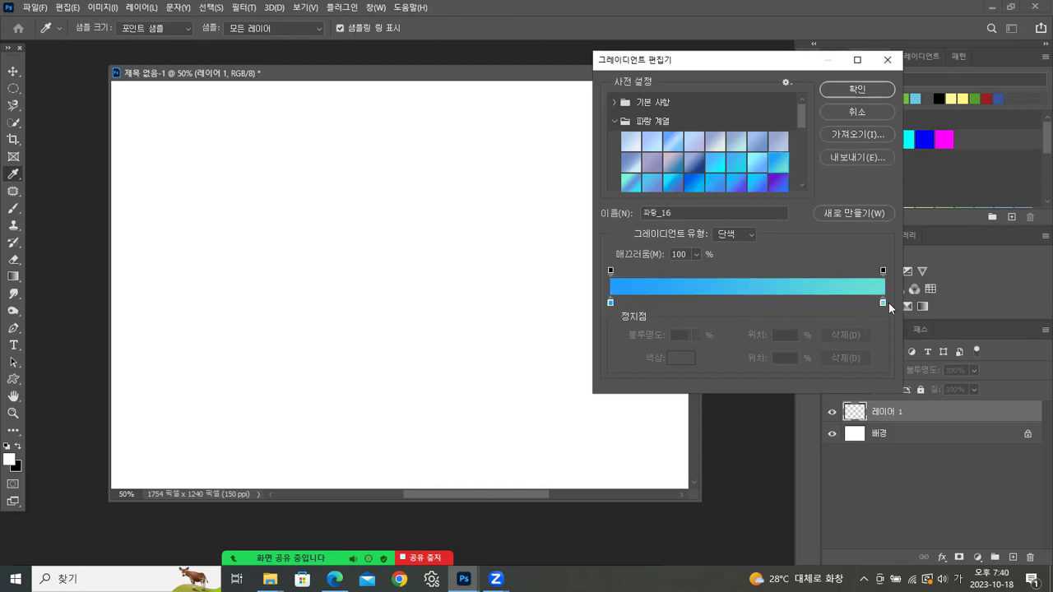
- Recolour the gradient's end stop to white (ffffff) and fill the new layer with the gradient from top to bottom
click(884, 304)
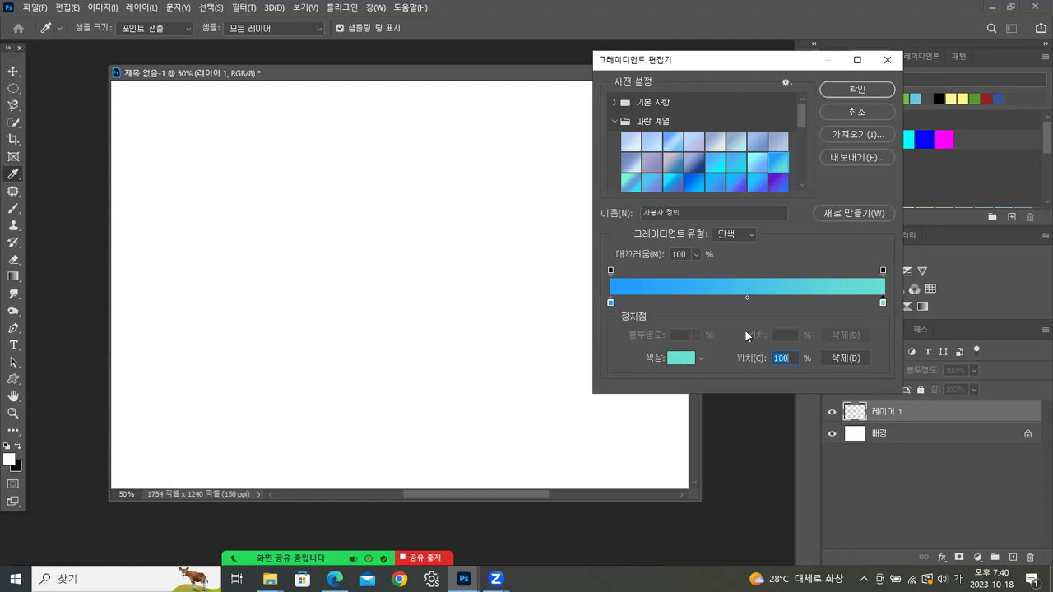
click(683, 360)
drag(659, 160, 654, 149)
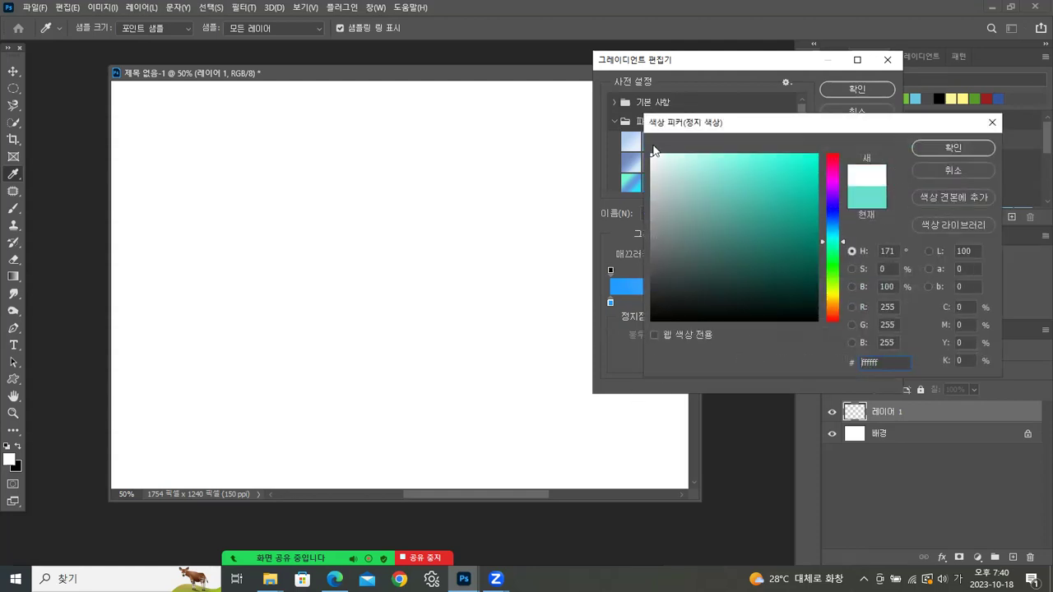
click(976, 146)
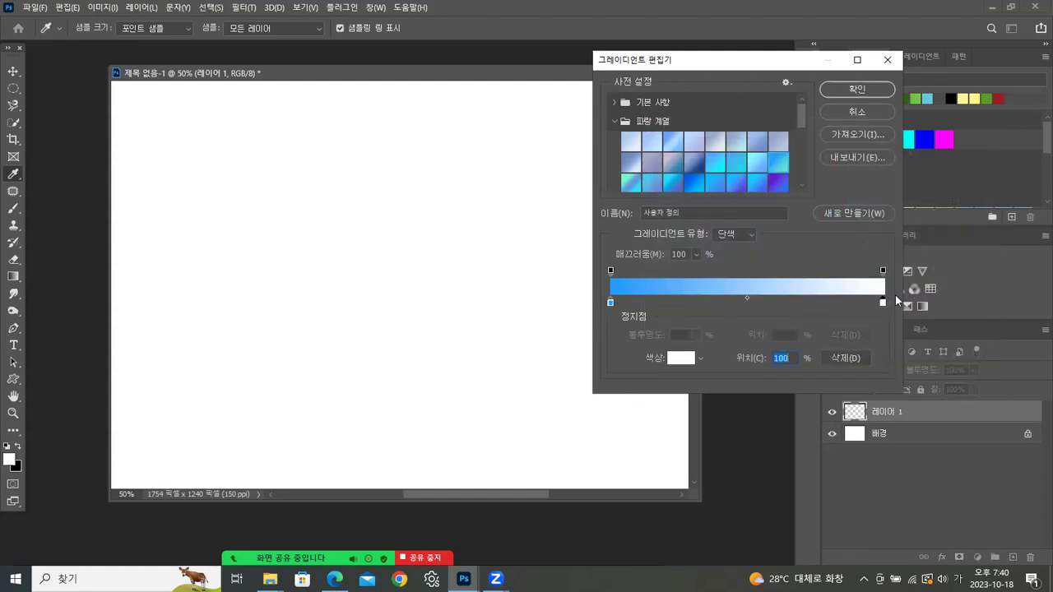
click(849, 90)
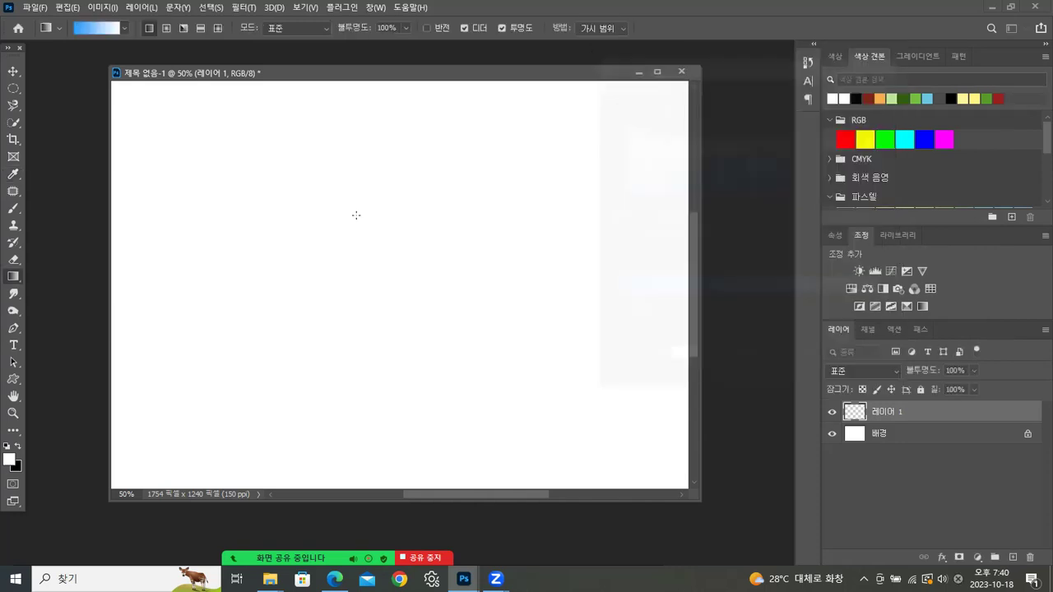
drag(374, 203, 378, 412)
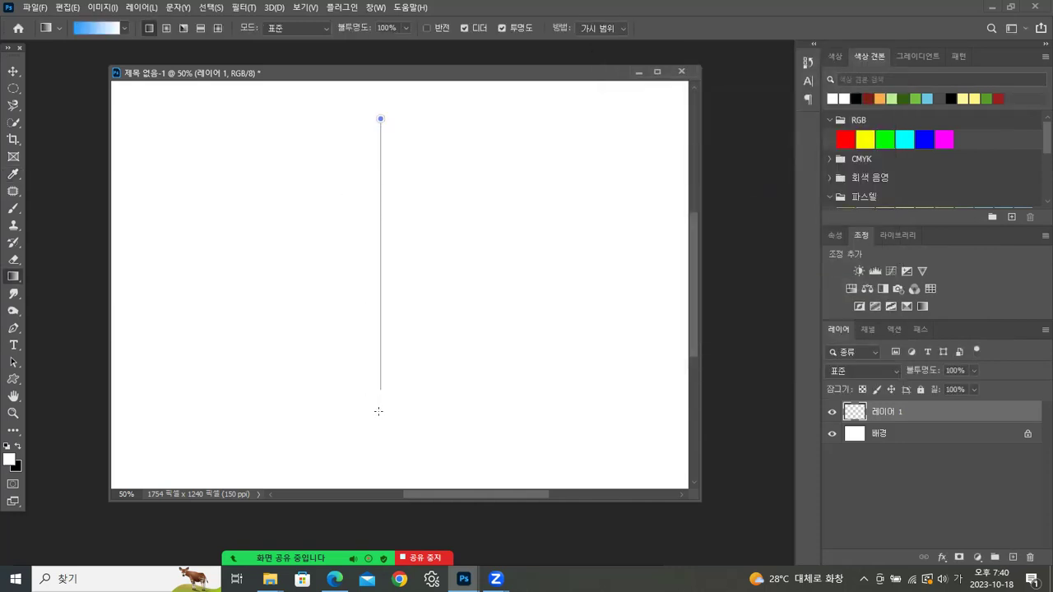
drag(392, 483, 394, 474)
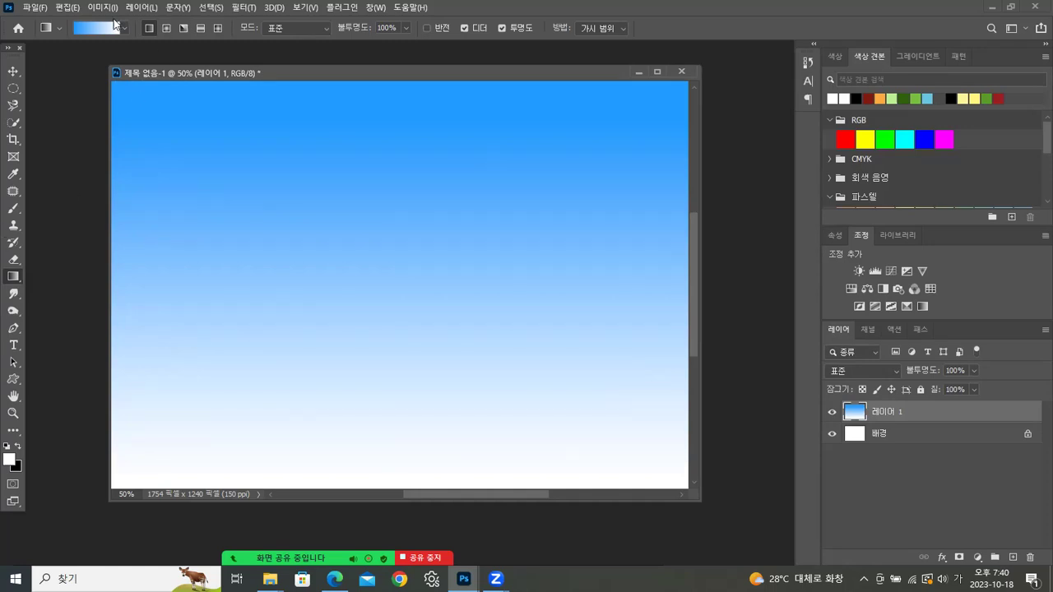
- Move the gradient's blue stop to 47% and add a dark blue stop, 024479, at 0%
click(97, 28)
drag(612, 303, 738, 302)
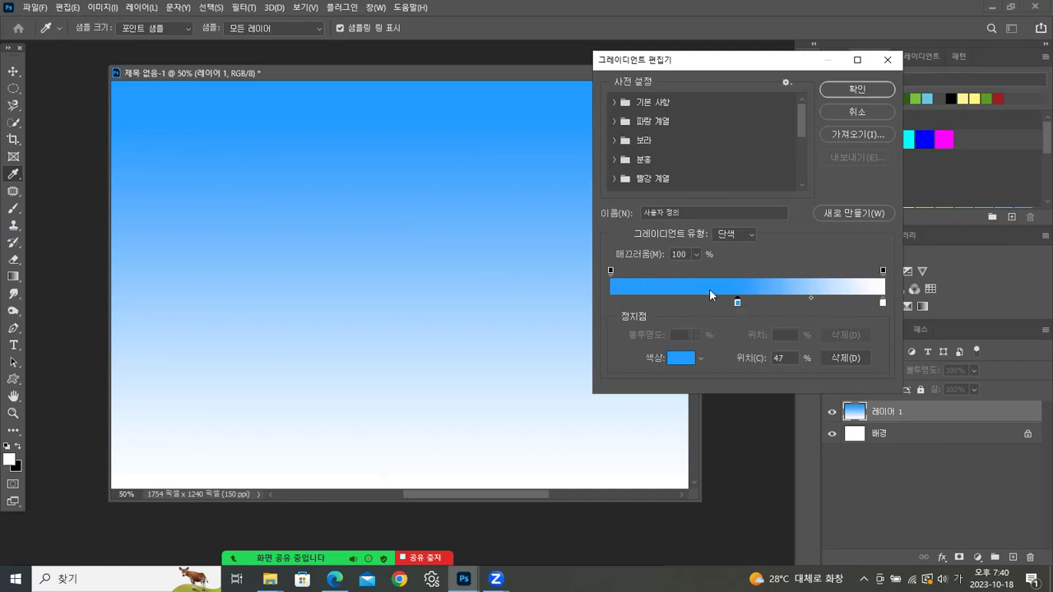
click(611, 304)
click(677, 359)
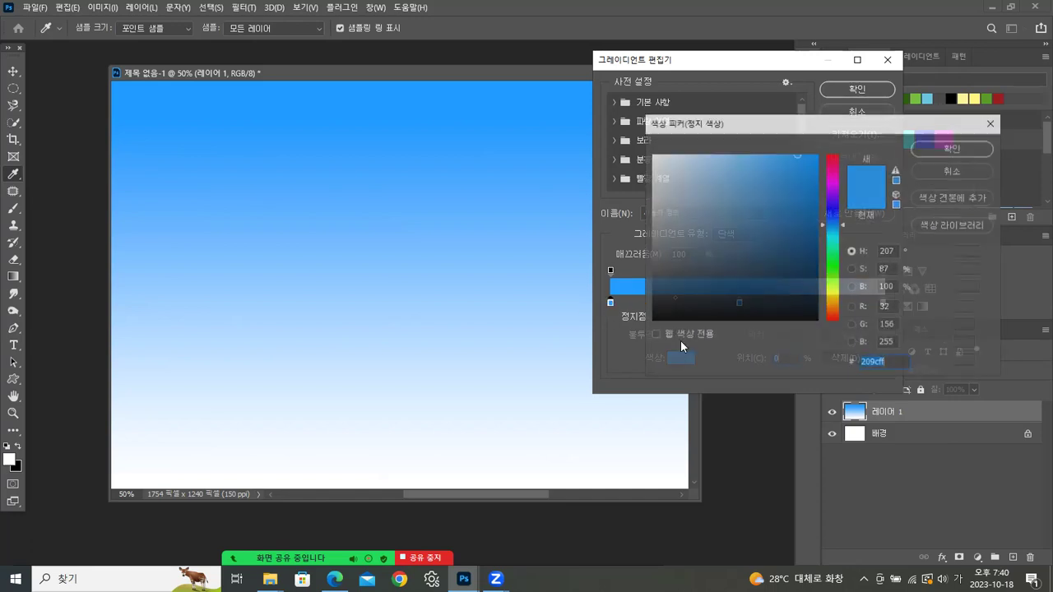
click(814, 236)
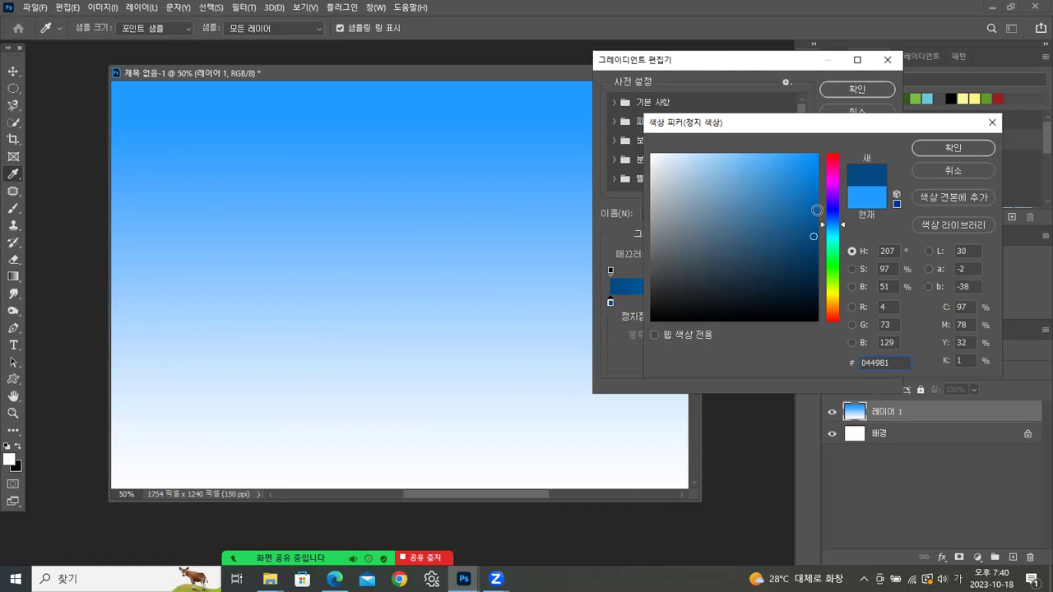
click(817, 210)
click(949, 148)
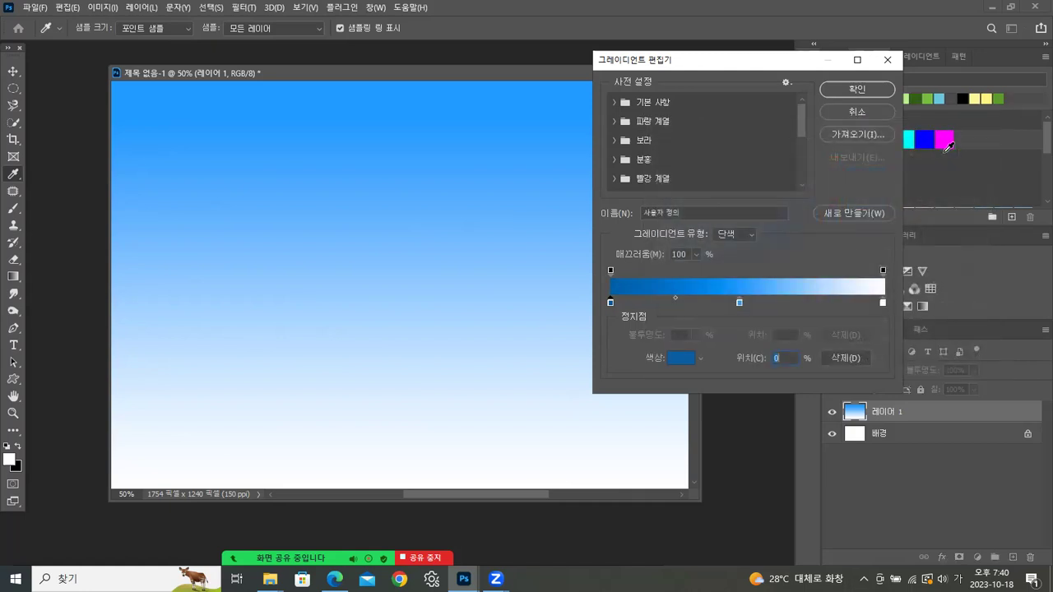
click(680, 364)
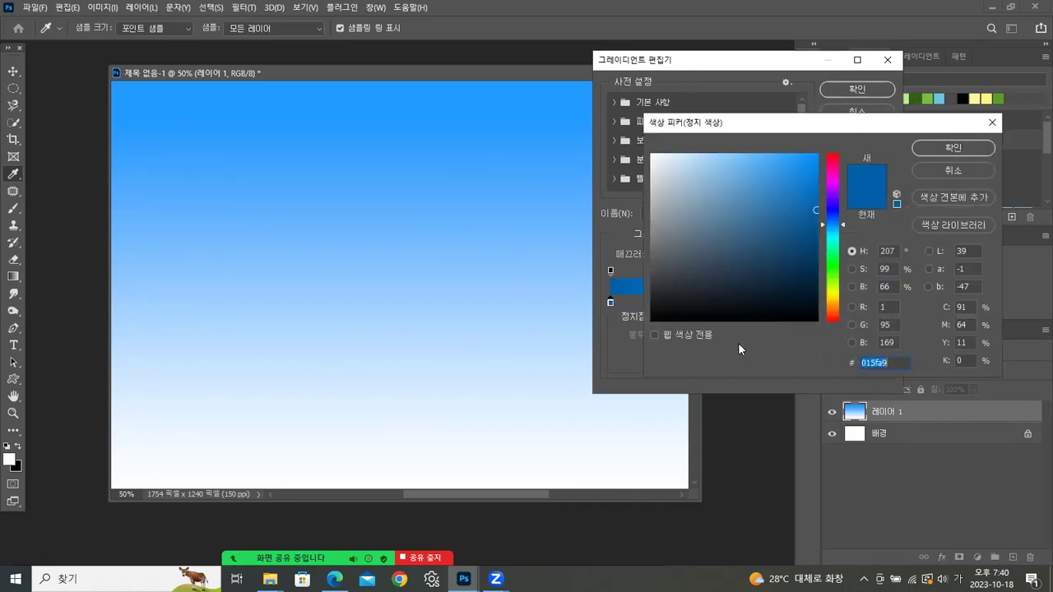
drag(810, 245, 816, 242)
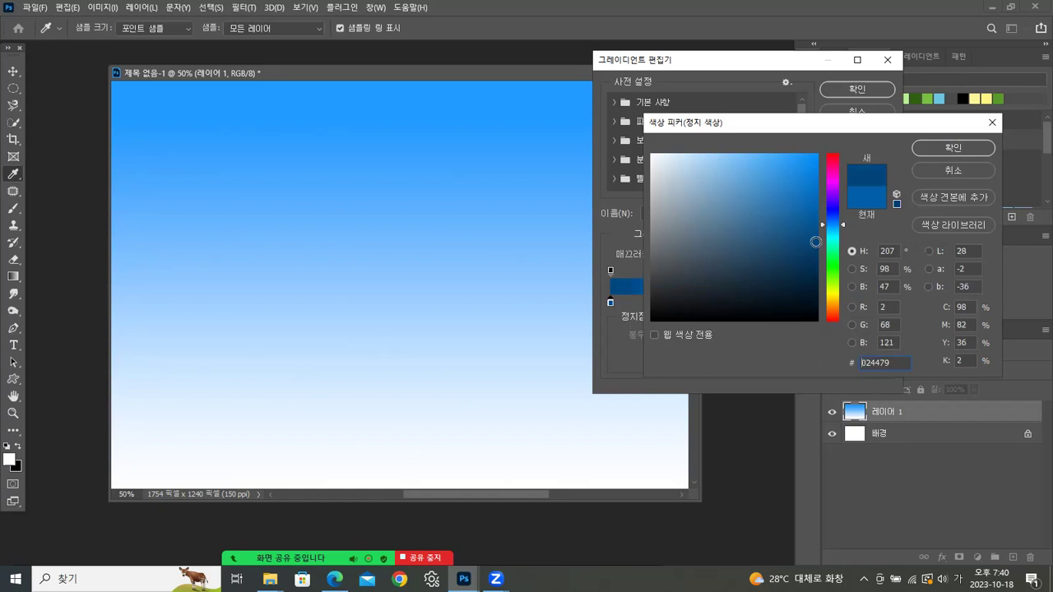
click(964, 149)
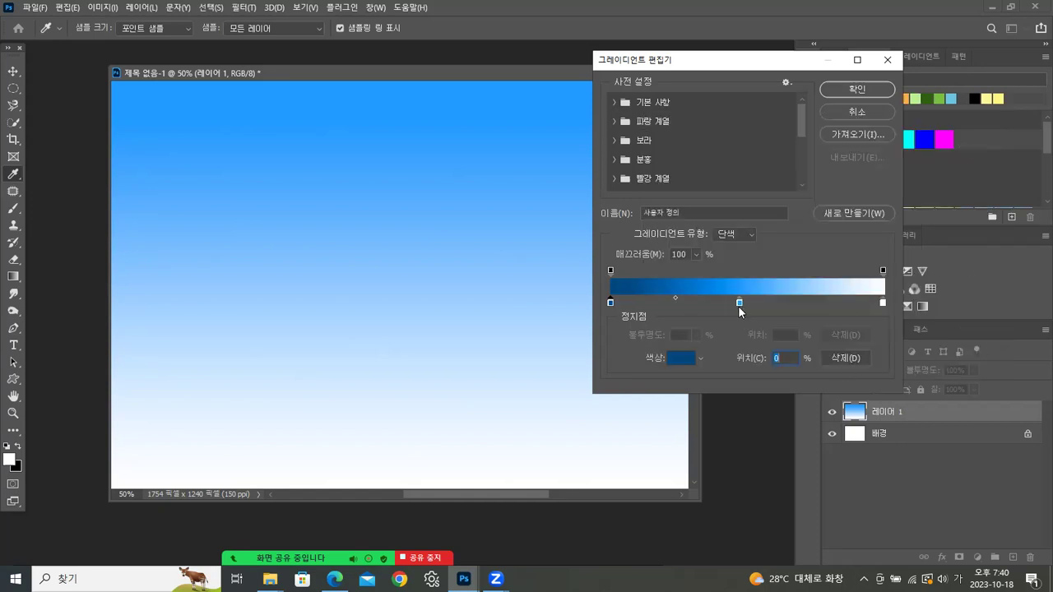
- Shift the middle blue stop to 52%, then refill the layer with the three-colour gradient from top to bottom
drag(742, 303, 752, 305)
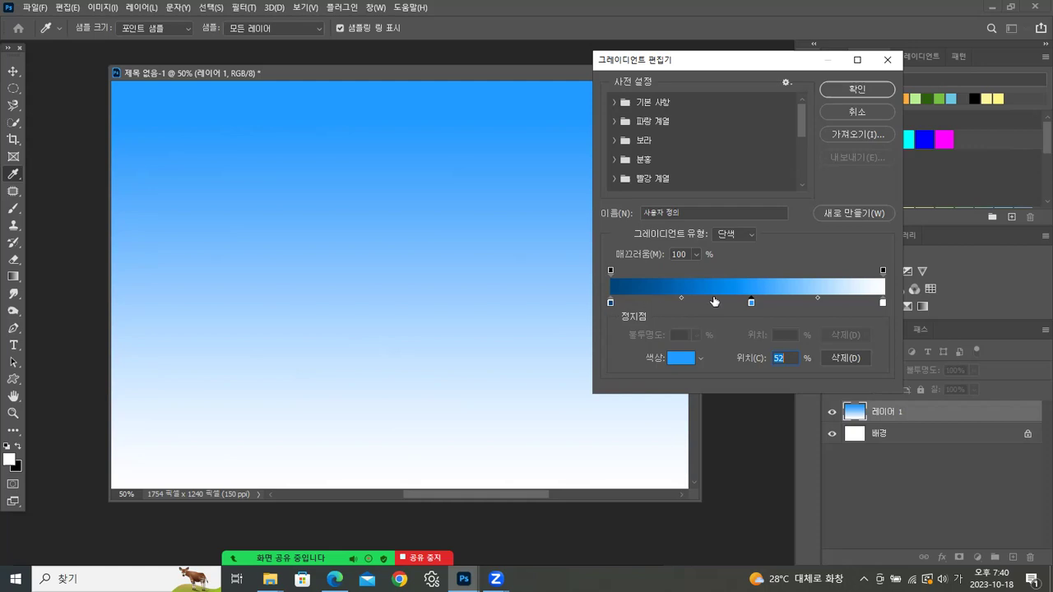
click(856, 90)
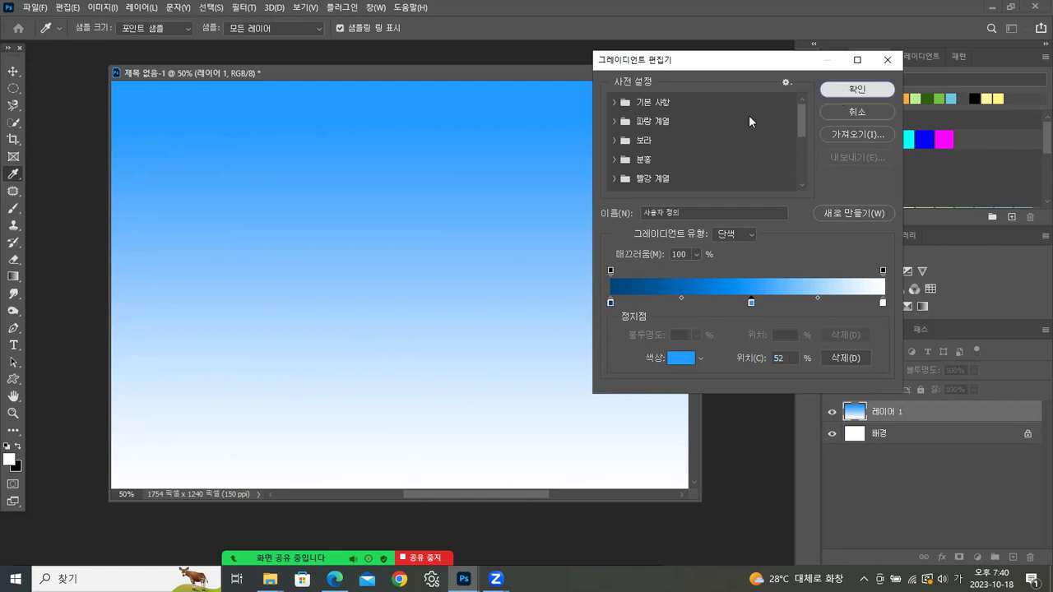
drag(426, 184, 428, 396)
drag(432, 453, 434, 455)
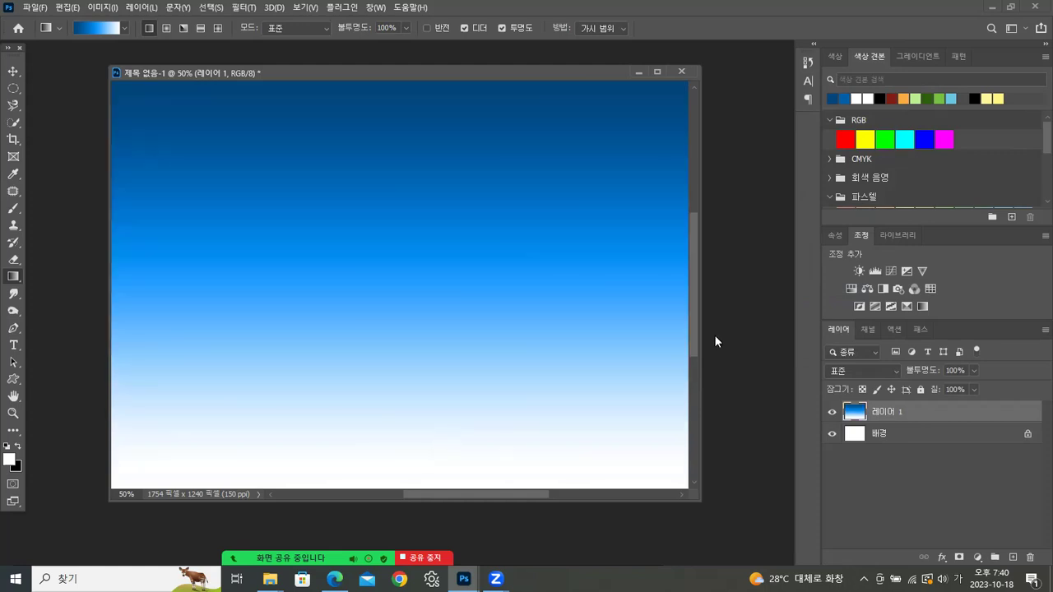
click(14, 71)
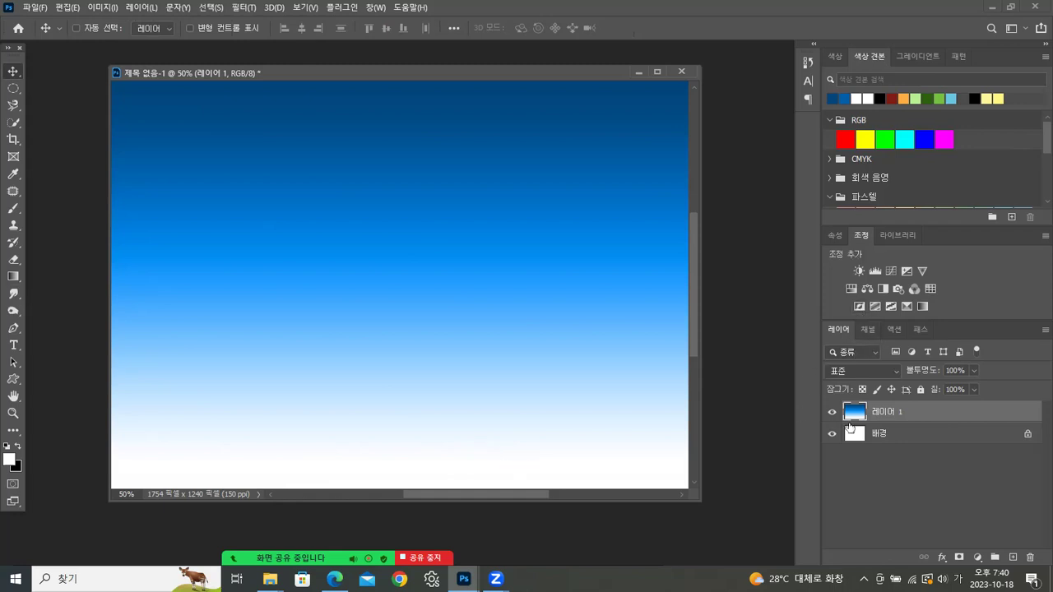
- Switch to the Downloads folder and load the cloud brush set bbs_Clouds-by-Mila_1.abr into Photoshop
click(270, 579)
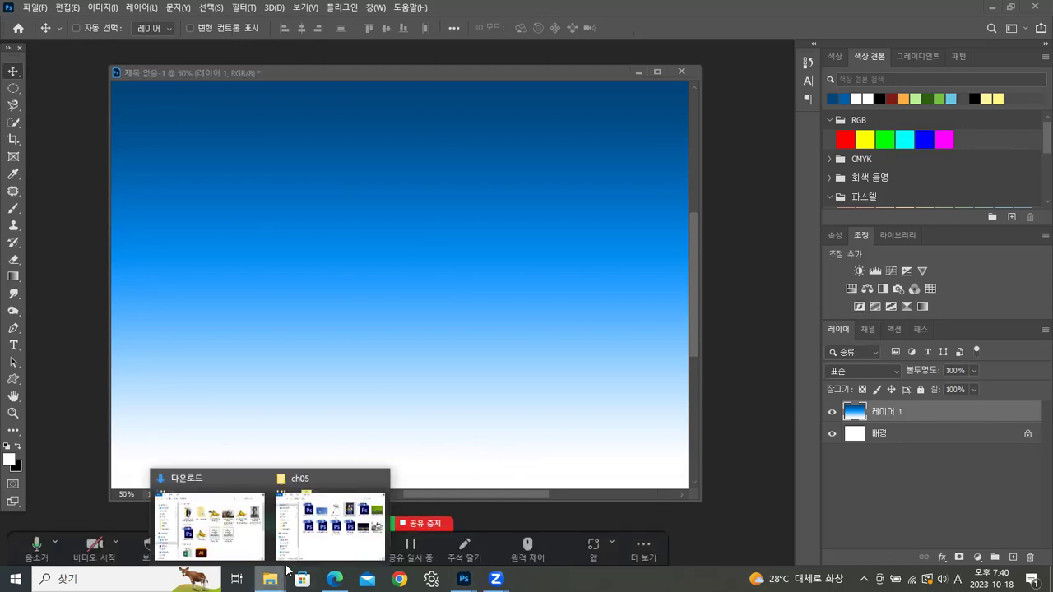
click(251, 547)
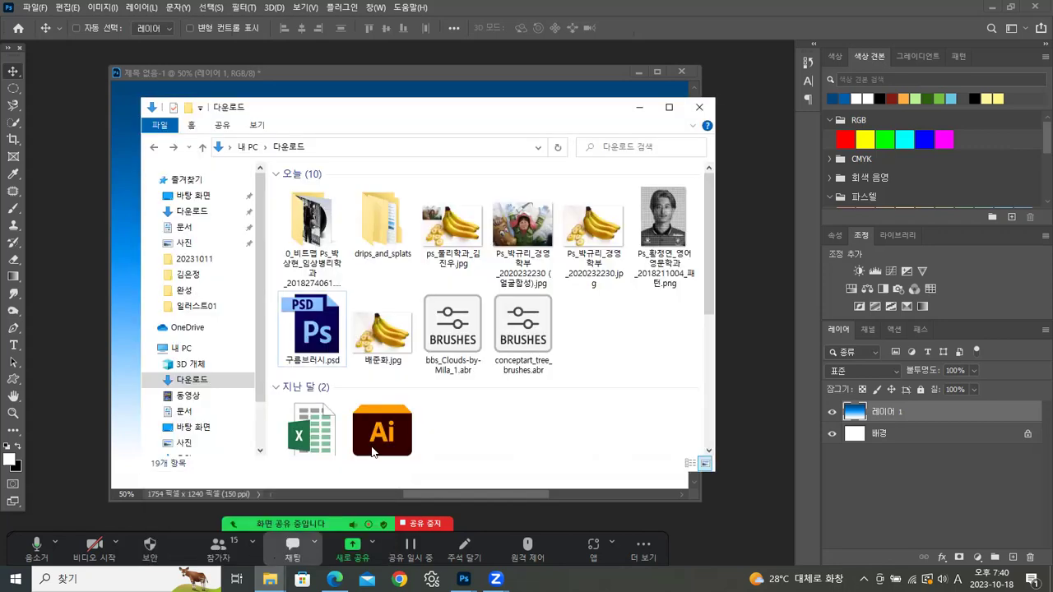
click(461, 328)
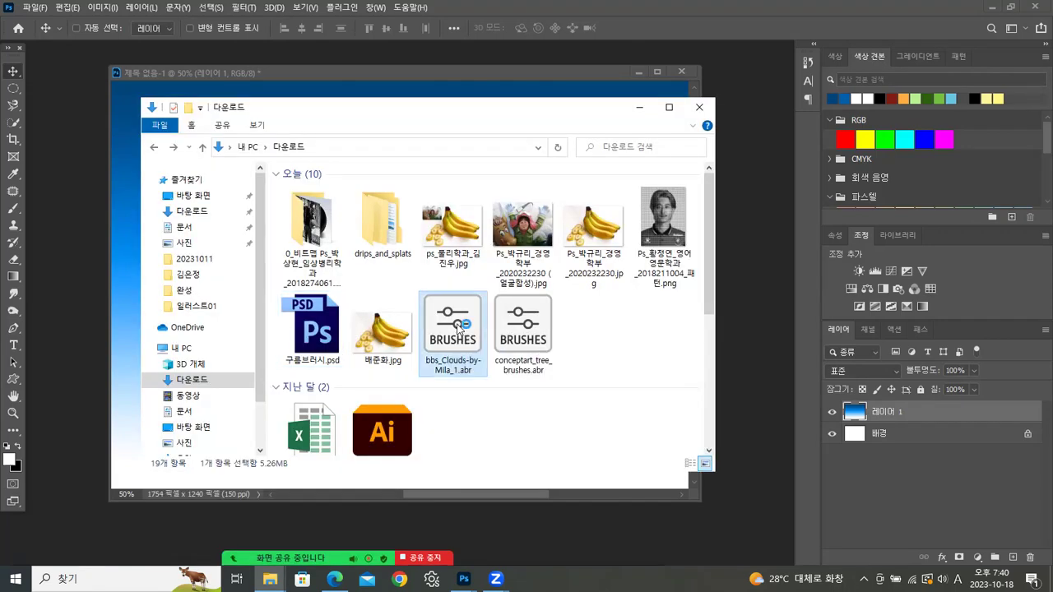
double_click(461, 327)
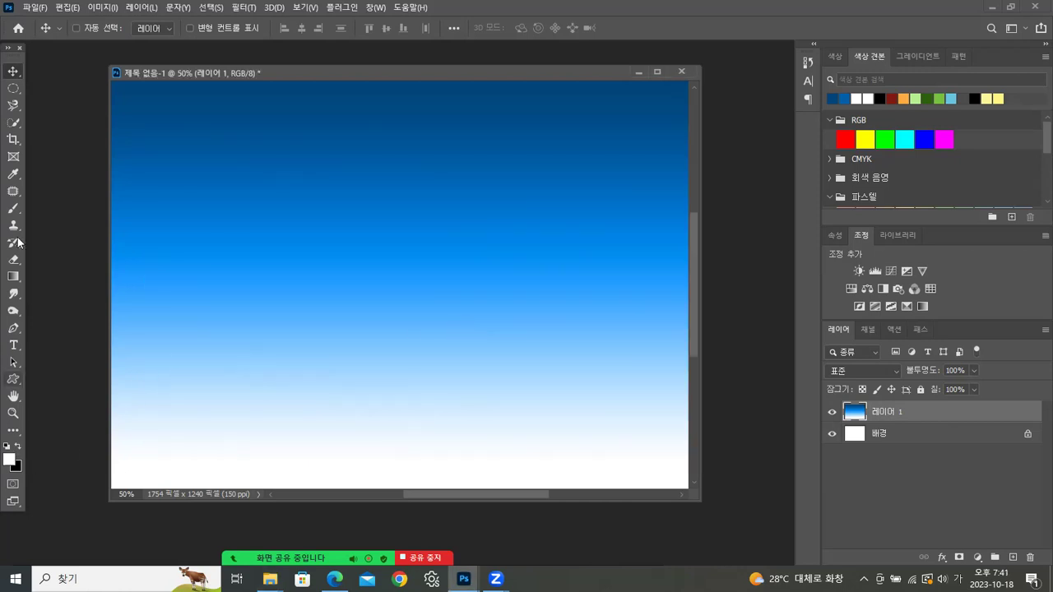
- Add a new layer above the gradient and open the bbs_Clouds-by-Mila_12 brush group for the Brush tool
click(1013, 559)
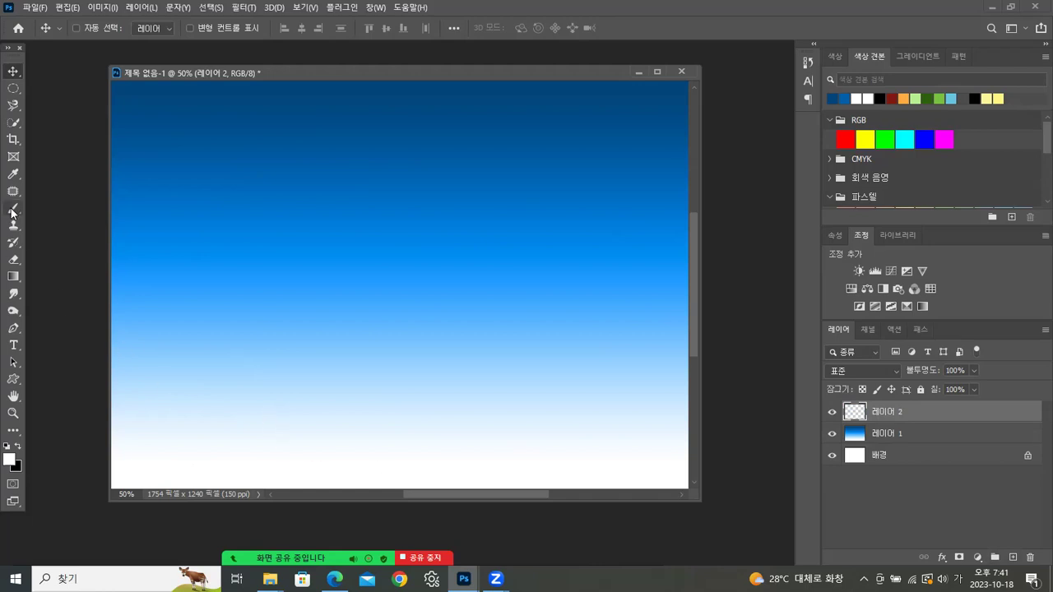
click(13, 211)
click(94, 31)
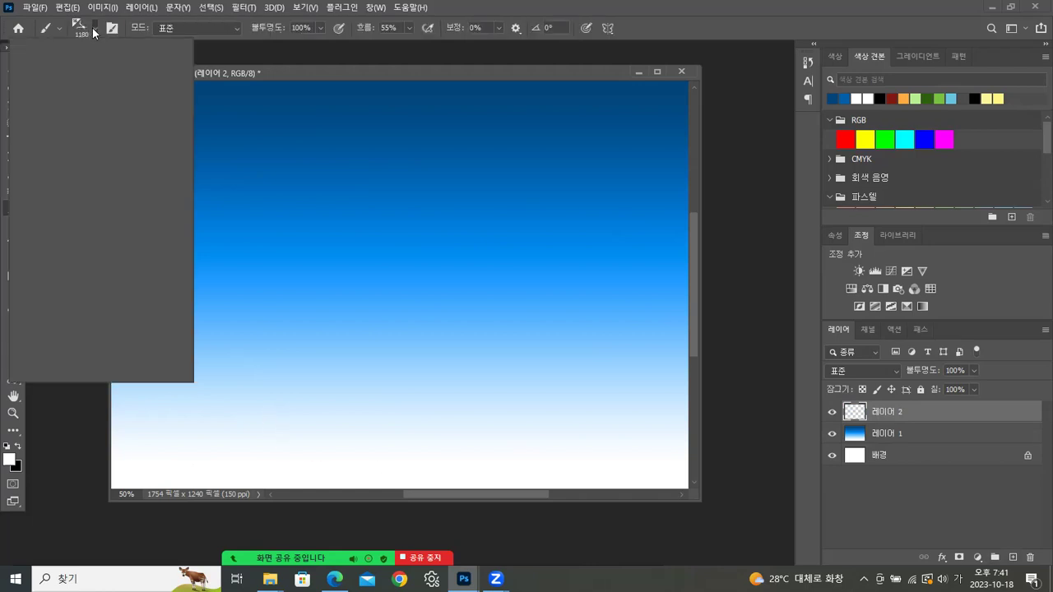
click(23, 182)
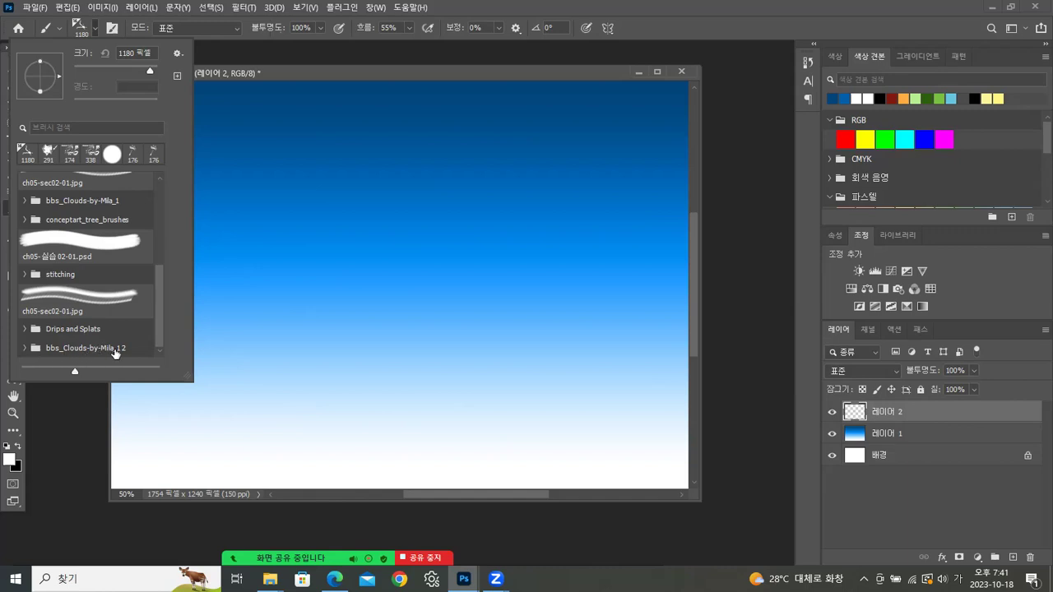
click(26, 349)
drag(159, 216, 159, 235)
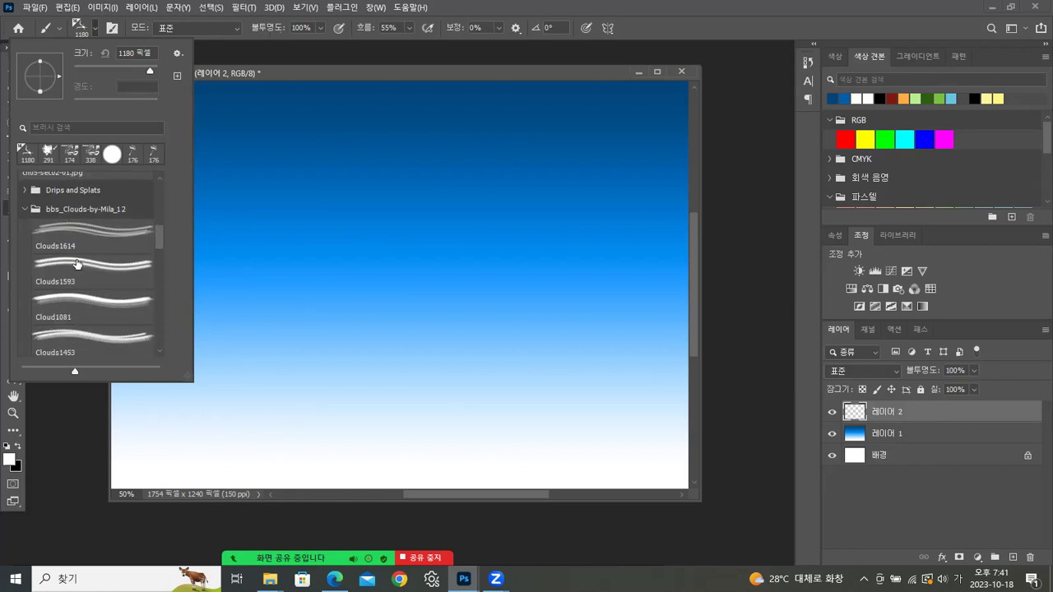
- Try out the cloud brushes and stamp a Cloud1081 cloud across the upper sky on 레이어 2
click(178, 56)
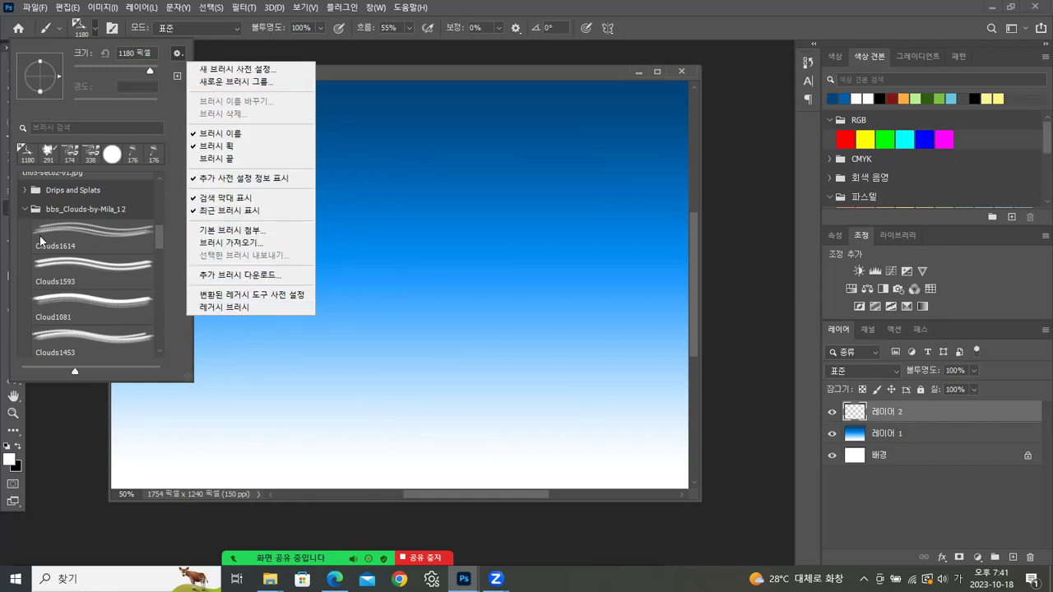
click(71, 262)
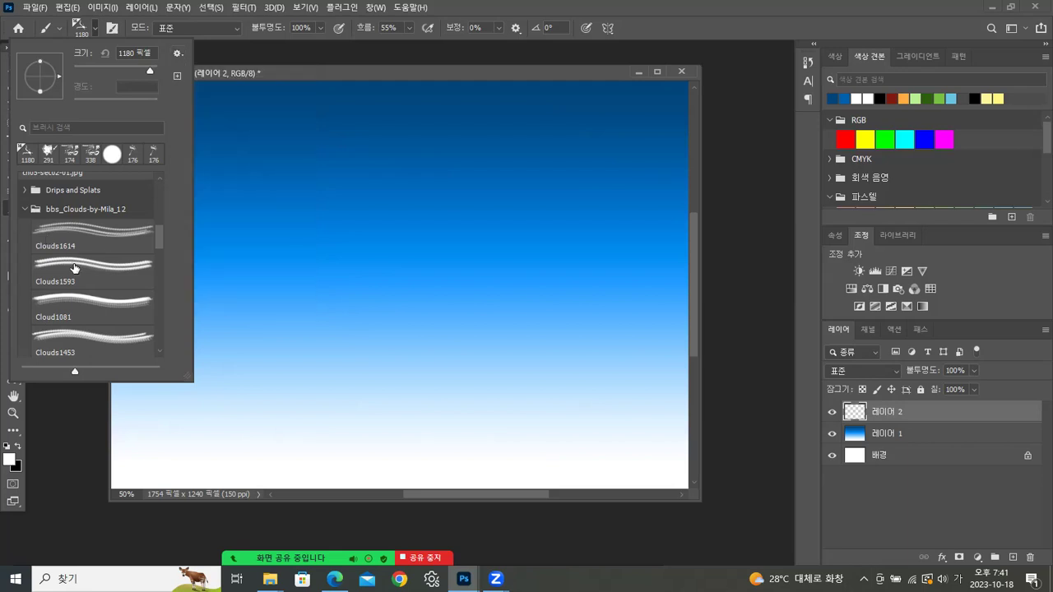
click(71, 262)
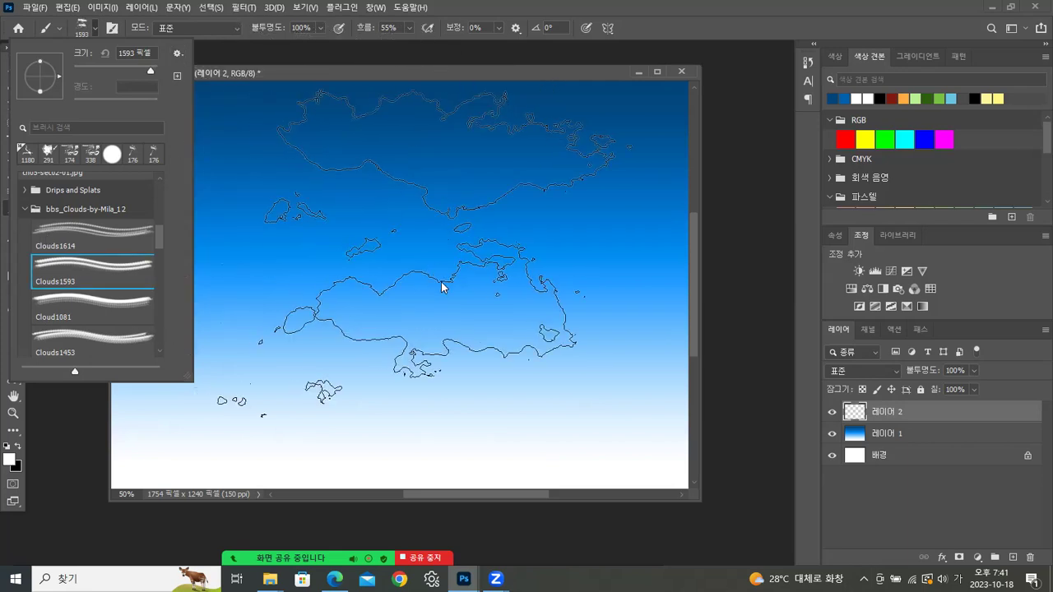
click(109, 236)
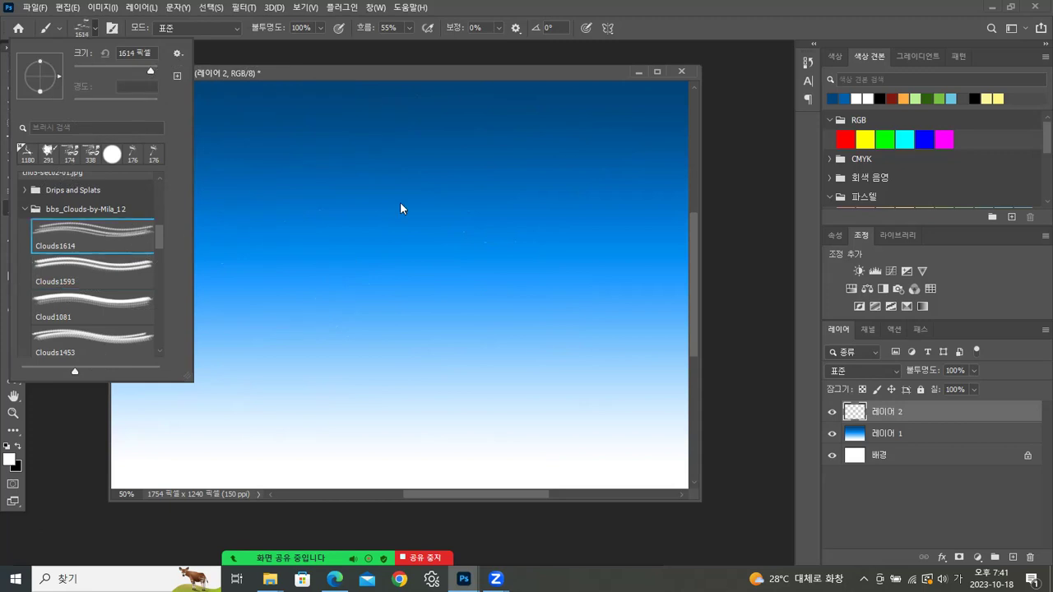
click(130, 302)
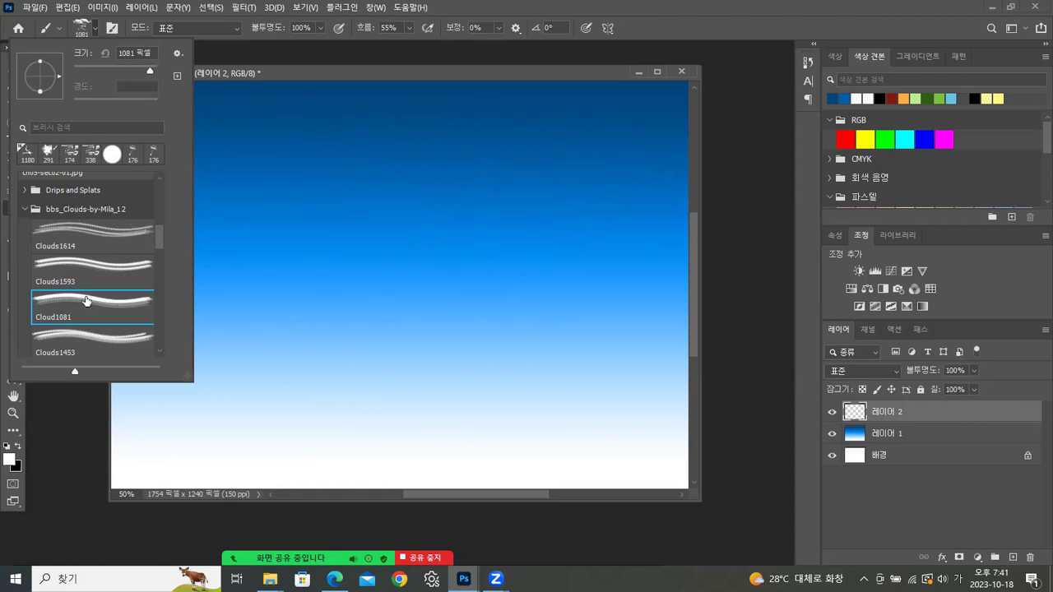
click(472, 213)
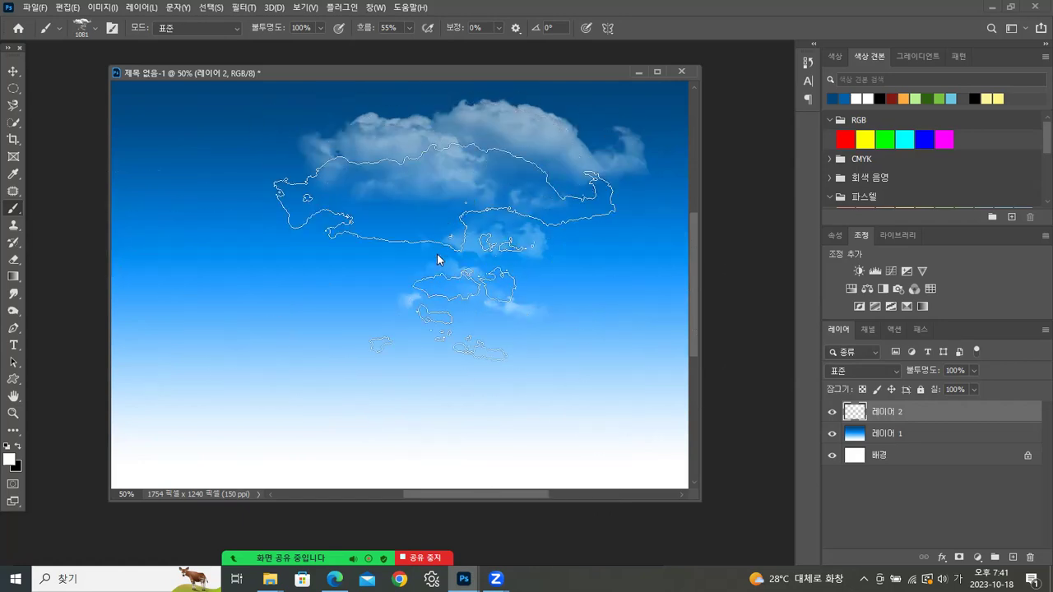
- Add another new layer and stamp a white cloud on it with the Clouds1453 brush
click(1013, 558)
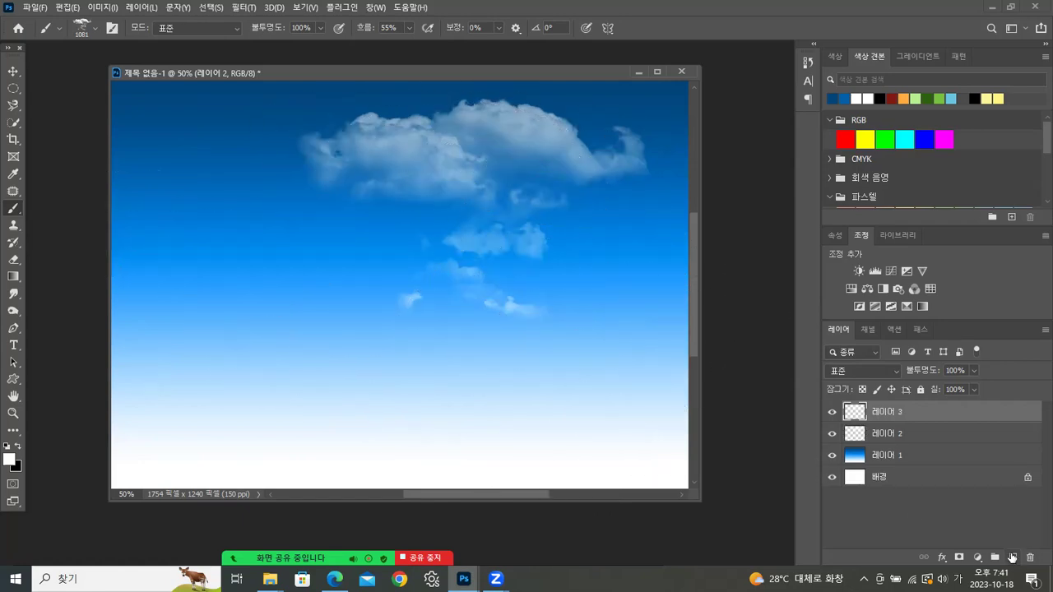
click(93, 33)
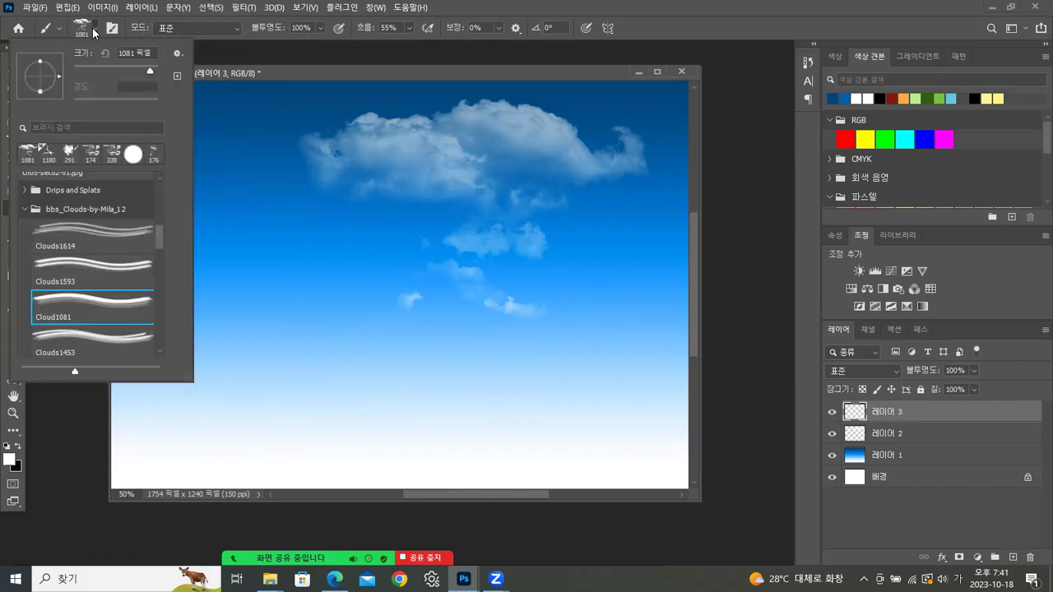
click(86, 265)
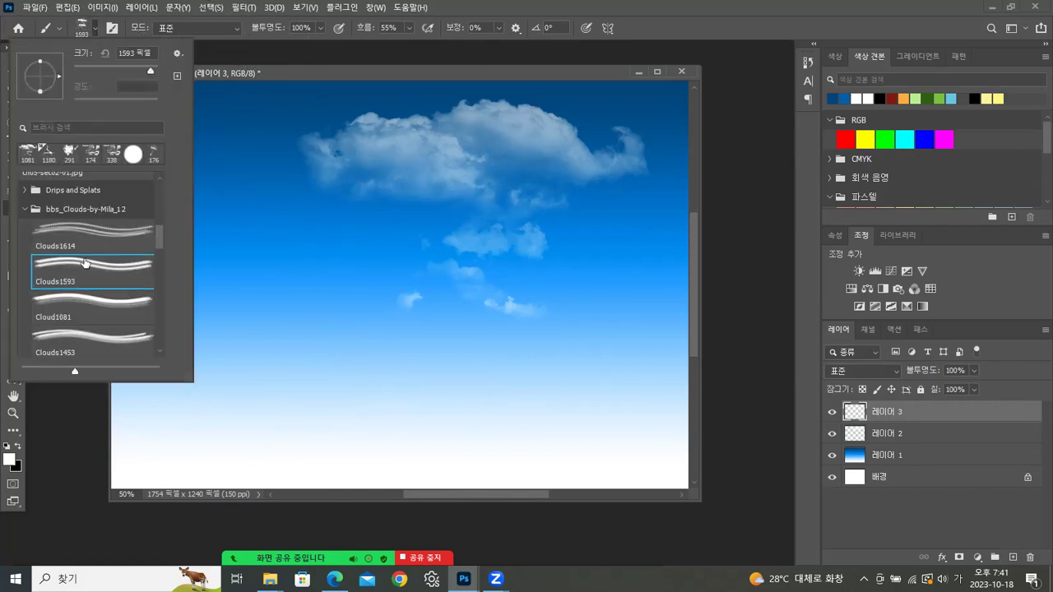
click(100, 339)
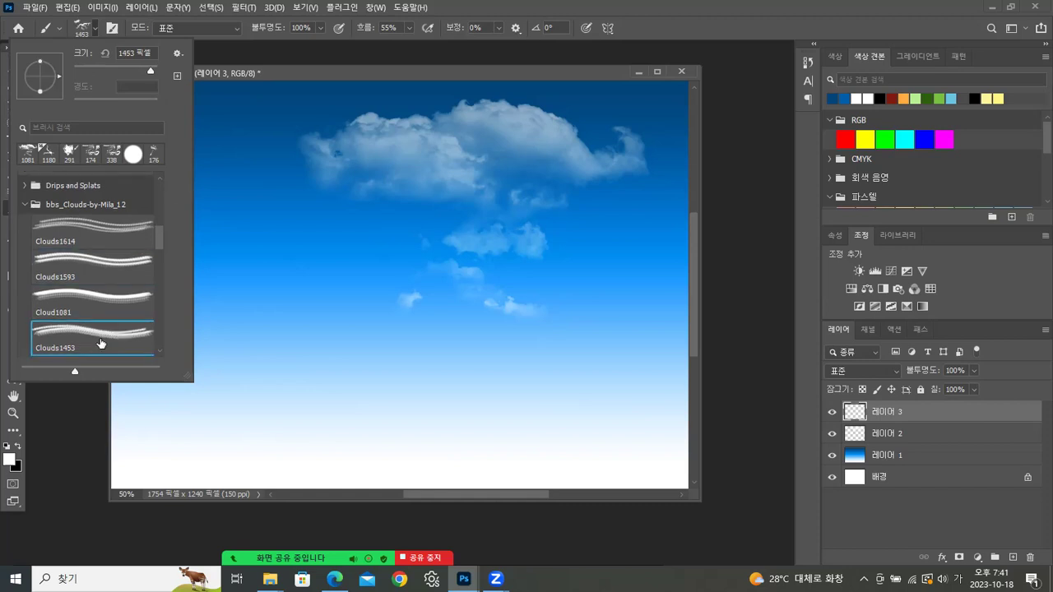
click(381, 252)
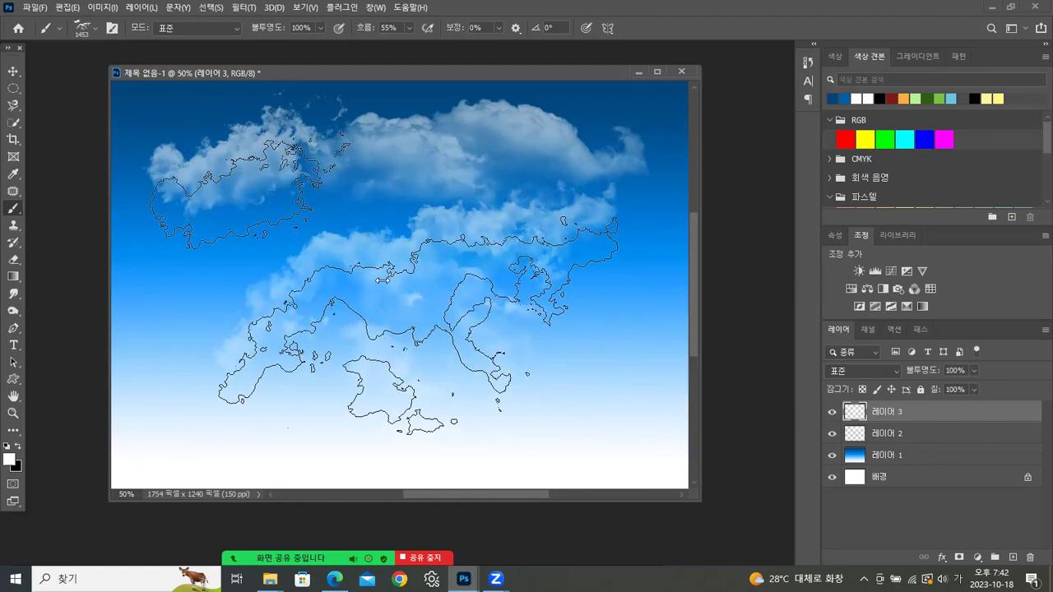
- Raise the brush flow to 100%, undo the last cloud stamp and stamp the Clouds1453 cloud again
click(409, 29)
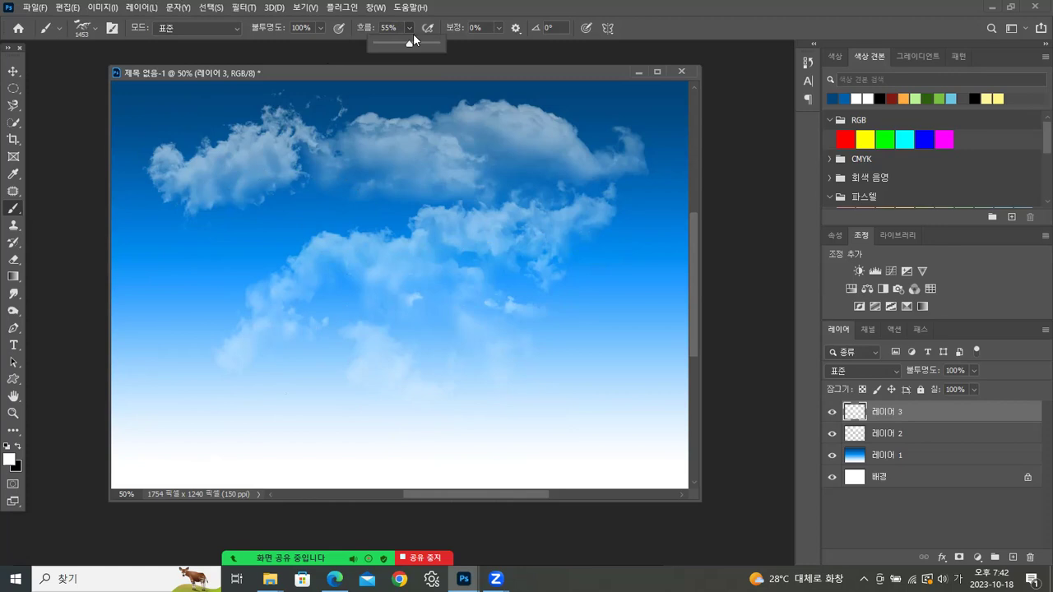
click(492, 69)
key(ctrl+z)
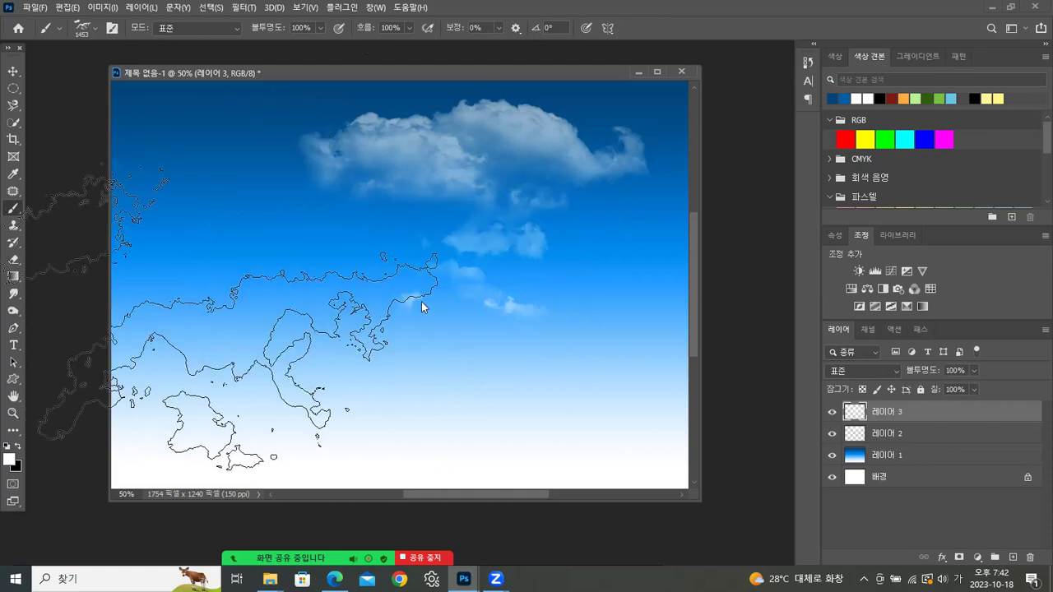
click(386, 263)
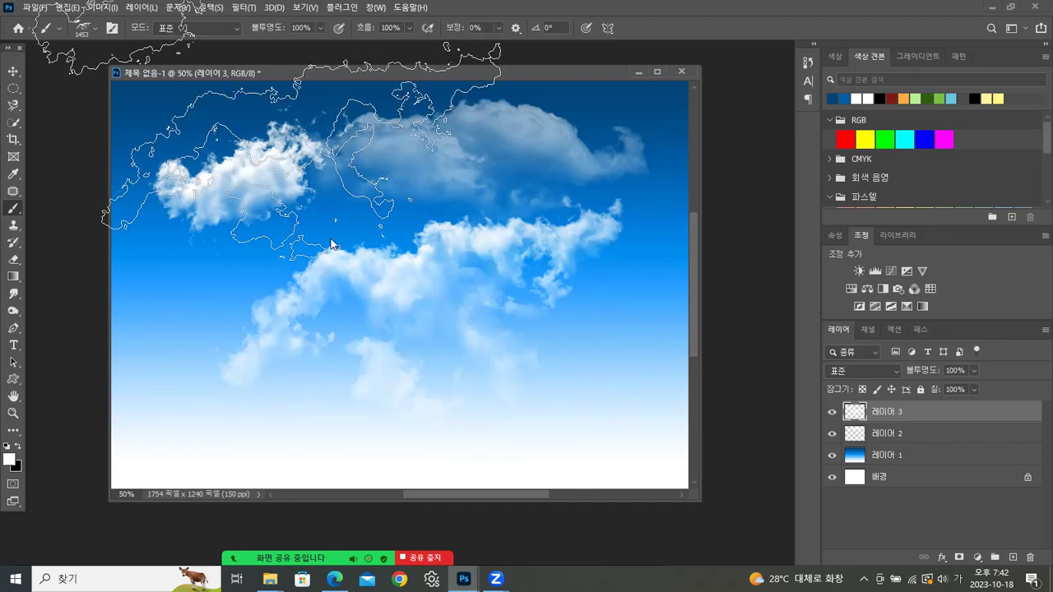
- Remove the faint cloud from 레이어 2 and stamp a Clouds1593 cloud there instead
click(931, 437)
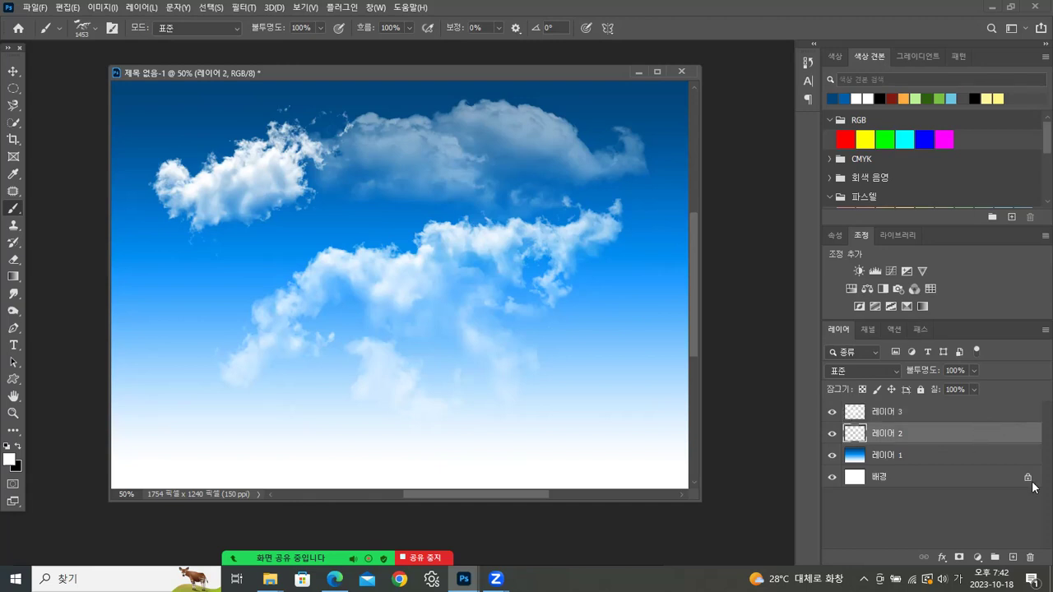
key(ctrl+z)
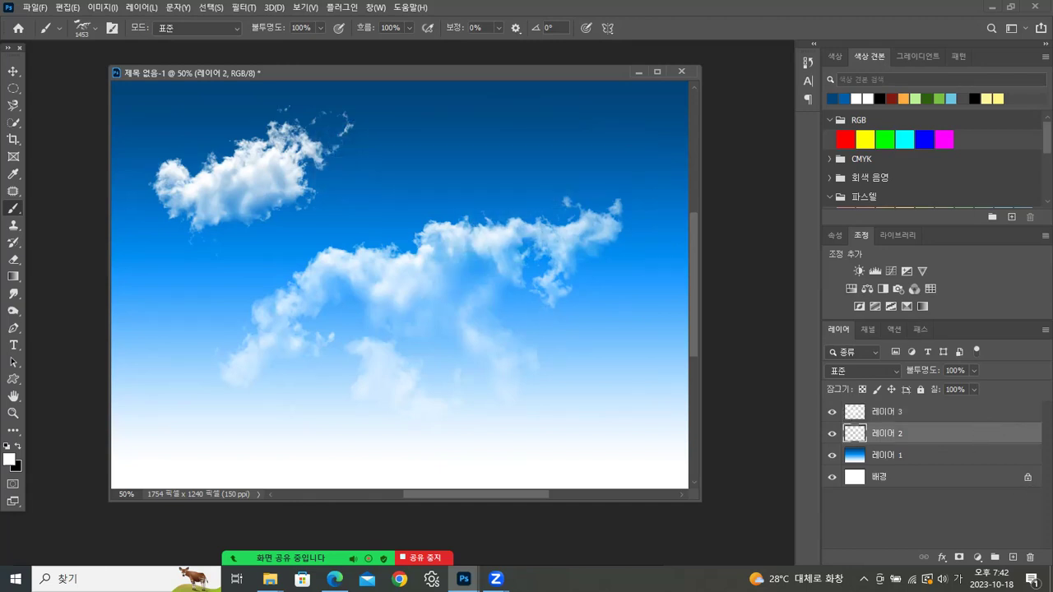
click(95, 28)
click(118, 266)
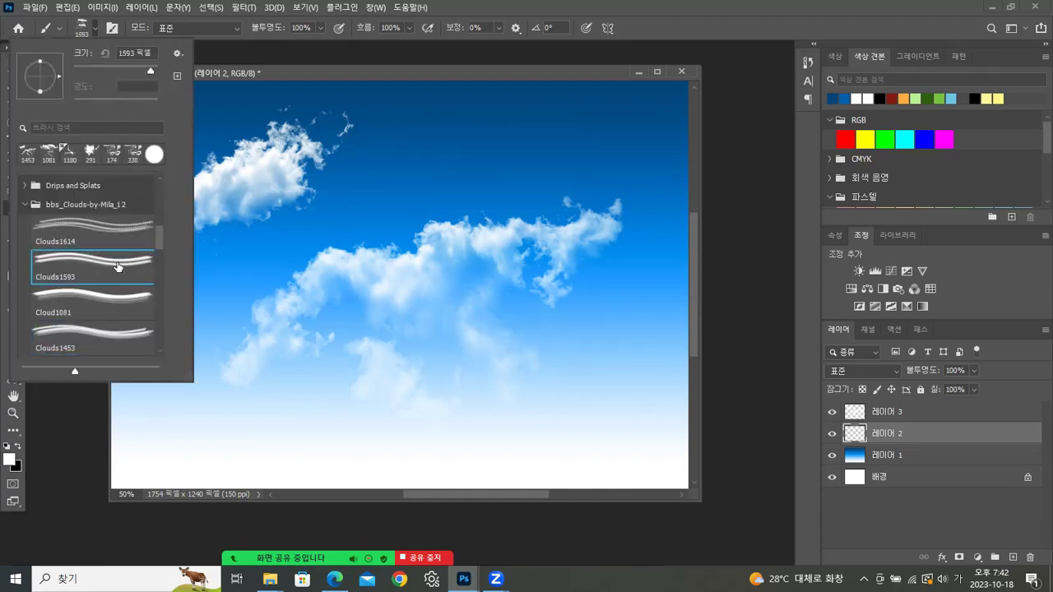
click(459, 297)
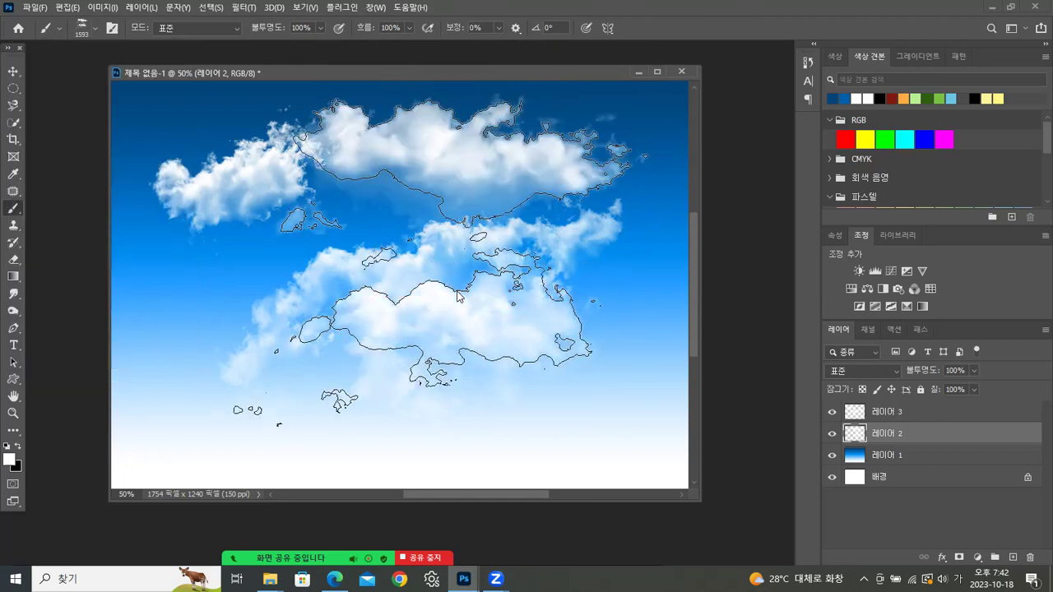
- Move the 레이어 2 clouds slightly to the right and the 레이어 3 clouds to the left to spread them across the sky
click(13, 72)
drag(488, 159, 488, 188)
key(ctrl+d)
key(ctrl+z)
key(ctrl+shift+z)
drag(868, 329, 905, 326)
click(852, 324)
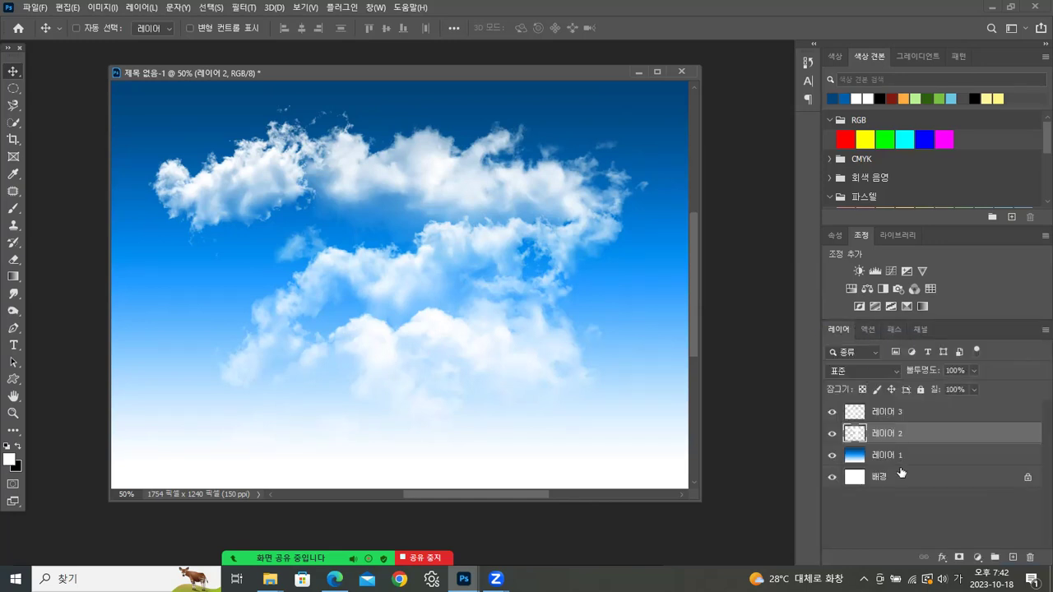
drag(436, 243, 445, 223)
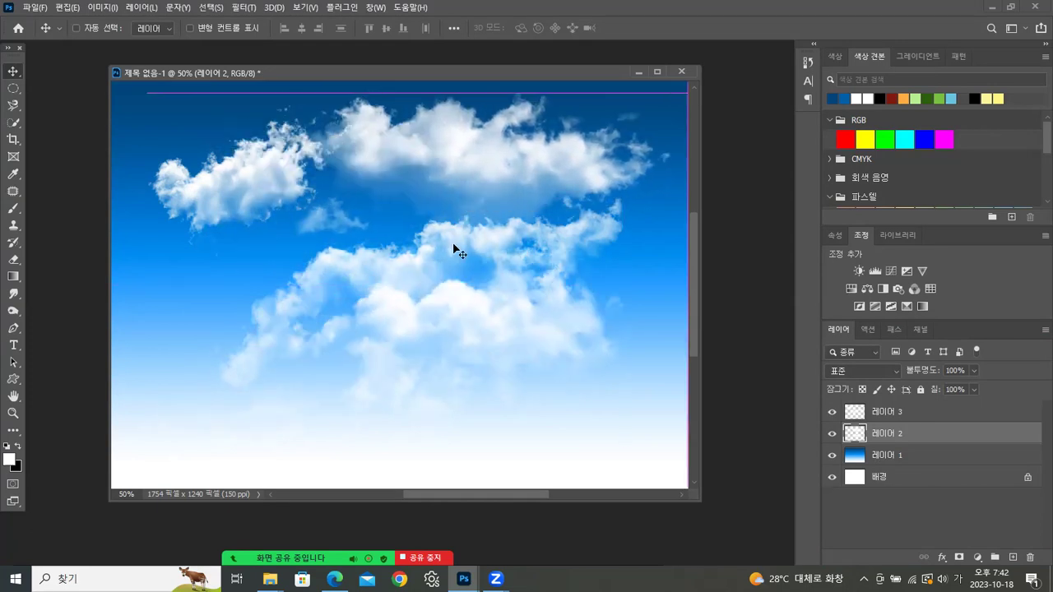
click(891, 415)
drag(399, 312, 316, 308)
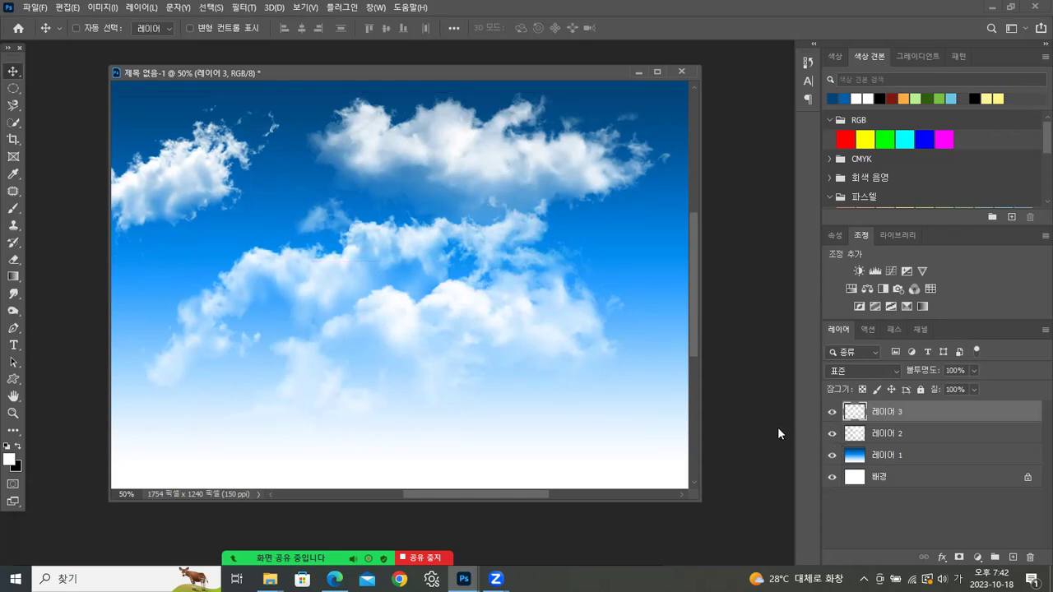
- Add a new layer with black as the foreground colour and load conceptart_tree_brushes.abr from the Downloads folder
click(1013, 559)
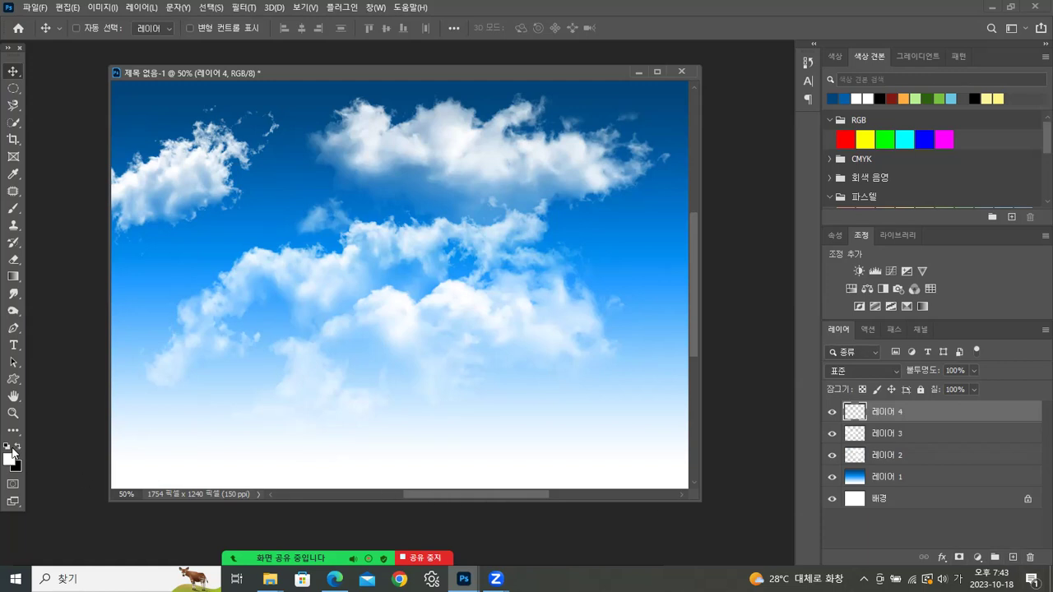
click(16, 448)
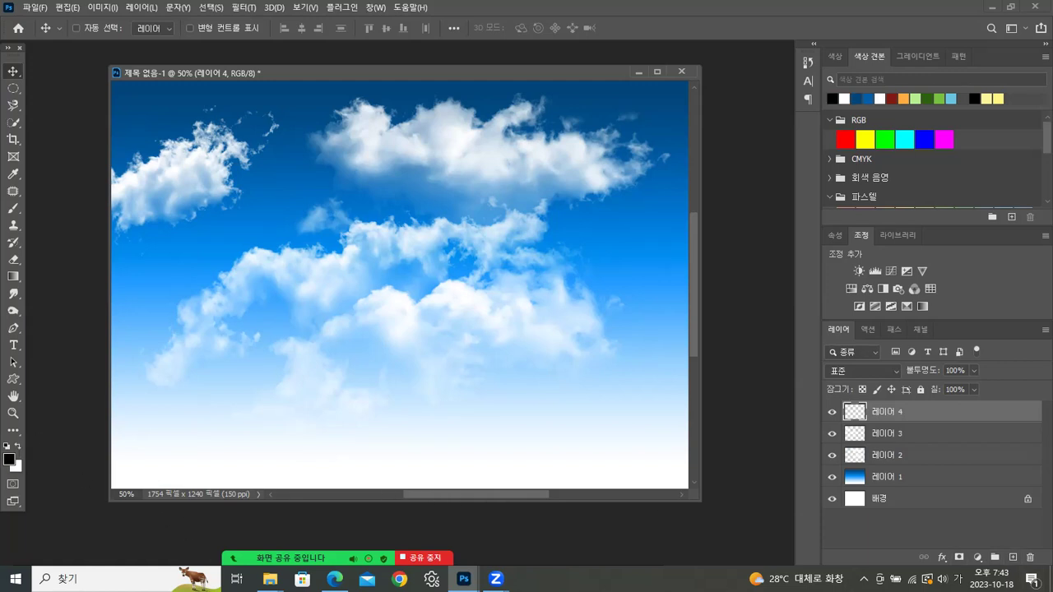
click(269, 579)
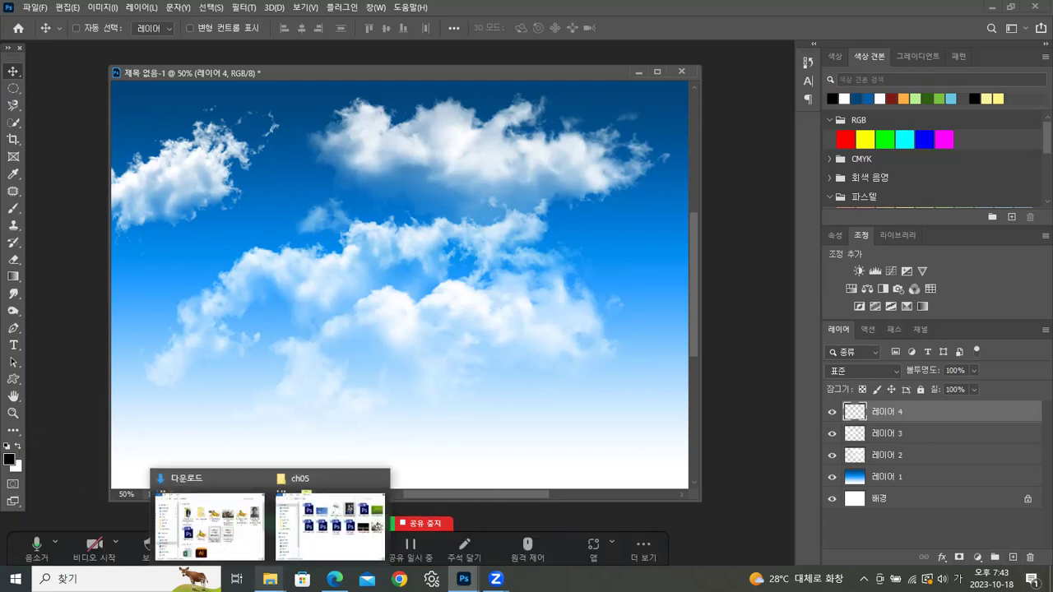
click(260, 554)
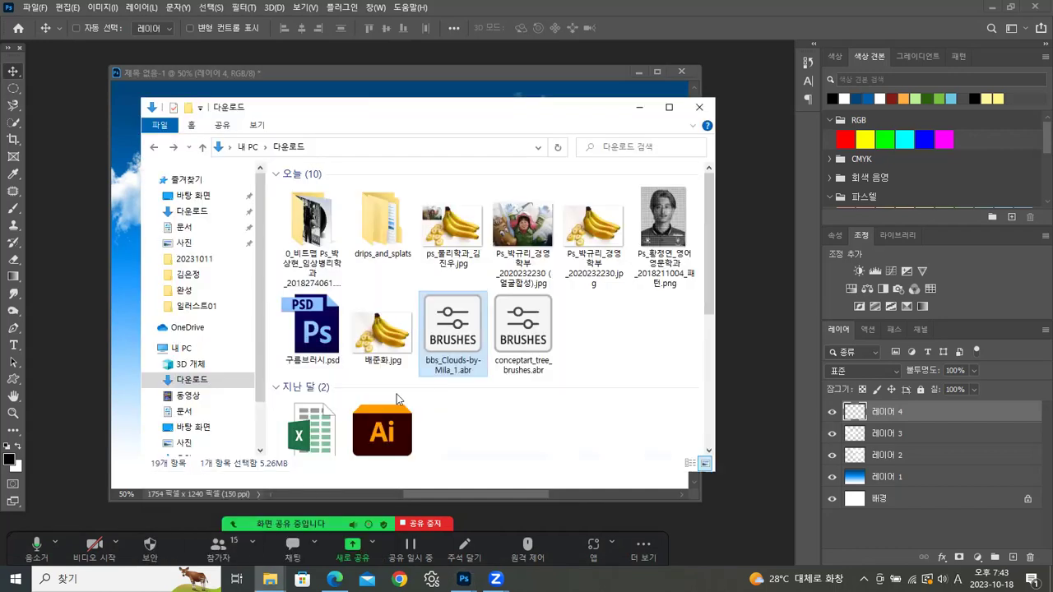
double_click(523, 333)
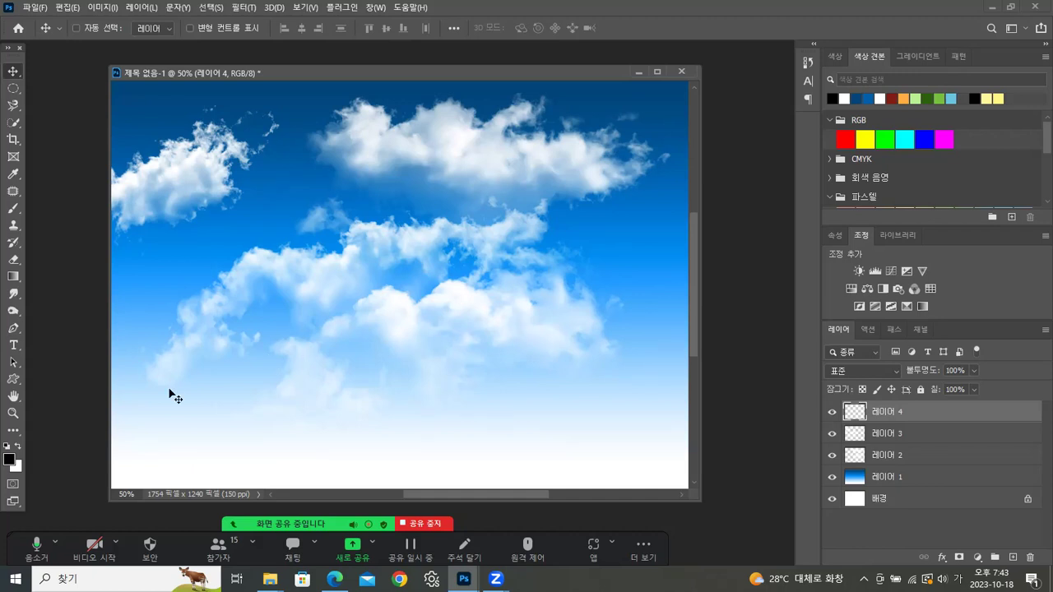
- Stamp a black tree at the lower centre of the canvas with Tree Brush 1 from conceptart_tree_brushes at 1000 pixels
click(15, 209)
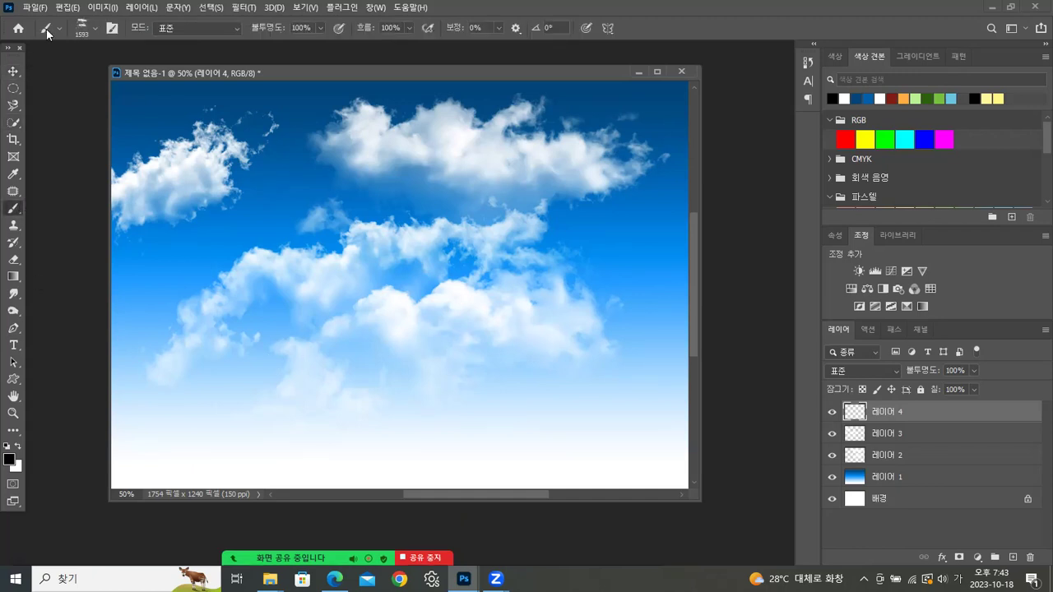
click(96, 28)
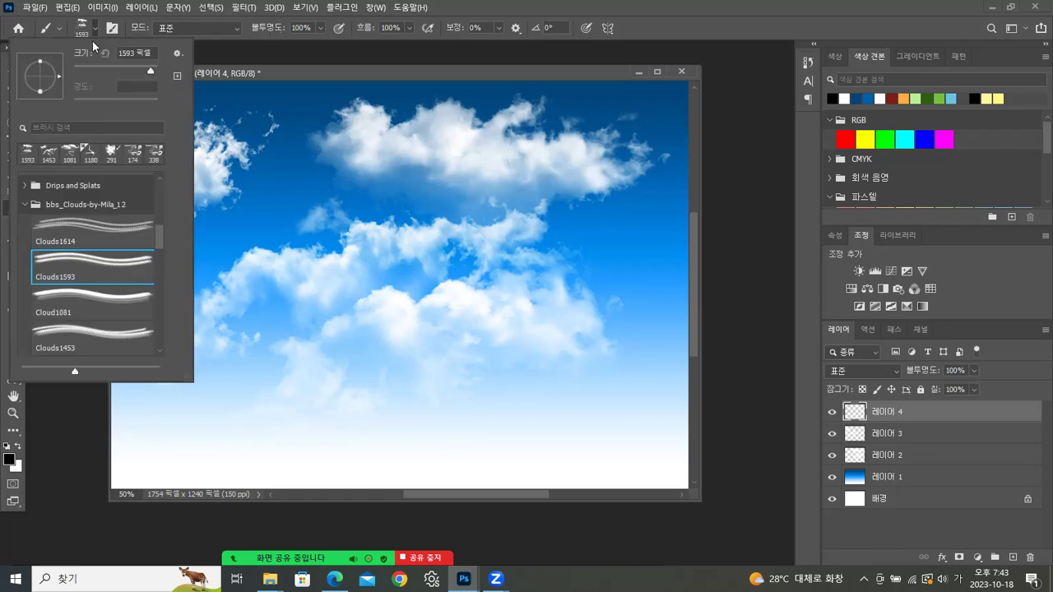
click(25, 204)
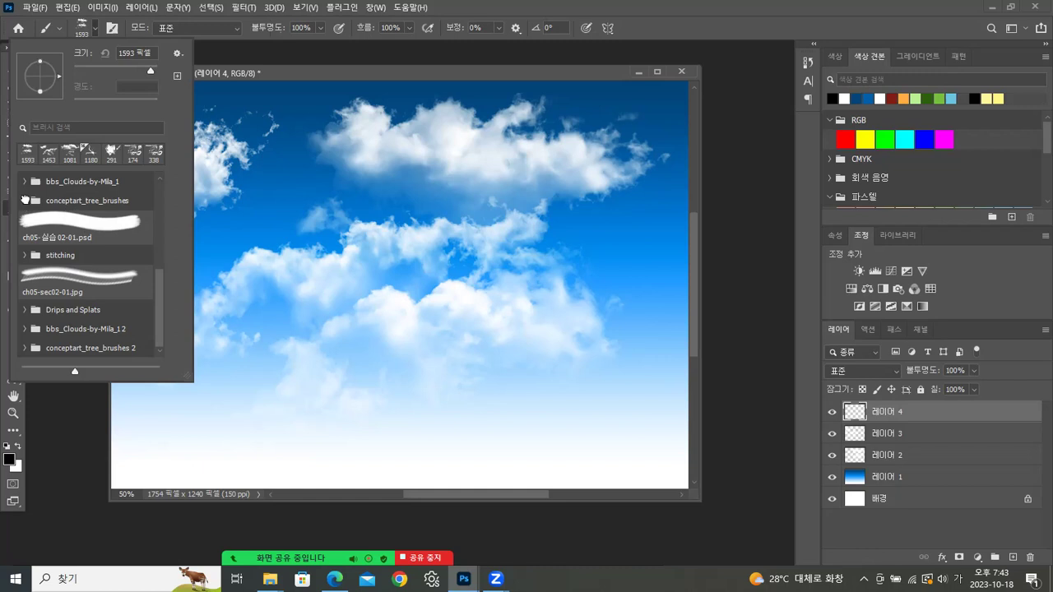
click(24, 200)
click(99, 223)
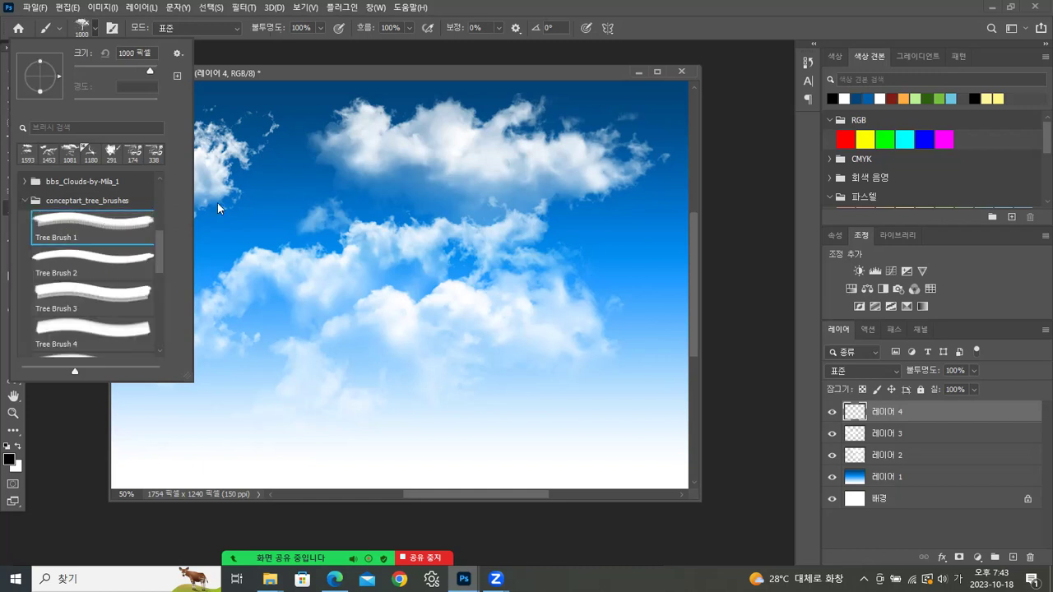
click(387, 358)
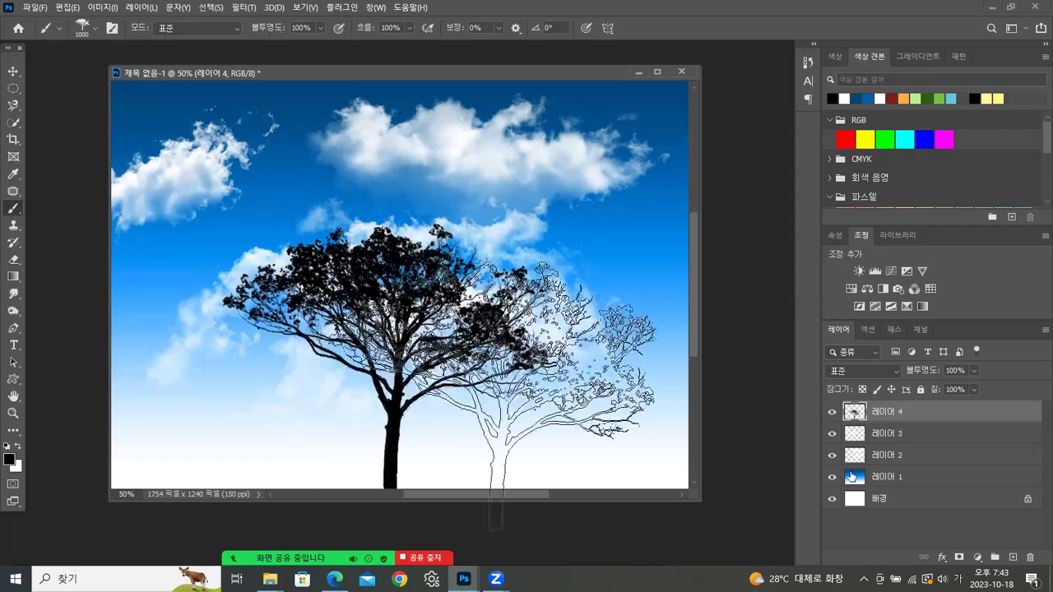
- Add a new layer and stamp a small black tree to the lower right of the large one with Tree Brush 2 at 291 pixels
click(1013, 558)
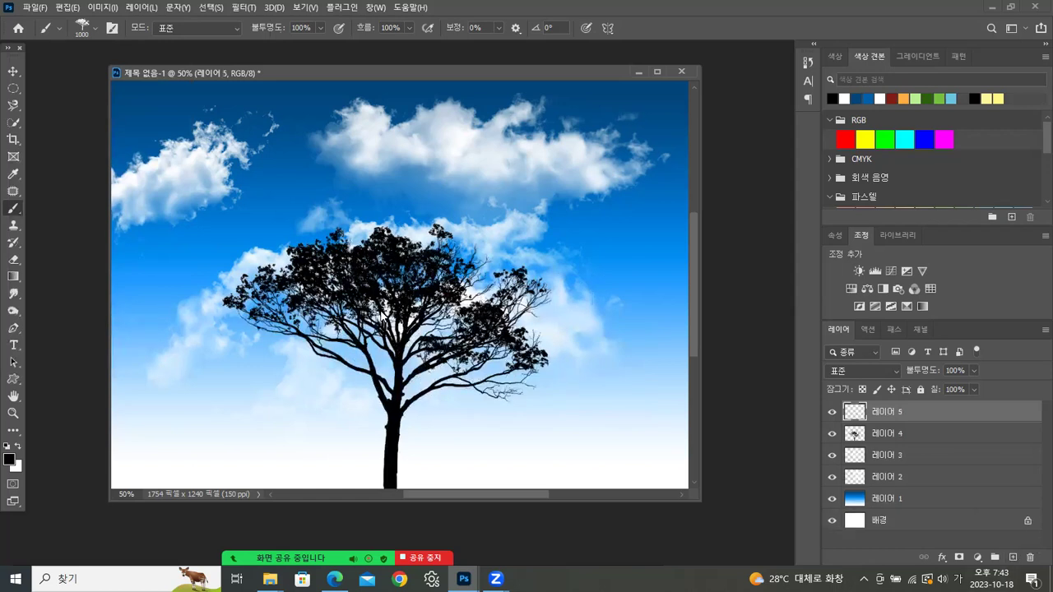
click(95, 29)
click(90, 260)
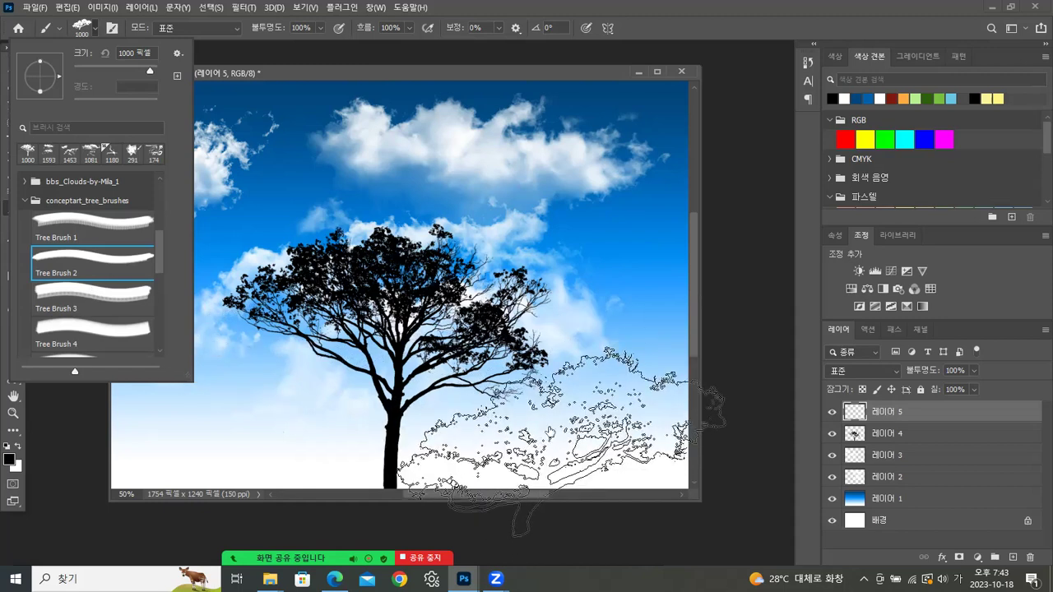
mouse_move(145, 68)
mouse_down()
mouse_move(126, 67)
mouse_move(141, 72)
mouse_up()
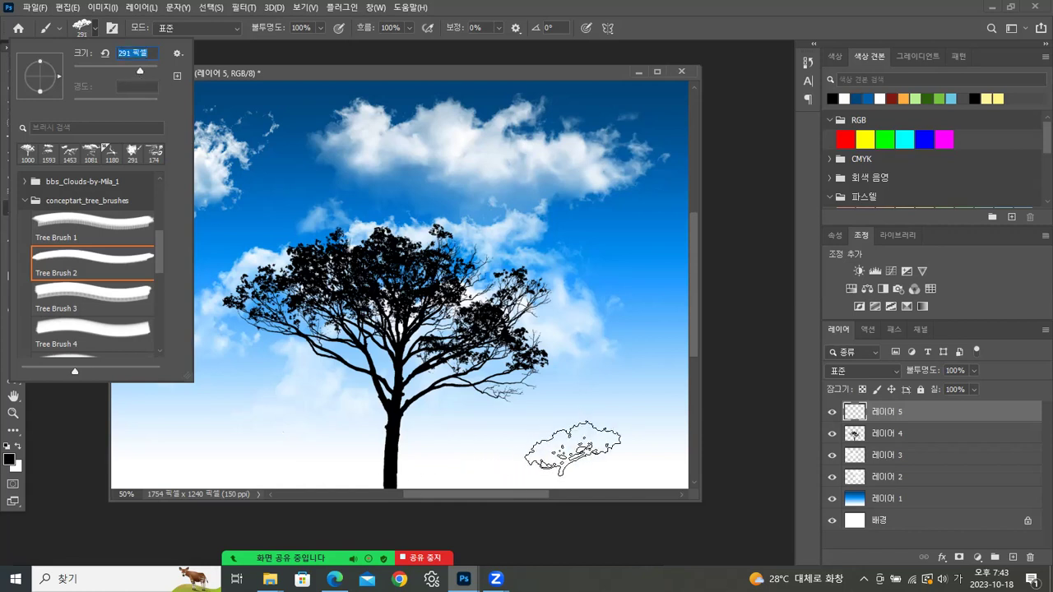
click(542, 464)
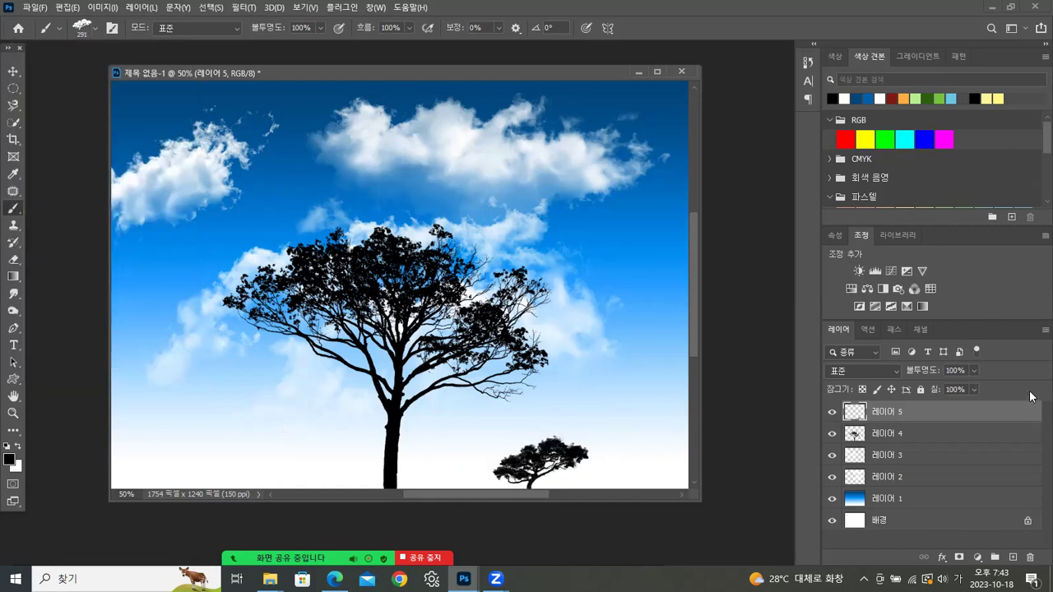
click(12, 73)
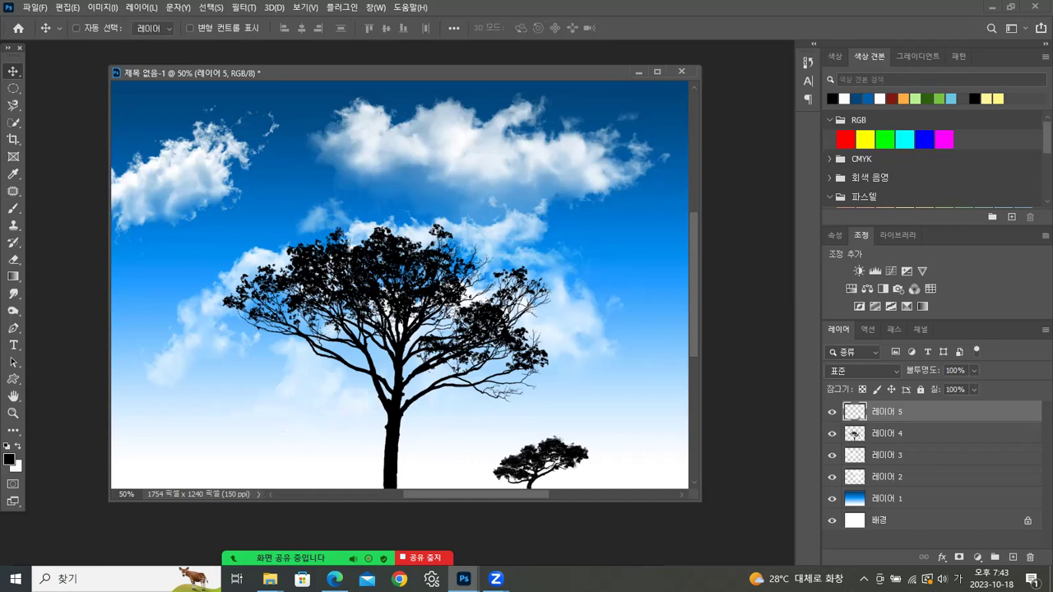
- Switch to the browser and look through the free brush and graphics collections on the Brusheezy home page
click(335, 579)
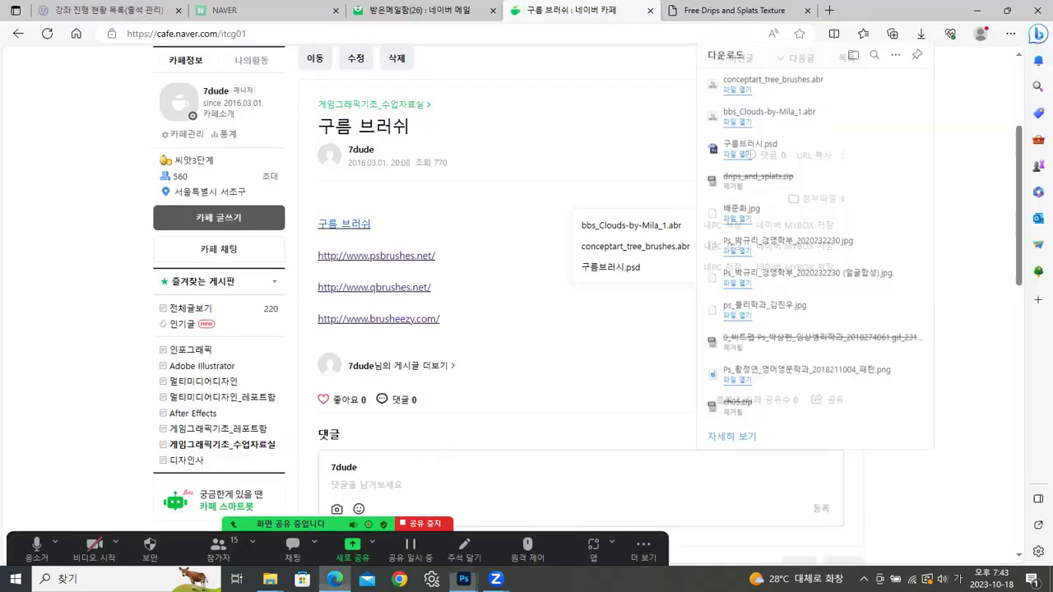
click(738, 16)
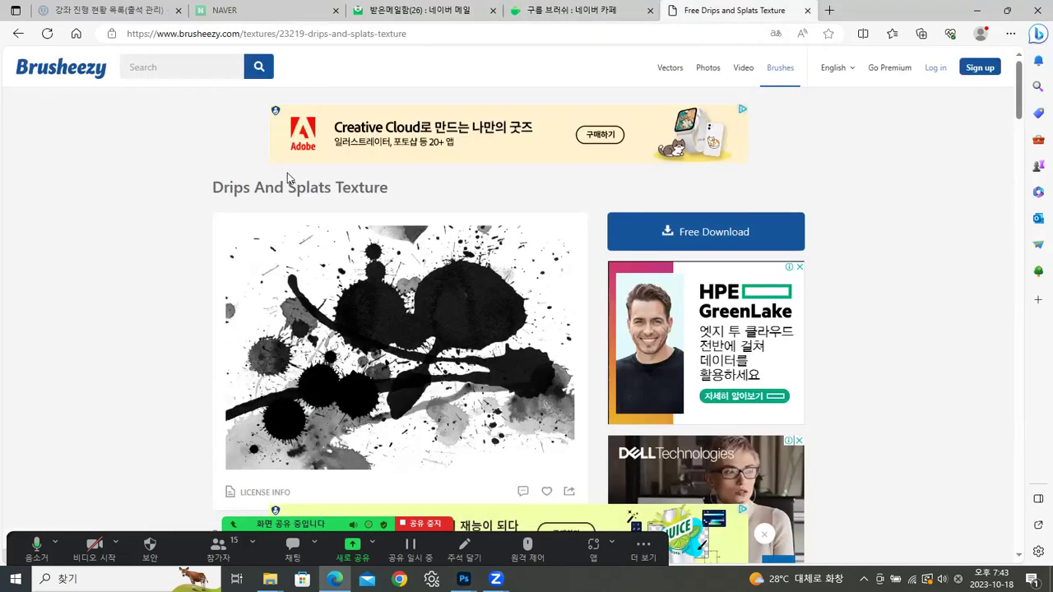
click(80, 76)
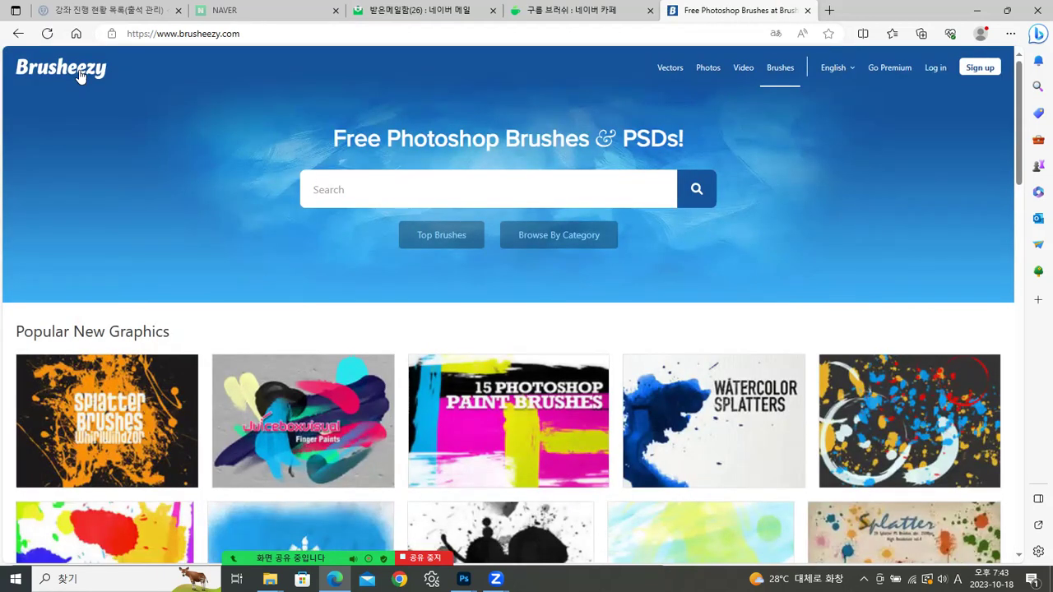
scroll(619, 332, down, 6)
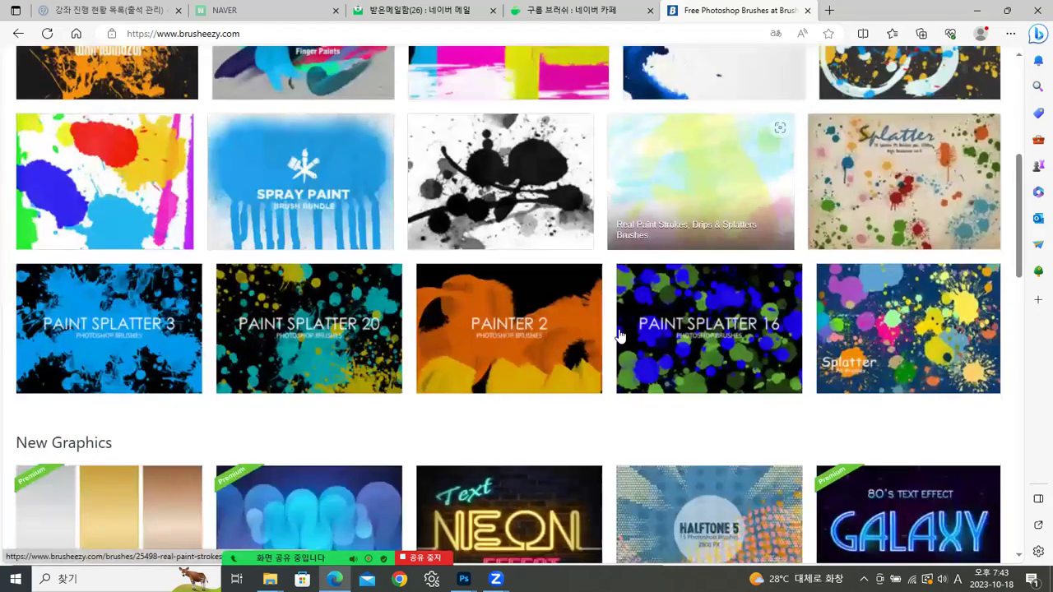
scroll(618, 331, down, 1)
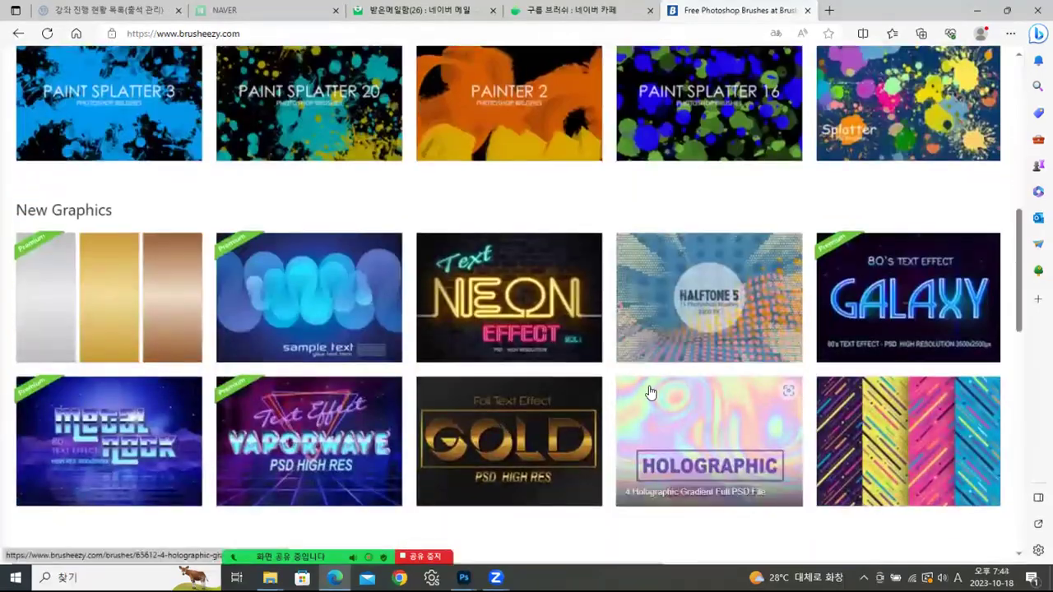
scroll(648, 391, down, 3)
scroll(648, 390, down, 6)
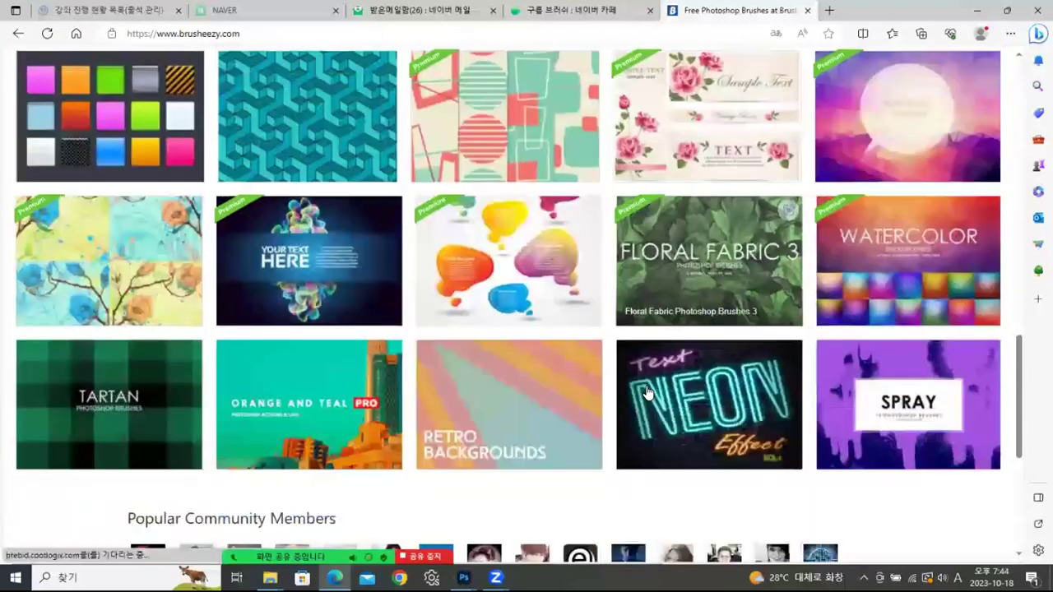
scroll(648, 391, down, 1)
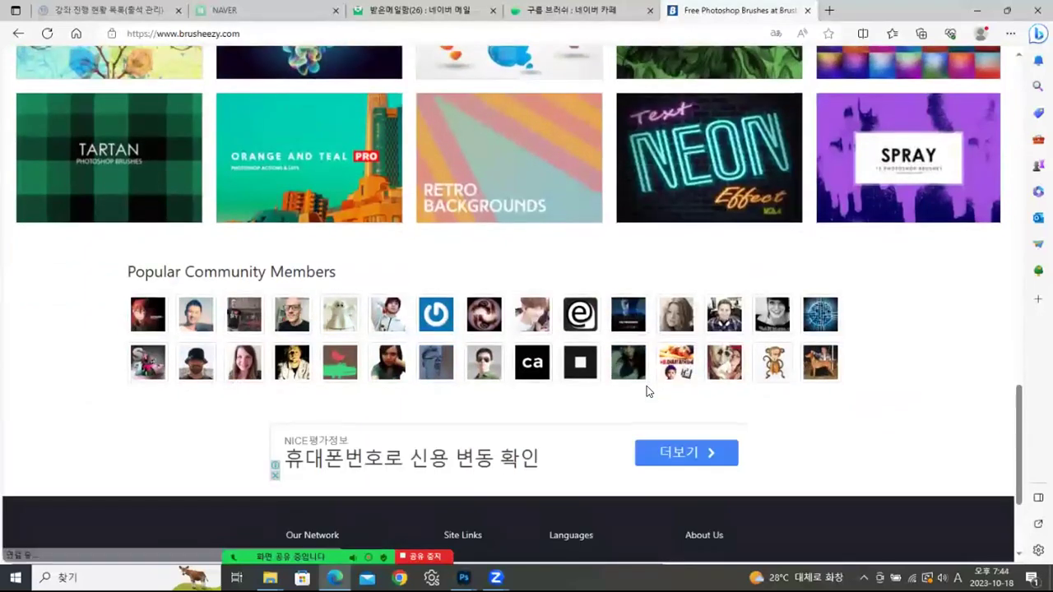
scroll(647, 386, up, 9)
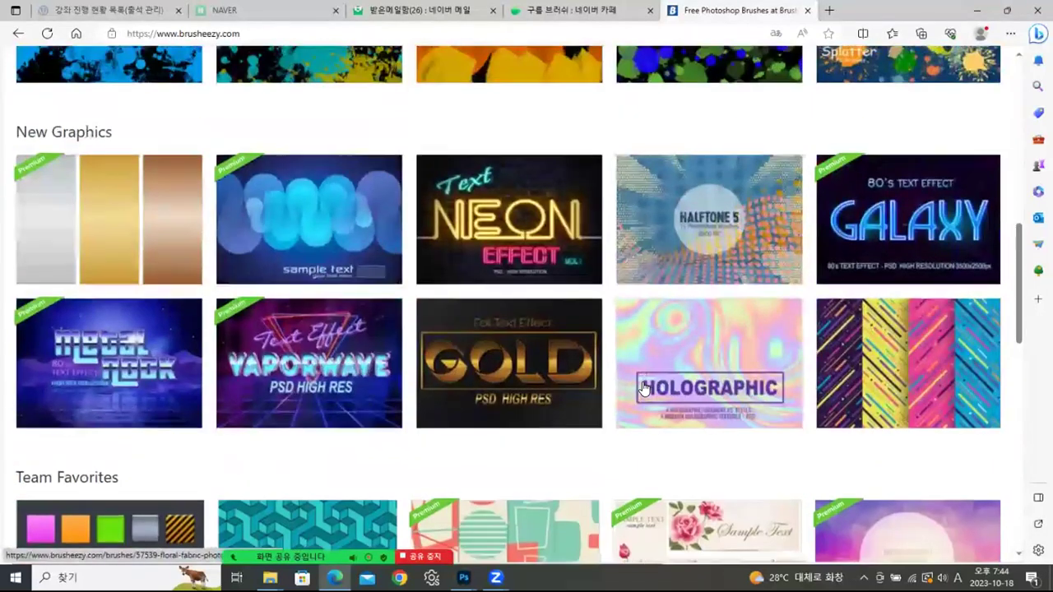
scroll(644, 387, up, 7)
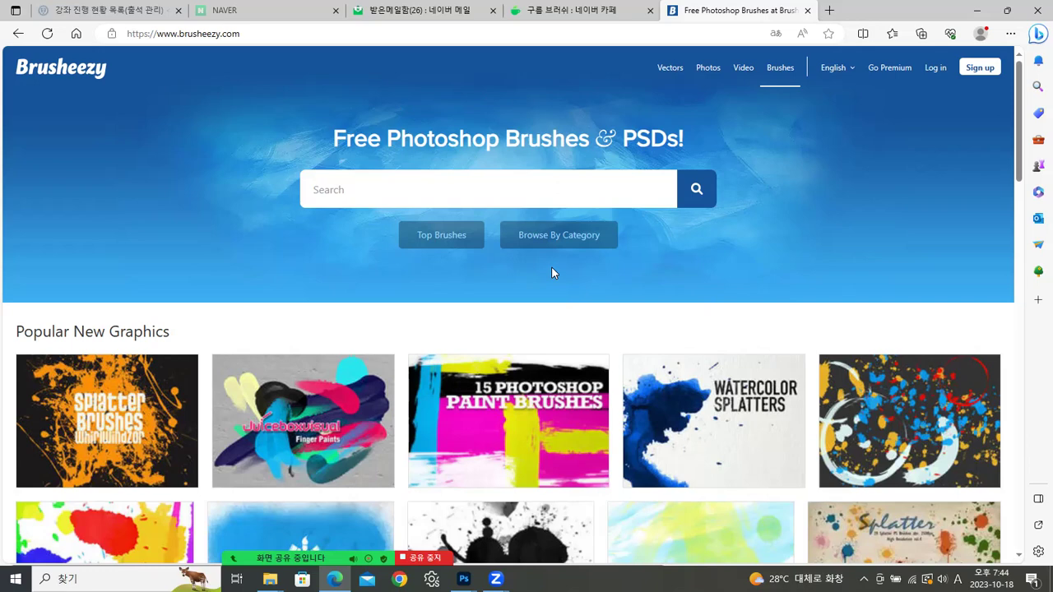
scroll(609, 257, down, 5)
scroll(608, 255, up, 4)
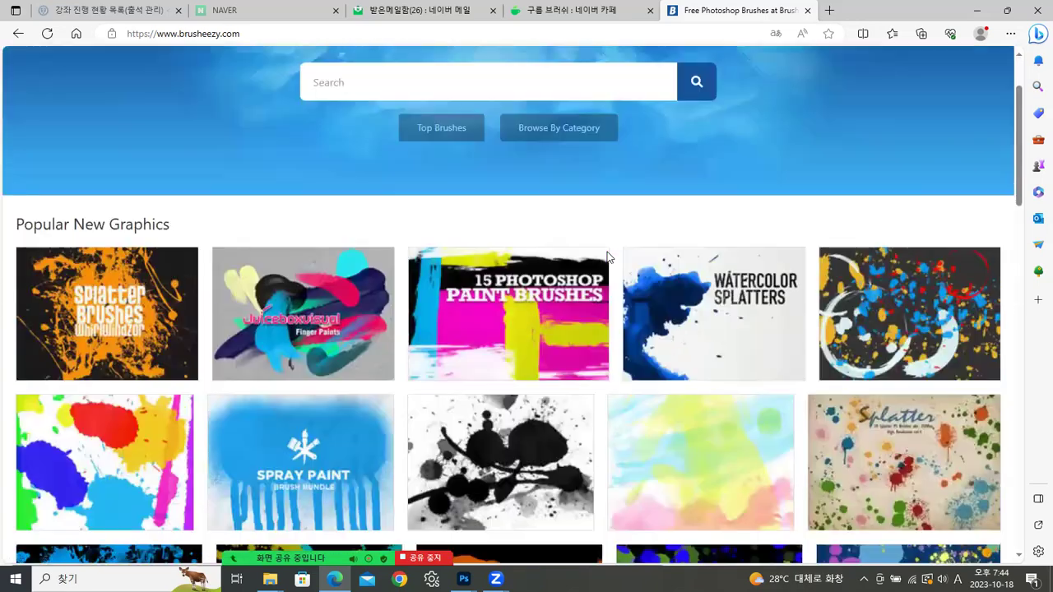
scroll(608, 255, down, 3)
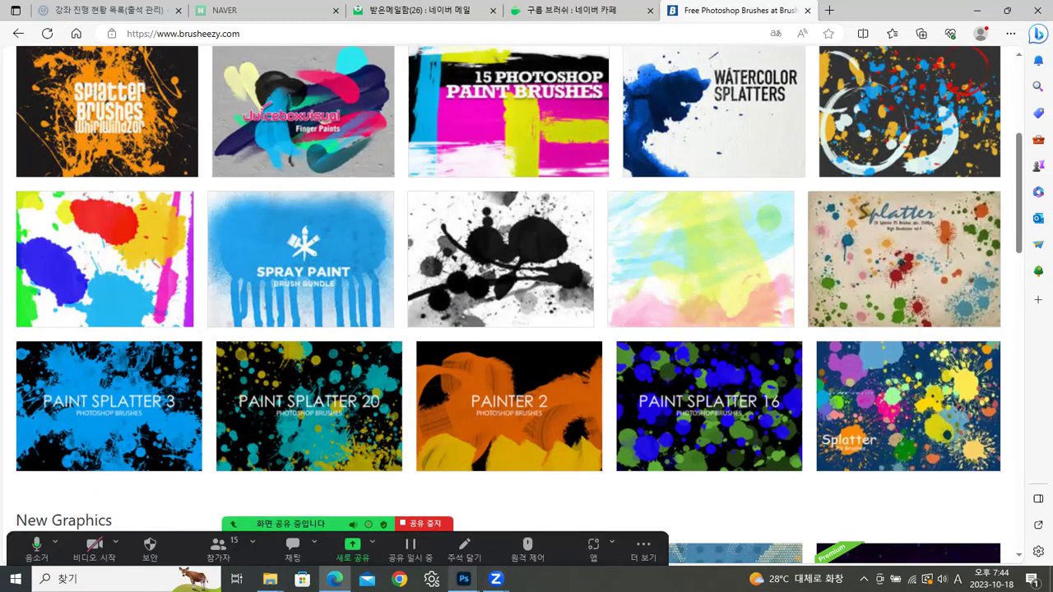
- Return to Photoshop and check the document's Image Size in centimetres and its resolution without changing it
click(464, 580)
drag(451, 76, 469, 72)
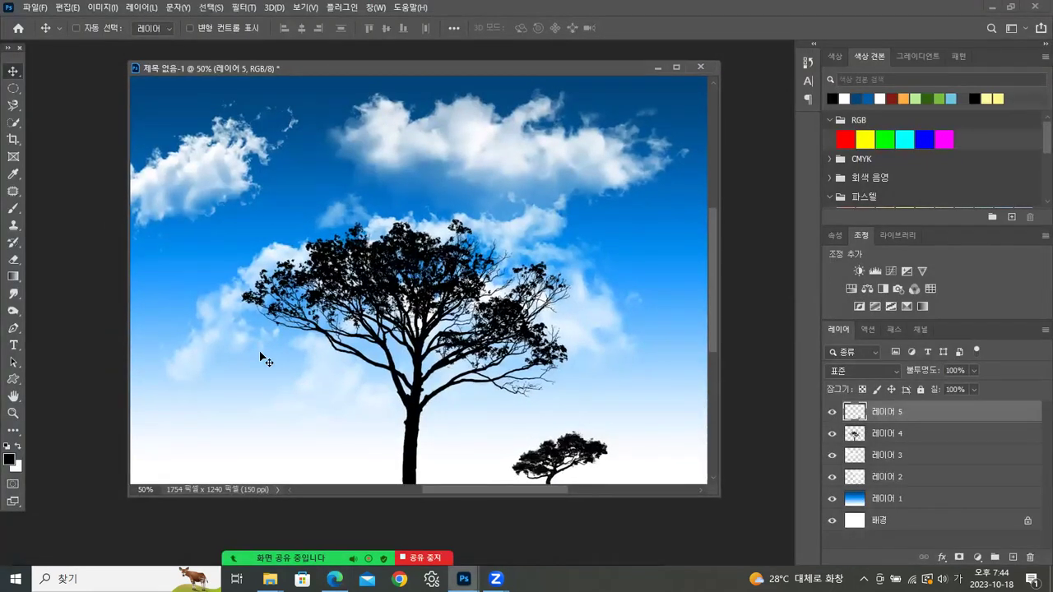
right_click(579, 66)
click(587, 82)
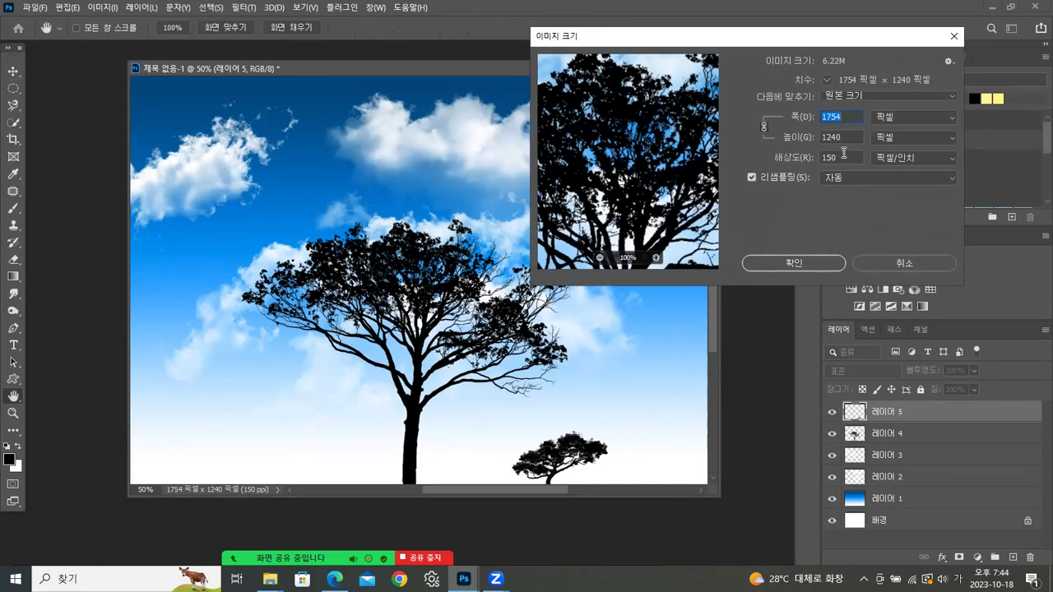
click(890, 116)
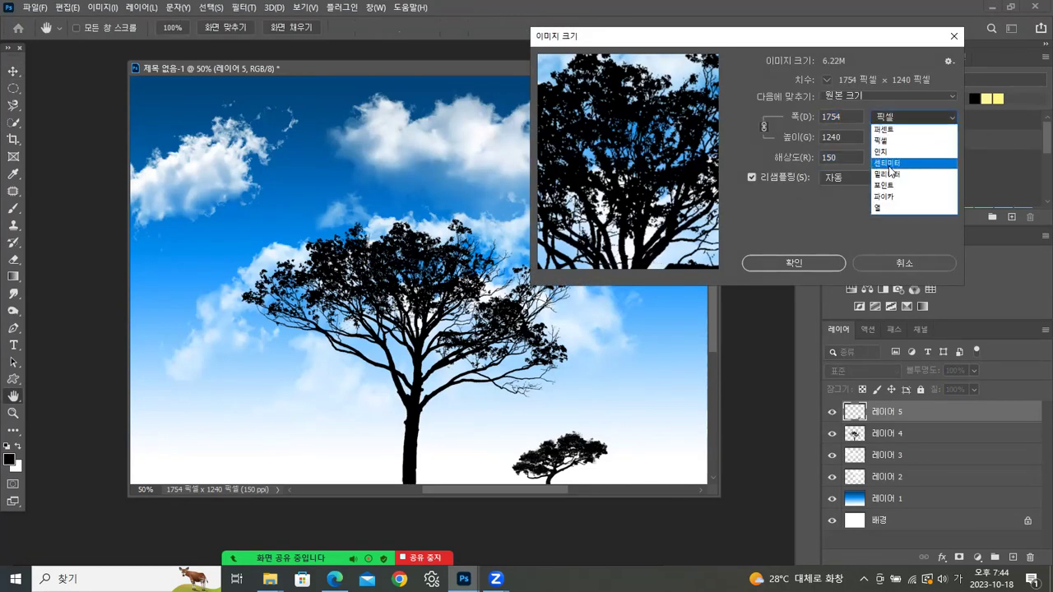
click(889, 163)
drag(845, 117, 782, 124)
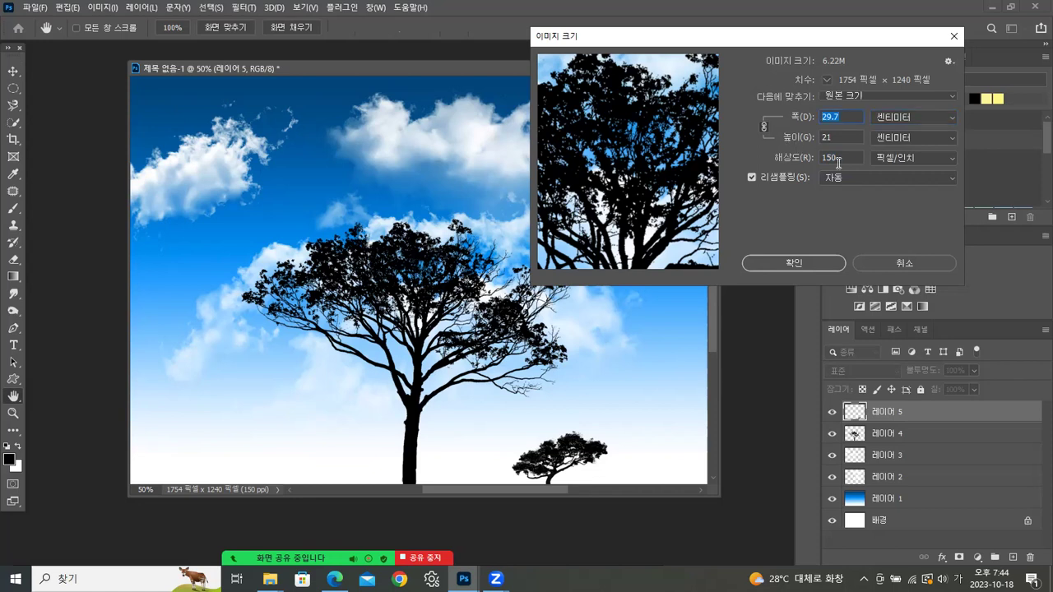
double_click(836, 156)
click(684, 198)
click(880, 264)
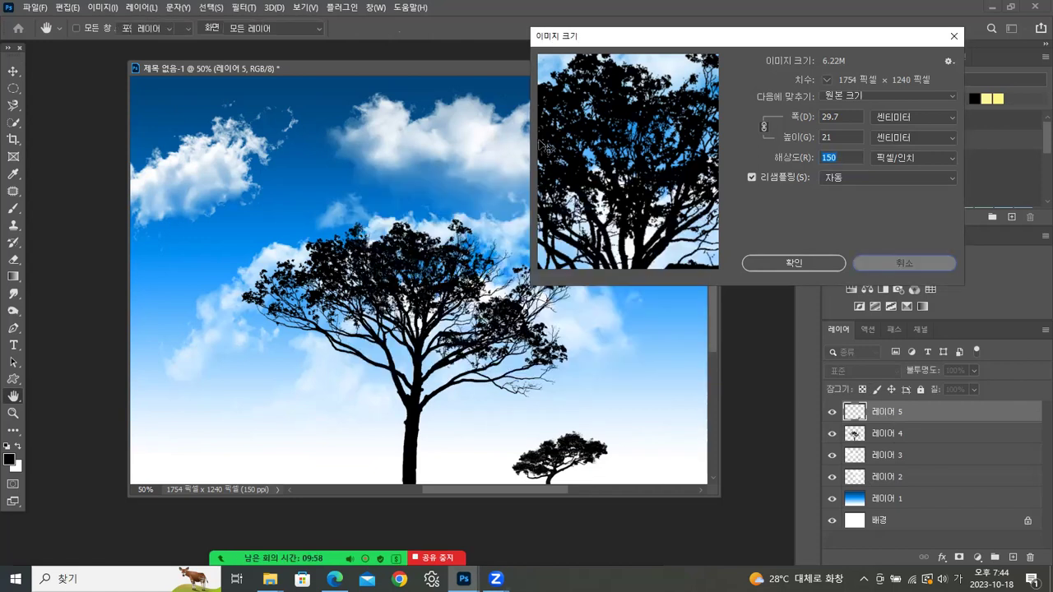
- Save a copy of the document in Photoshop format with layers as 외부브러시응용.psd in the 완성 folder
click(35, 11)
click(62, 186)
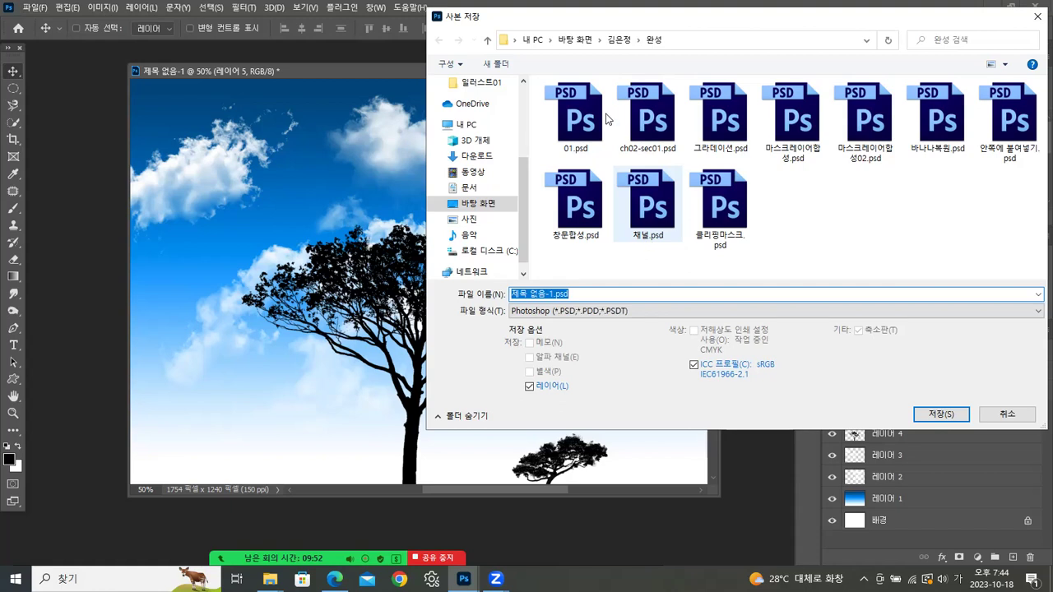
drag(640, 20, 713, 19)
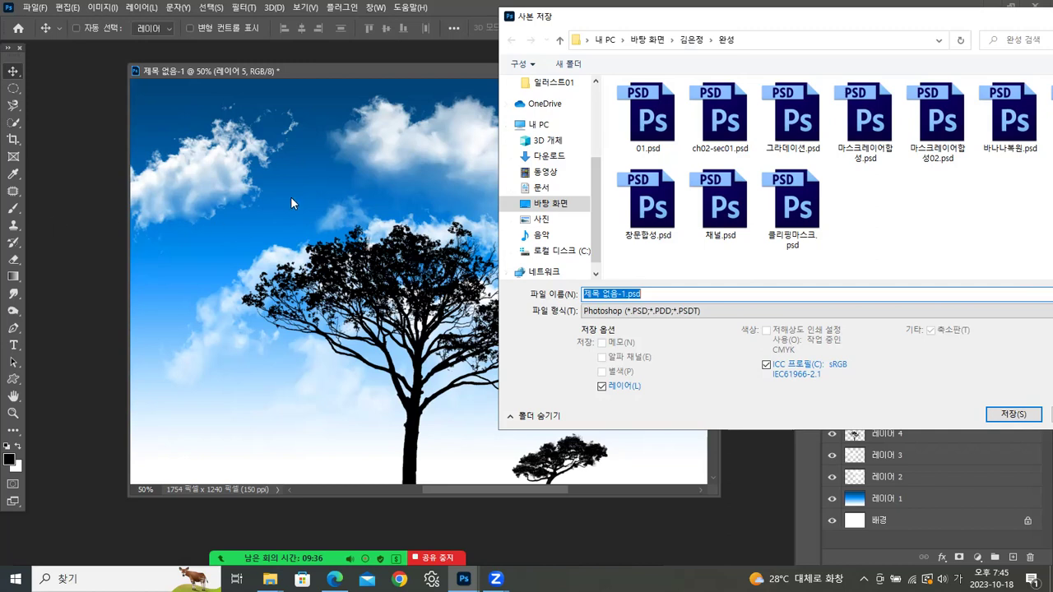
drag(725, 24, 696, 24)
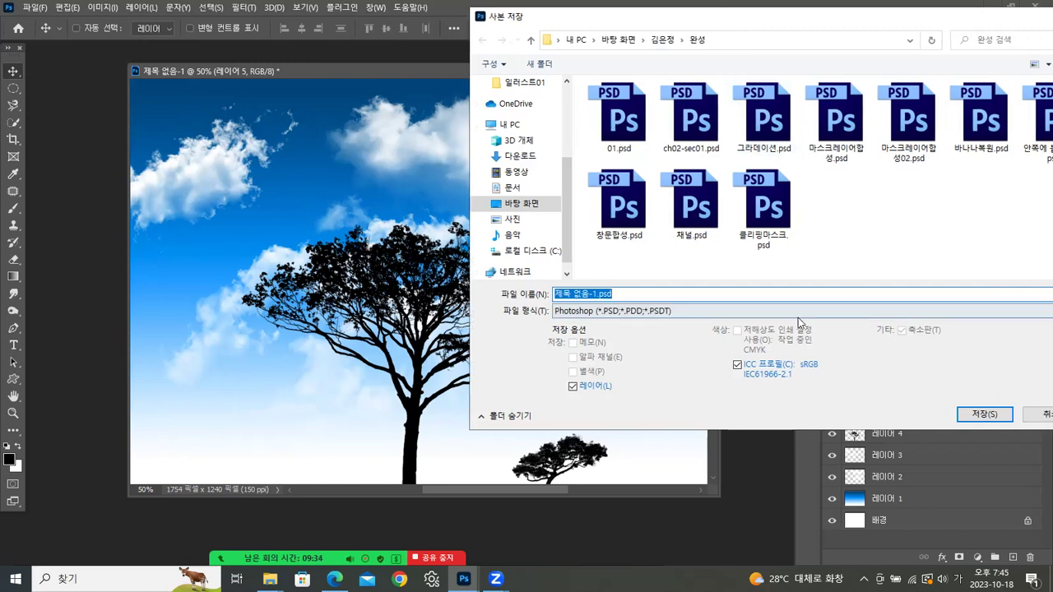
drag(596, 295, 521, 305)
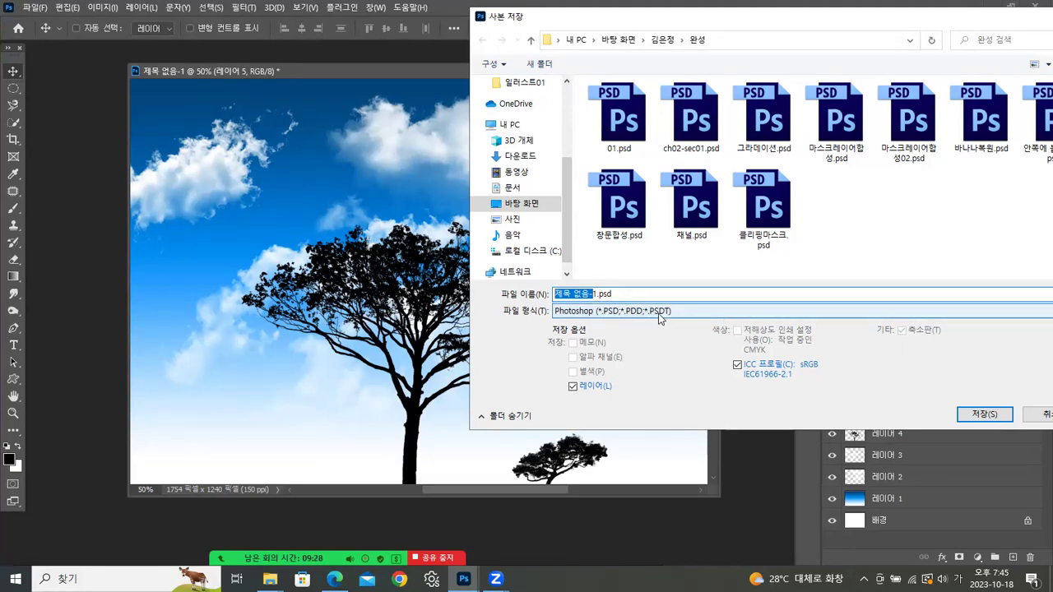
drag(598, 294, 466, 299)
text(오)
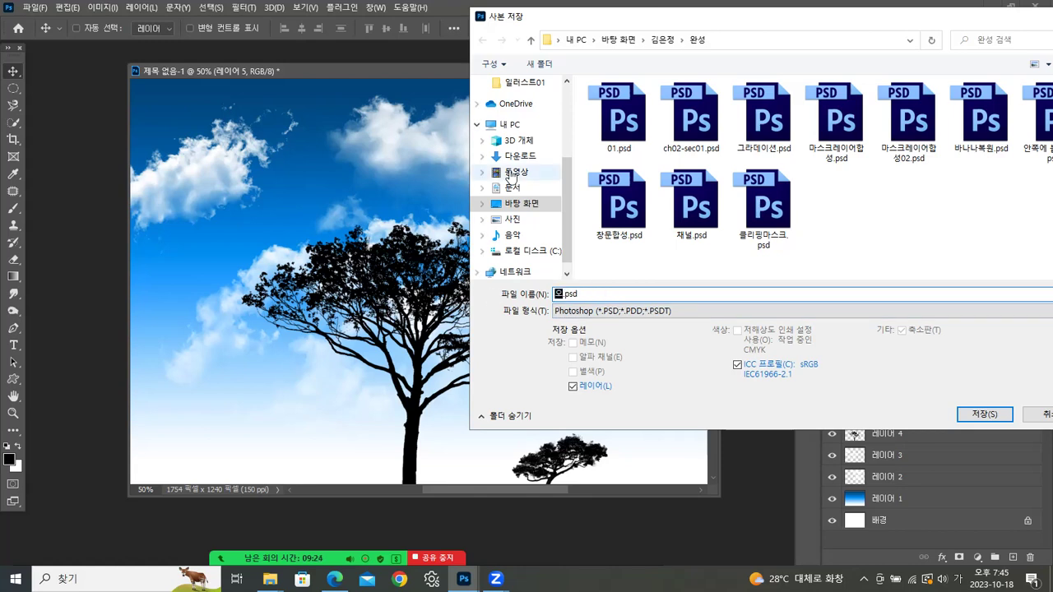
text(부브러시용)
text(용모)
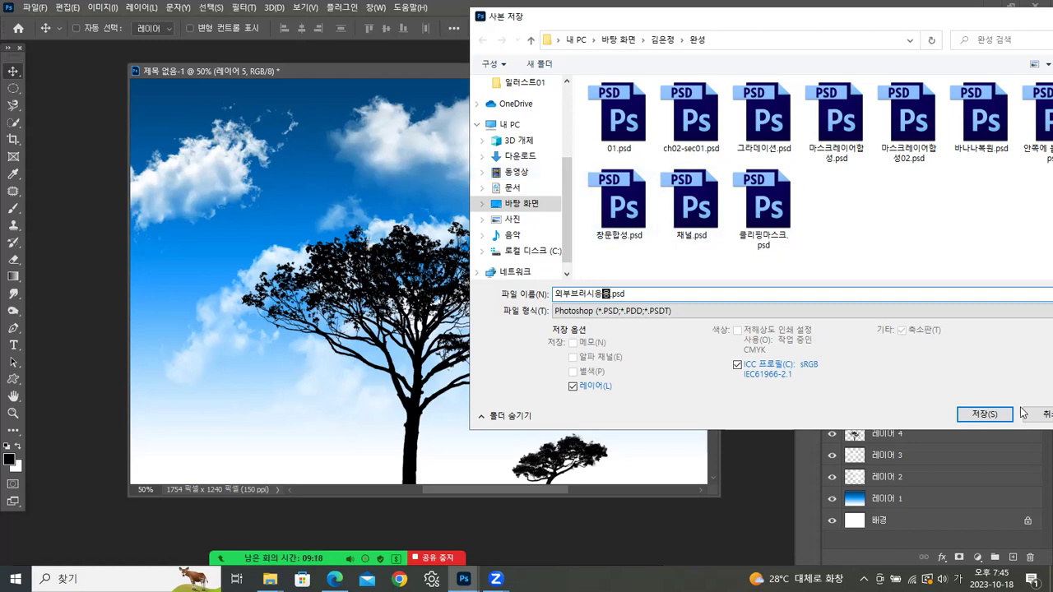
click(991, 414)
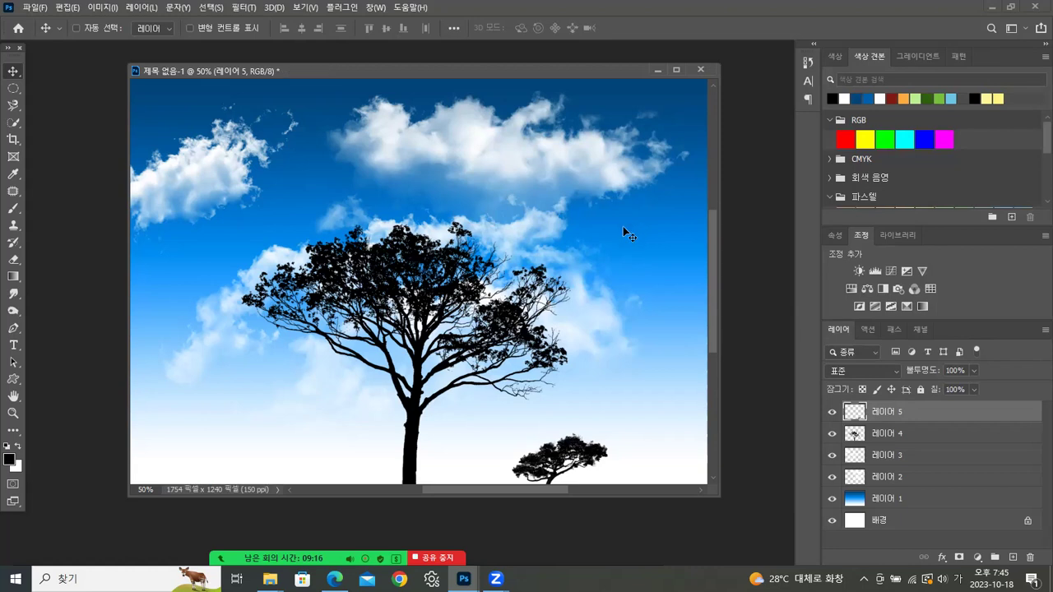
- Render a Lens Flare on the gradient layer 레이어 1 with the 105mm prime lens at 100% brightness, centred in the upper-right sky
drag(485, 71, 449, 67)
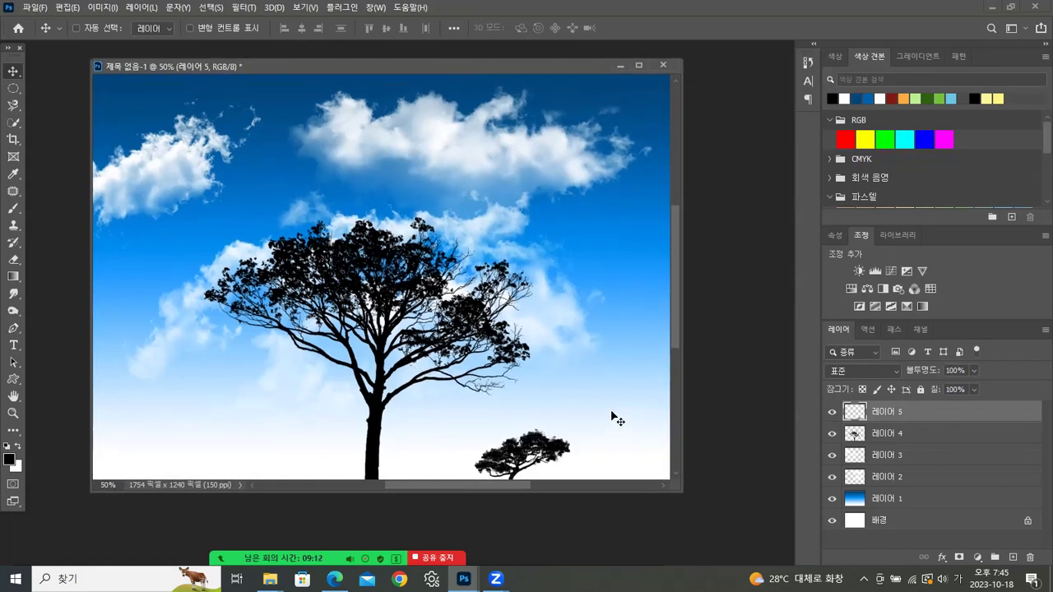
click(932, 499)
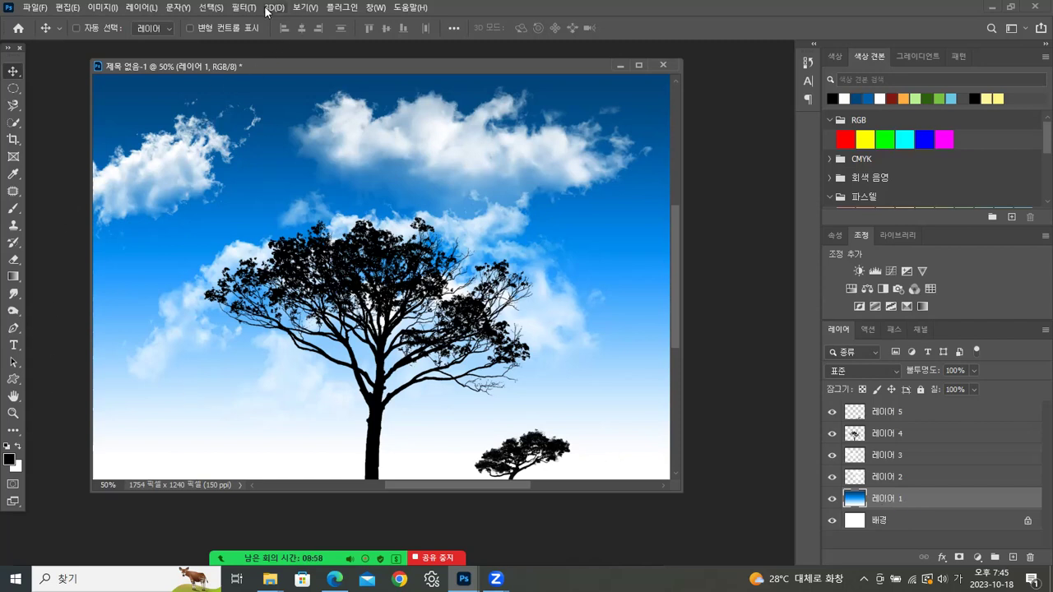
click(241, 8)
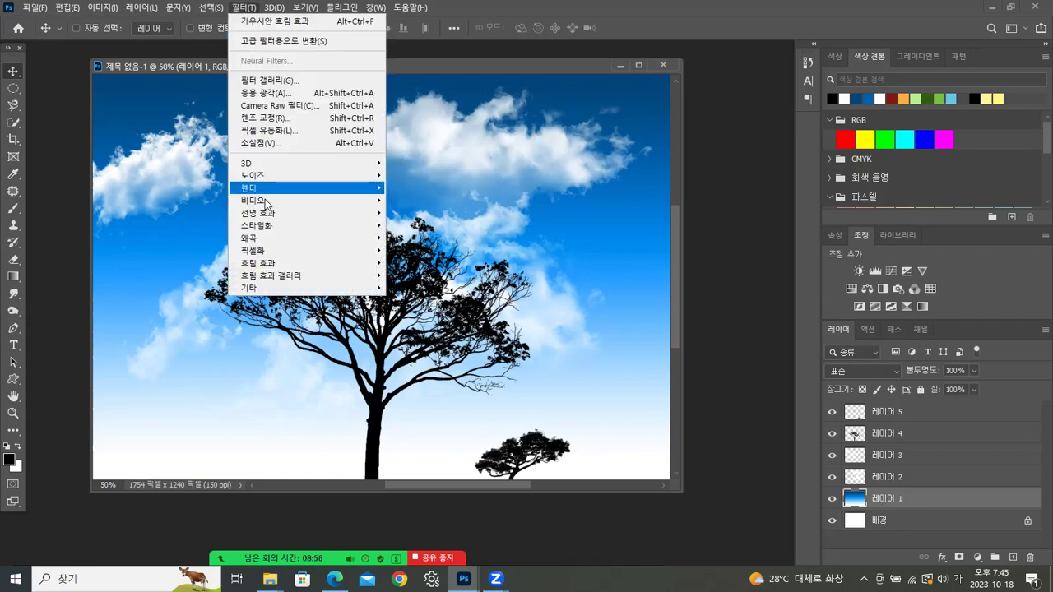
mouse_move(270, 193)
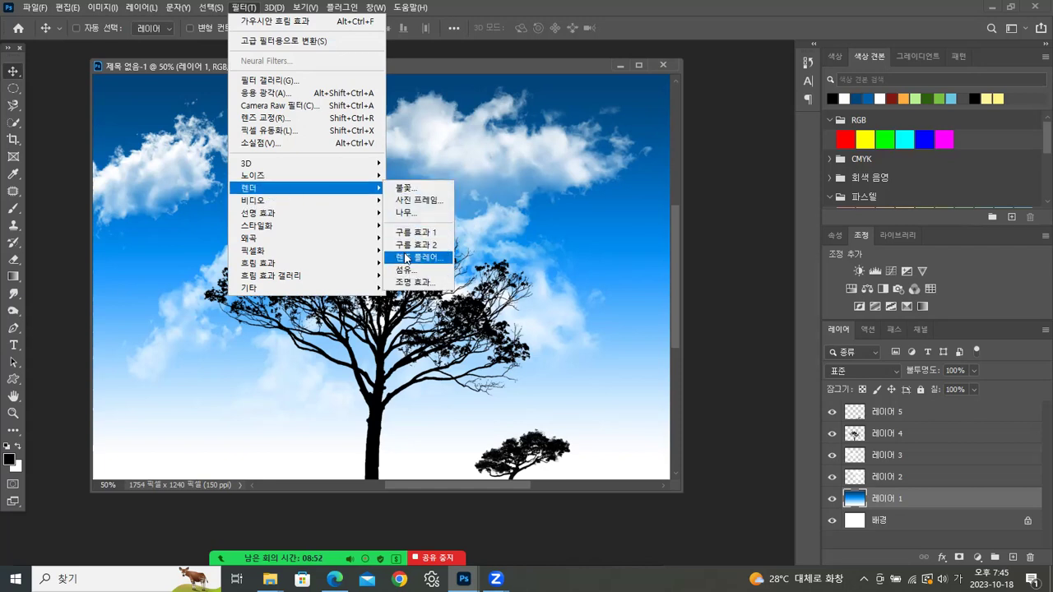
click(405, 258)
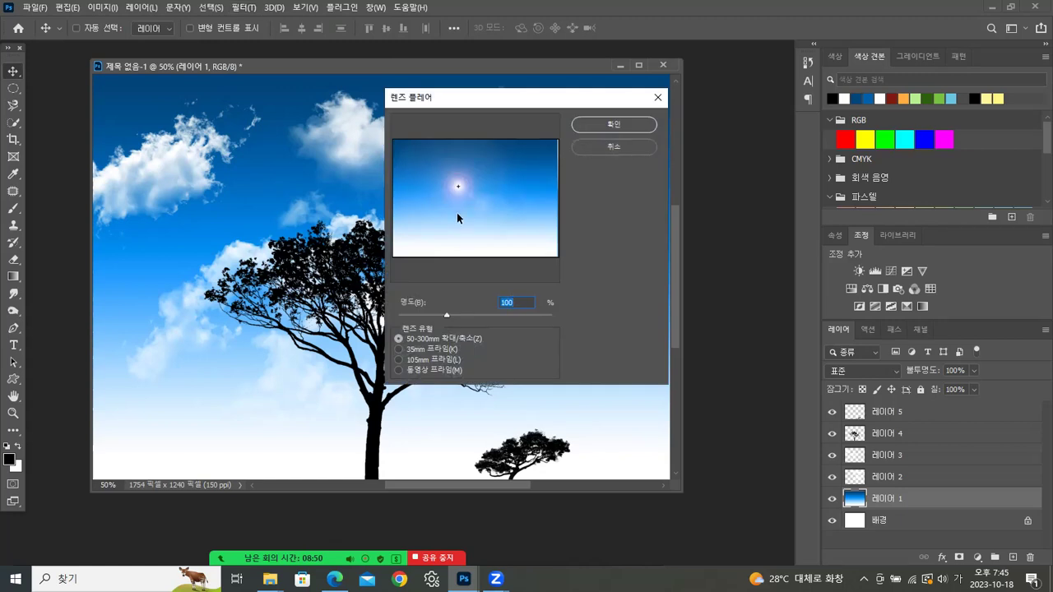
click(499, 186)
click(516, 182)
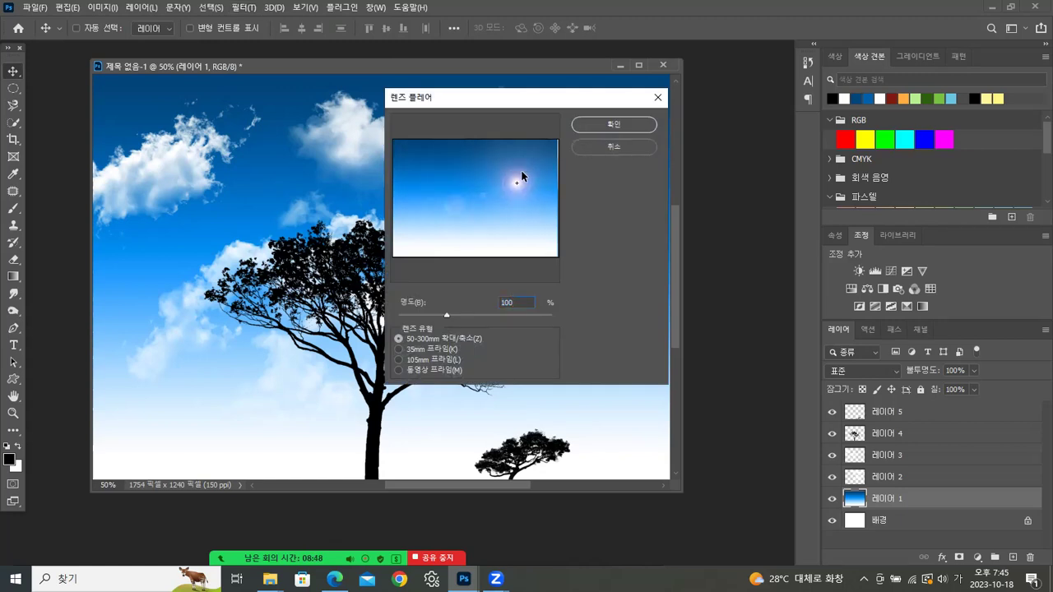
click(399, 359)
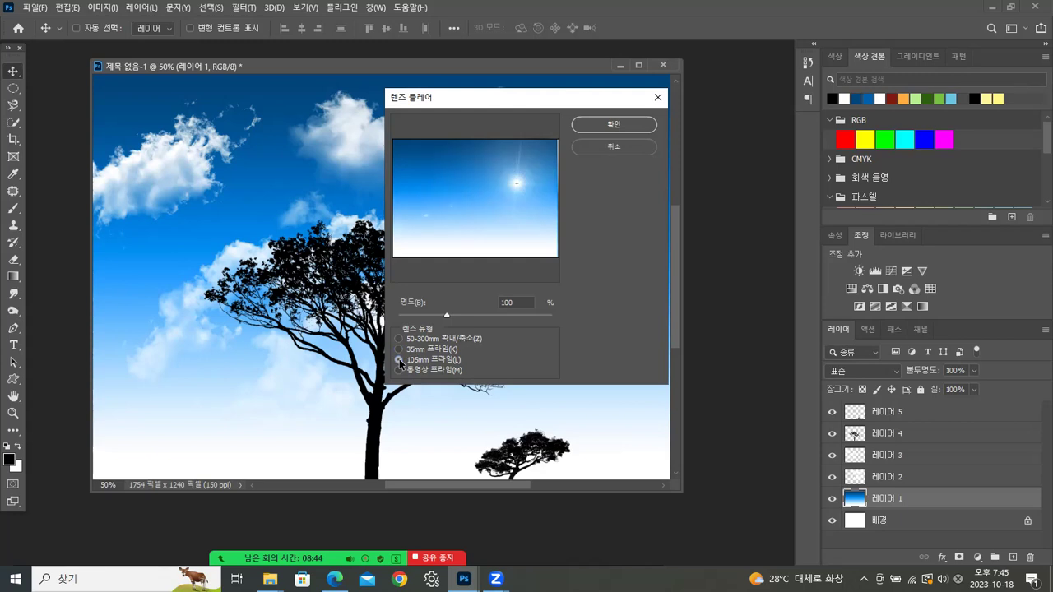
drag(543, 97, 894, 111)
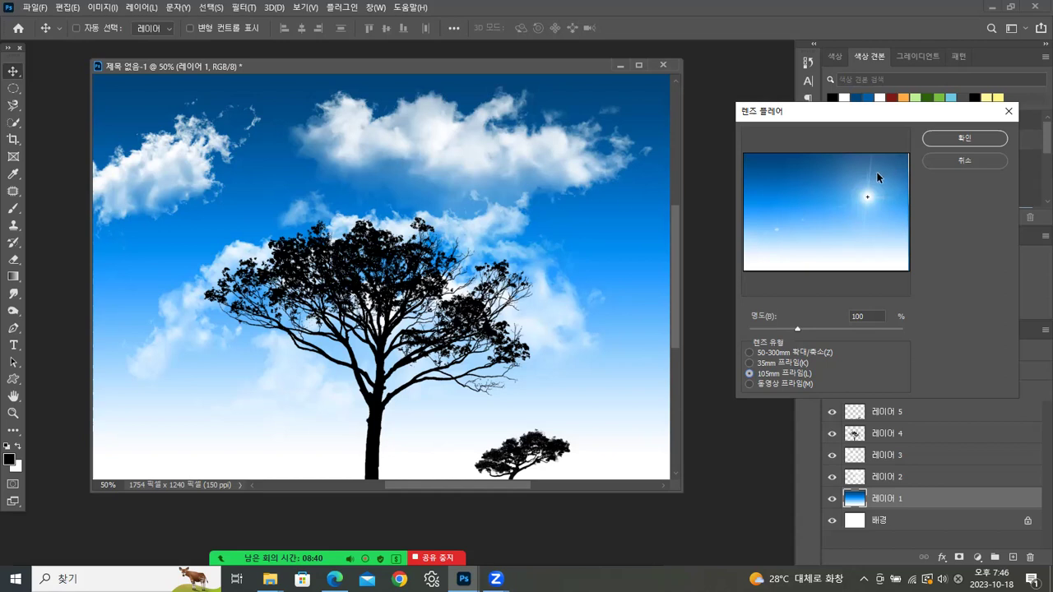
drag(881, 178, 877, 188)
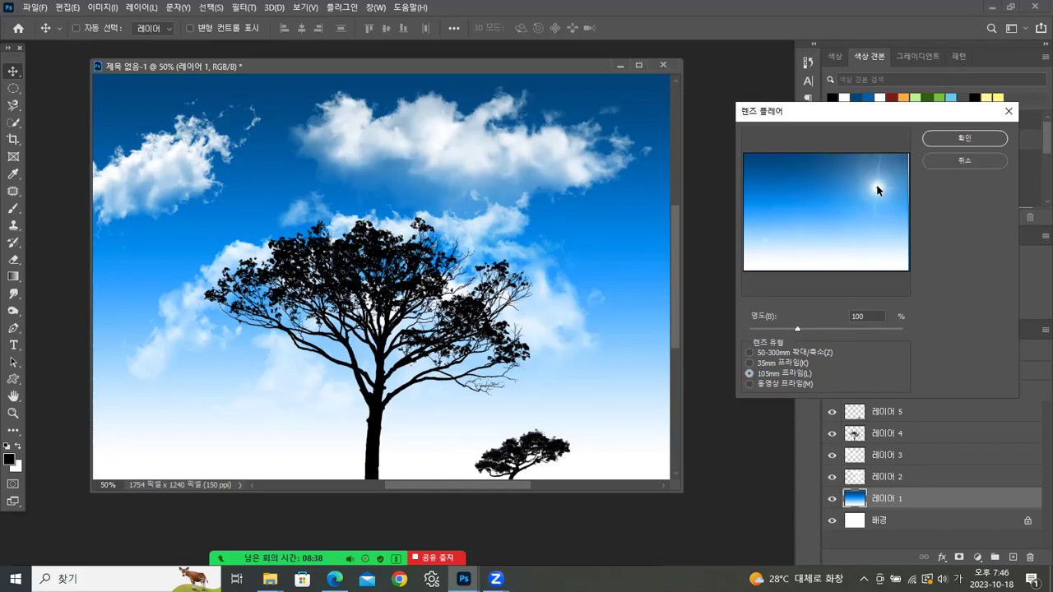
click(957, 139)
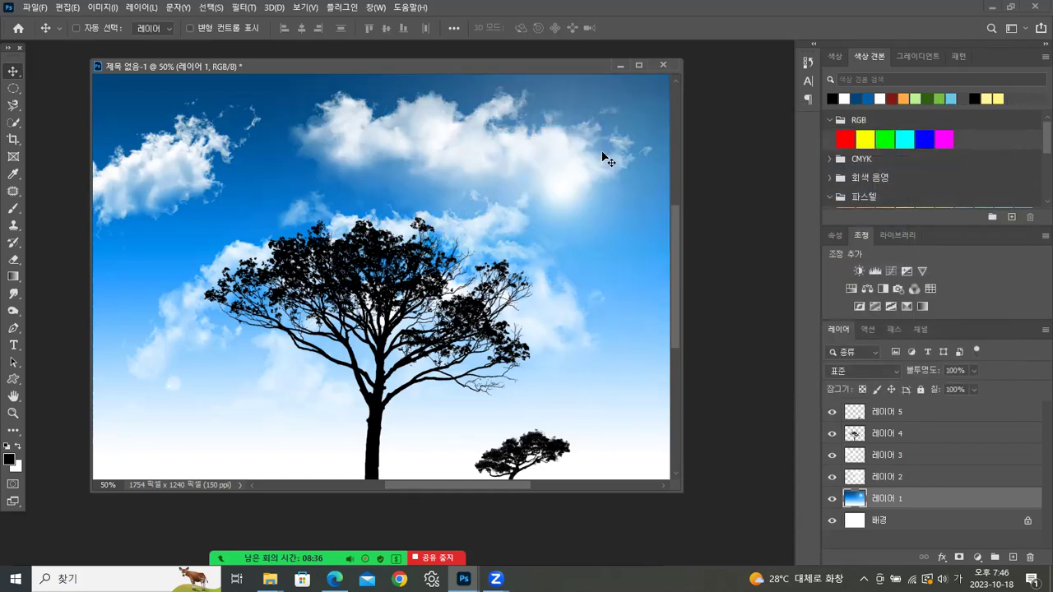
- Shift the 레이어 3 clouds slightly up and right, and move the 레이어 2 clouds to the upper right around the sun
click(936, 456)
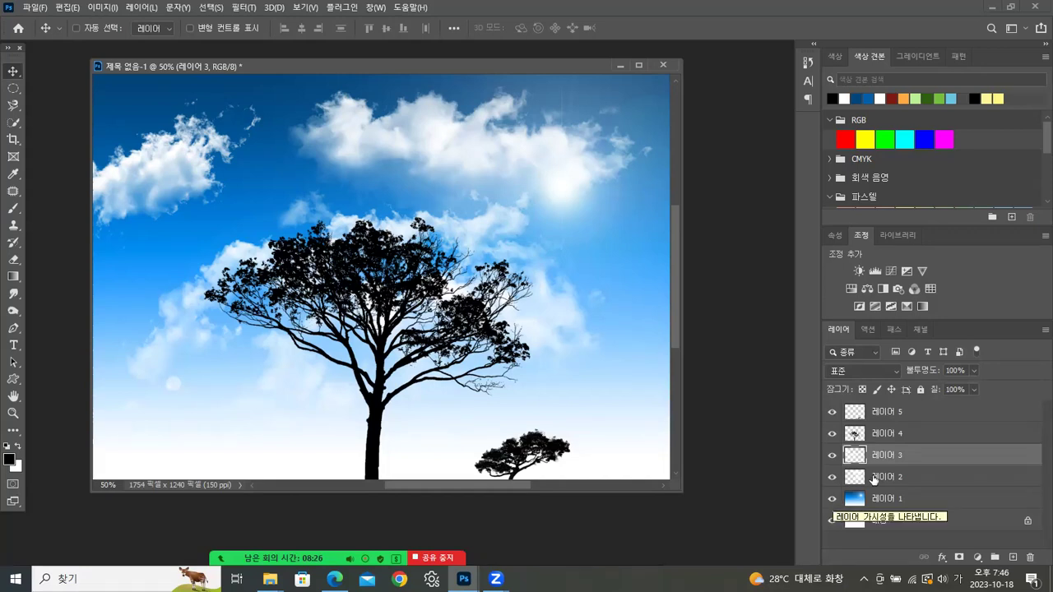
drag(442, 141, 463, 124)
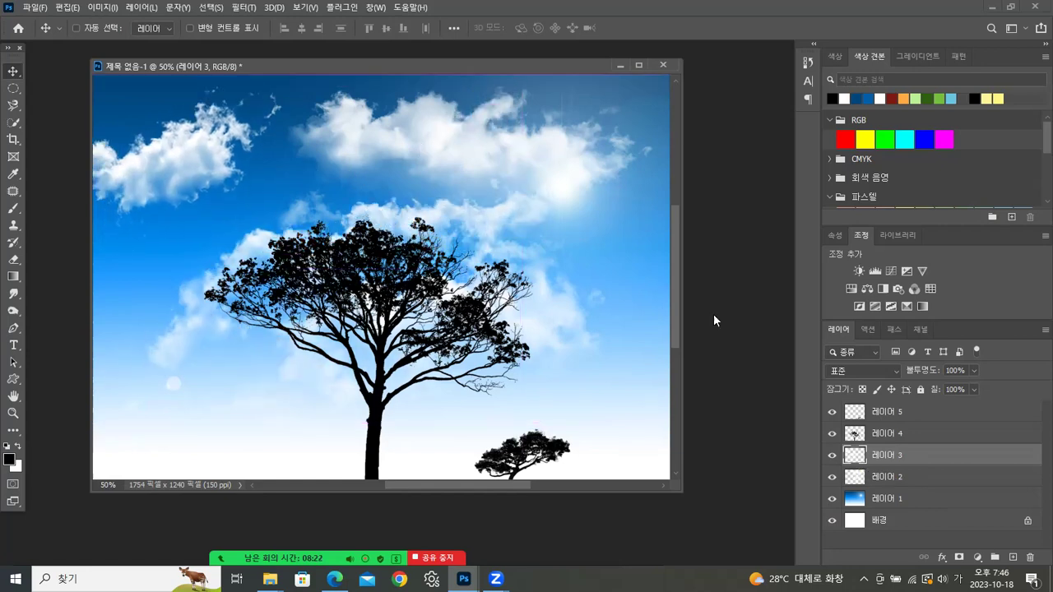
click(917, 477)
drag(501, 160, 574, 117)
drag(573, 116, 470, 117)
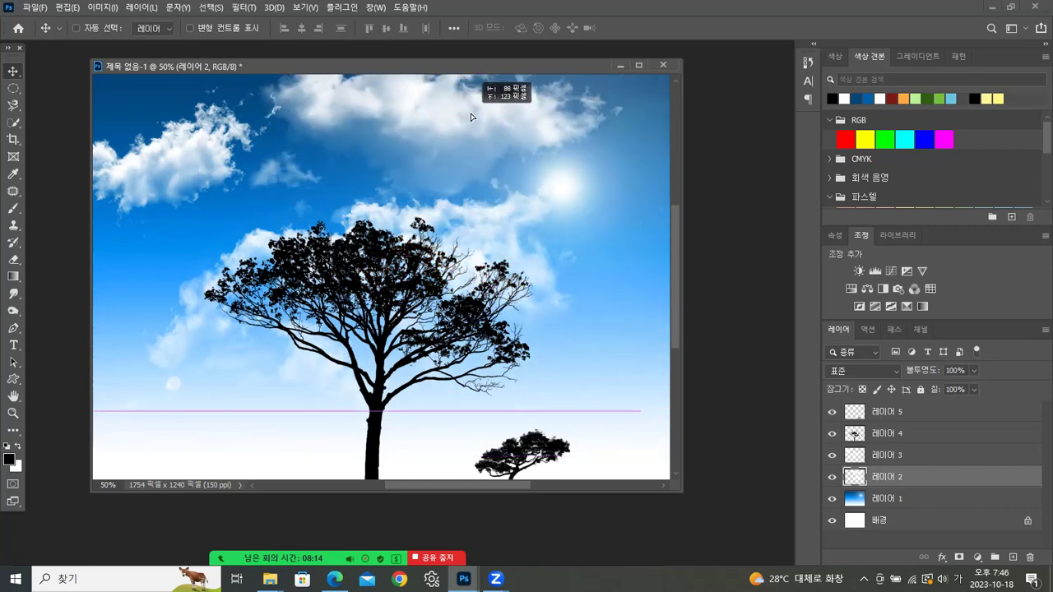
drag(591, 120, 627, 114)
drag(553, 169, 568, 138)
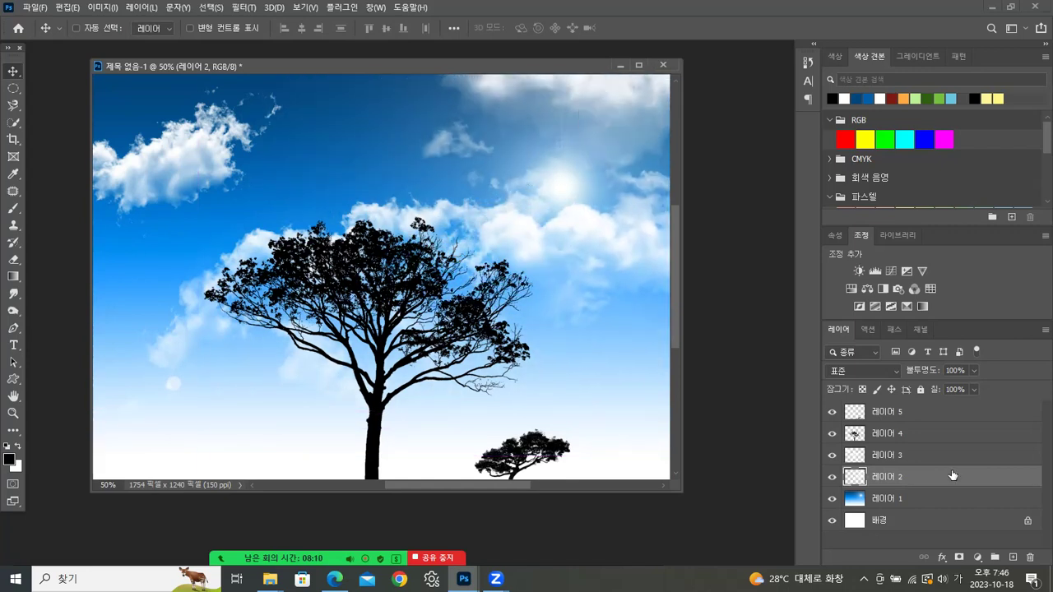
- Scale the 레이어 3 clouds to about 84% width and 71% height and place them above the large tree
drag(474, 251, 531, 245)
key(ctrl+t)
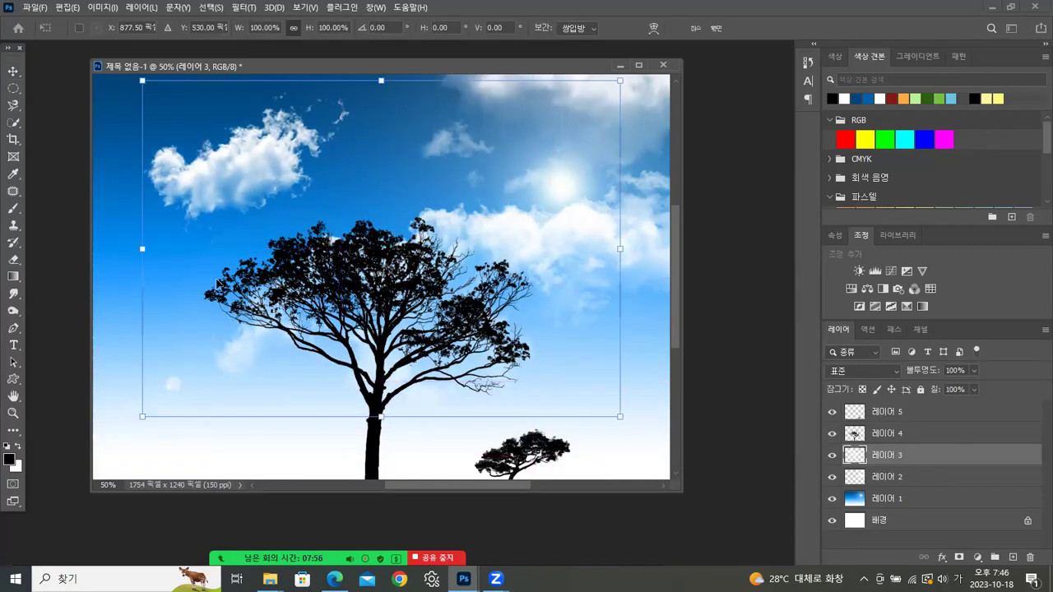
drag(620, 416, 545, 319)
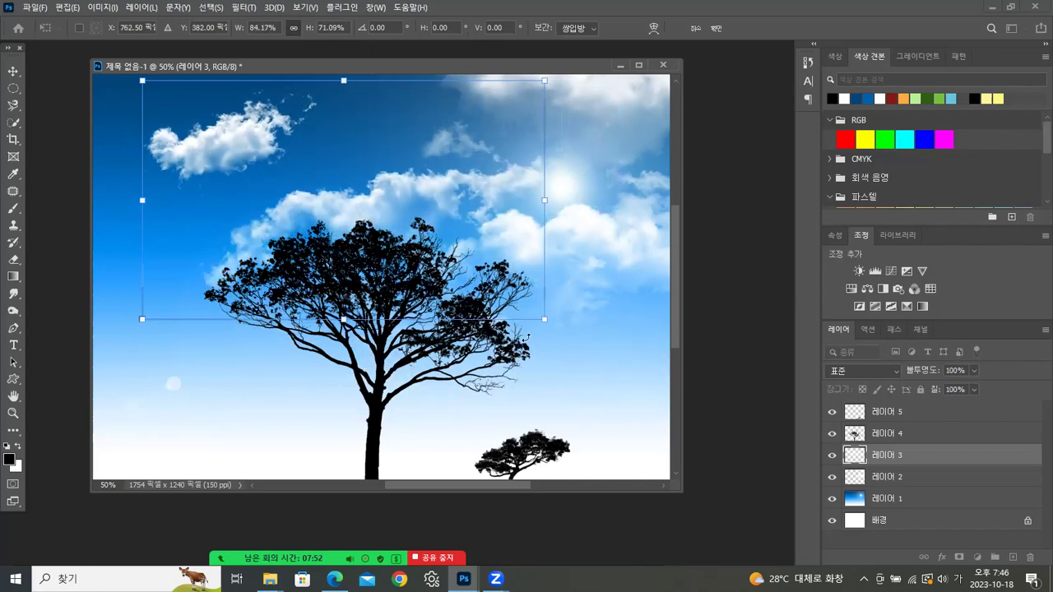
key(Return)
drag(398, 193, 363, 176)
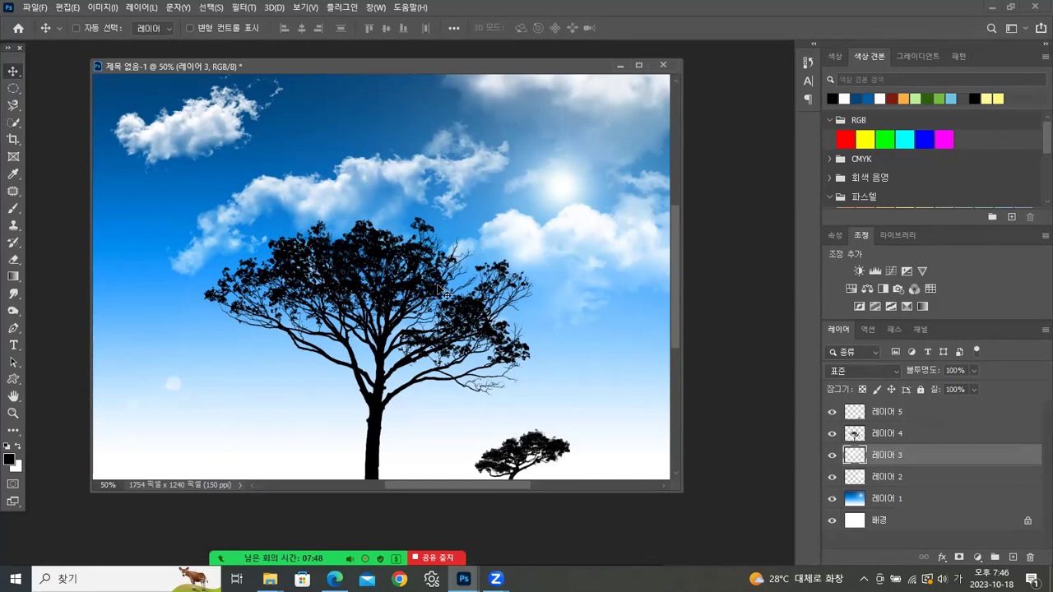
- Duplicate the gradient sky layer 레이어 1 and shift the copy's hue to -180 with Hue/Saturation
click(972, 500)
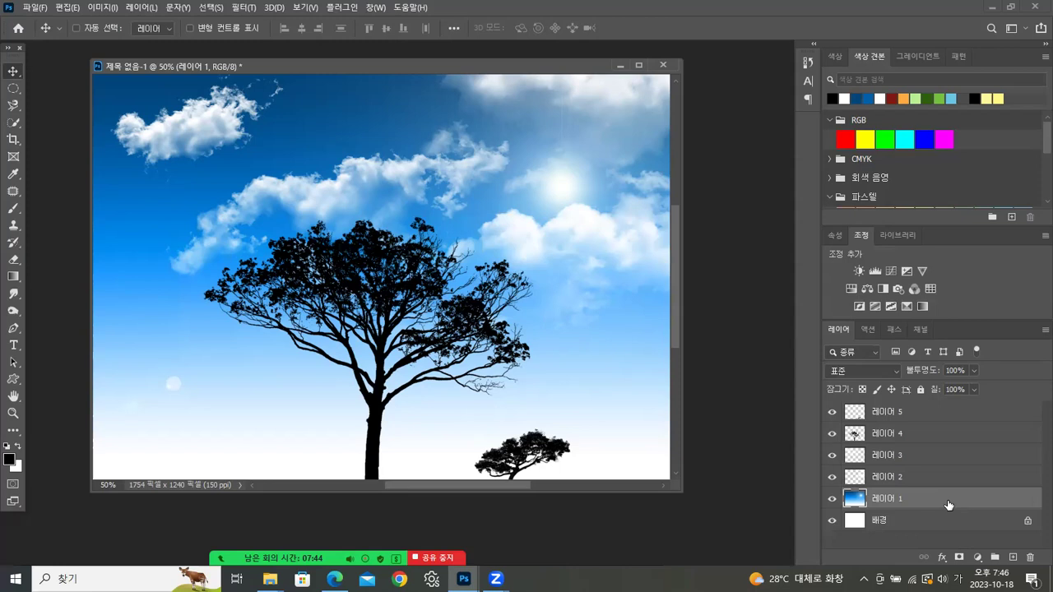
key(ctrl+j)
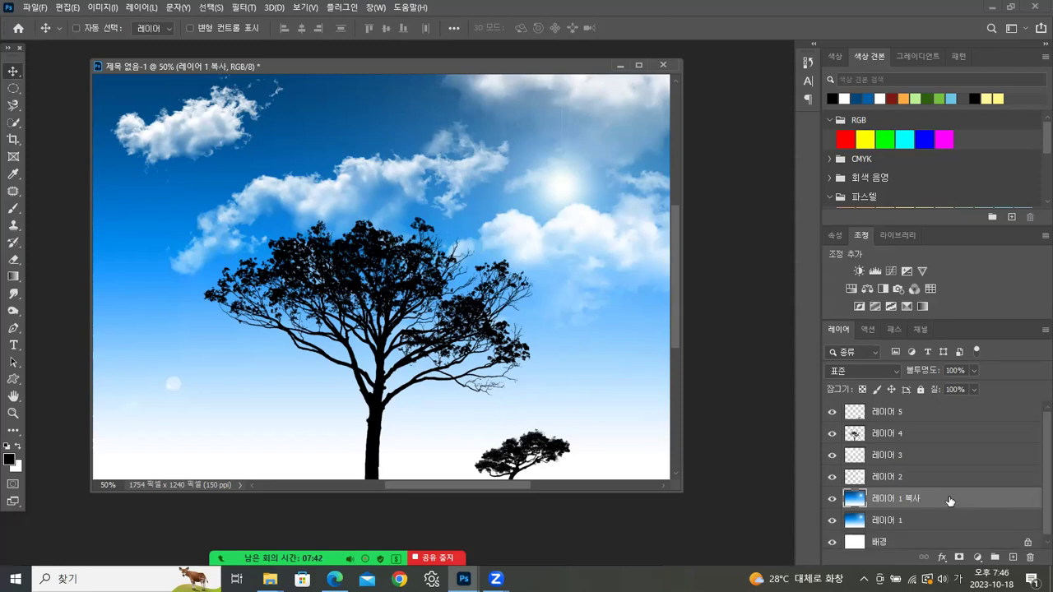
key(ctrl+u)
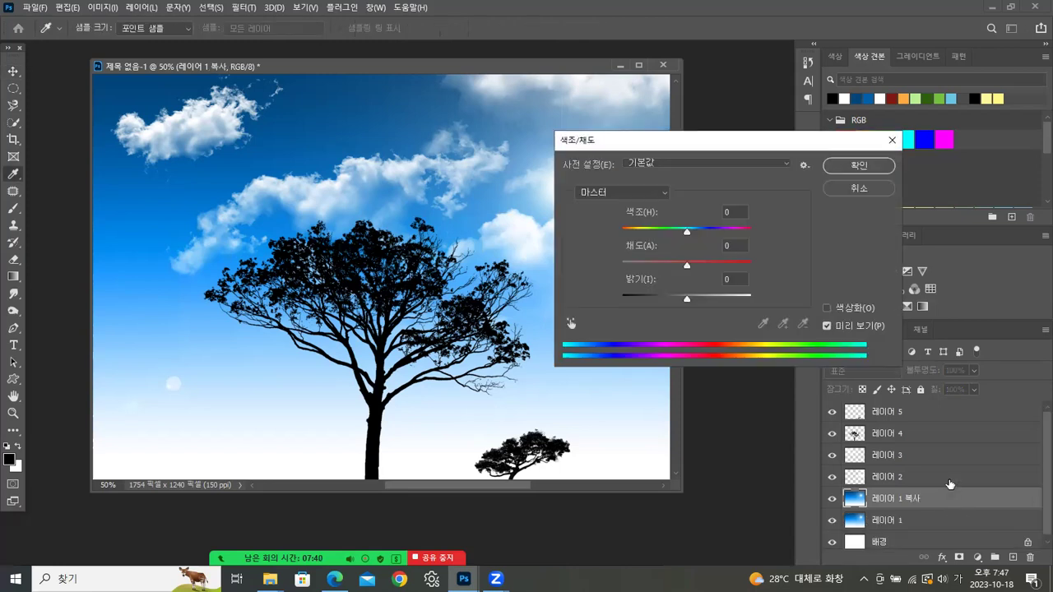
drag(687, 233, 616, 229)
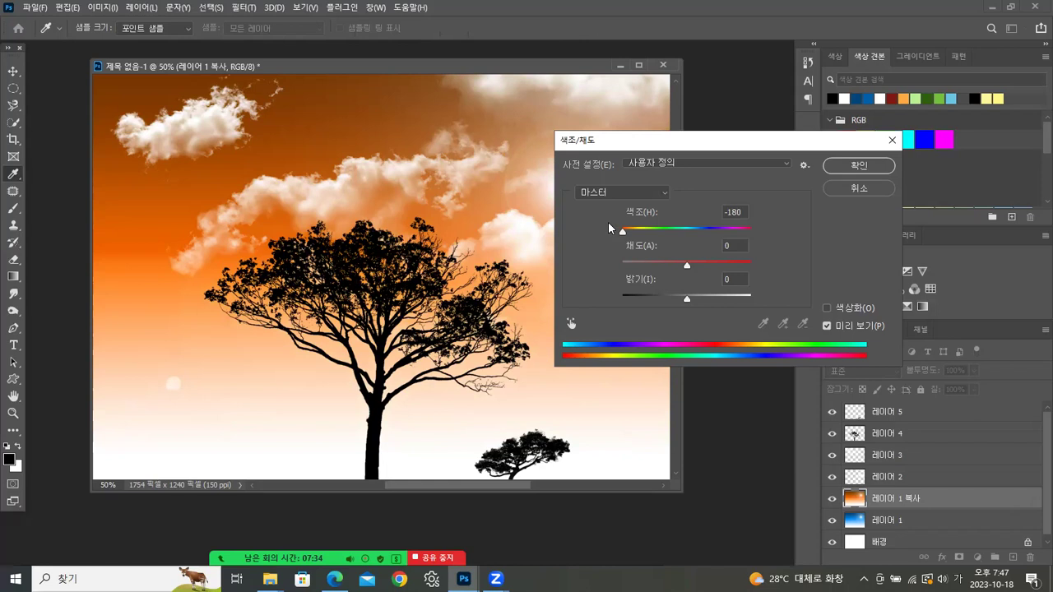
click(856, 166)
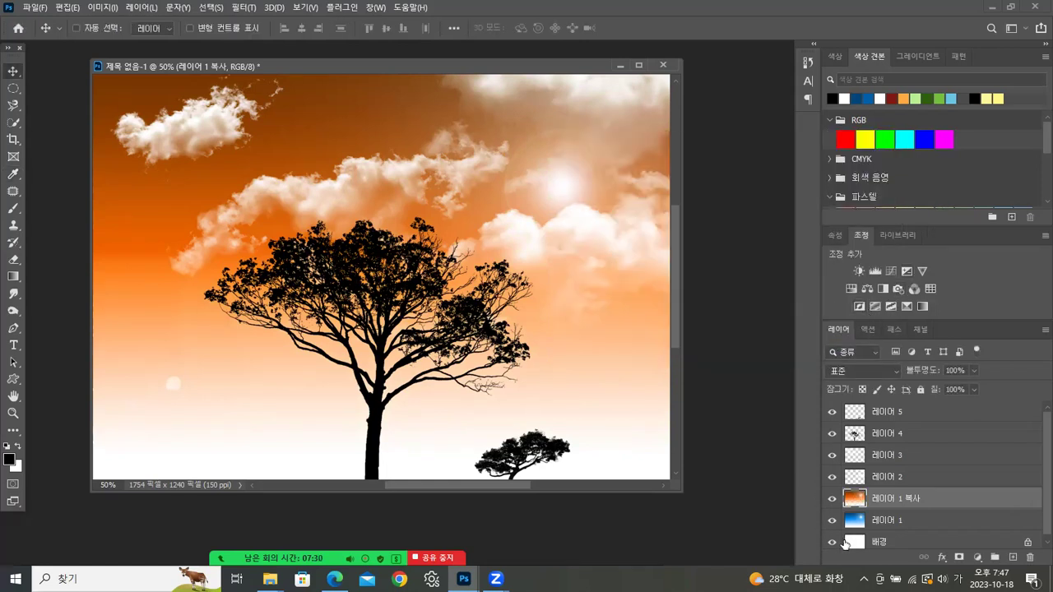
- Move the large tree on 레이어 4 to the left and the small tree on 레이어 5 to the right
click(885, 434)
drag(392, 306, 288, 306)
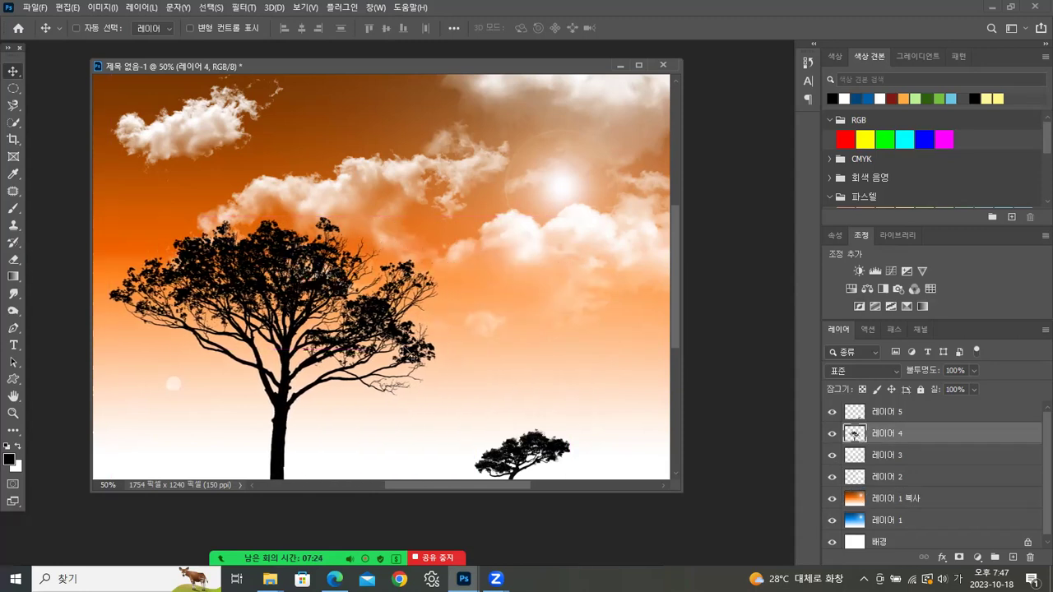
click(901, 413)
drag(535, 452, 591, 452)
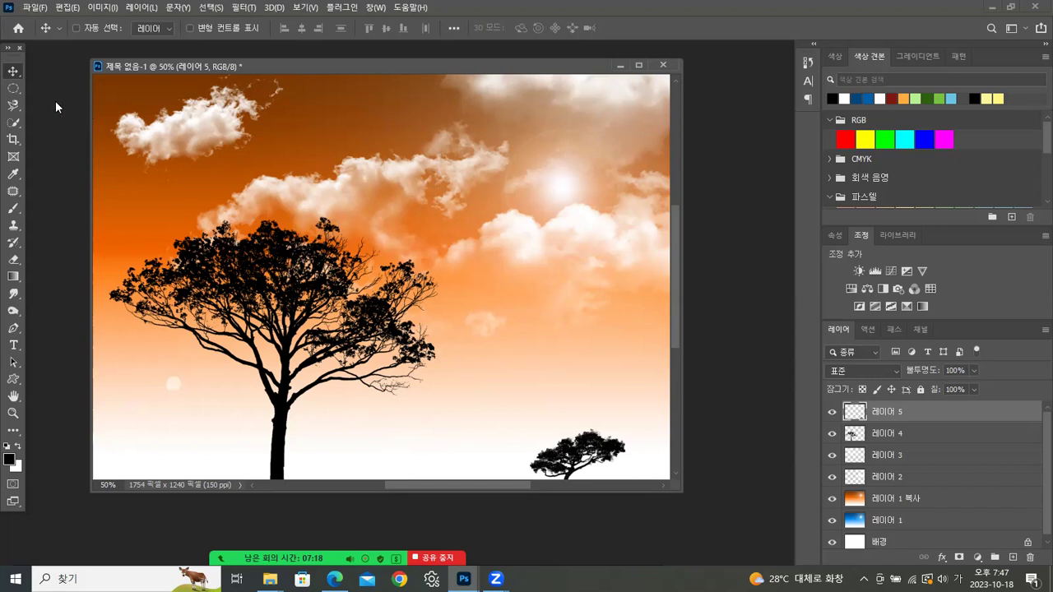
- Save the document over 외부브러시응용.psd in the 완성 folder and close it
click(36, 8)
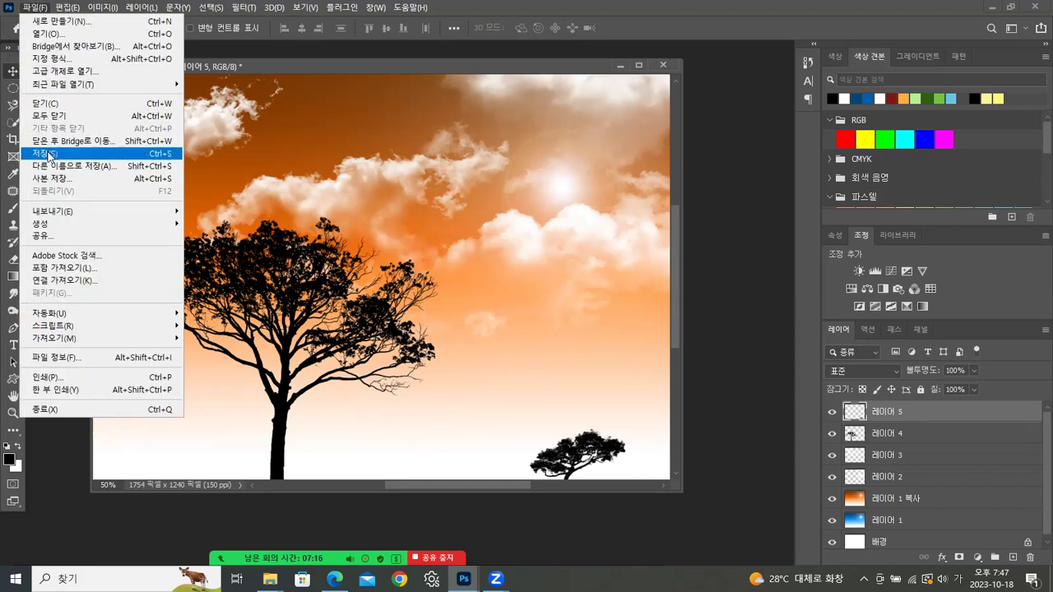
click(54, 154)
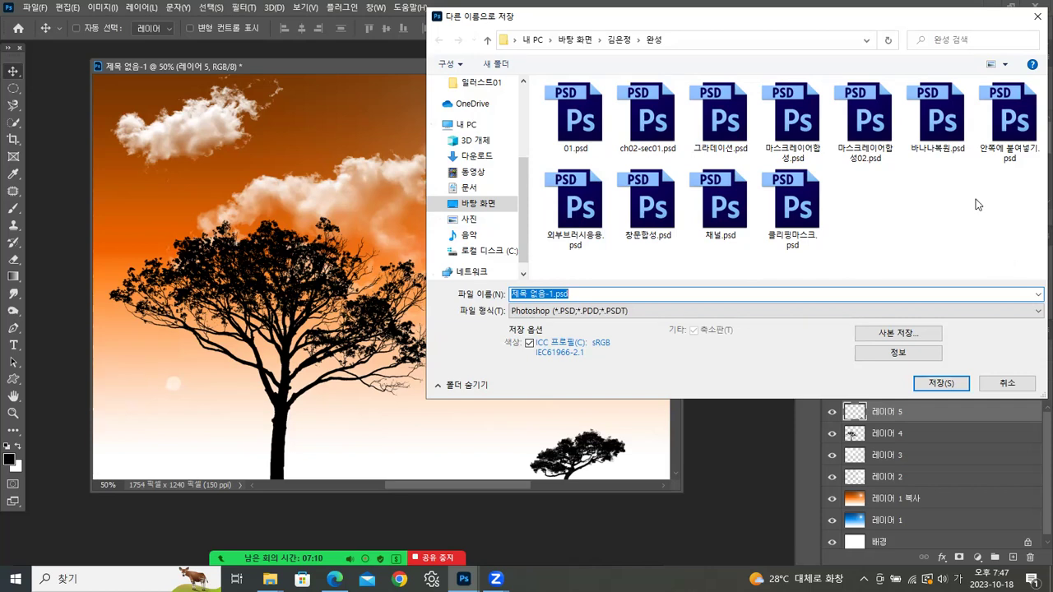
click(576, 216)
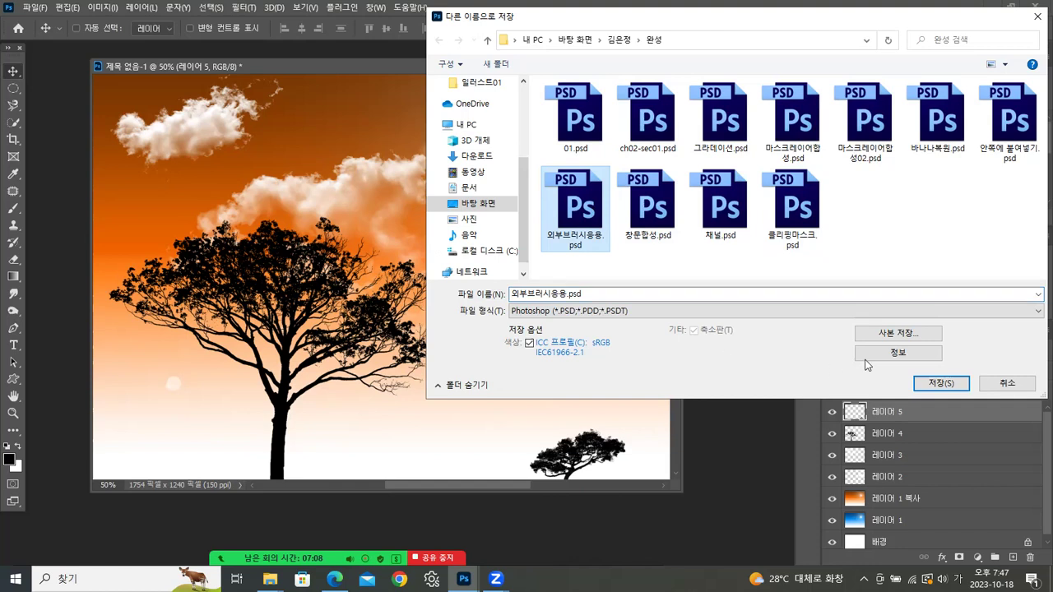
click(942, 384)
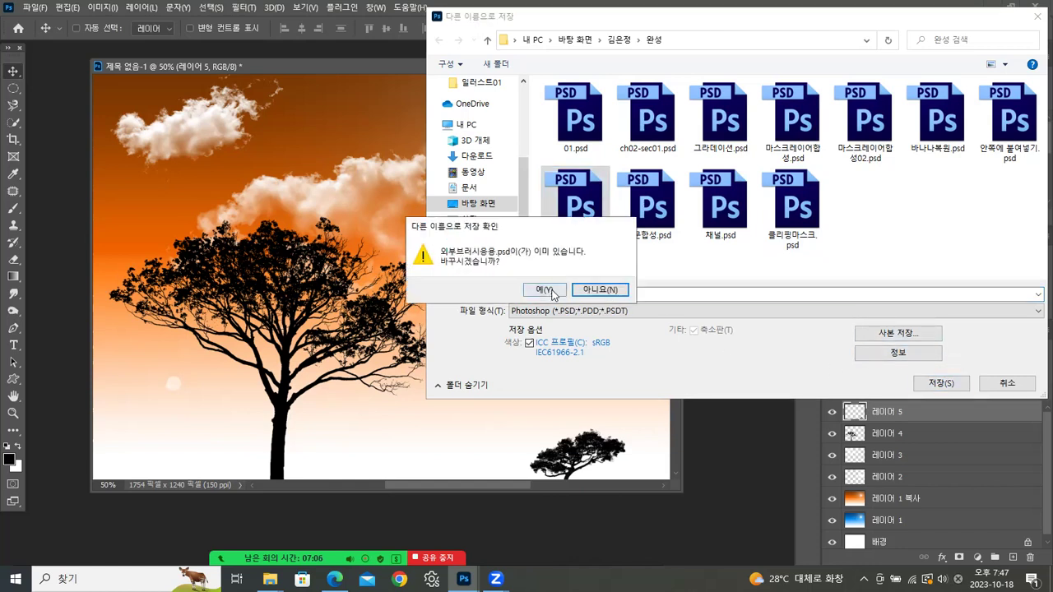
click(547, 291)
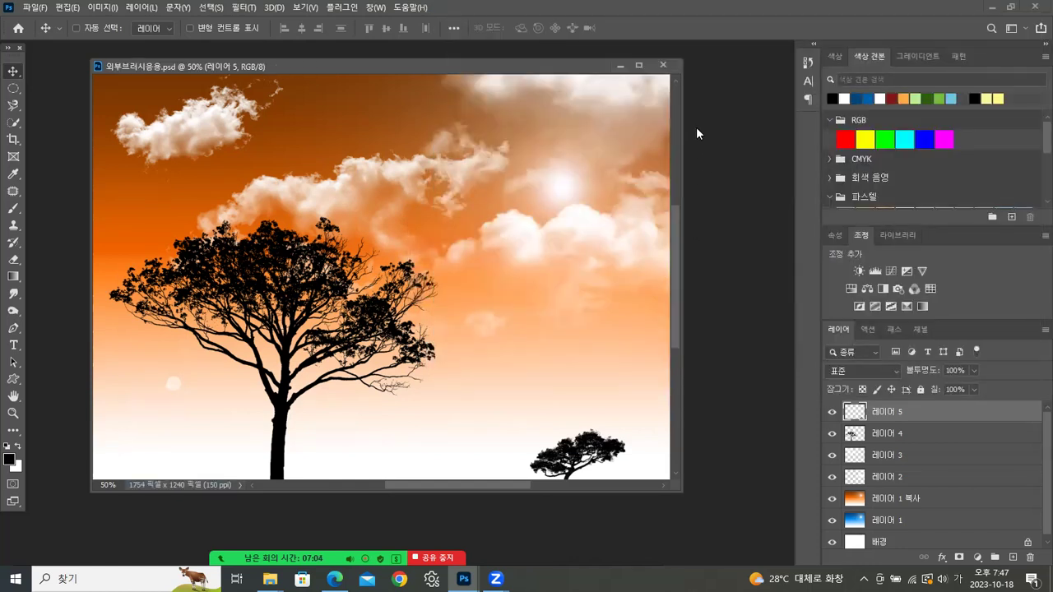
click(660, 65)
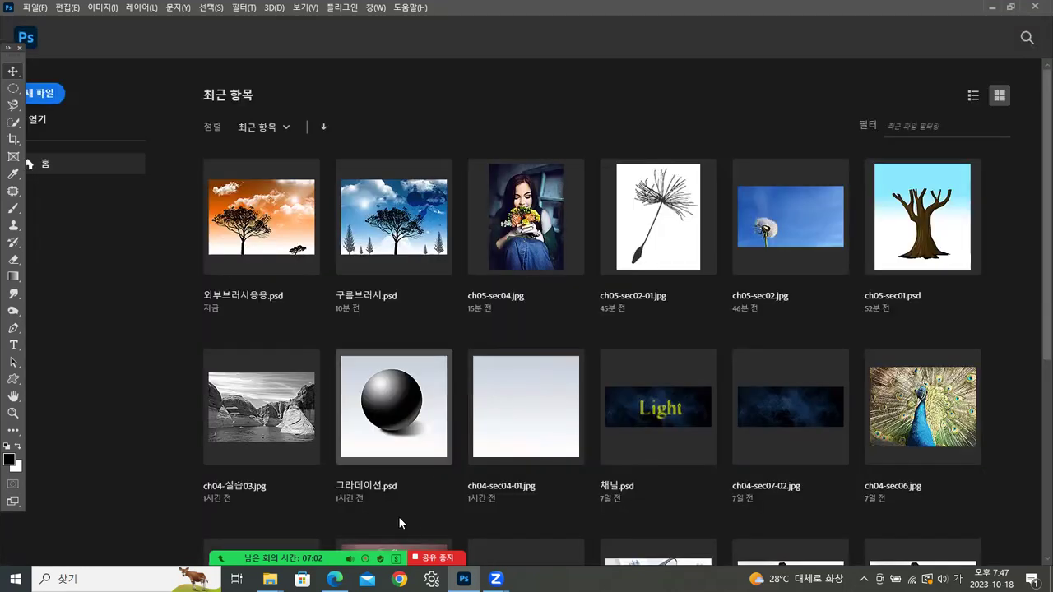
- Open ch05-sec05.psd from the ch05 folder in Photoshop and float it in its own window
click(270, 579)
click(345, 550)
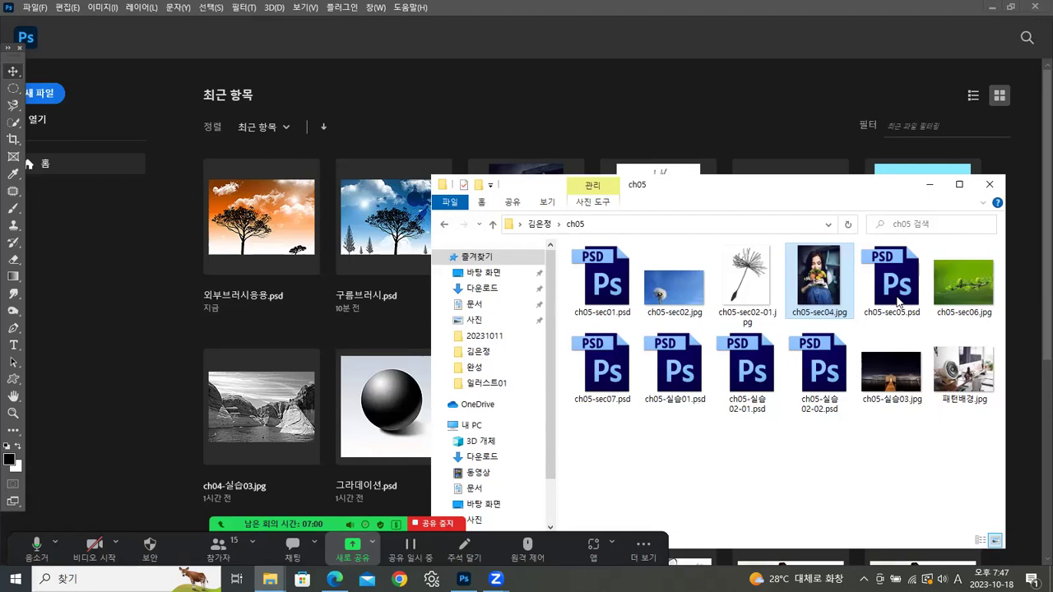
drag(903, 288, 145, 377)
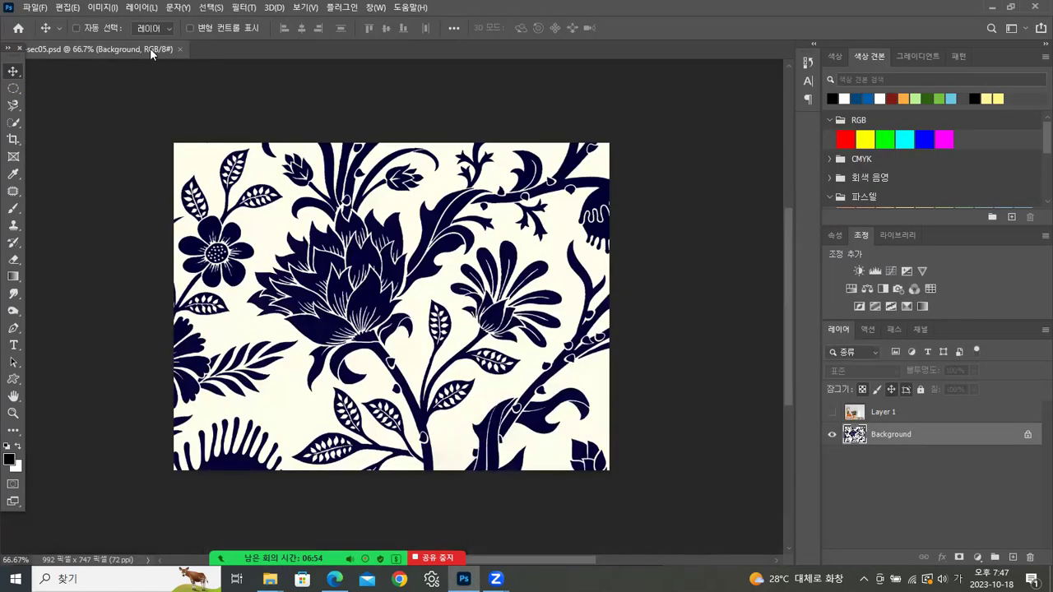
drag(192, 83, 347, 79)
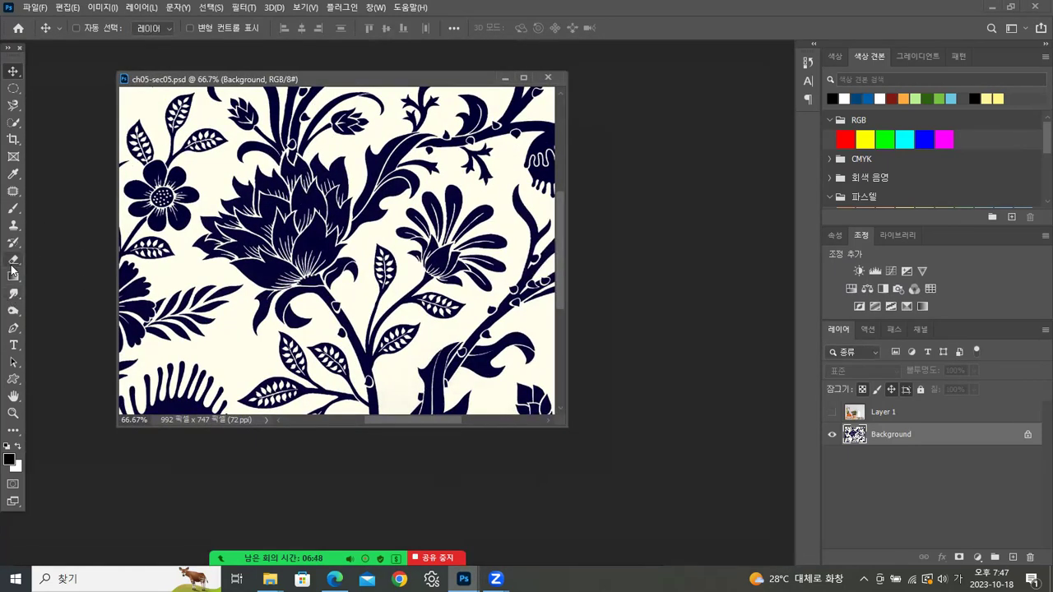
click(17, 215)
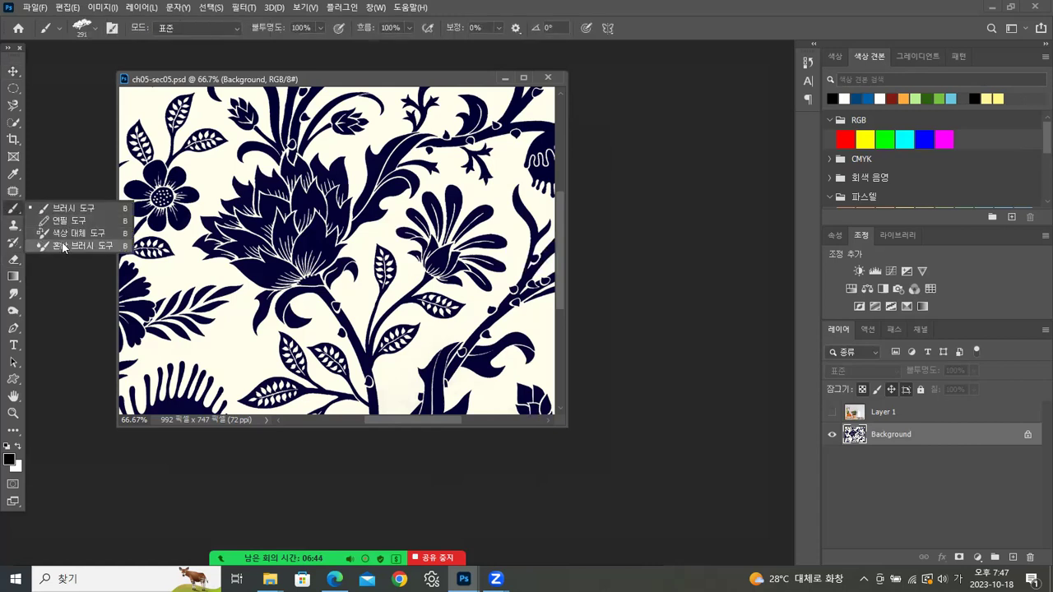
click(13, 278)
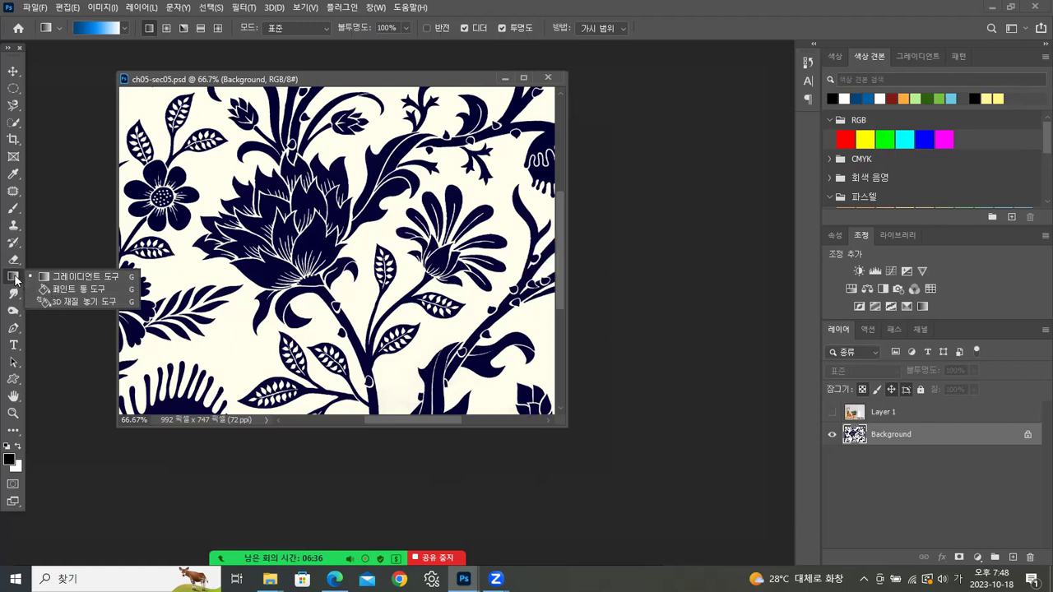
- Choose the hard round 선명한 원 preset from the 일반 브러시 group for the Brush tool
click(20, 212)
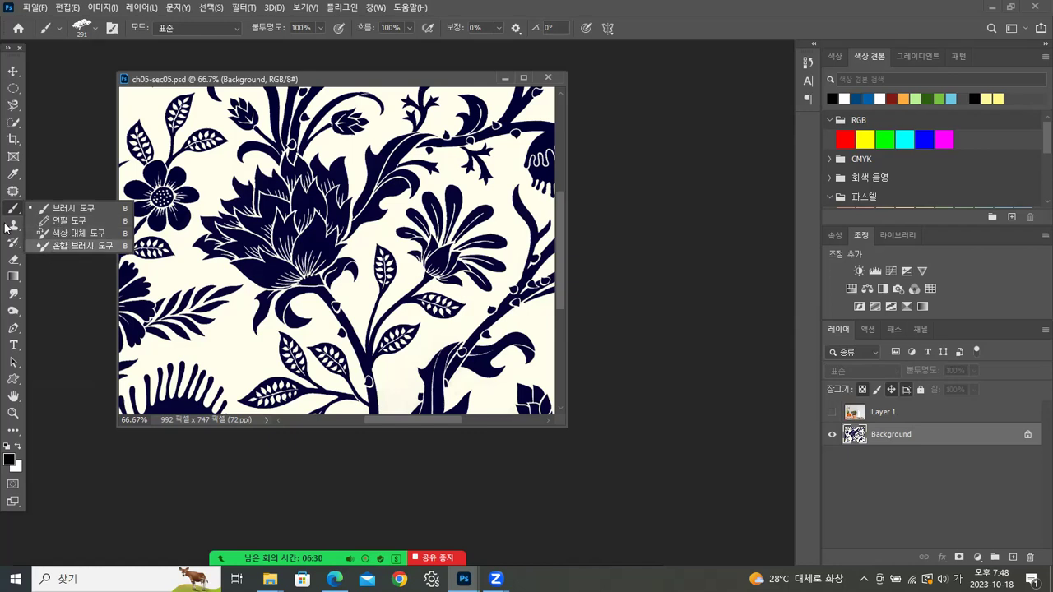
click(53, 248)
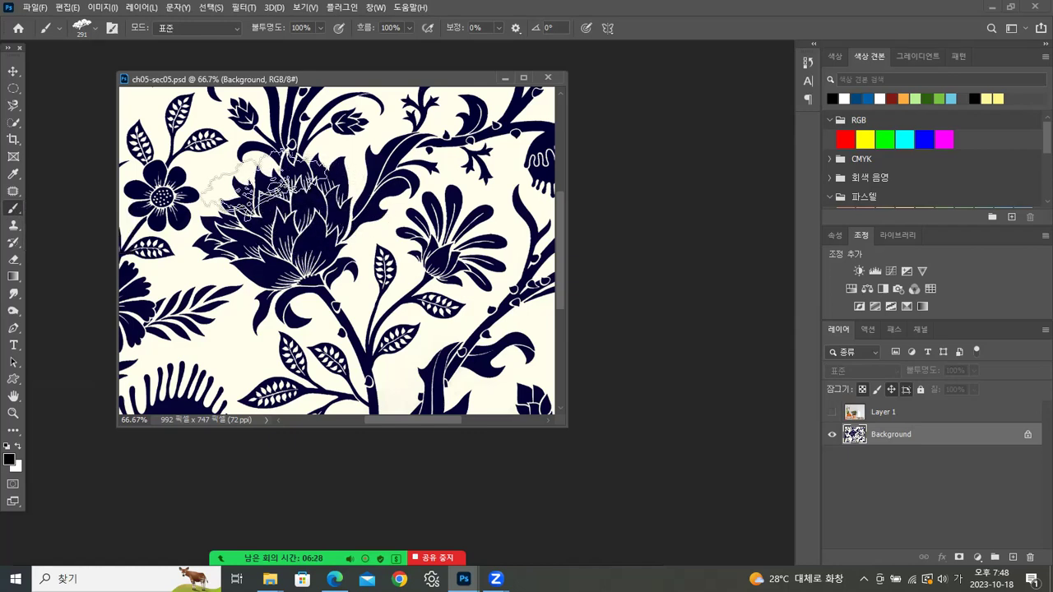
click(96, 30)
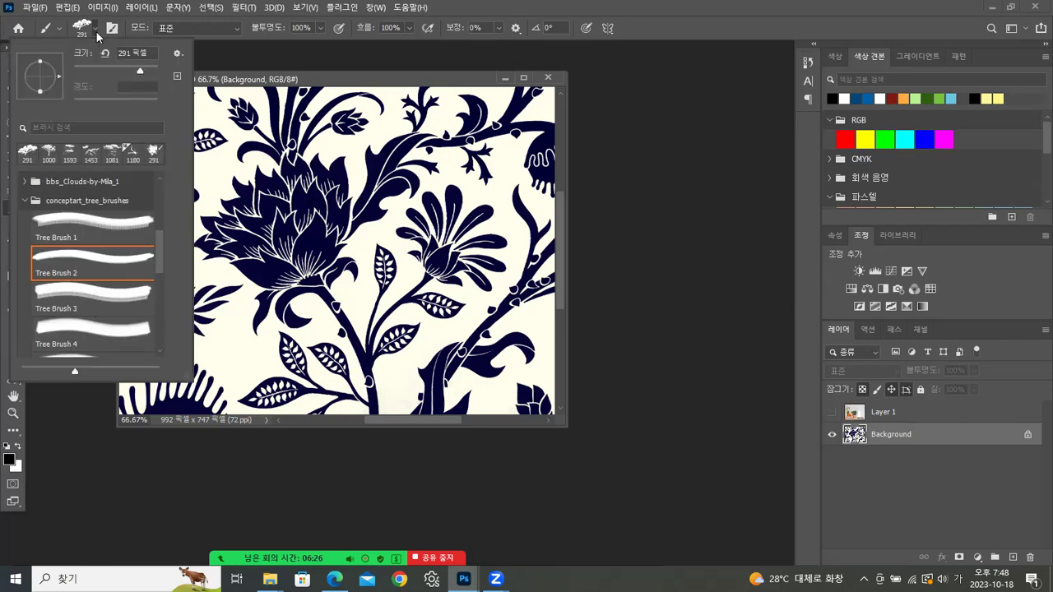
click(25, 201)
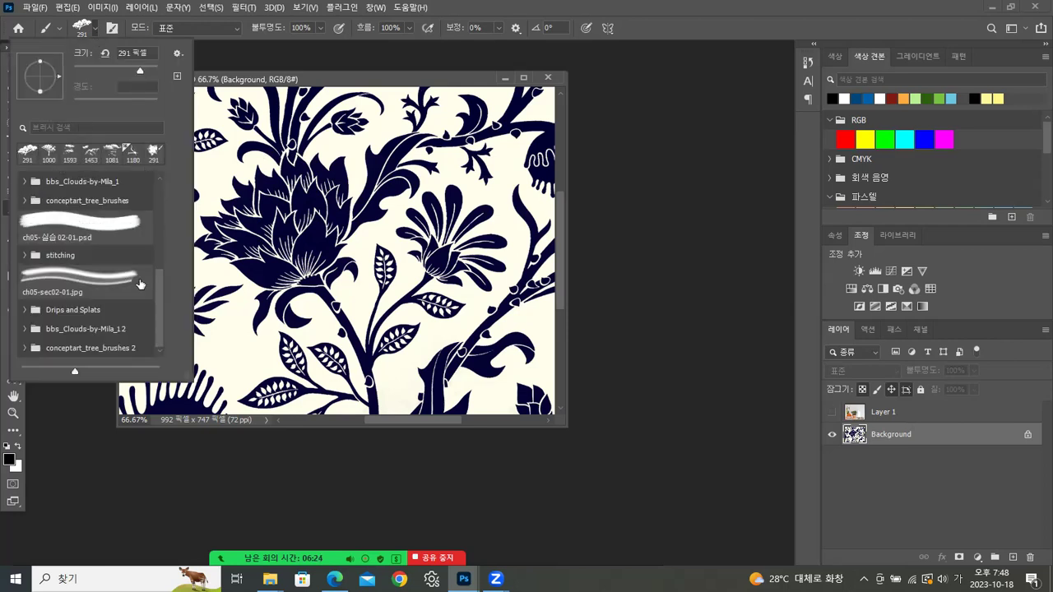
drag(157, 284, 165, 166)
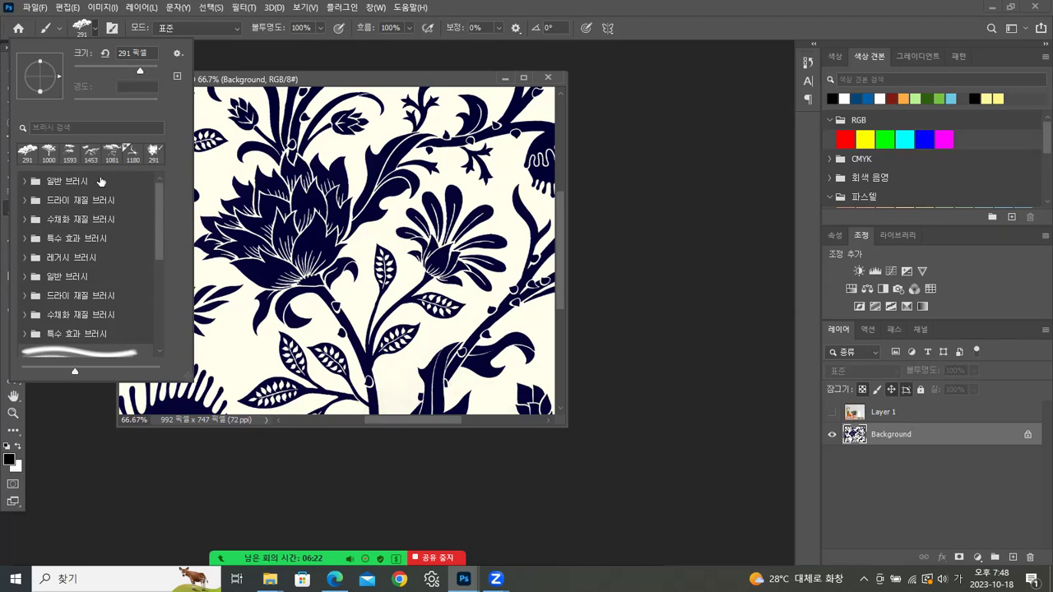
click(28, 182)
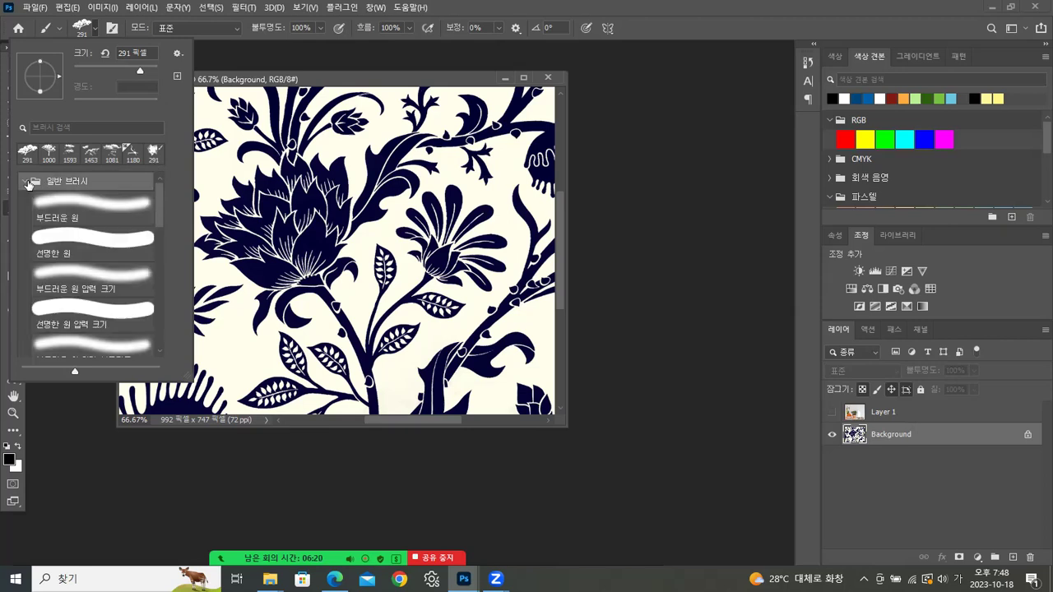
click(84, 247)
click(390, 77)
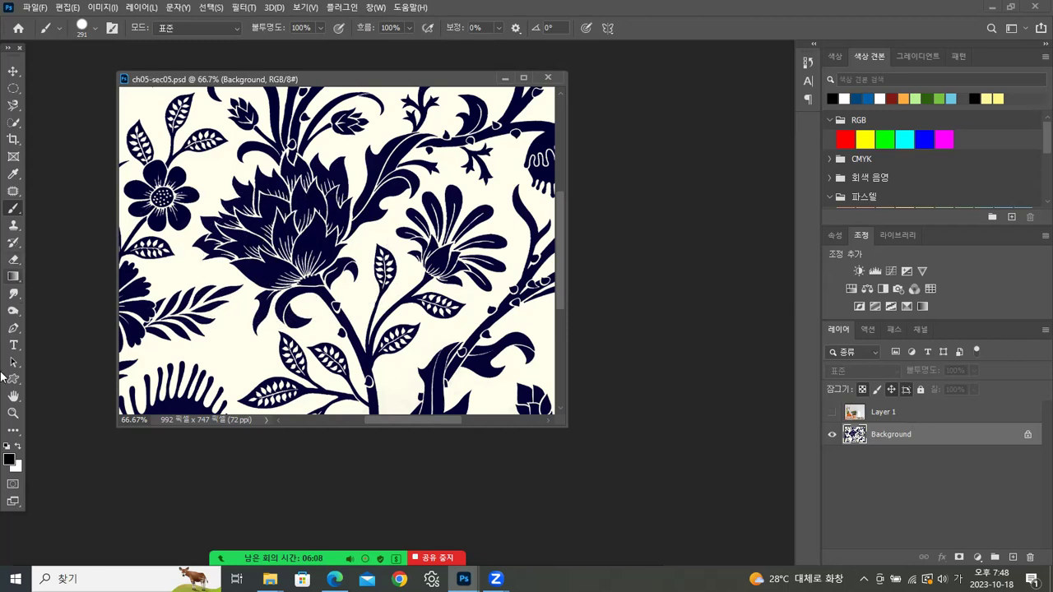
- Set the foreground colour to a bright yellow-green with a hue of 66°
click(9, 459)
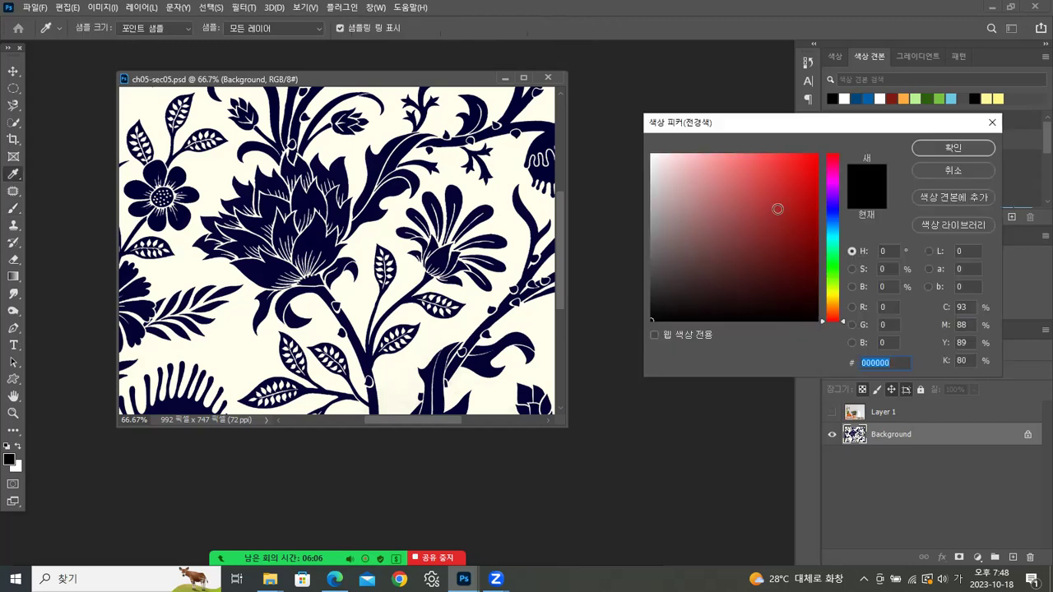
click(833, 290)
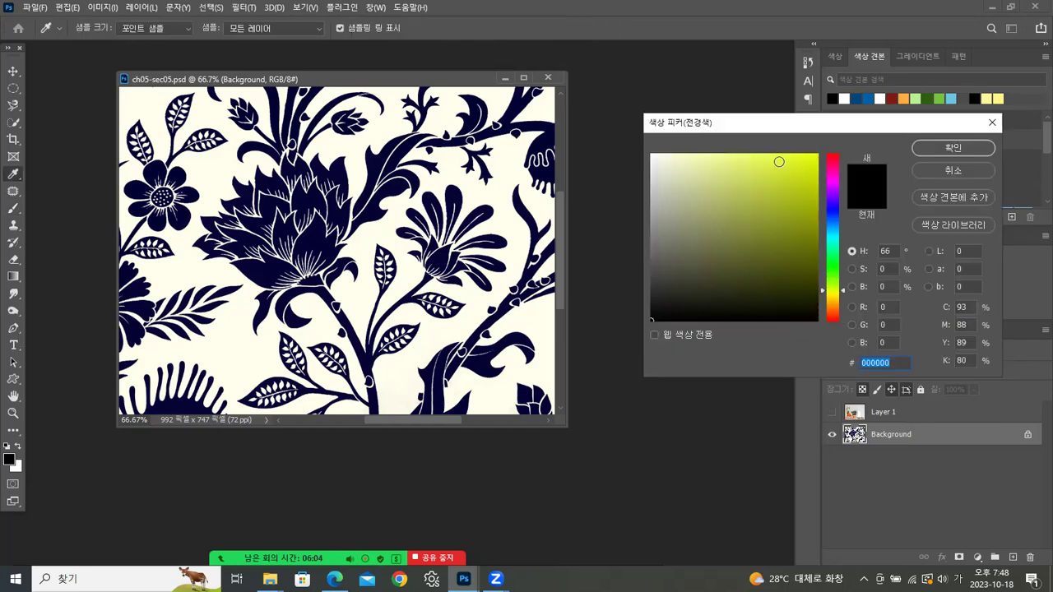
click(779, 162)
click(963, 148)
- Fill three navy petals of the large central flower with the yellow-green foreground colour using the Paint Bucket tool
click(16, 278)
click(46, 289)
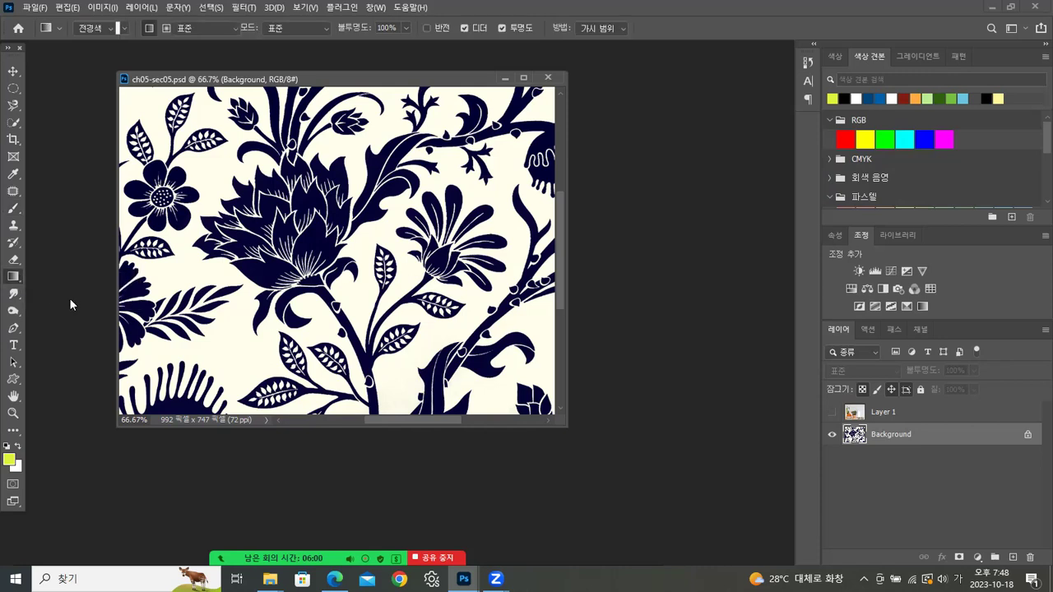
click(314, 246)
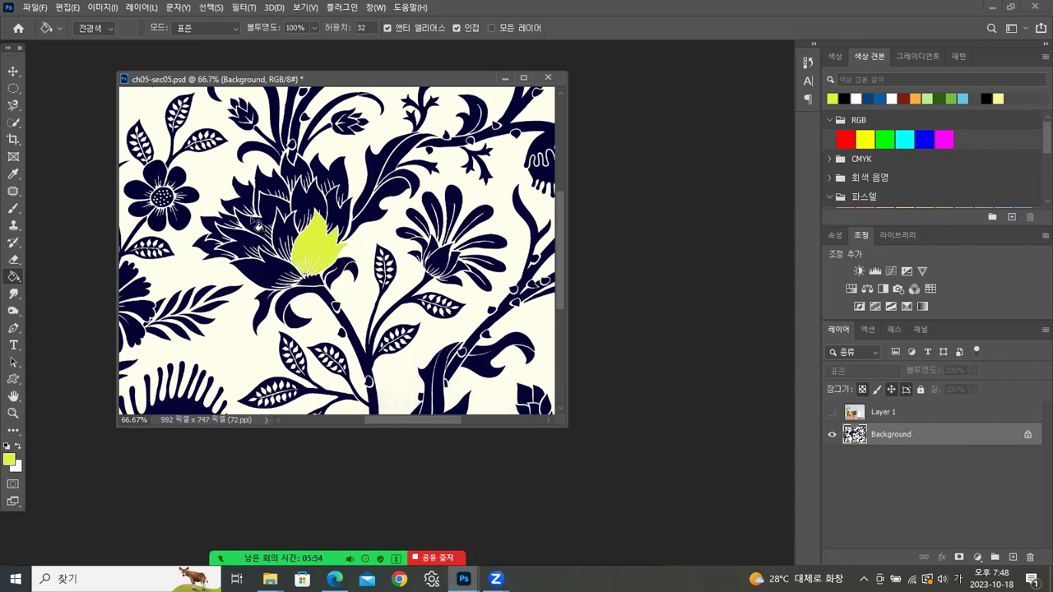
click(257, 225)
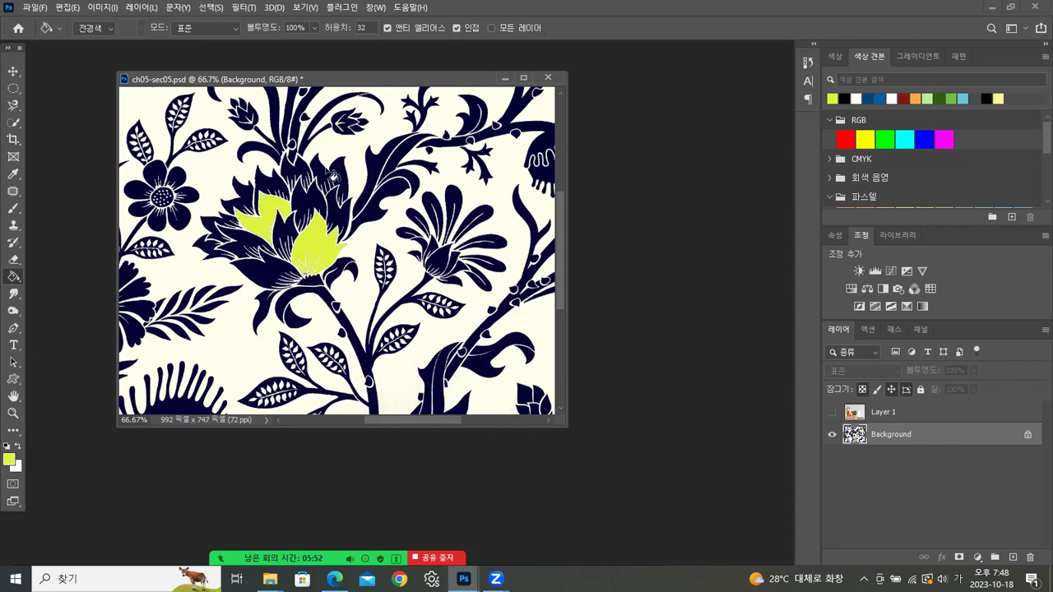
click(330, 178)
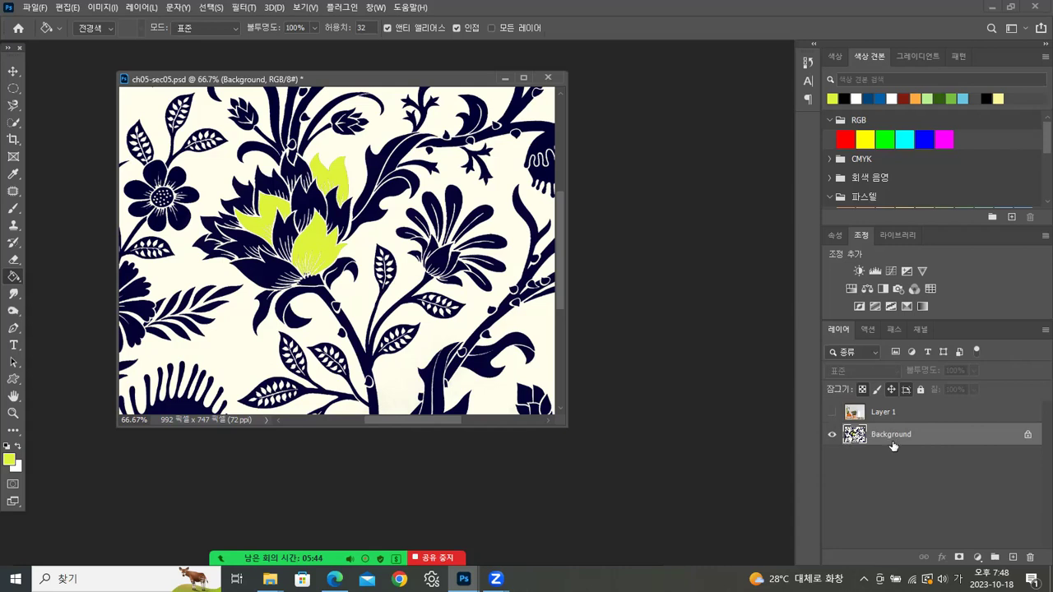
- Erase a patch of the cream backdrop below the large flower to transparency with the Background Eraser tool
click(13, 261)
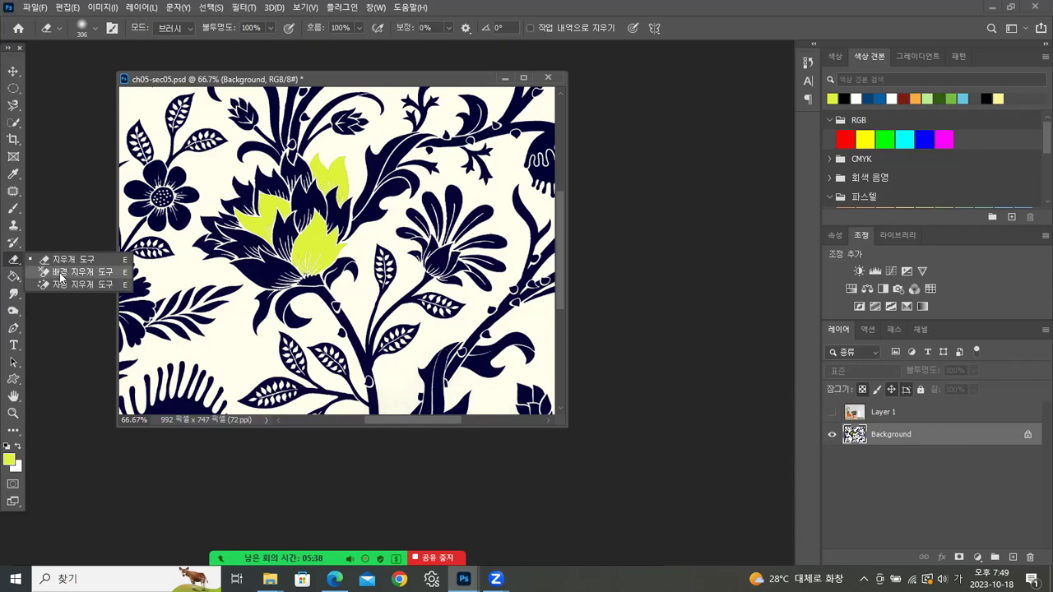
click(59, 272)
click(225, 357)
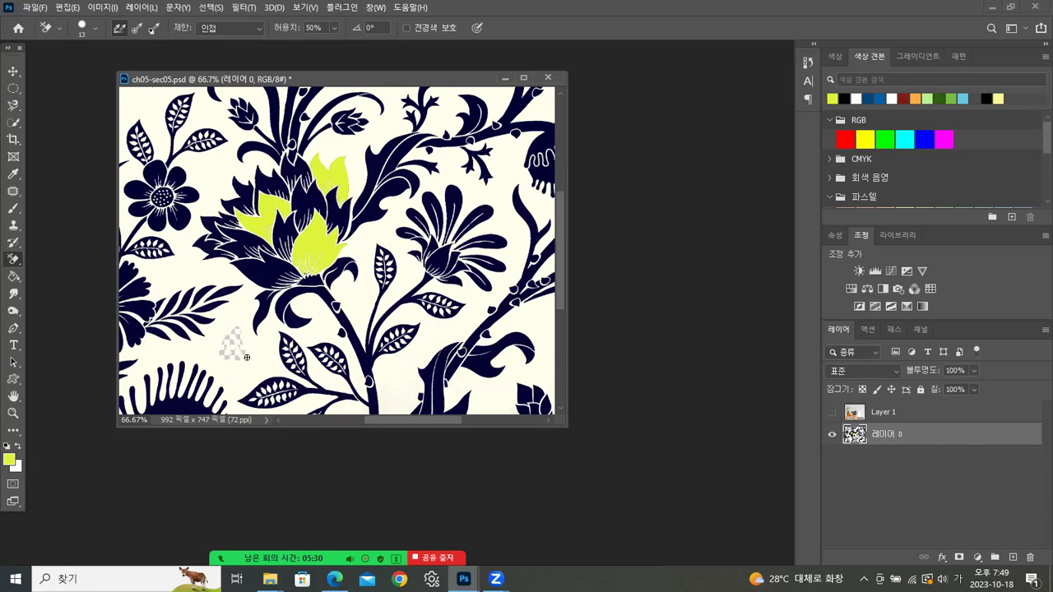
drag(230, 325, 251, 343)
- Switch to the Move tool and close ch05-sec05.psd without saving its changes
click(14, 72)
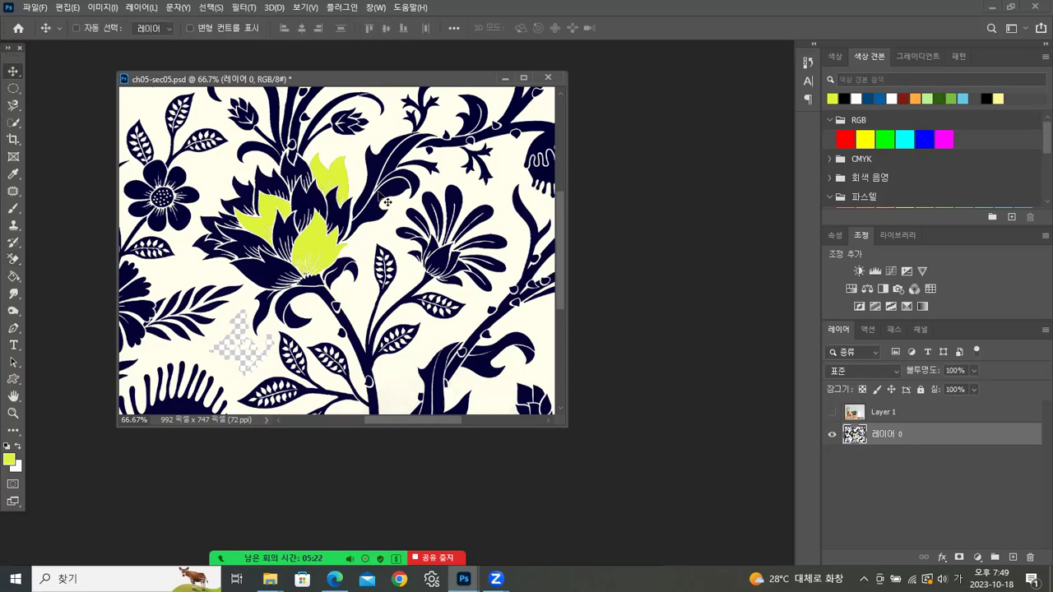
click(548, 77)
click(553, 223)
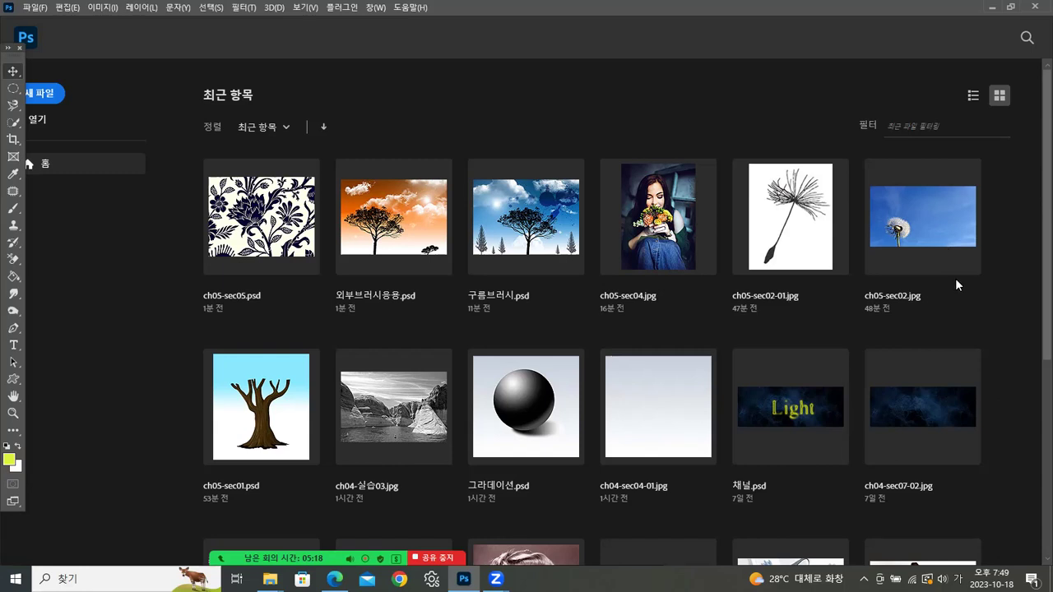
- Open ch05-sec06.jpg from the exercise folder in Photoshop and float it in its own window
key(alt+Tab)
drag(942, 284, 148, 387)
drag(173, 106, 378, 94)
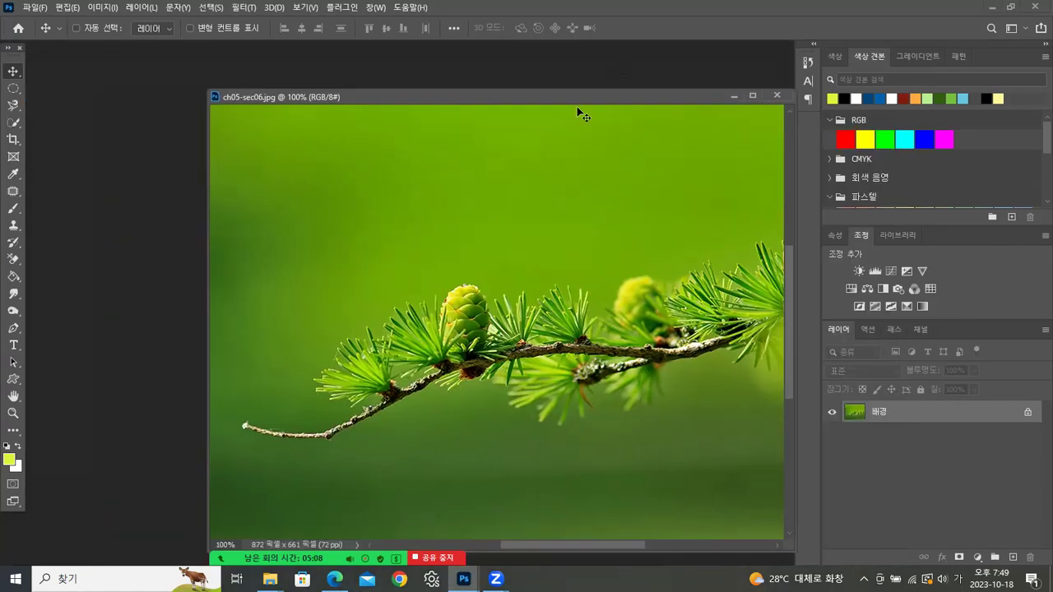
drag(584, 91, 491, 90)
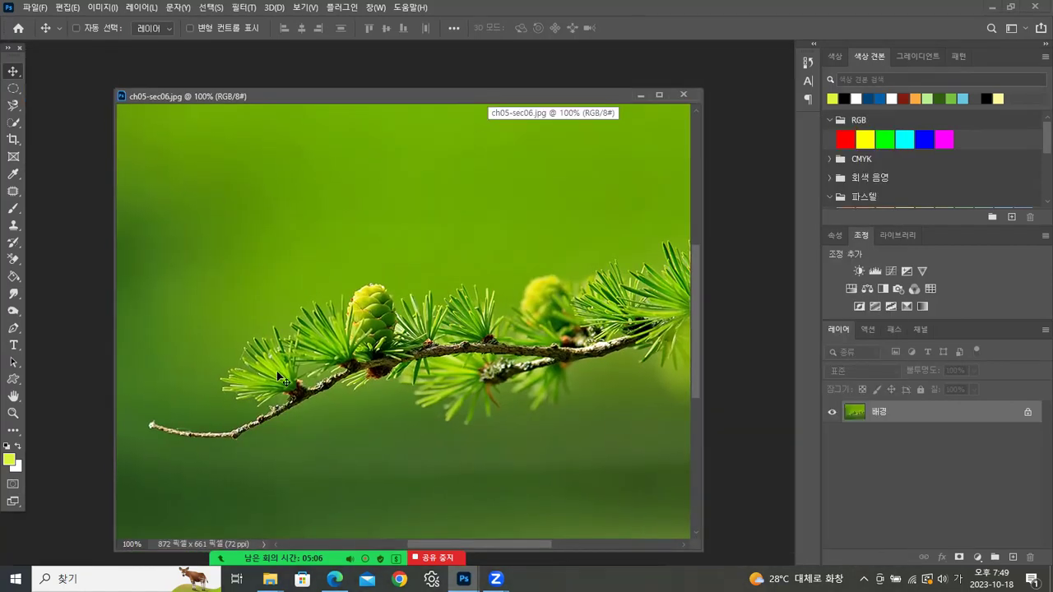
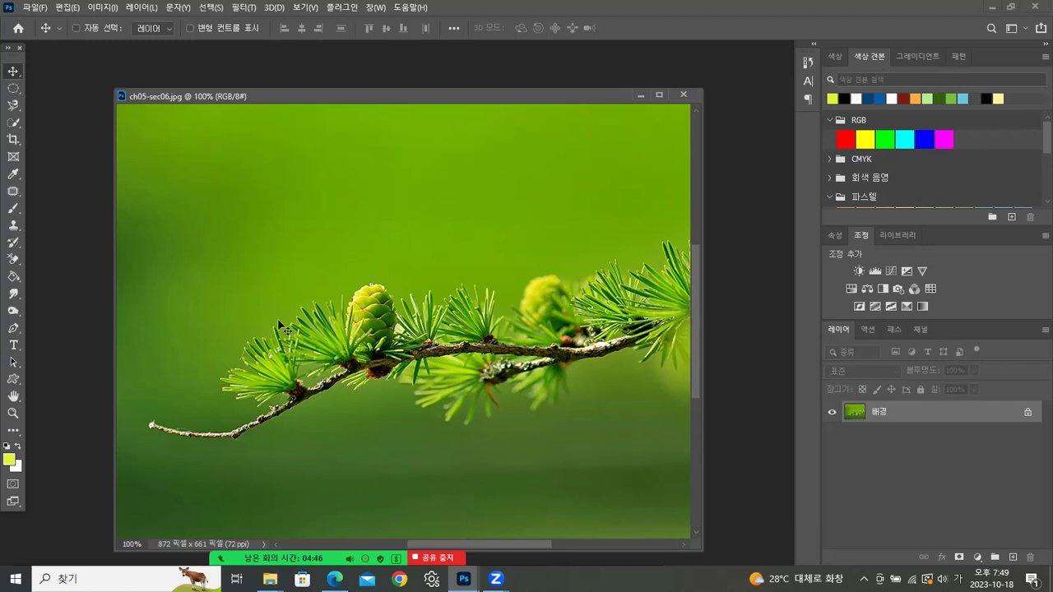
drag(367, 95, 340, 69)
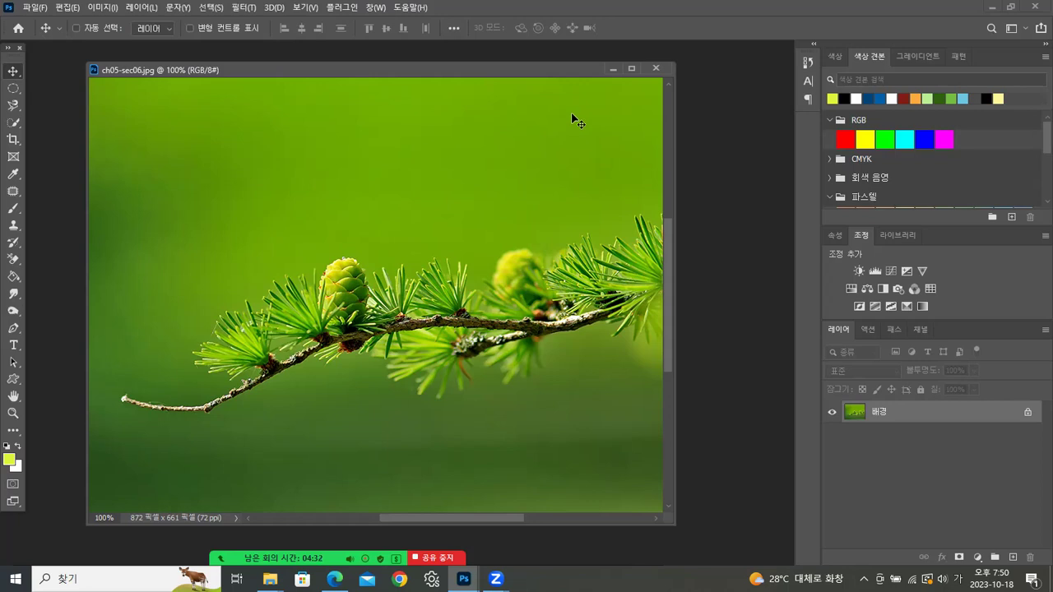
- Add an empty layer above the 배경 layer and sample a dark colour from the pine branch as foreground colour
click(14, 209)
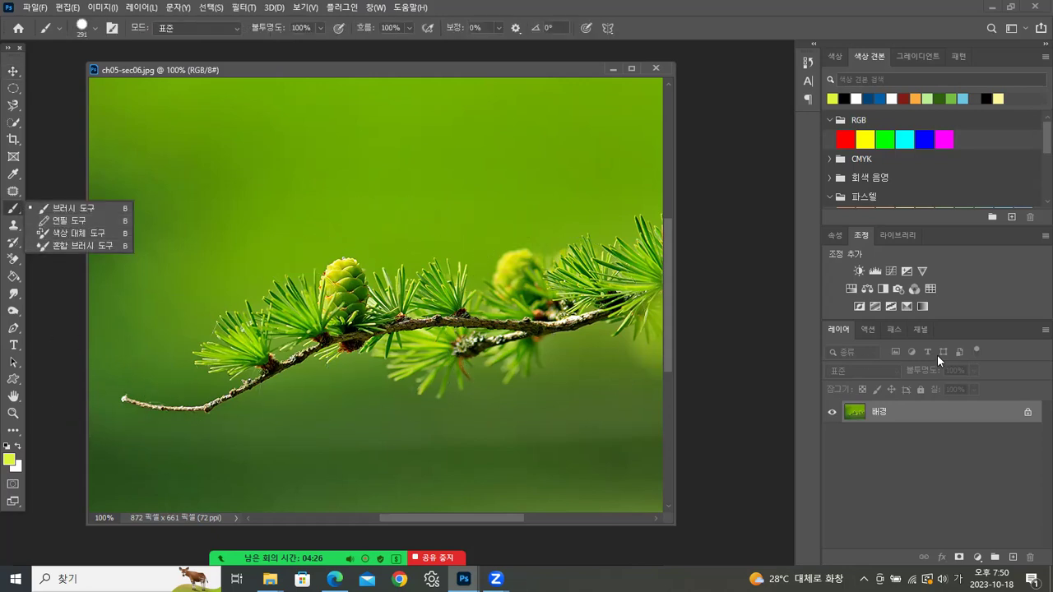
click(1013, 557)
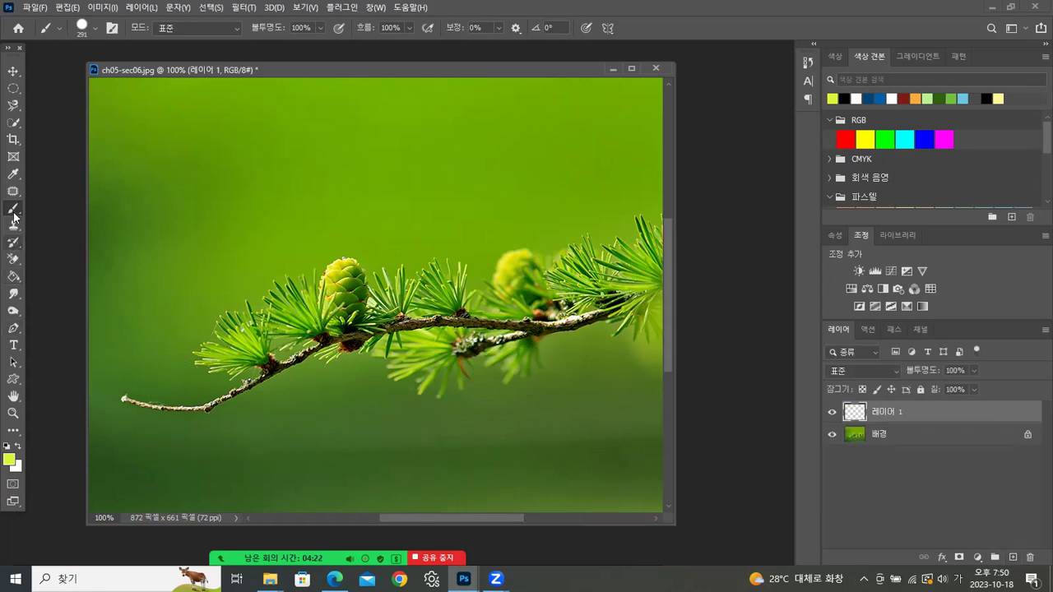
click(13, 174)
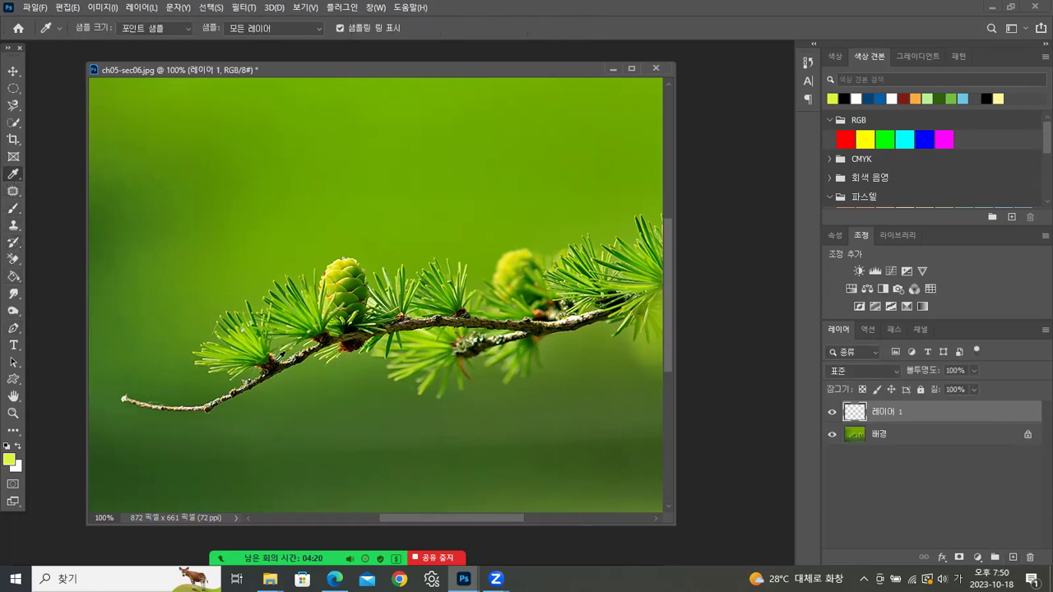
click(276, 369)
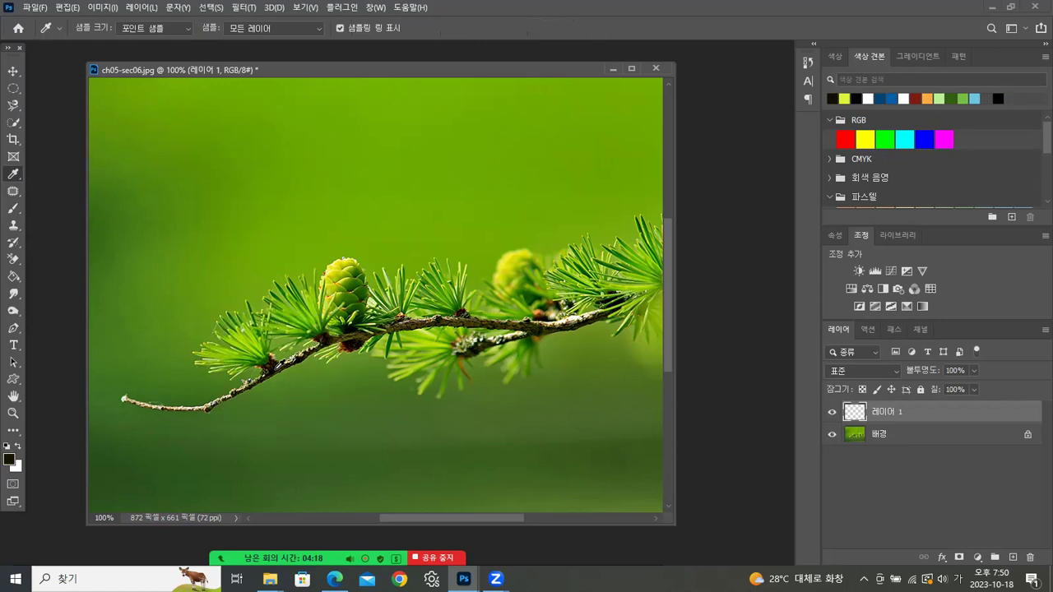
- Resample the foreground colour as dark brown from the branch at the base of the leftmost needle cluster, viewed at 300%
click(14, 413)
click(323, 393)
click(327, 379)
drag(255, 366, 402, 372)
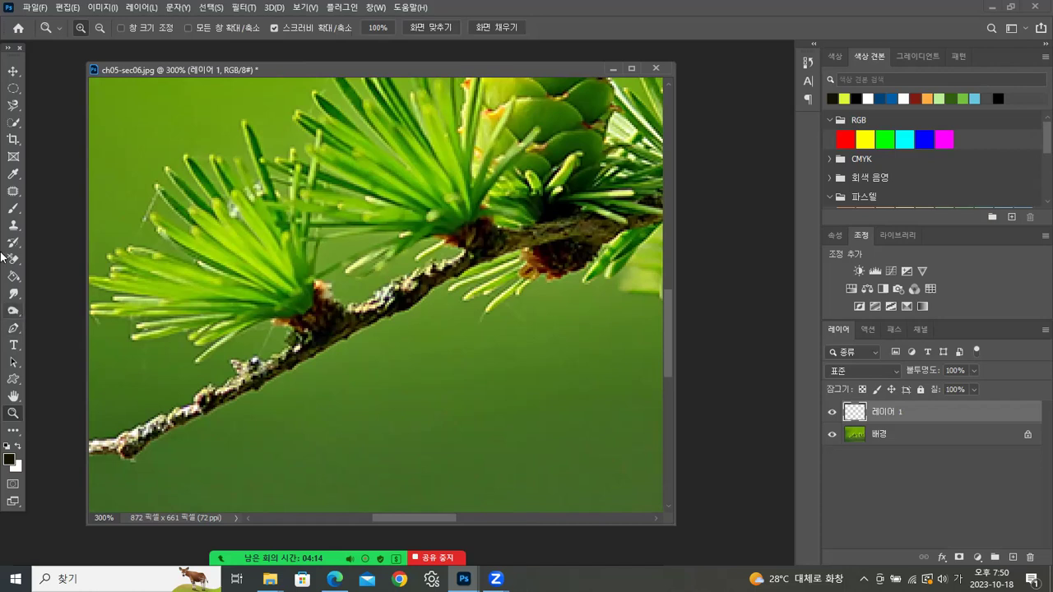
click(13, 173)
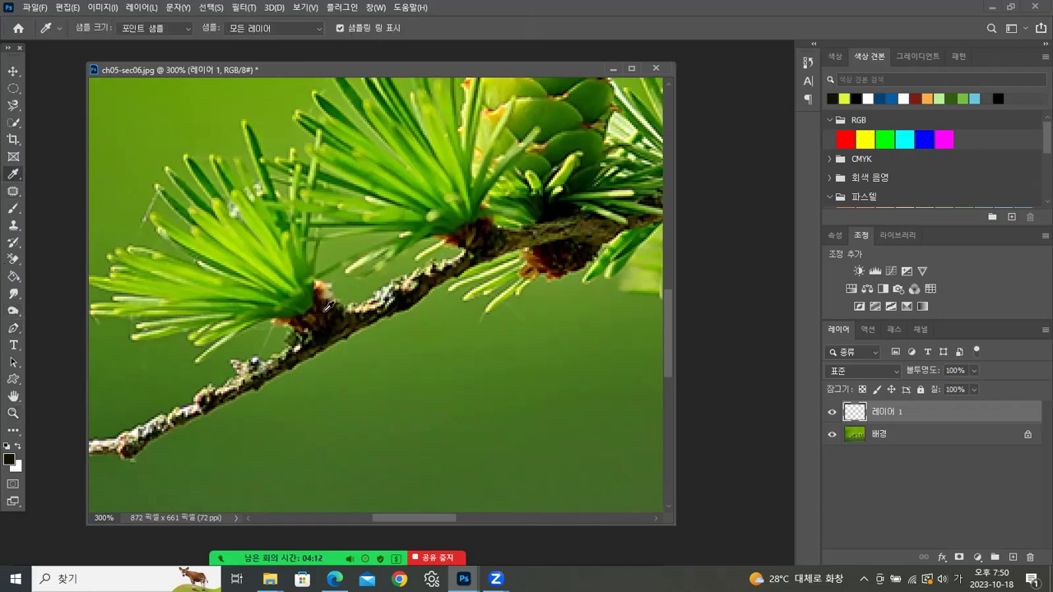
click(323, 306)
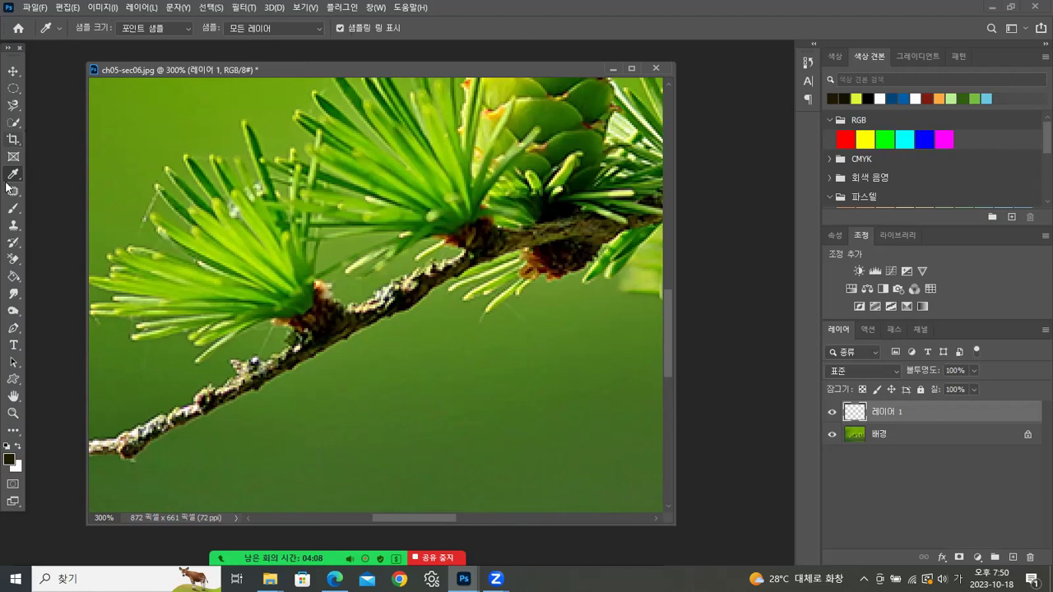
- Switch to the Brush tool with the hard round tip (선명한 원) and shrink its size to about 34 pixels
click(19, 208)
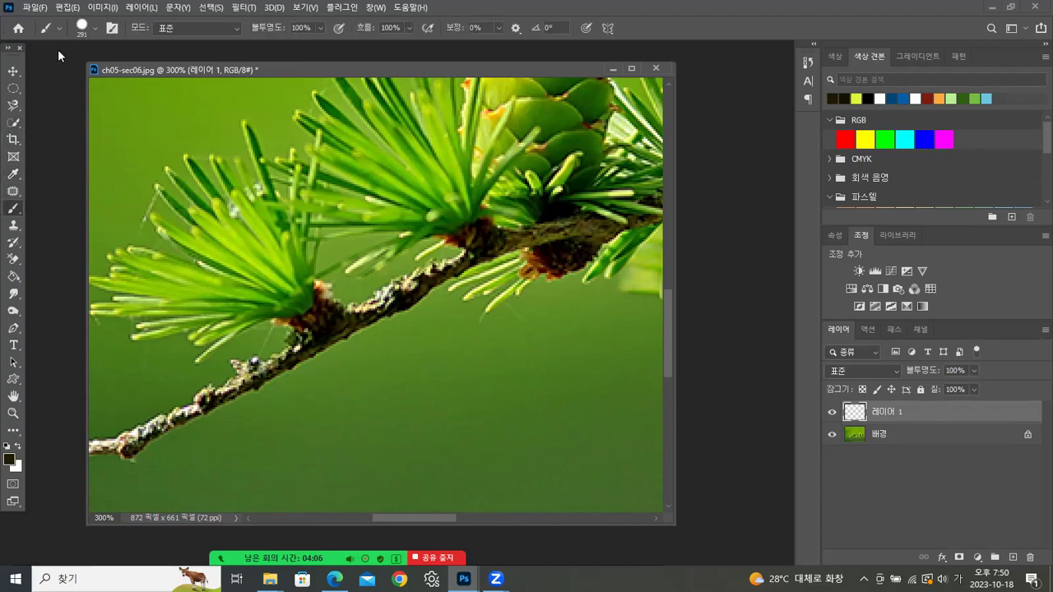
click(96, 28)
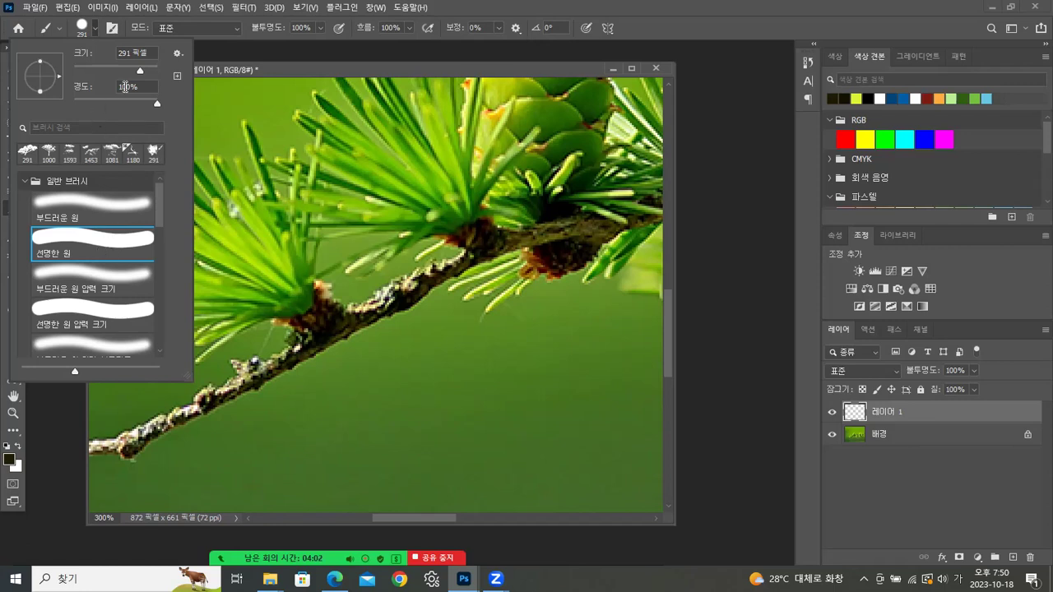
drag(115, 70, 86, 69)
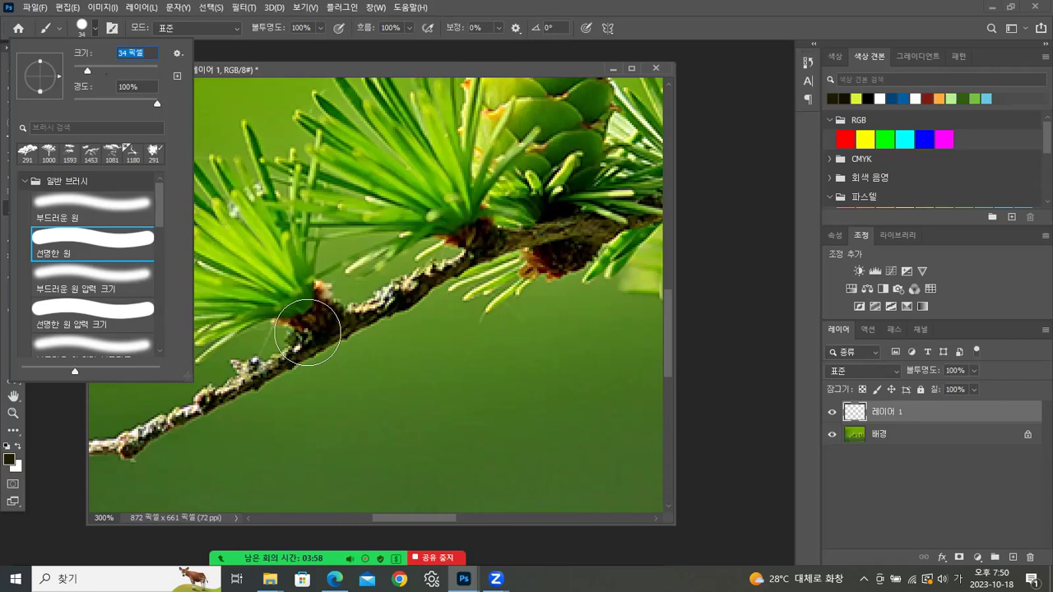
text([[[)
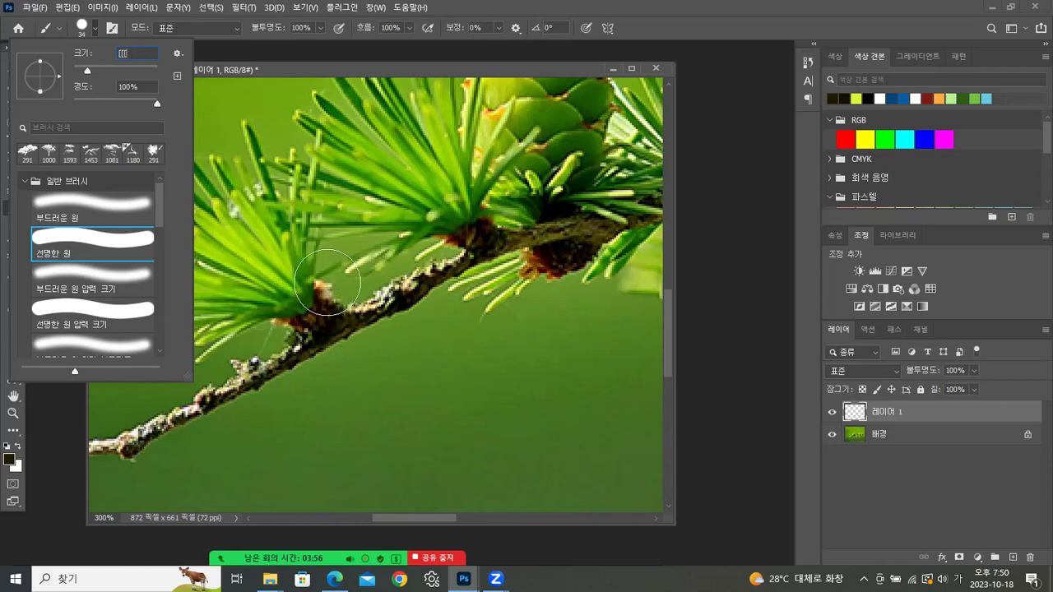
click(389, 68)
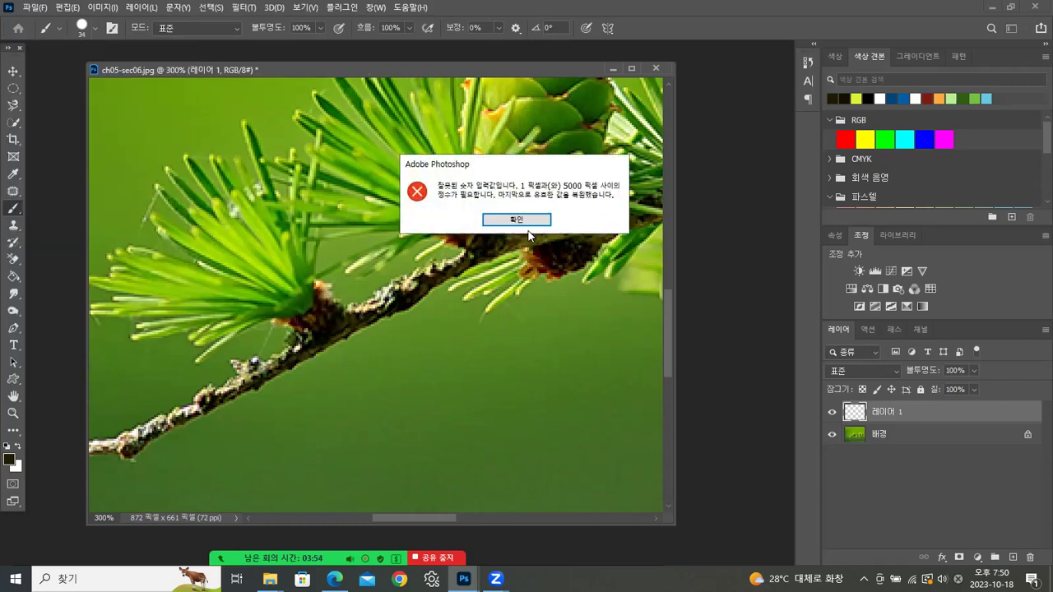
click(502, 220)
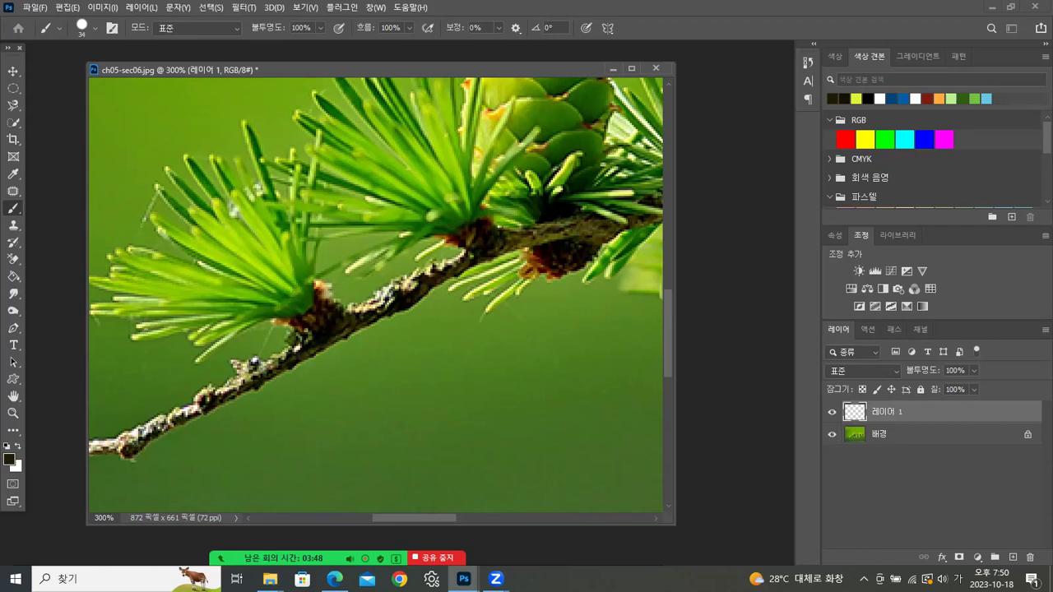
click(97, 30)
click(536, 221)
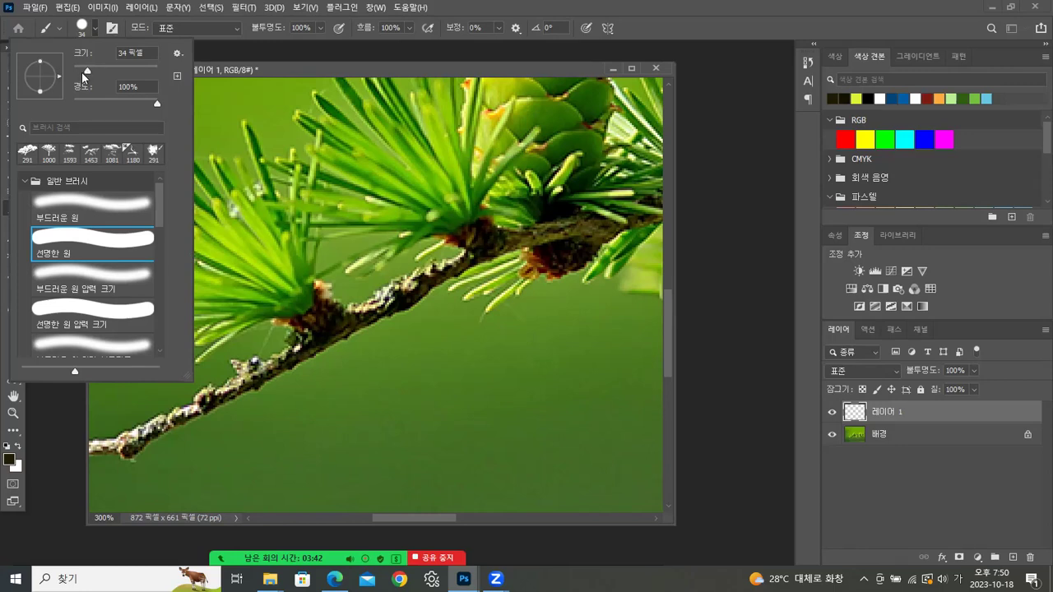
drag(82, 74, 83, 74)
- Paint dark brown over the whole branch on 레이어 1, starting at the leftmost needle cluster and reducing the brush to 15 and 9 pixels
drag(275, 67, 277, 79)
drag(318, 328, 318, 339)
key(bracketleft)
key(bracketleft)
key(bracketleft)
key(bracketleft)
key(bracketleft)
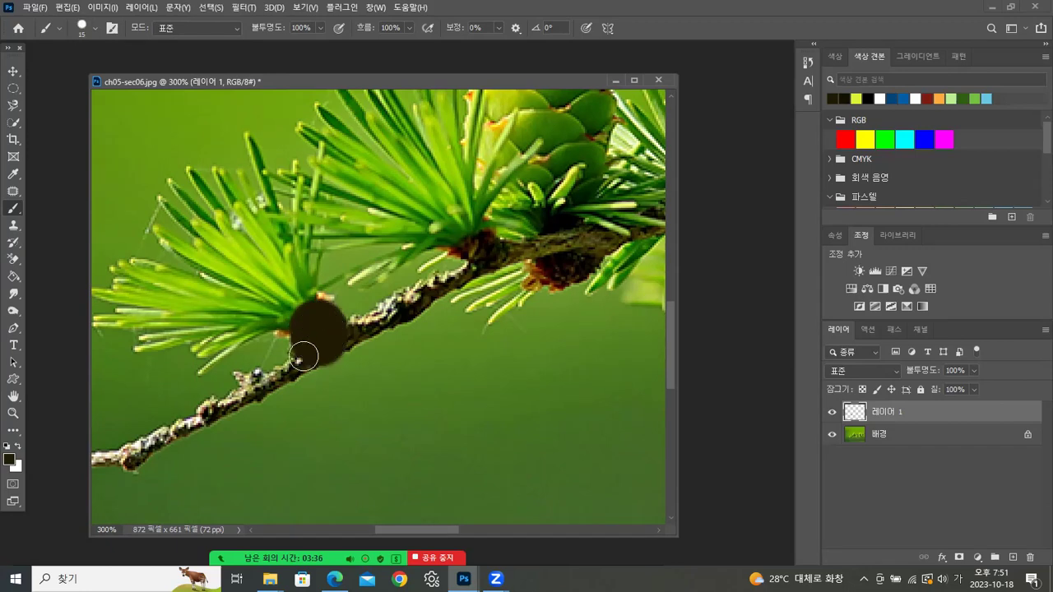
mouse_move(301, 355)
mouse_down()
mouse_move(241, 379)
mouse_move(234, 395)
mouse_move(264, 386)
mouse_move(208, 416)
mouse_move(204, 406)
mouse_move(121, 459)
mouse_move(136, 454)
mouse_move(99, 459)
mouse_move(218, 409)
mouse_up()
mouse_move(345, 343)
mouse_down()
mouse_move(358, 323)
mouse_move(464, 271)
mouse_move(384, 324)
mouse_up()
mouse_move(480, 267)
mouse_down()
mouse_move(451, 248)
mouse_move(481, 228)
mouse_move(500, 249)
mouse_move(535, 251)
mouse_move(484, 261)
mouse_move(581, 242)
mouse_up()
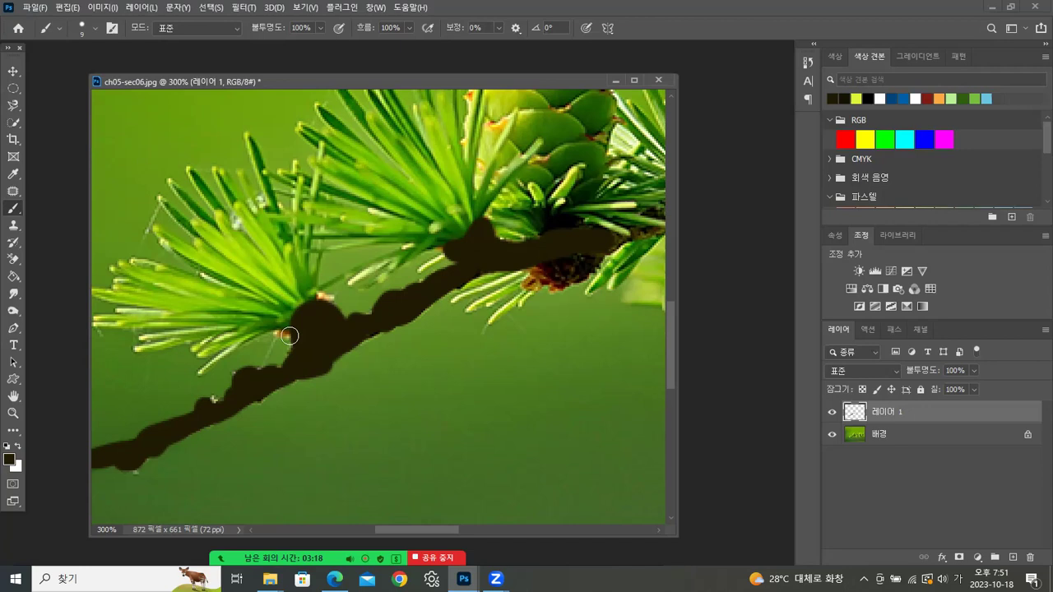
- Add a new layer on top, hide 레이어 1, and sample a light beige from the branch on the 배경 layer
click(1013, 557)
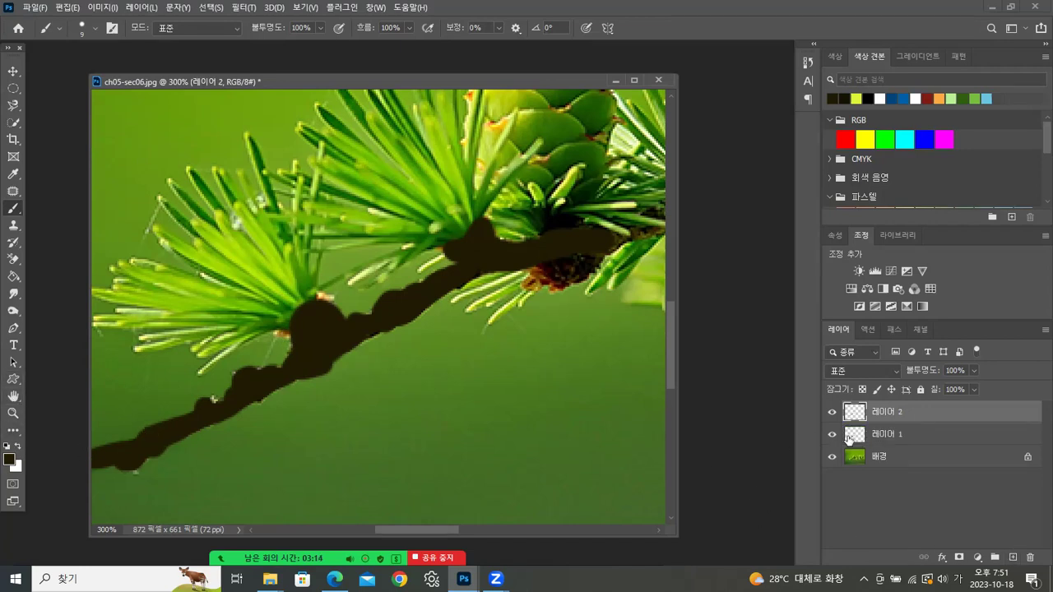
click(832, 435)
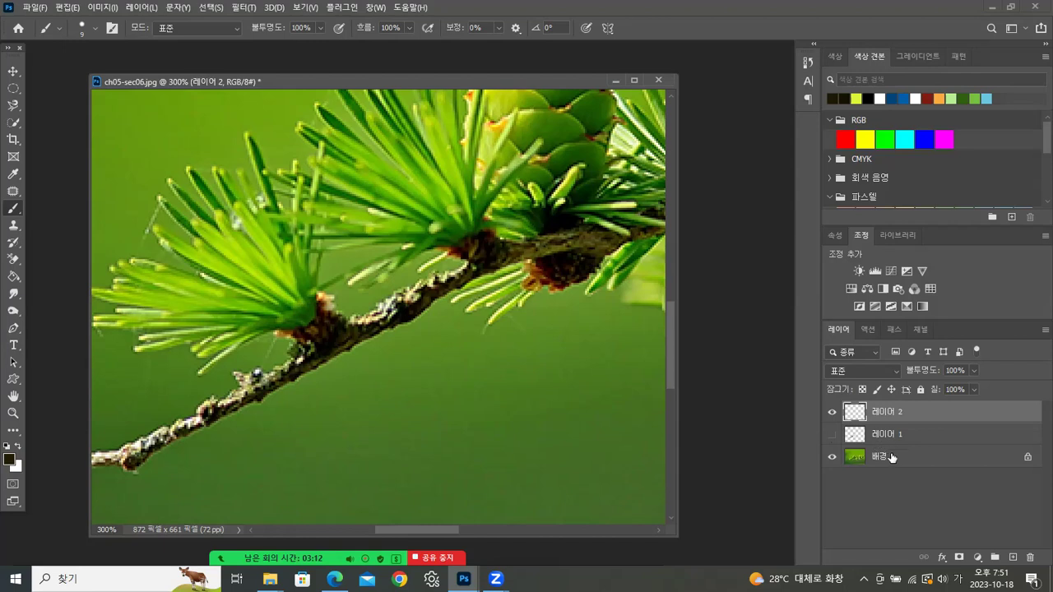
click(892, 457)
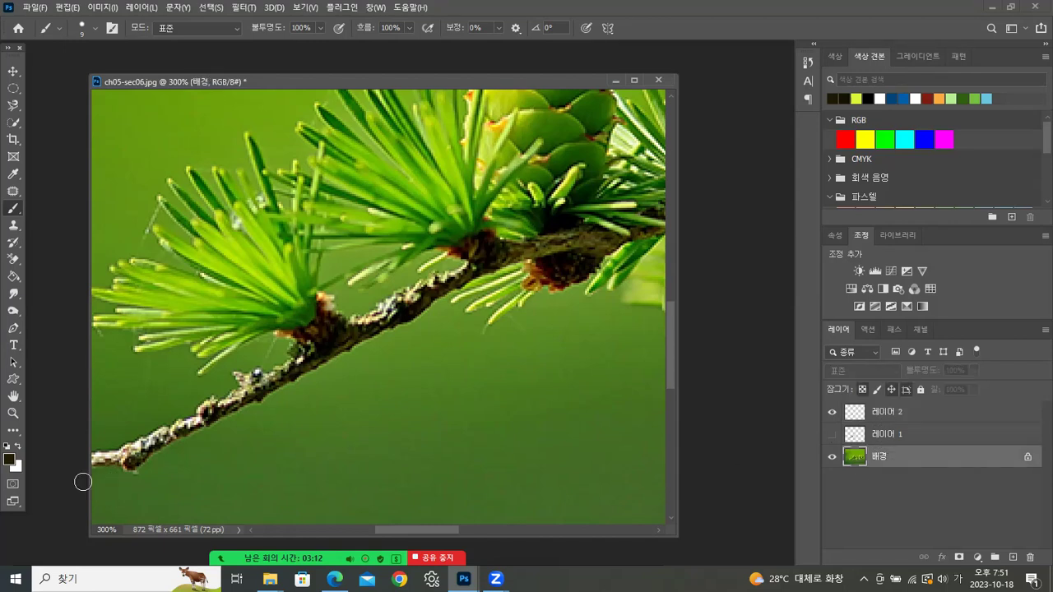
click(13, 173)
click(247, 383)
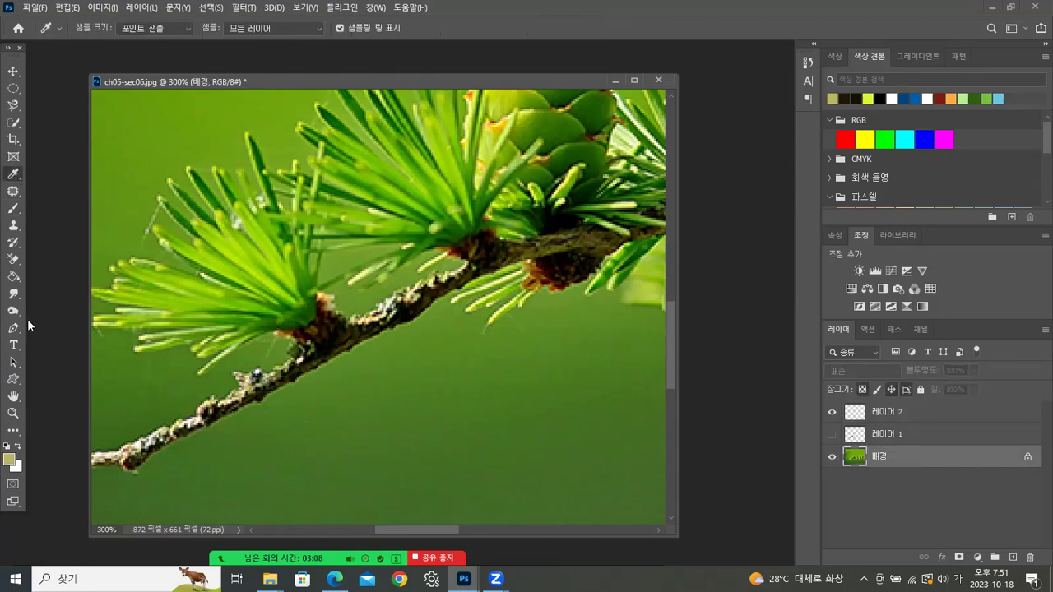
- Show 레이어 1 again and brush beige highlights along the branch's upper edge on 레이어 2 with a 6-pixel brush
click(831, 435)
click(882, 411)
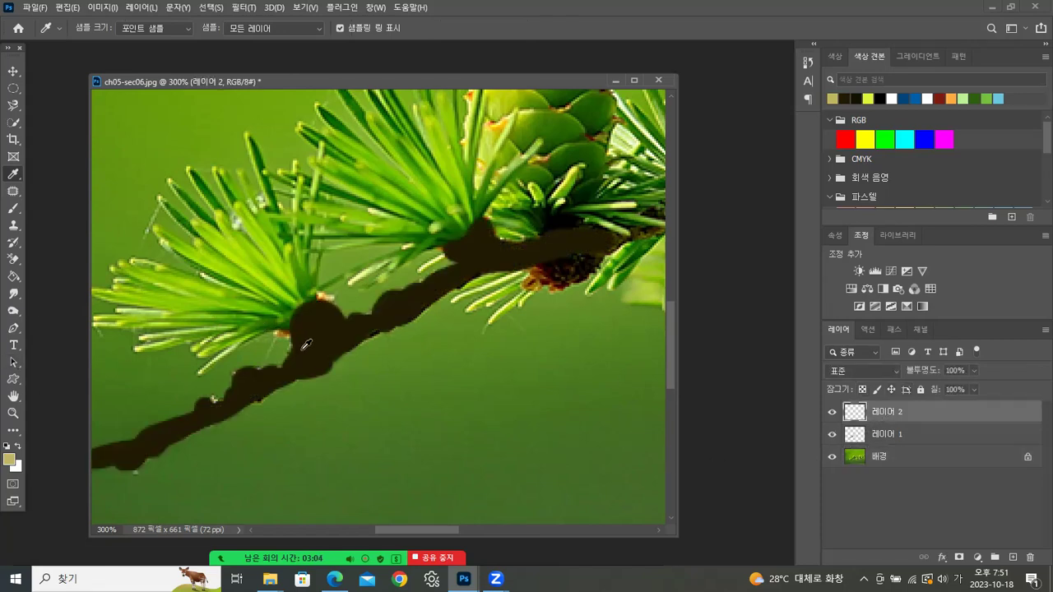
key(b)
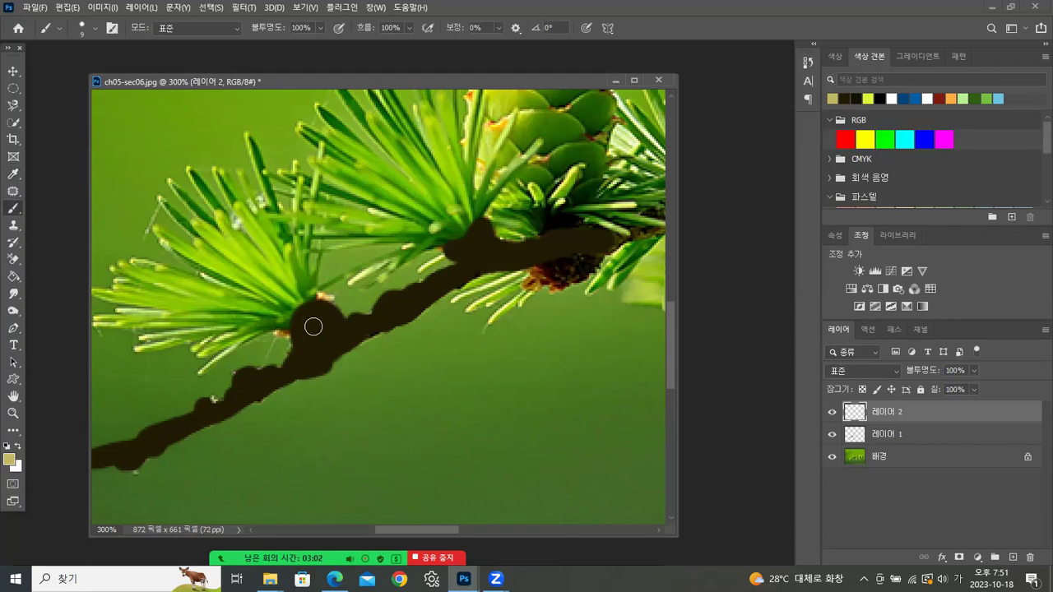
key(bracketleft)
key(bracketleft)
key(bracketleft)
mouse_move(296, 317)
mouse_down()
mouse_move(296, 344)
mouse_move(303, 309)
mouse_move(299, 320)
mouse_move(310, 305)
mouse_move(337, 315)
mouse_up()
mouse_move(297, 348)
mouse_down()
mouse_move(237, 373)
mouse_move(208, 405)
mouse_move(160, 425)
mouse_up()
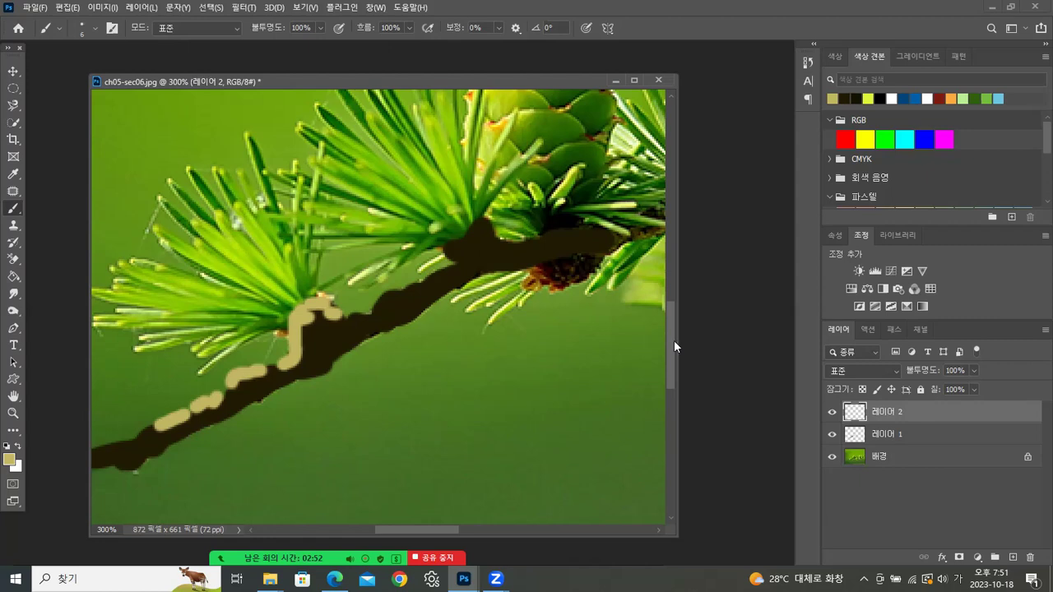
- Lower the opacity of 레이어 2 to 33%
click(975, 370)
drag(969, 384, 933, 385)
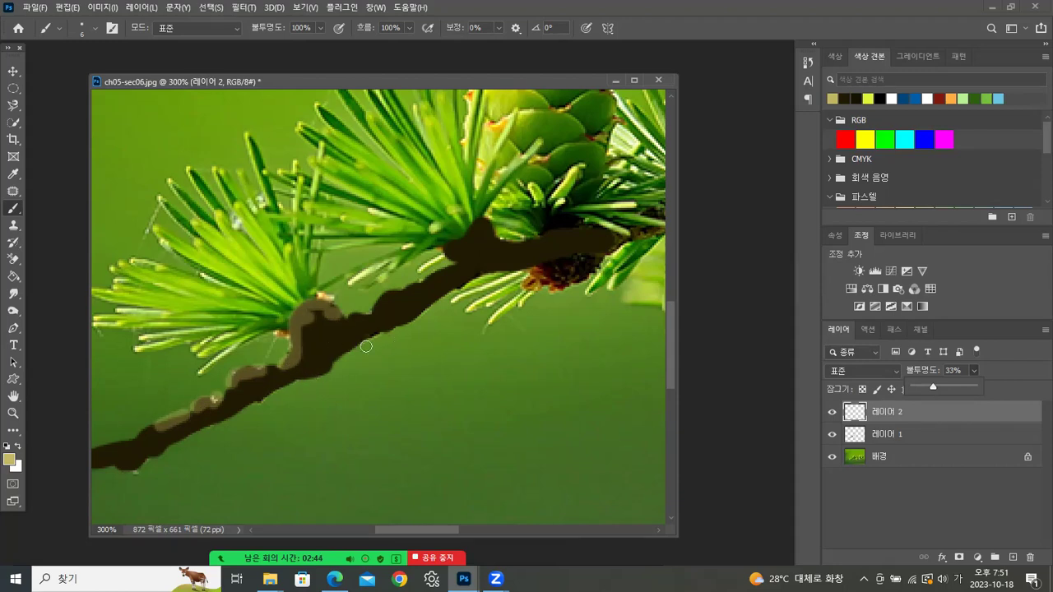
drag(421, 84, 461, 70)
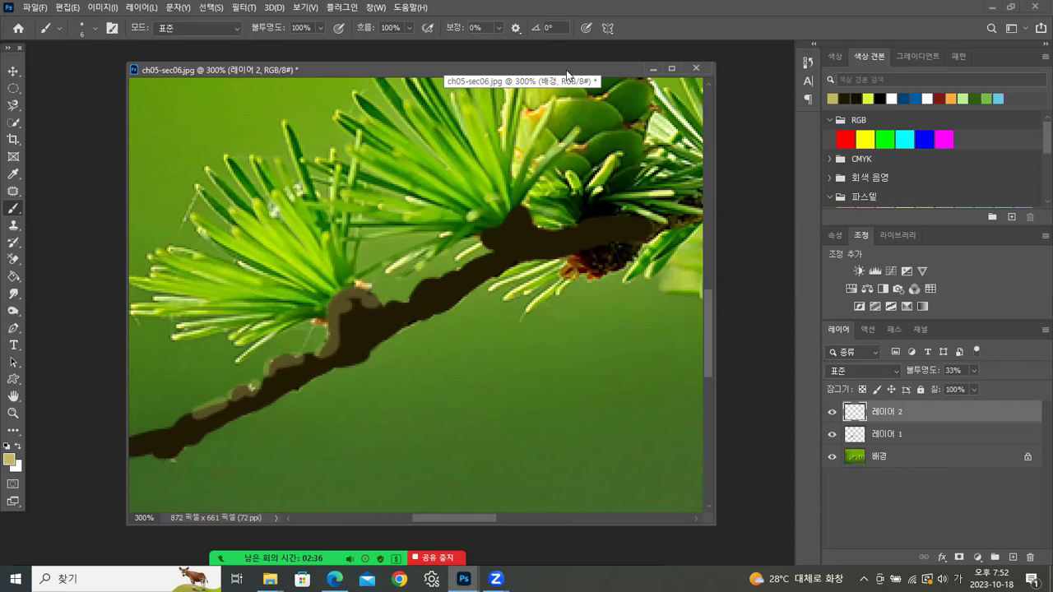
- Close ch05-sec06.jpg without saving its changes
drag(567, 70, 563, 67)
click(692, 65)
click(547, 219)
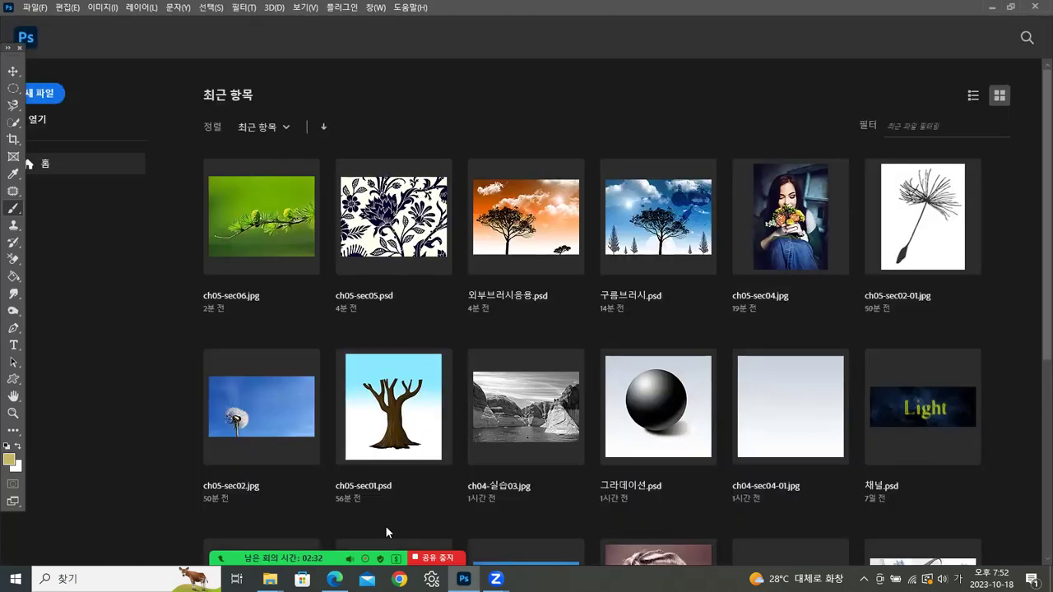
- Open ch05-sec07.psd from the ch05 folder in Photoshop, float it in its own window and view it at 100%
click(269, 579)
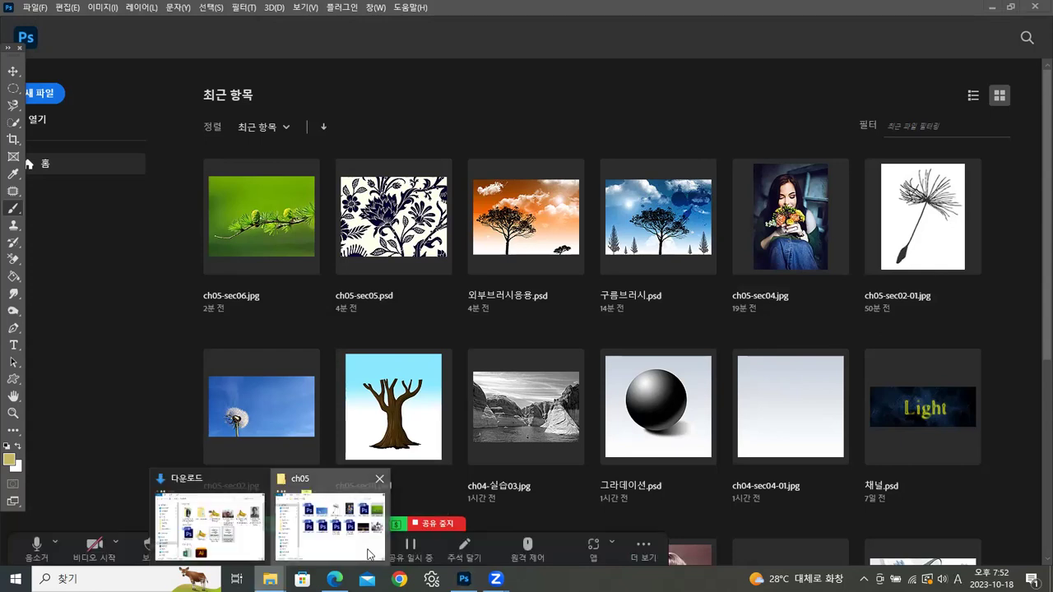
click(367, 550)
click(596, 376)
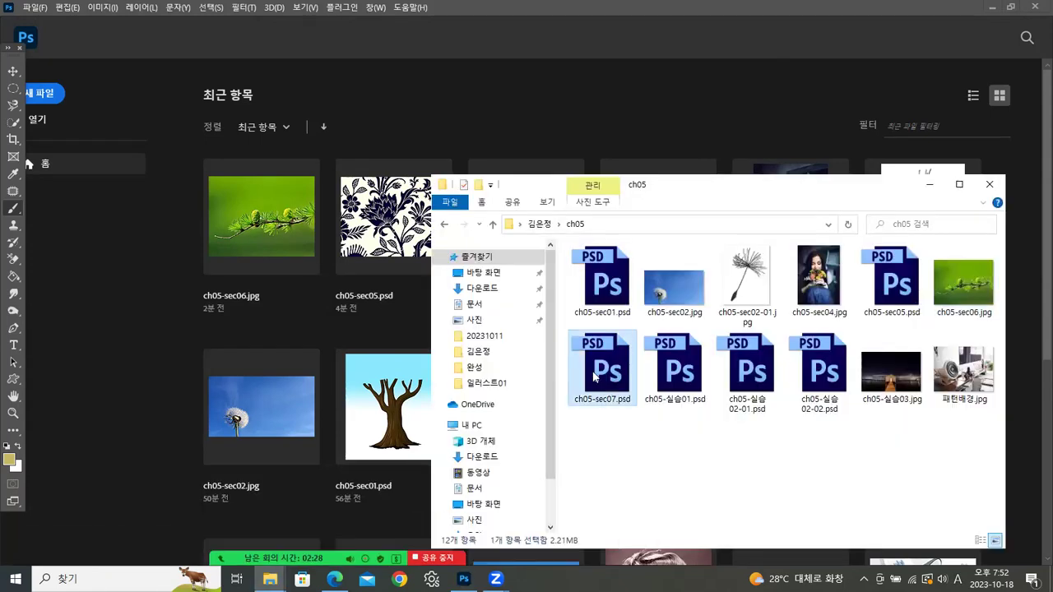
drag(601, 372, 142, 407)
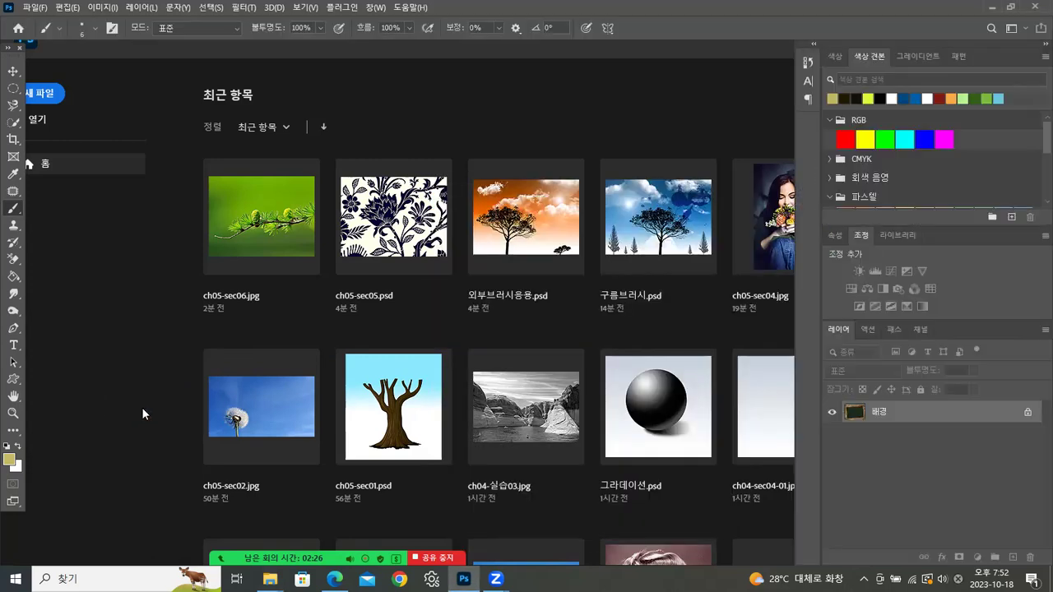
drag(165, 97, 346, 76)
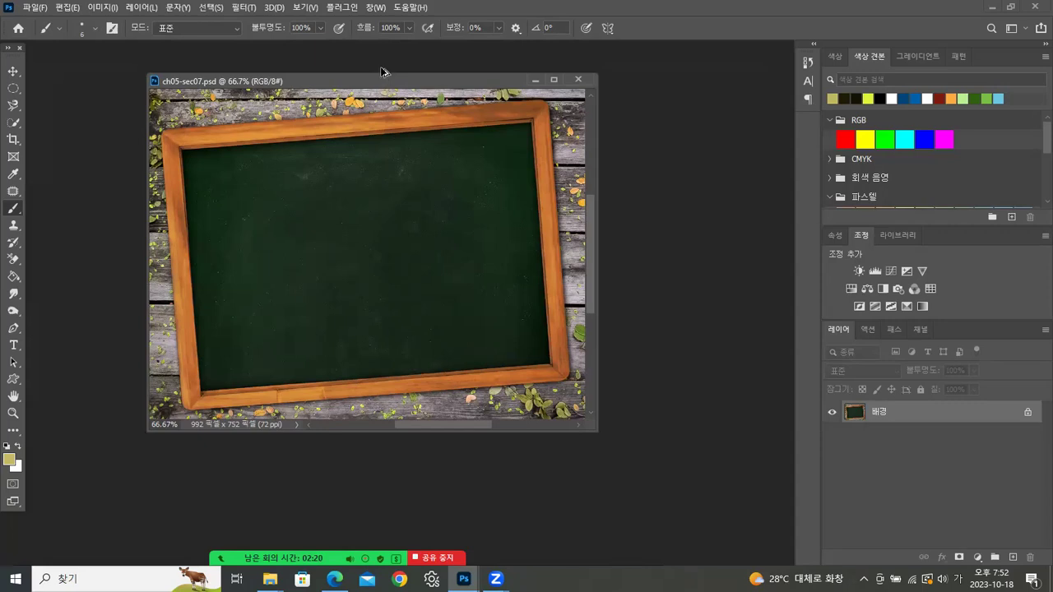
key(ctrl+1)
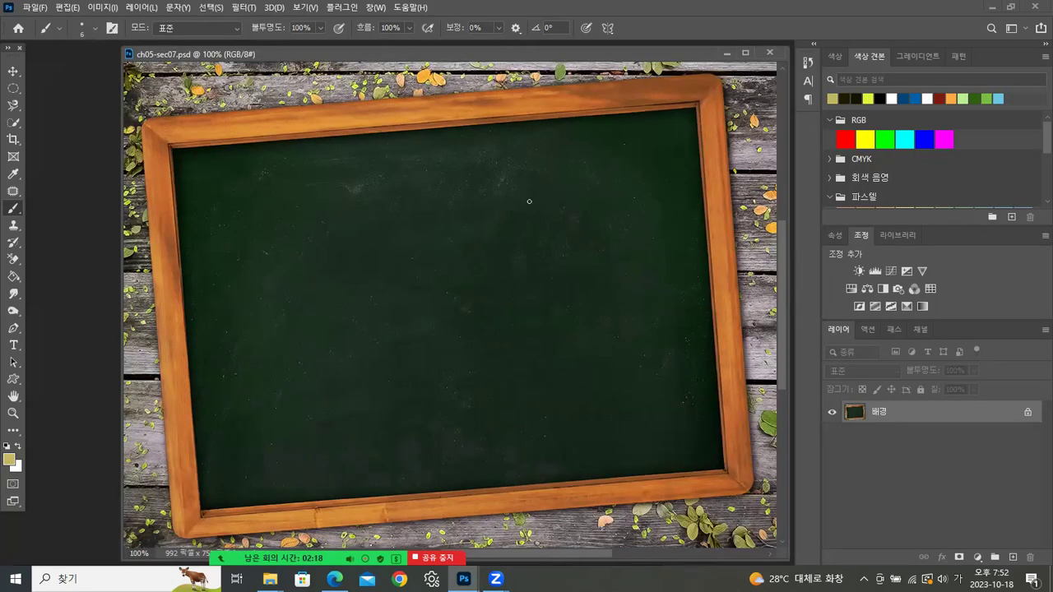
- Add an empty layer above the chalkboard's 배경 layer and make white the foreground colour
click(1013, 558)
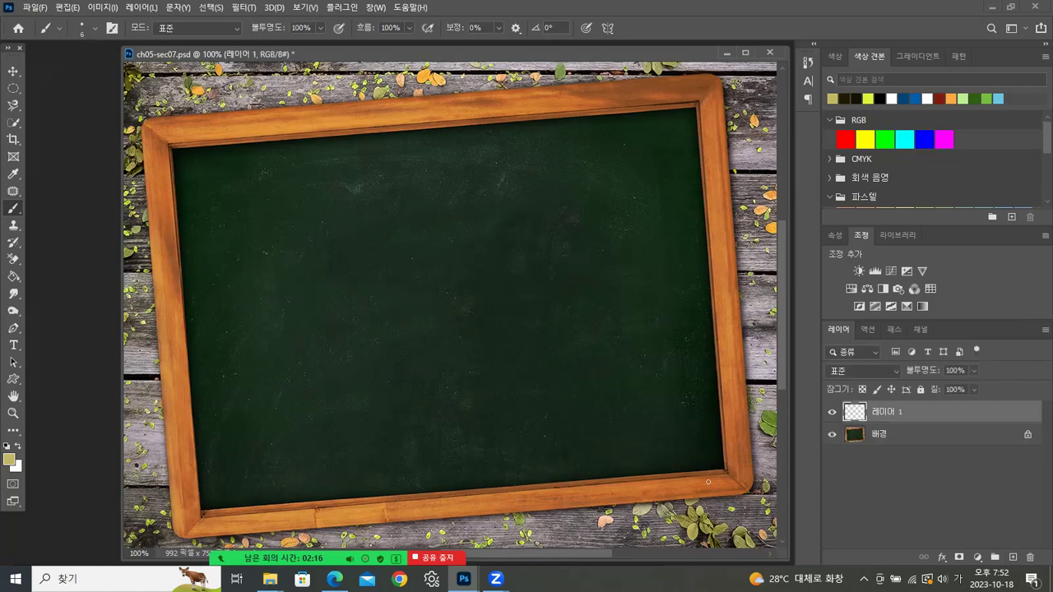
click(17, 449)
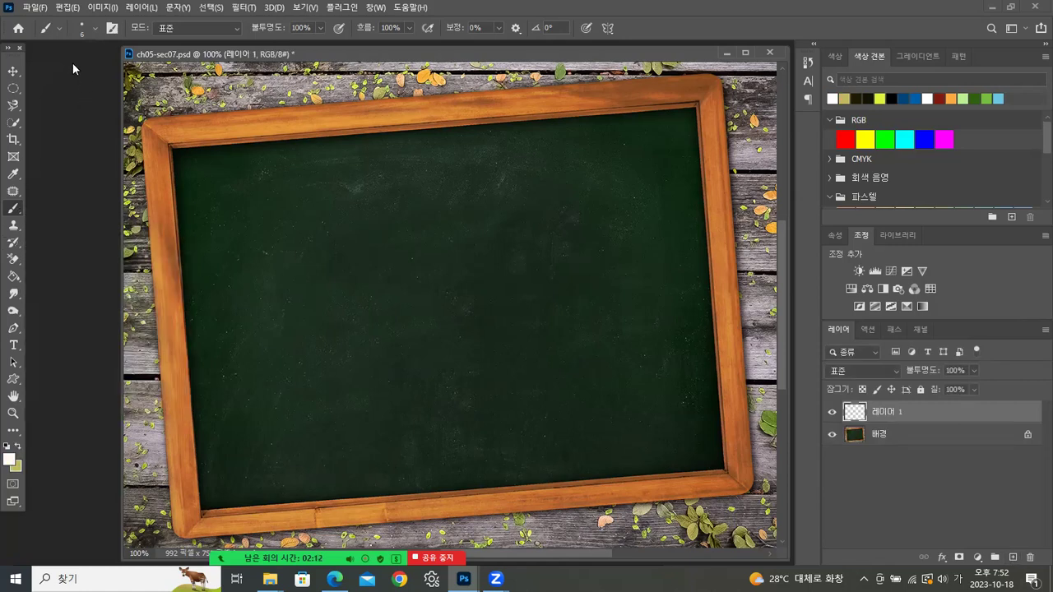
- Choose the pastel preset Kyle의 궁극의 파스텔 팔루자 from the dry media brushes (드라이 재질 브러시) for the Brush tool
click(95, 33)
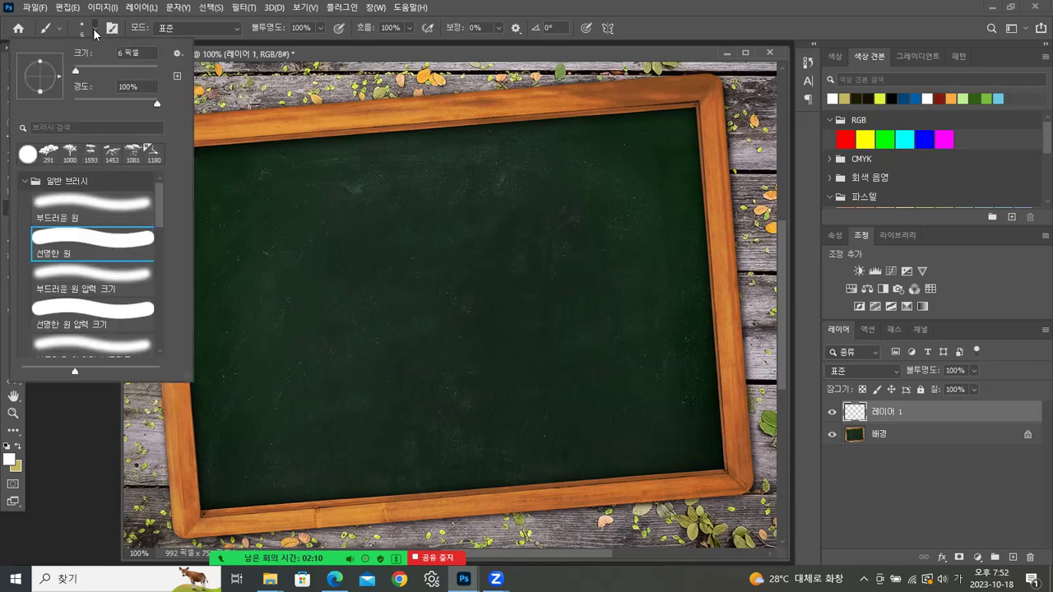
click(27, 181)
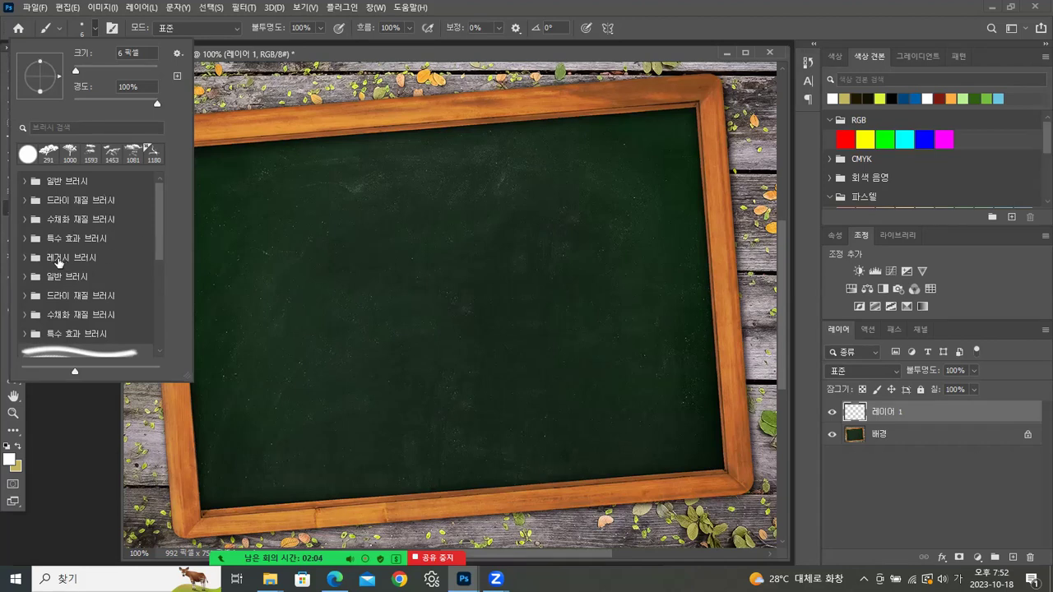
click(24, 199)
drag(162, 221, 169, 266)
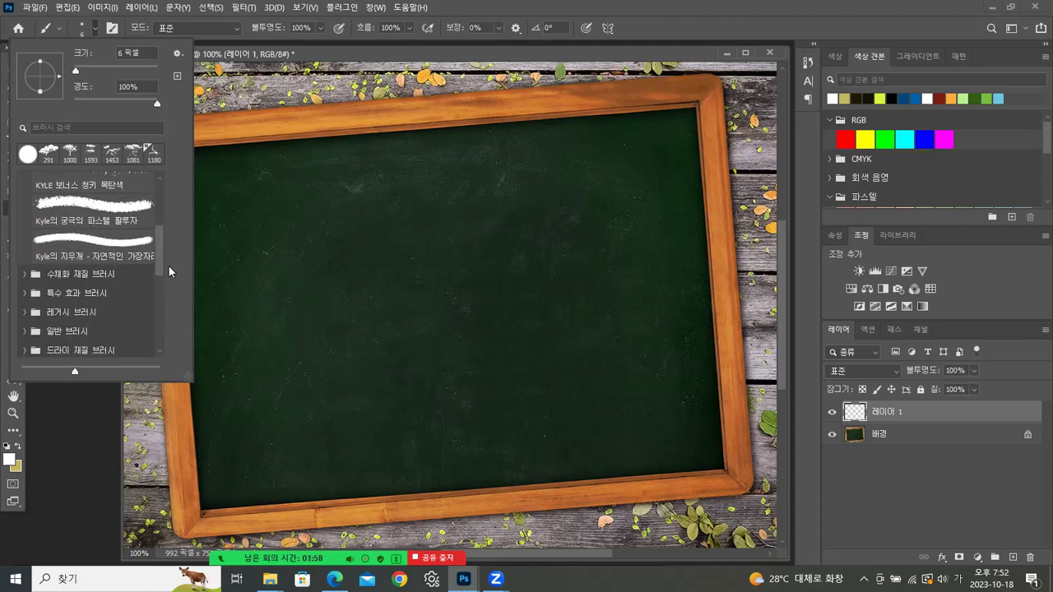
click(131, 247)
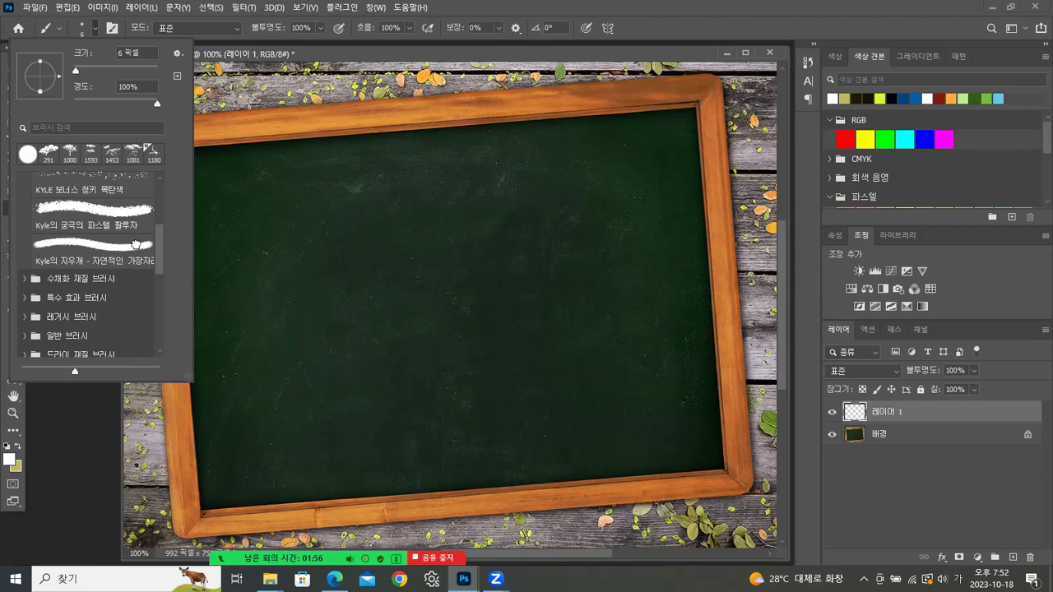
click(322, 238)
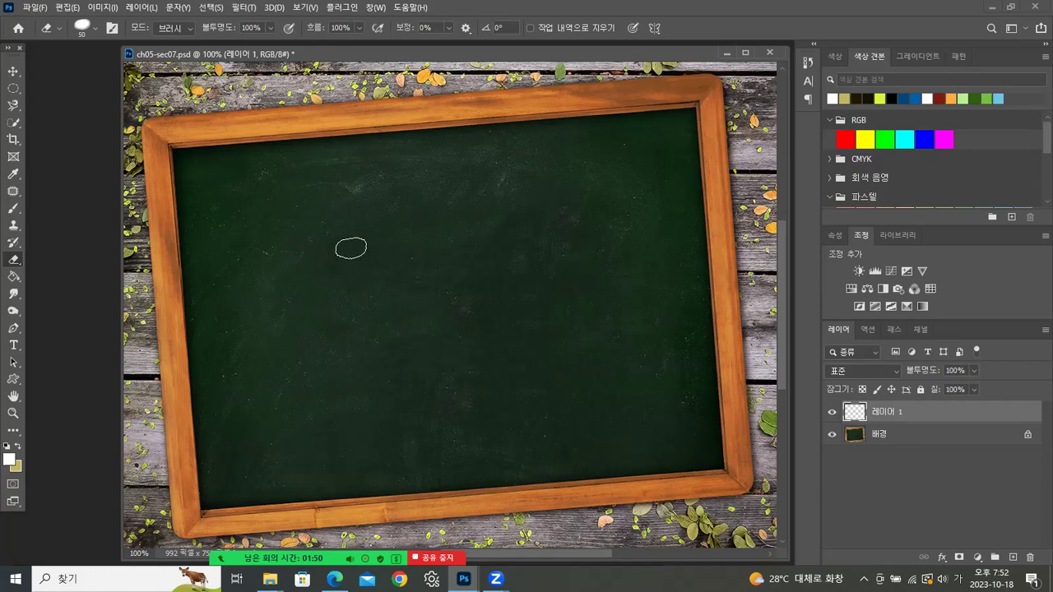
click(14, 209)
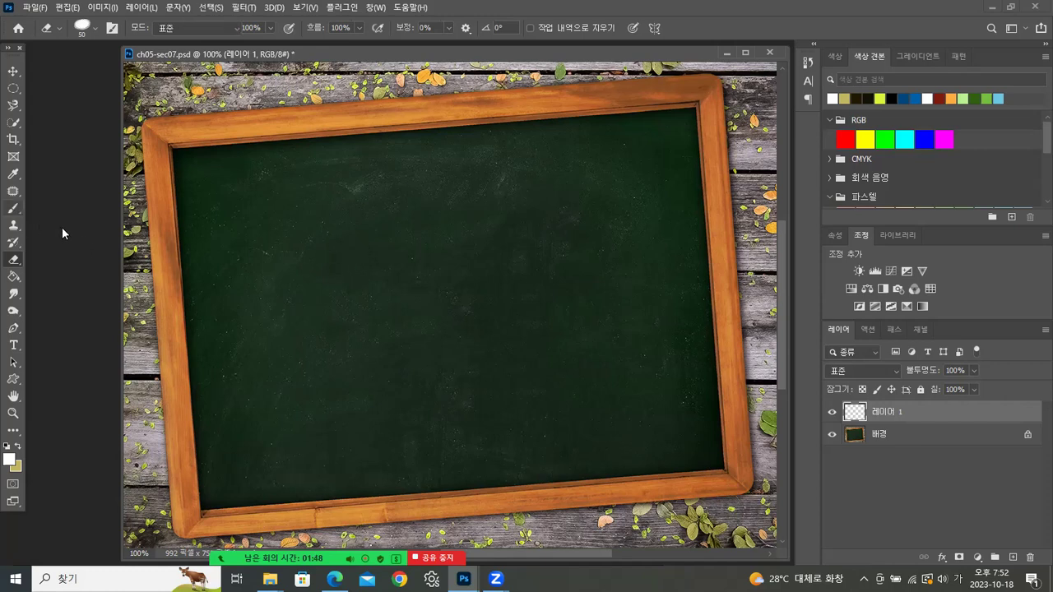
click(94, 31)
click(118, 218)
- Paint several separate white chalk strokes across the blackboard on 레이어 1 with the 60-pixel pastel brush
mouse_move(354, 241)
mouse_down()
mouse_move(443, 252)
mouse_move(534, 247)
mouse_up()
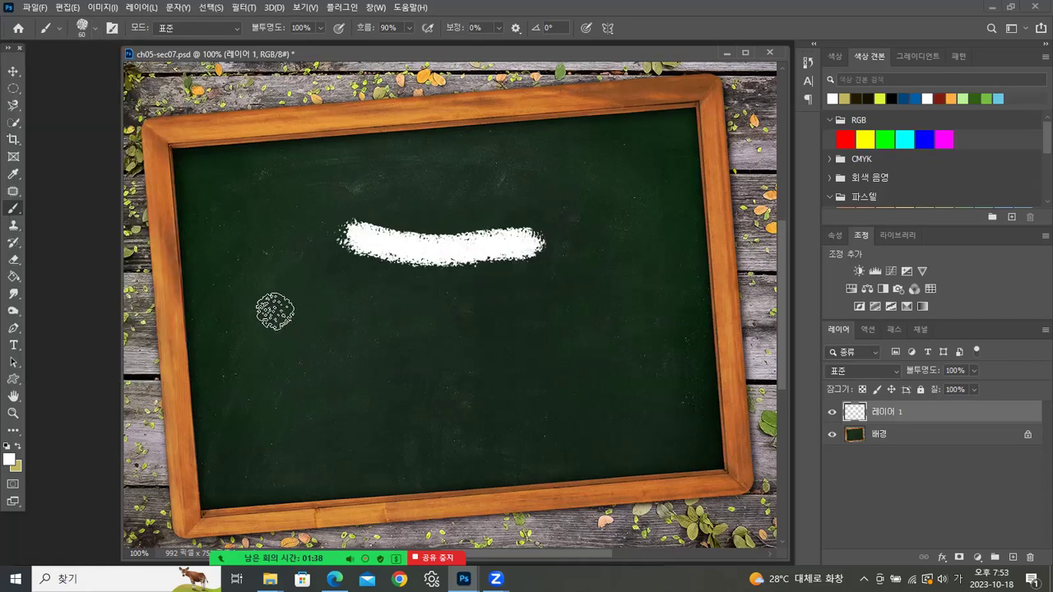
mouse_move(290, 271)
mouse_down()
mouse_move(272, 383)
mouse_move(409, 341)
mouse_up()
drag(368, 413, 566, 314)
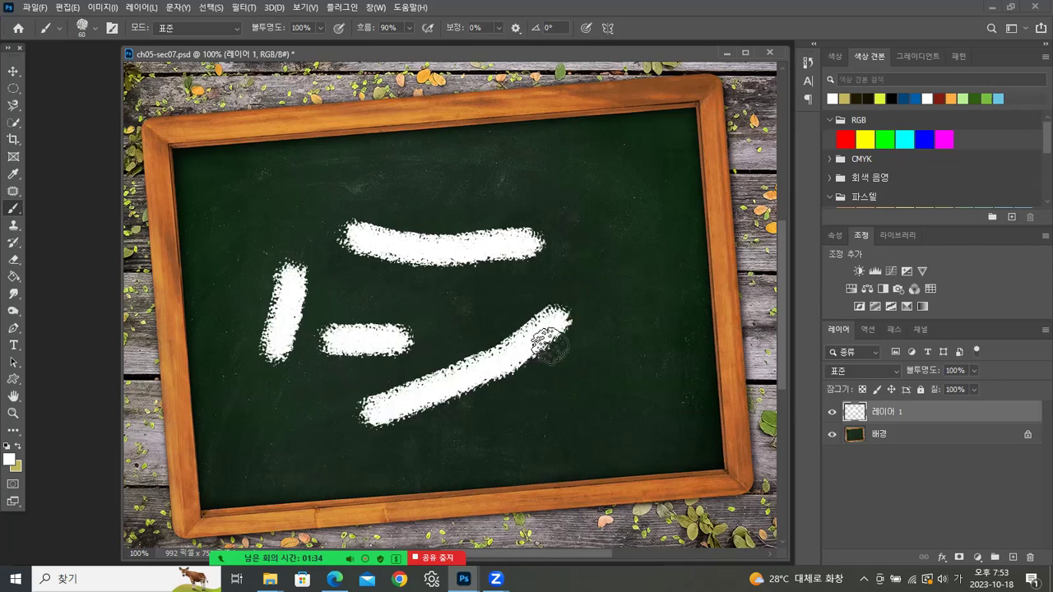
drag(511, 175, 636, 228)
drag(609, 283, 644, 308)
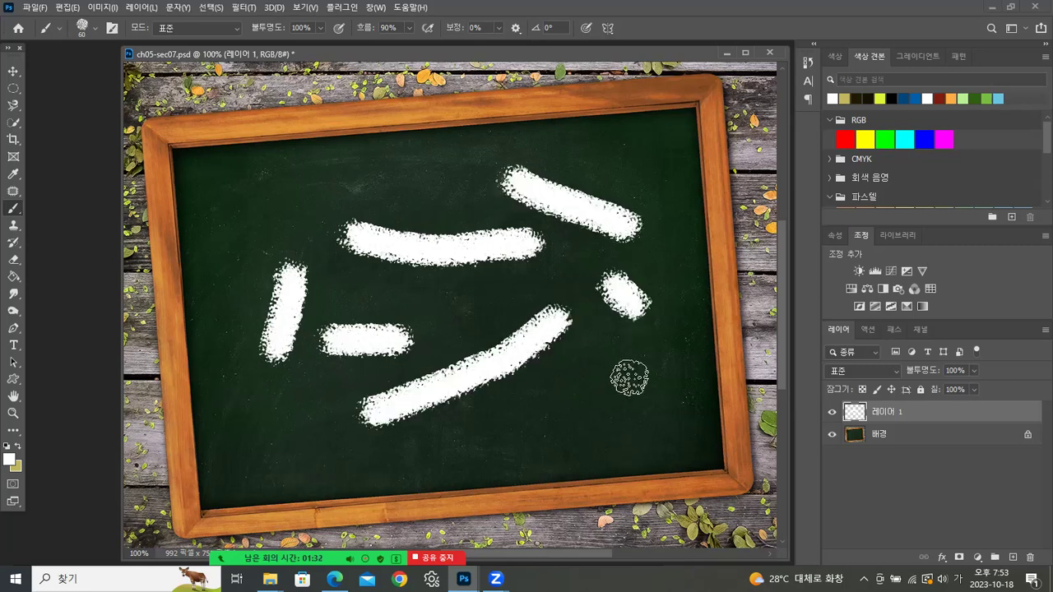
- Paint two more white chalk strokes on 레이어 1, one near the blackboard's lower right and one across its upper left
drag(616, 380, 673, 357)
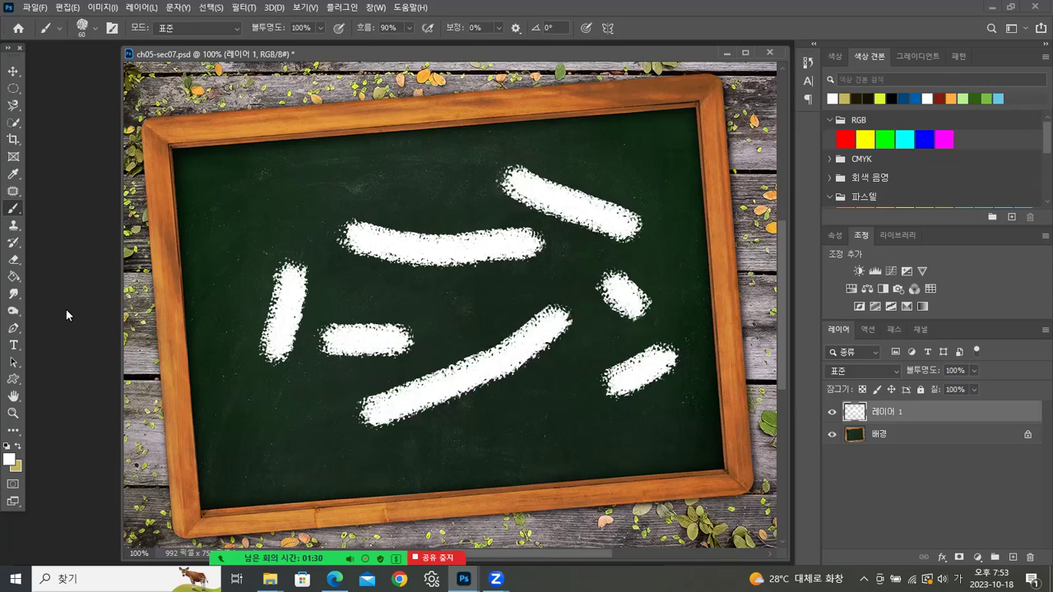
click(97, 31)
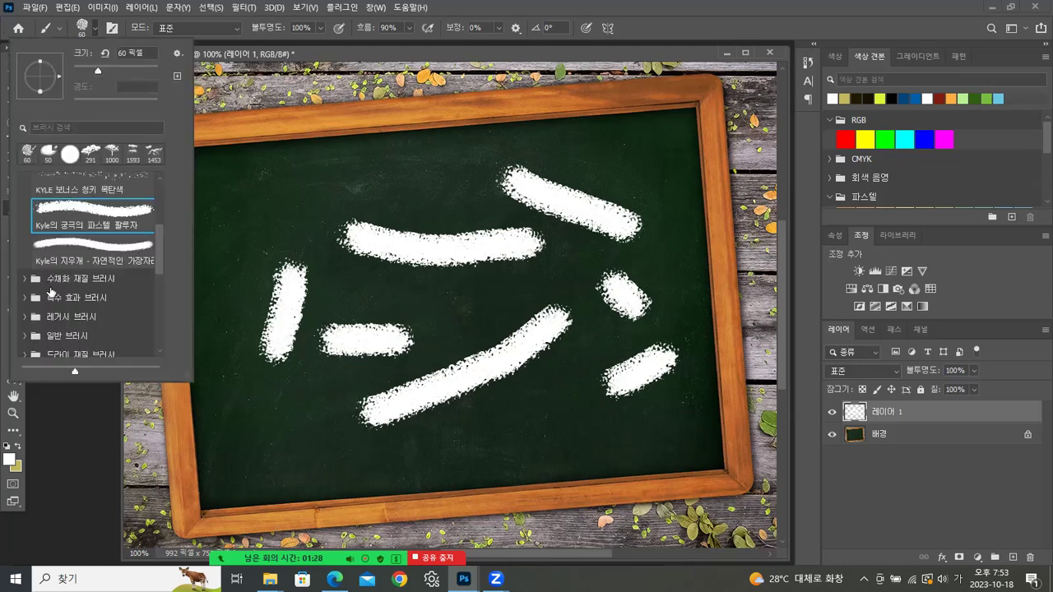
drag(234, 216, 471, 177)
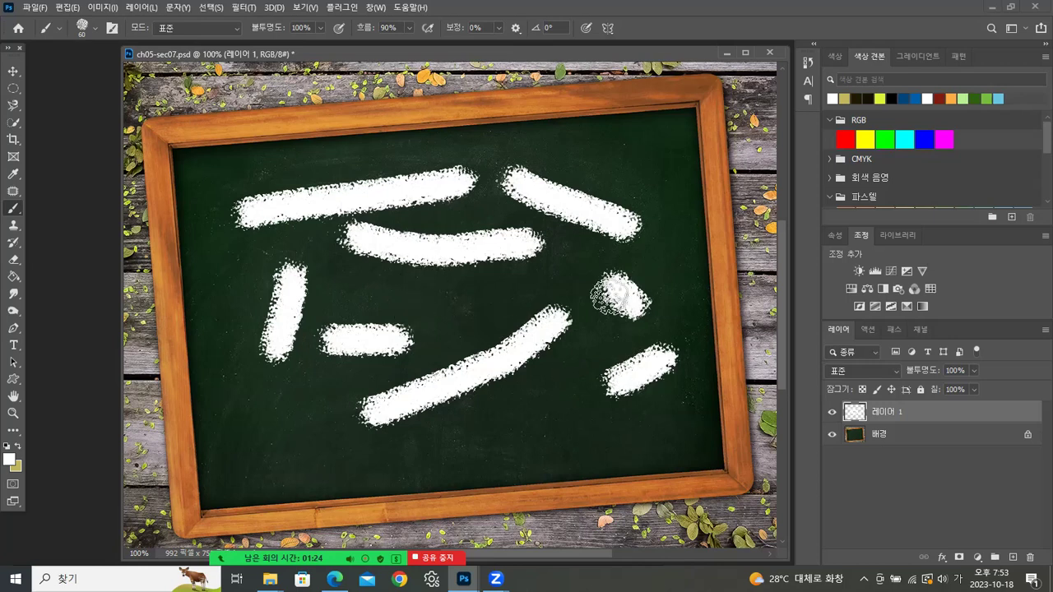
- Reposition the floating ch05-sec07.psd window and close the document without saving its changes
drag(291, 56, 297, 85)
drag(607, 80, 574, 79)
click(735, 81)
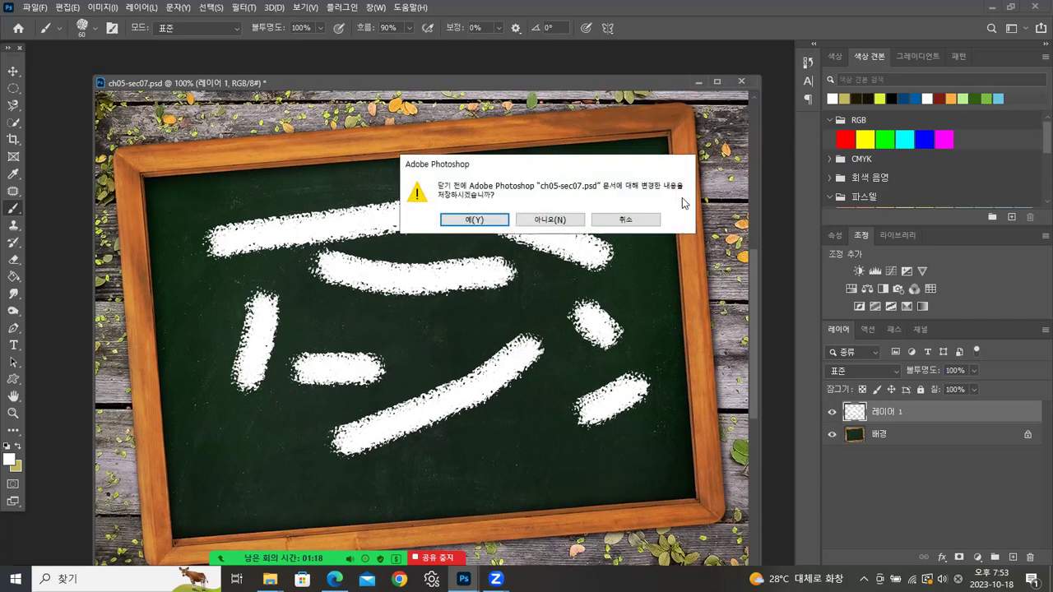
click(550, 220)
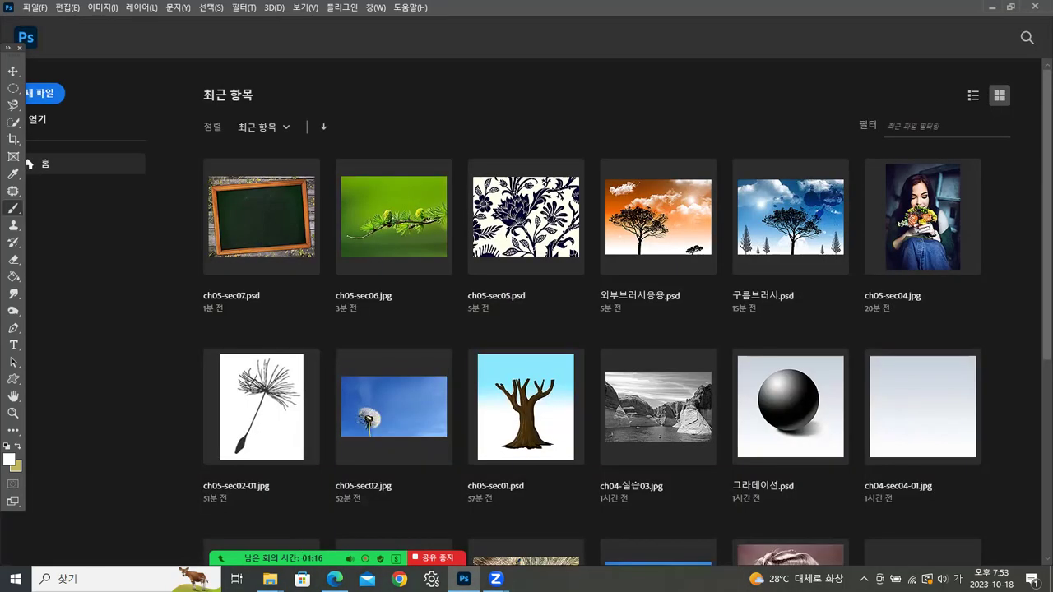
- Look over the exercise files in the ch05 folder in File Explorer and return to Photoshop's home screen
click(270, 579)
click(378, 538)
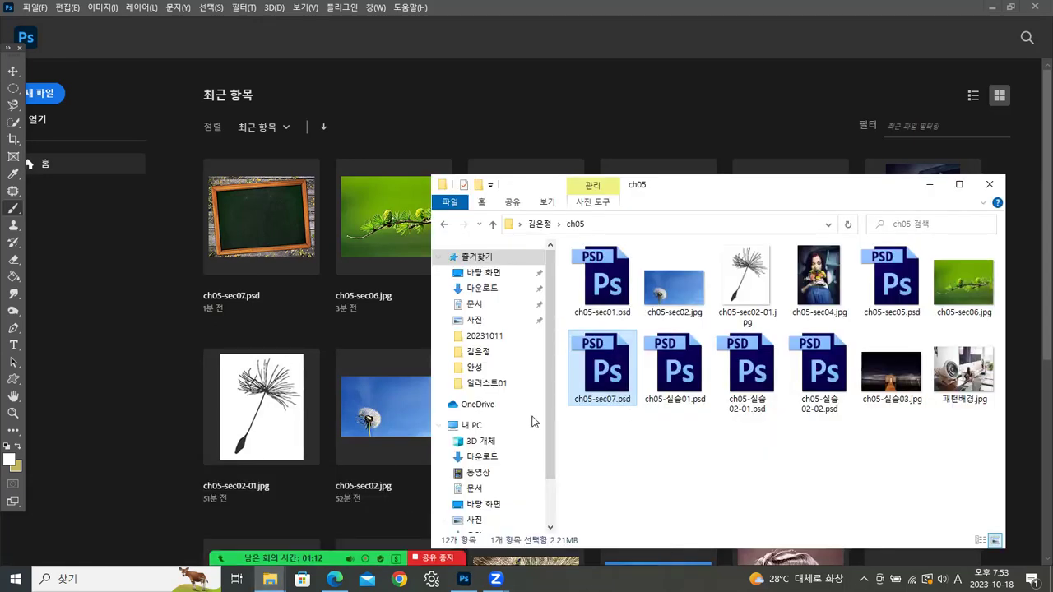
click(152, 336)
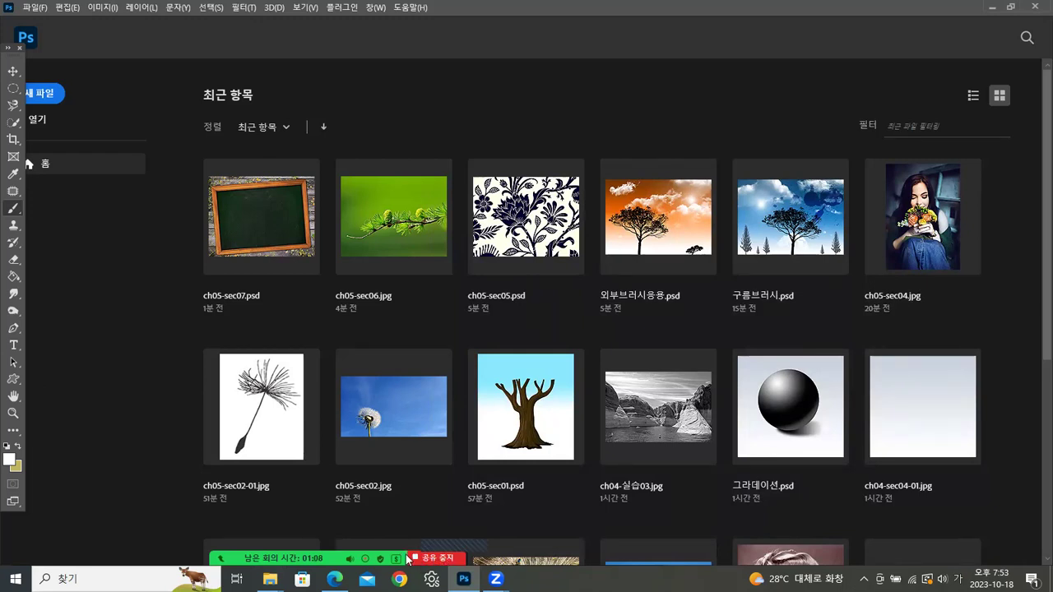
mouse_move(407, 559)
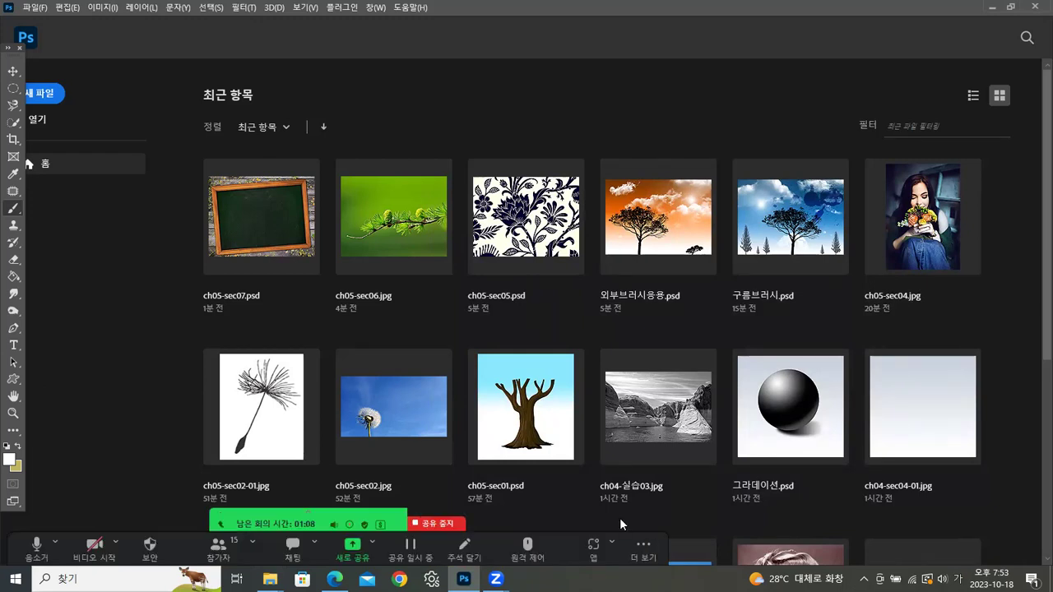